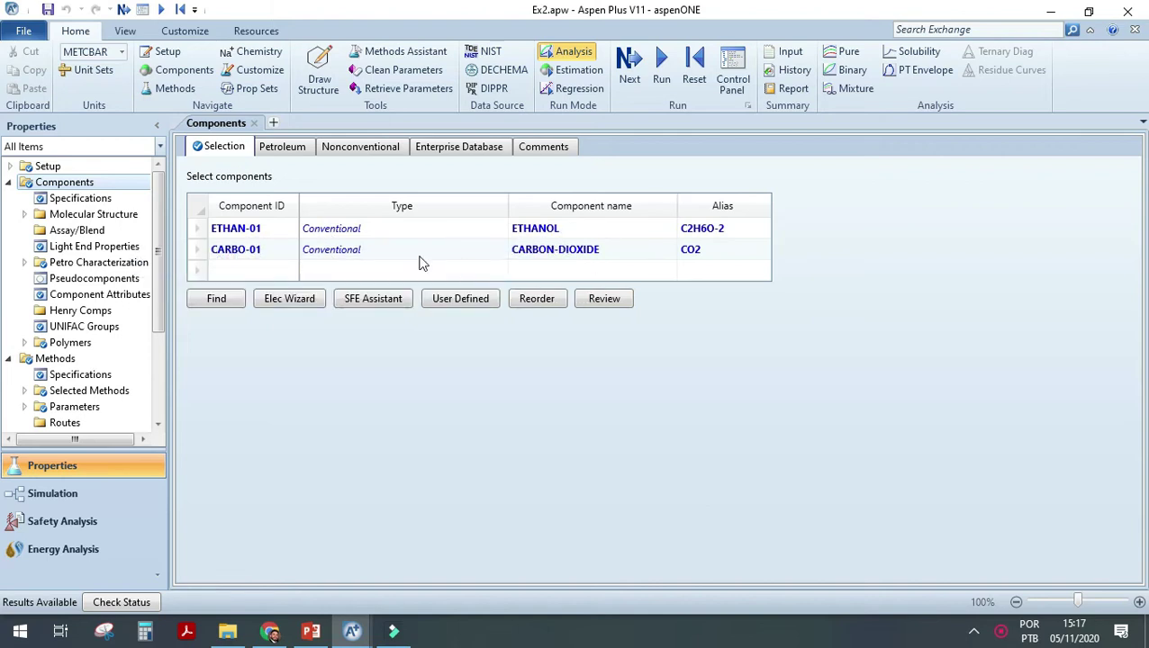
Open the Methods specifications in the Properties environment and review the global property method settings.
scroll(96, 279, "down", 2)
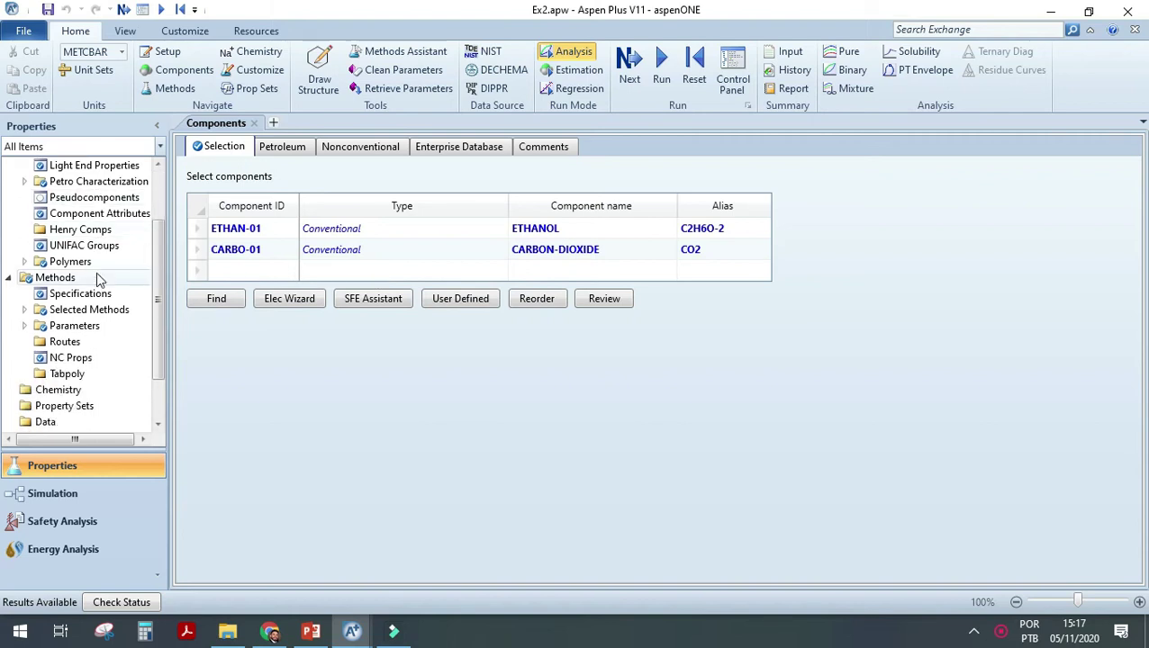
left_click(58, 295)
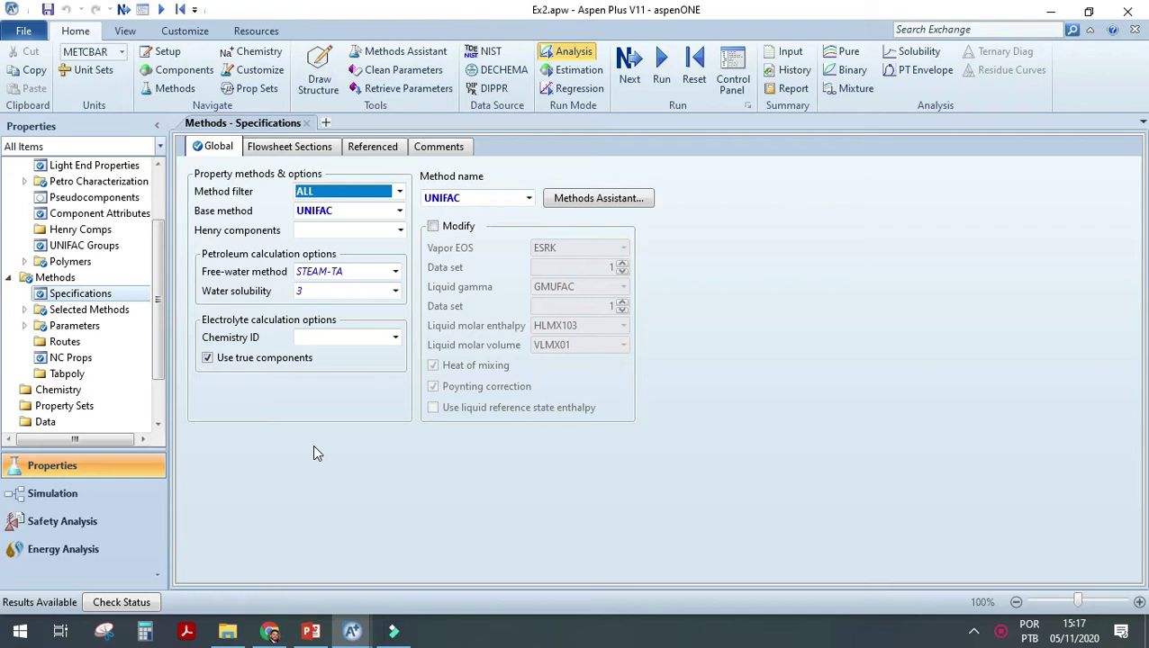
scroll(110, 295, "up", 2)
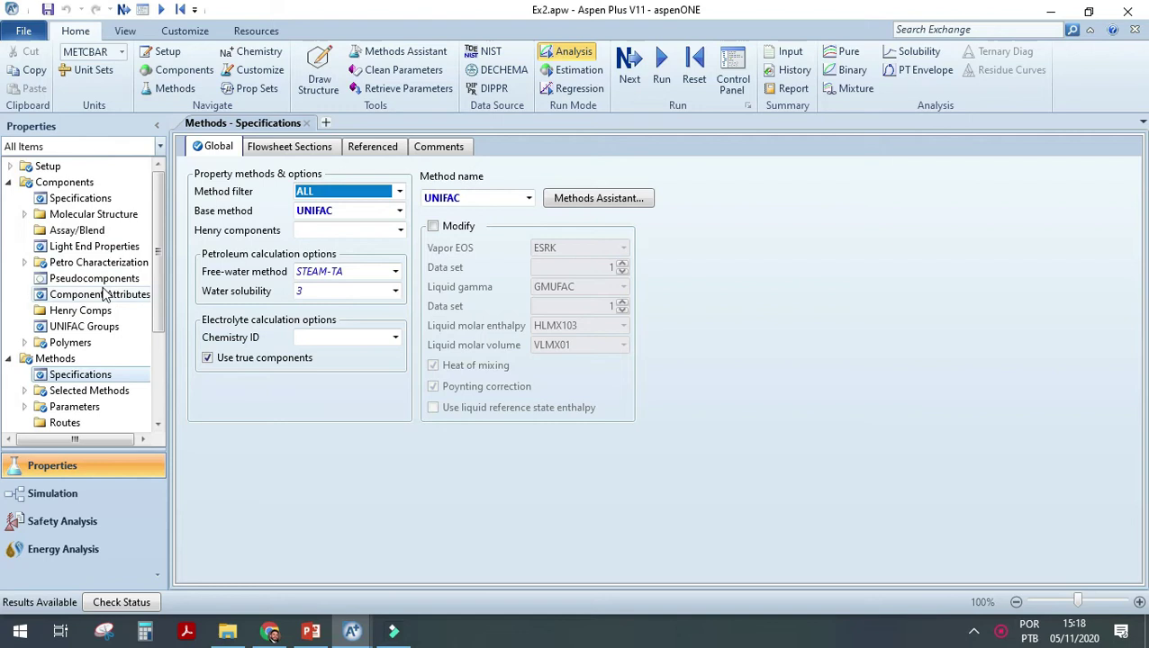
scroll(110, 297, "down", 4)
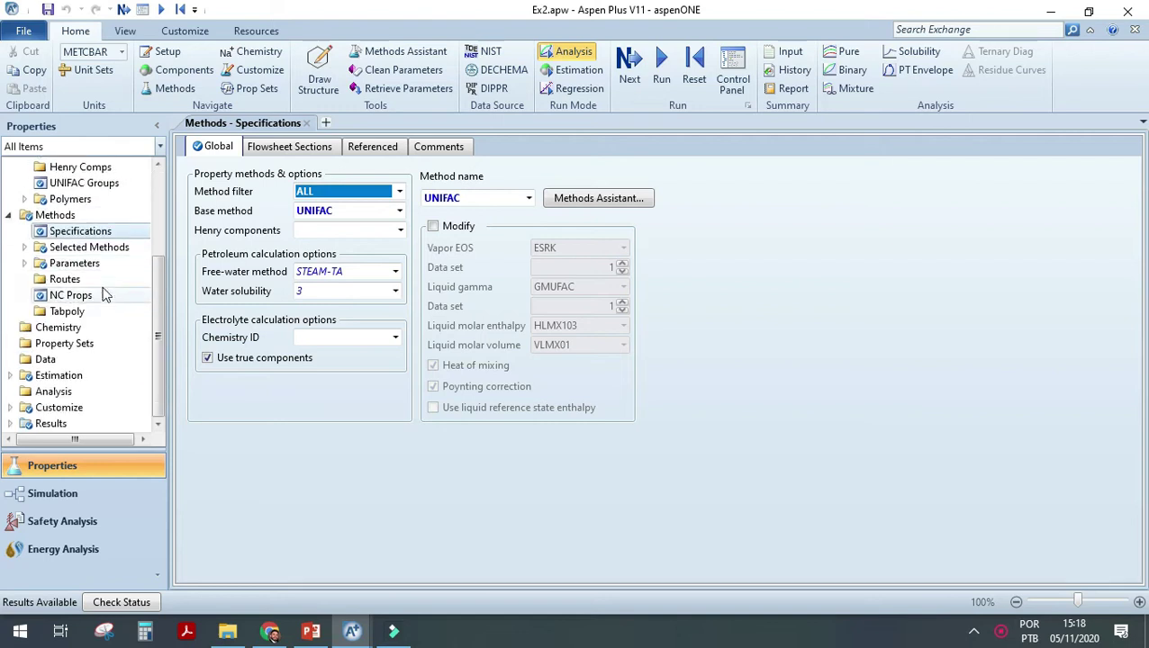
Switch to the Simulation environment, show the main flowsheet and close the $OLVER01 (SQP) results form.
left_click(101, 494)
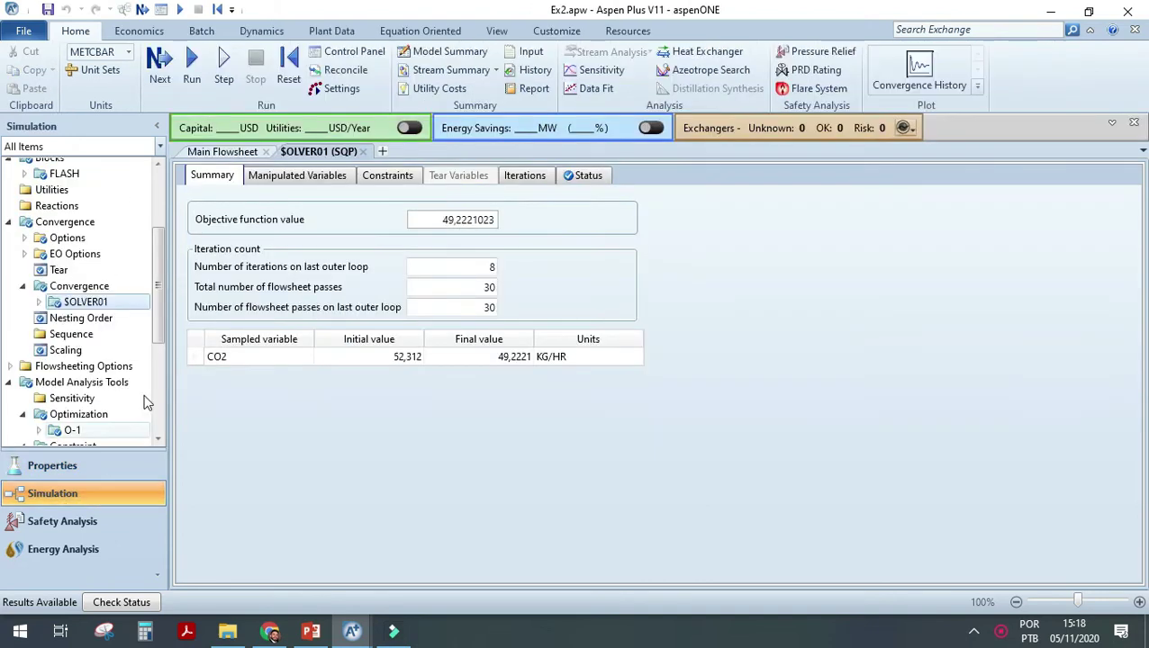
left_click(222, 151)
left_click(363, 152)
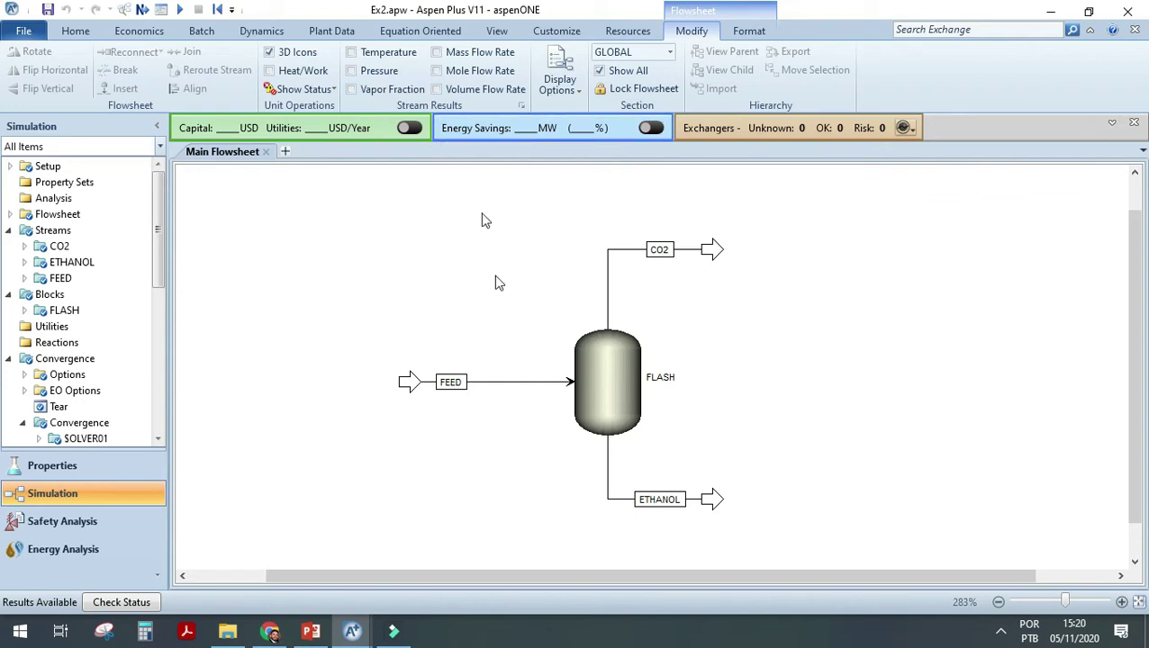
Display the Model Palette, look through the Separators models available for the flash block, and close the palette.
left_click(610, 369)
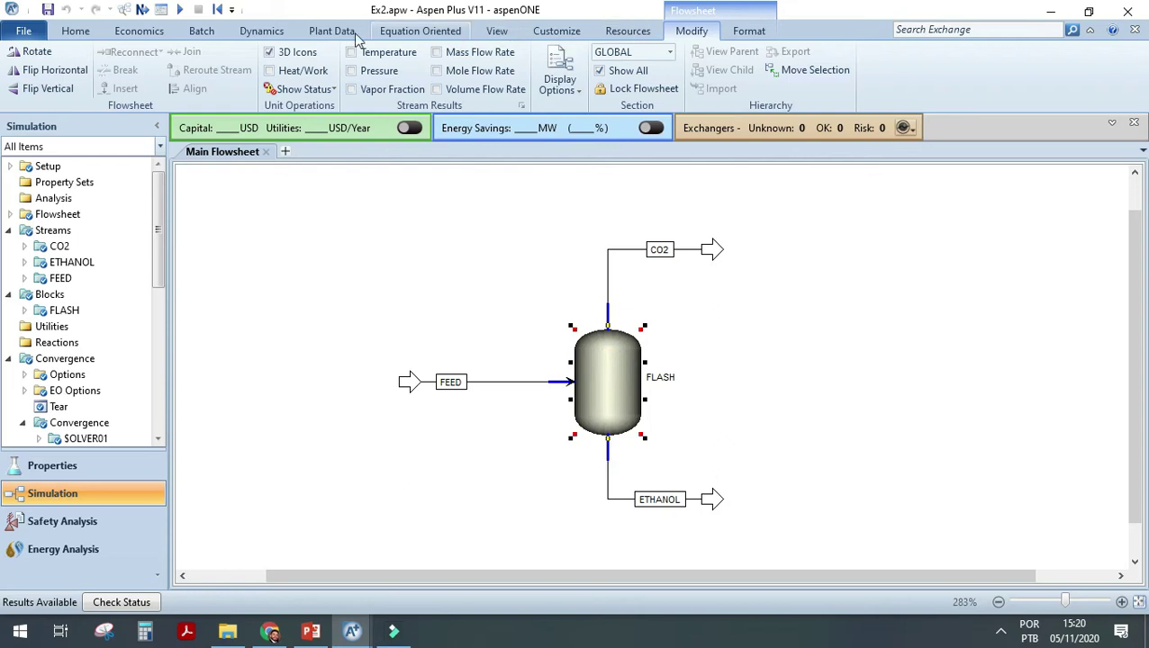
left_click(496, 32)
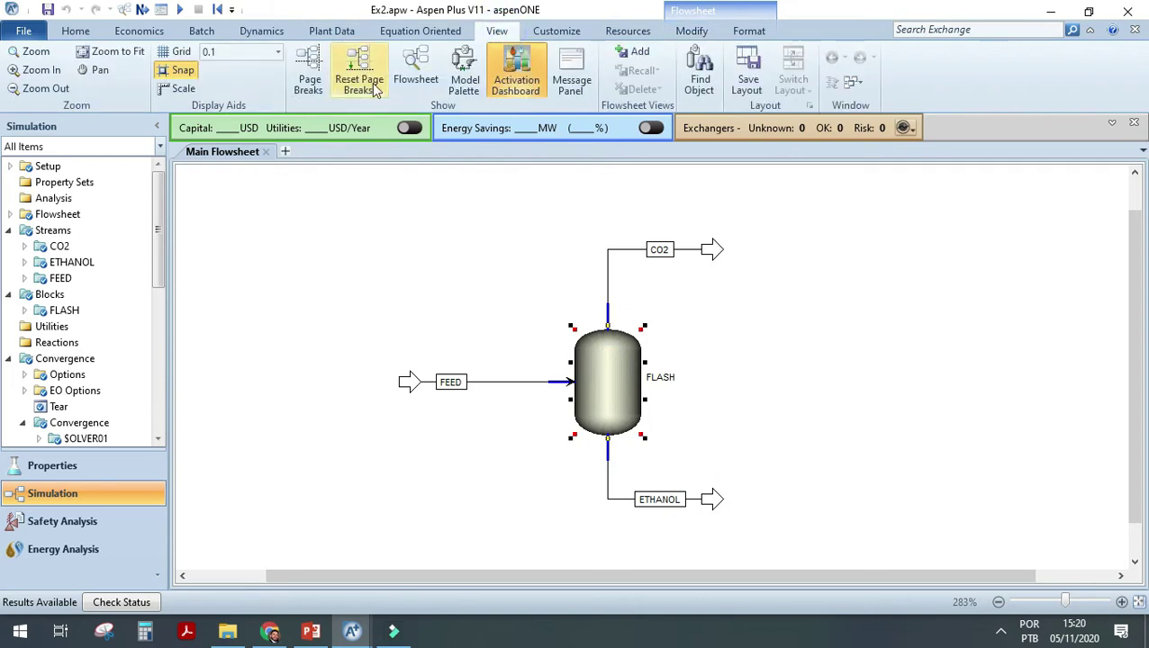
left_click(464, 79)
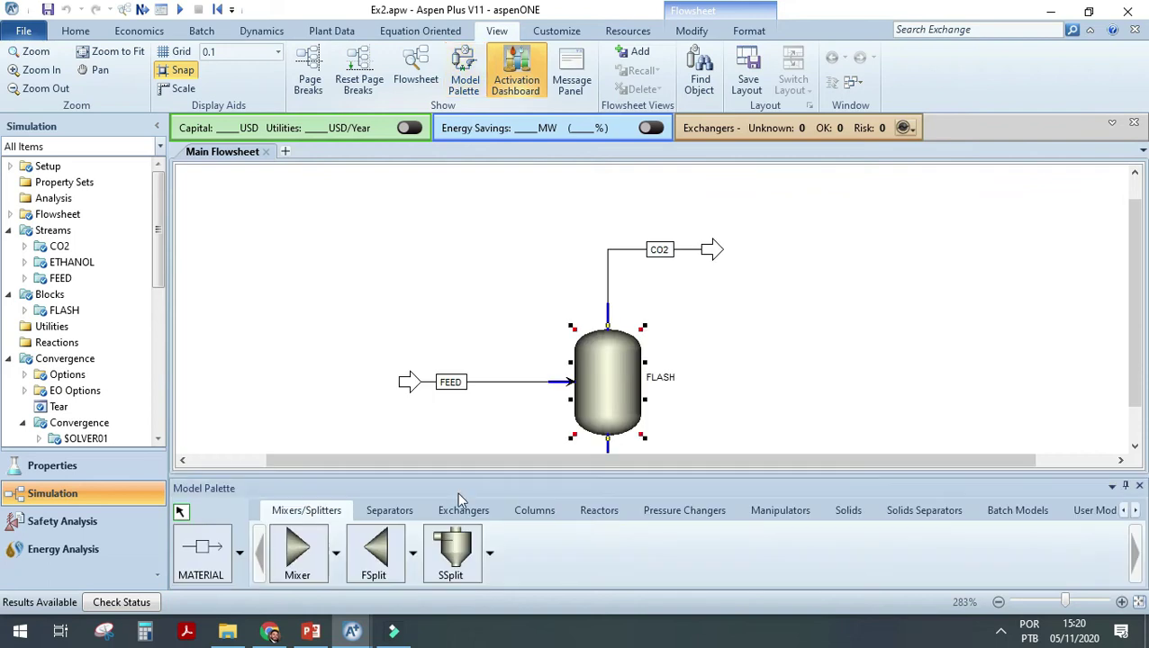
left_click(389, 510)
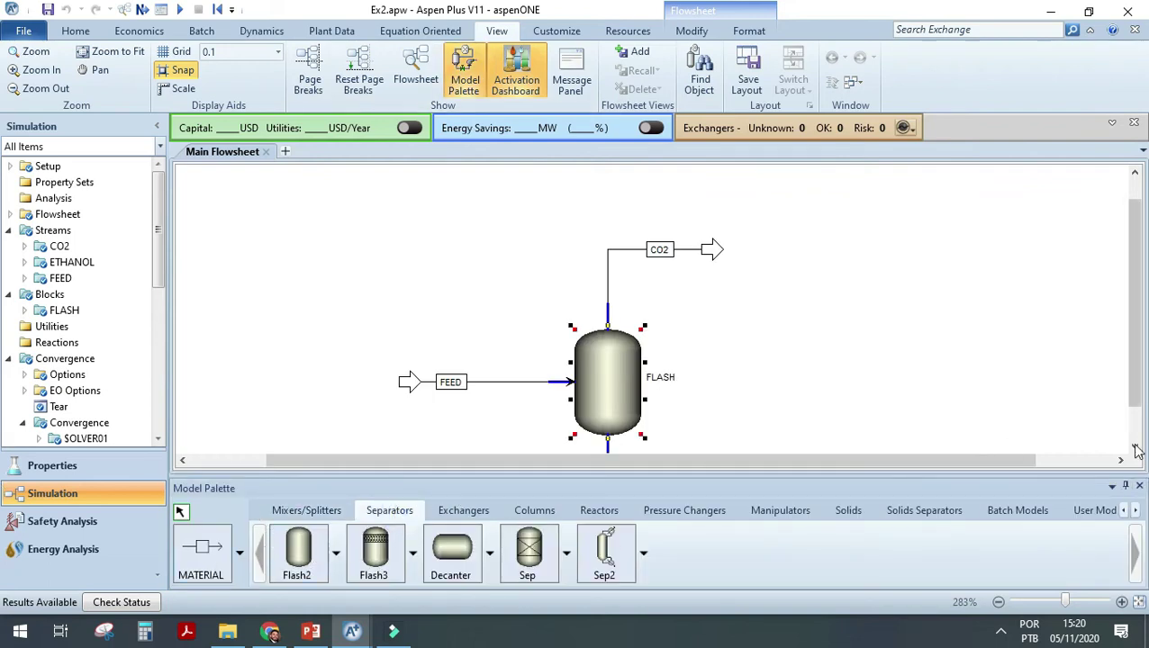
left_click(1138, 485)
left_click(428, 396)
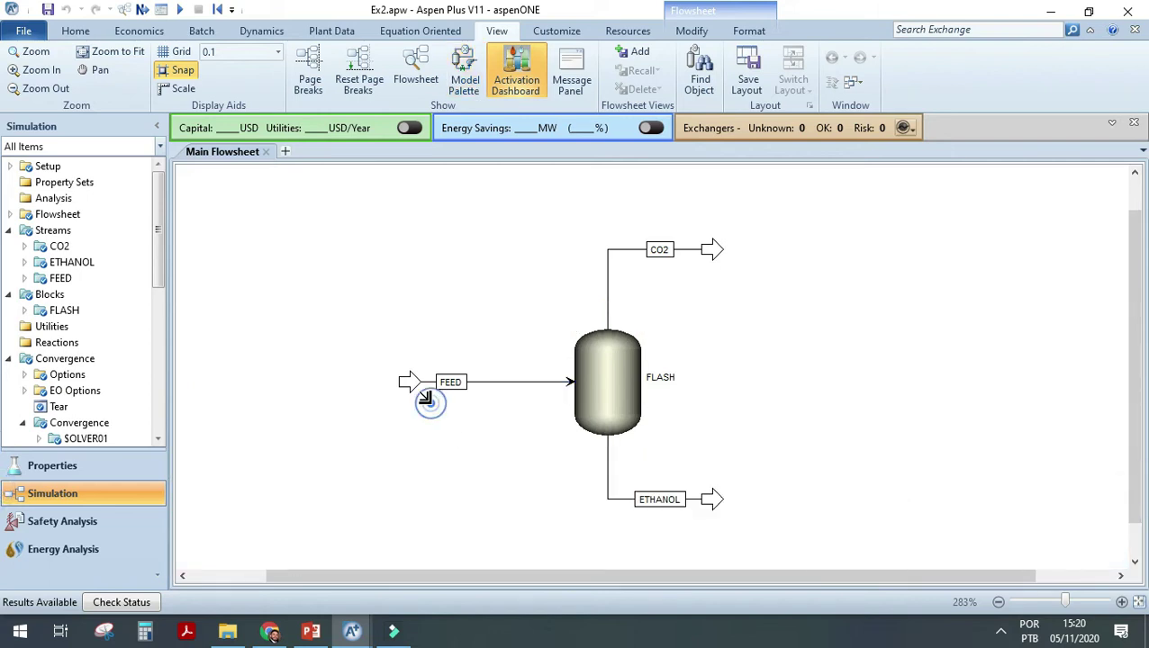
left_click(425, 399)
left_click(501, 426)
left_click_drag(390, 401, 495, 341)
left_click_drag(765, 224, 576, 288)
left_click_drag(633, 472, 754, 539)
left_click(691, 408)
Open the FEED stream from the flowsheet and review its temperature, pressure, flow rate and composition inputs.
double_click(432, 389)
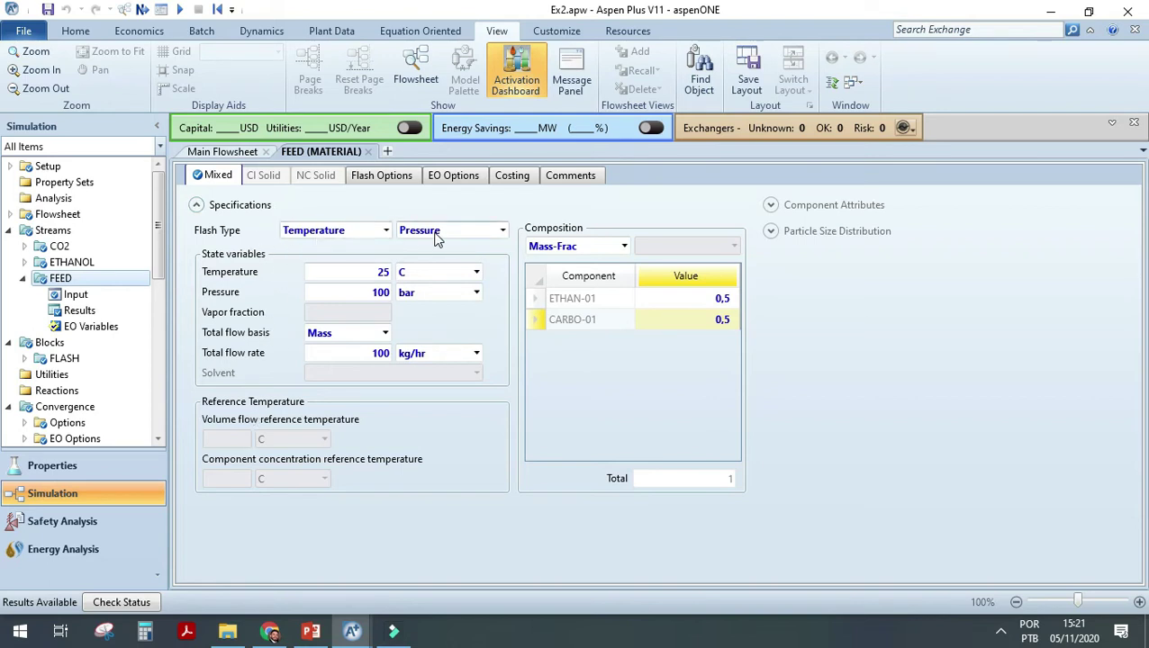
left_click(385, 293)
type("0")
Open the FLASH block from the main flowsheet and review its temperature and pressure specifications.
left_click(243, 153)
double_click(589, 384)
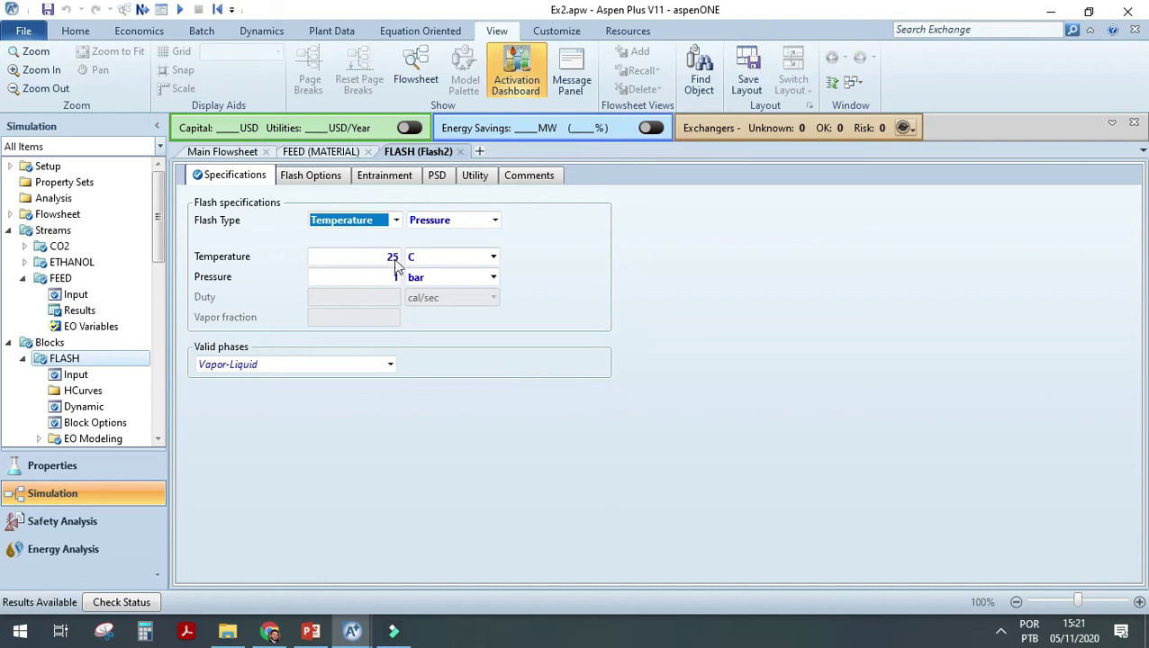
type("1")
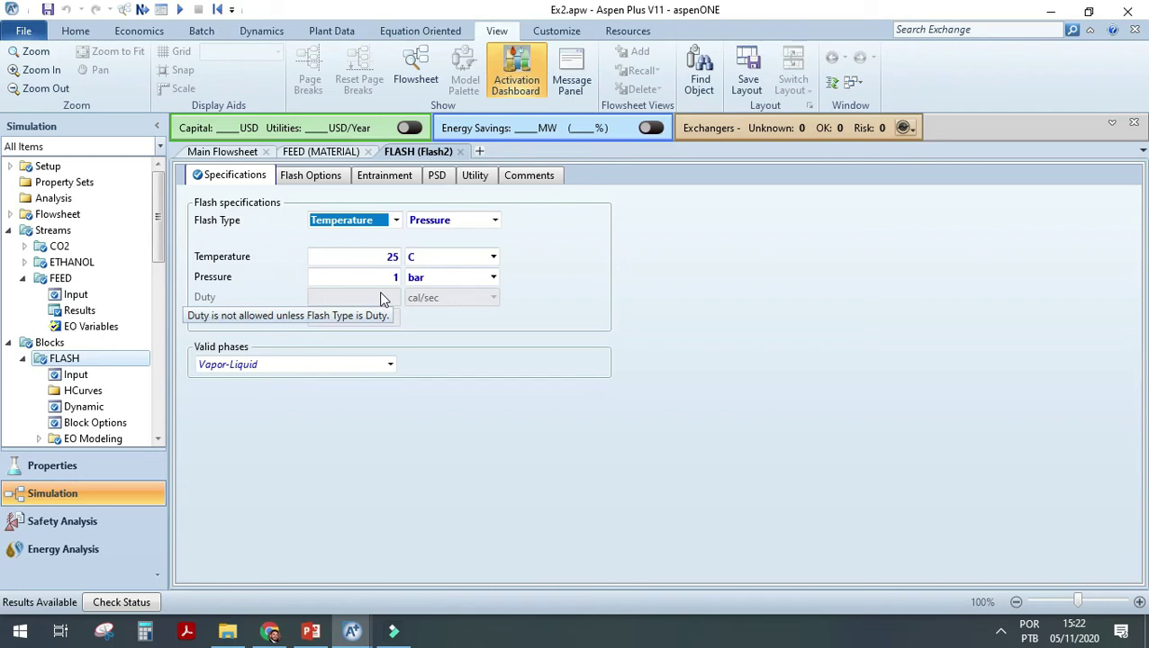
Return to the main flowsheet and run the simulation.
left_click(225, 151)
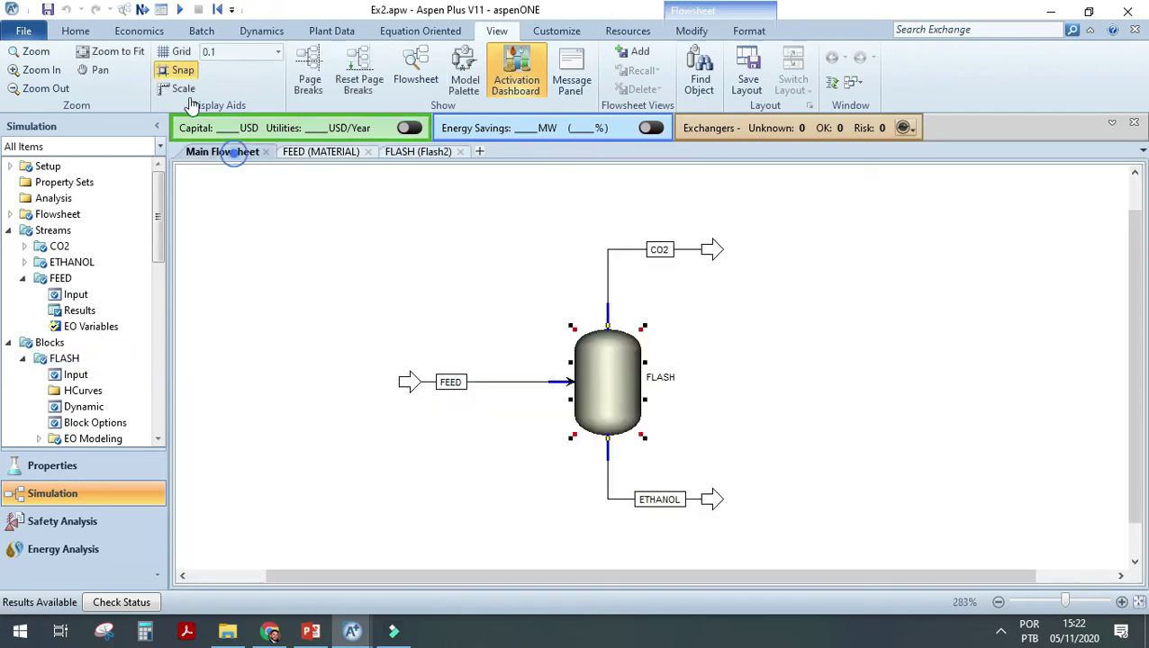
left_click(89, 32)
left_click(190, 81)
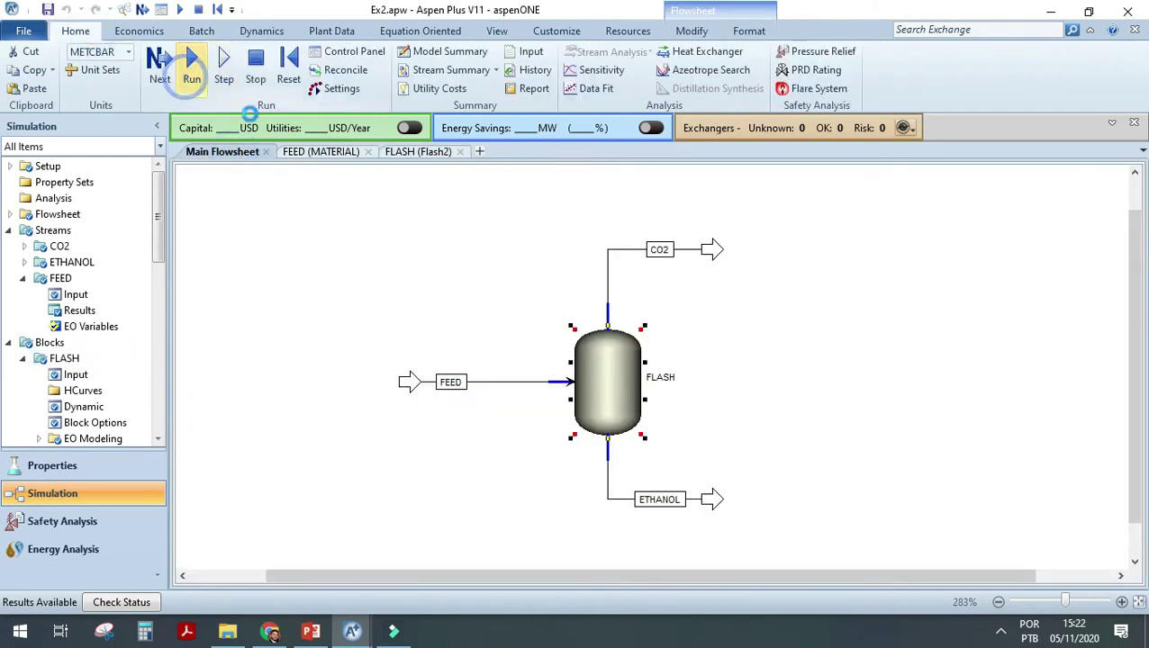
left_click(699, 353)
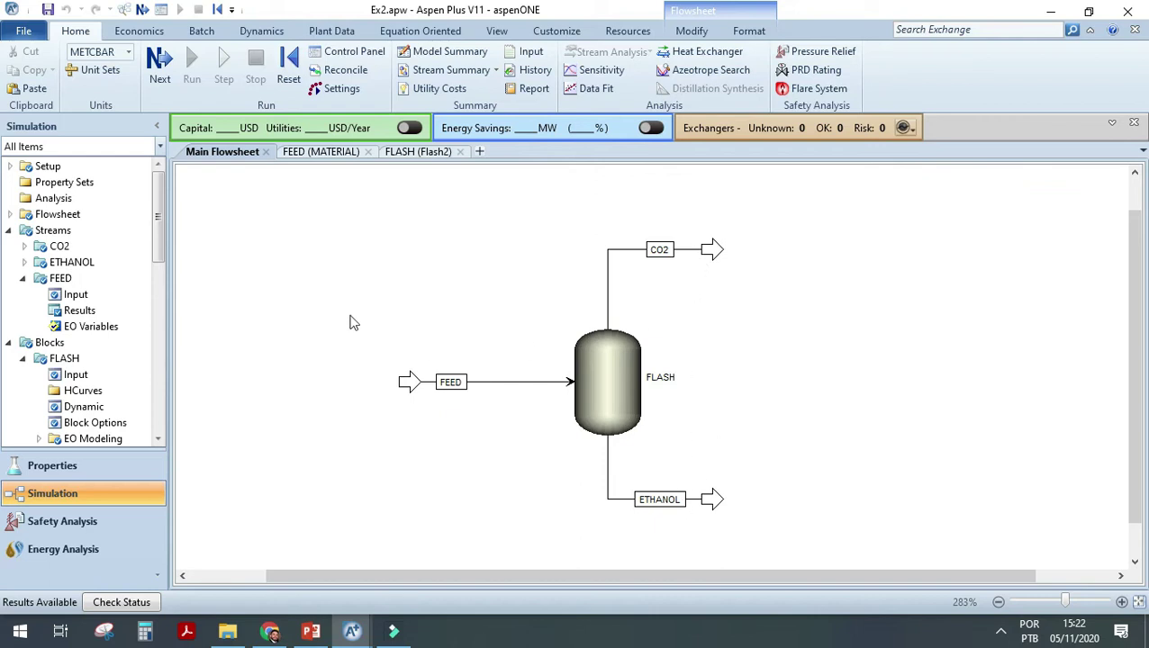
Collapse the FEED, FLASH and Convergence branches in the navigation tree.
left_click(23, 280)
left_click(22, 310)
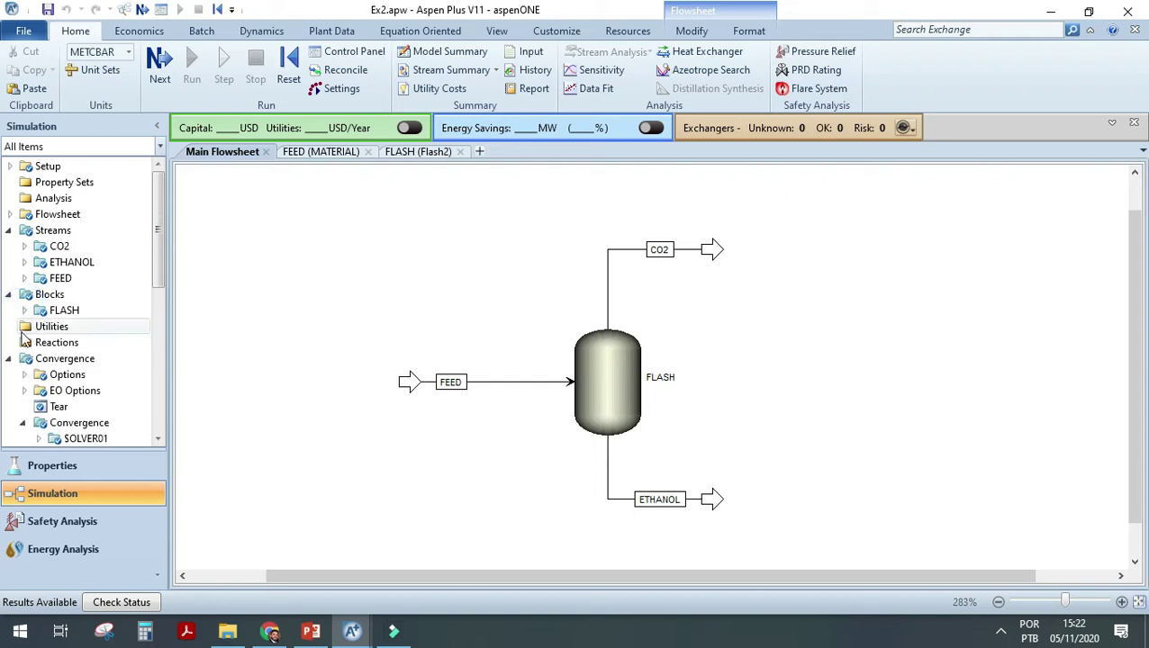
left_click(22, 422)
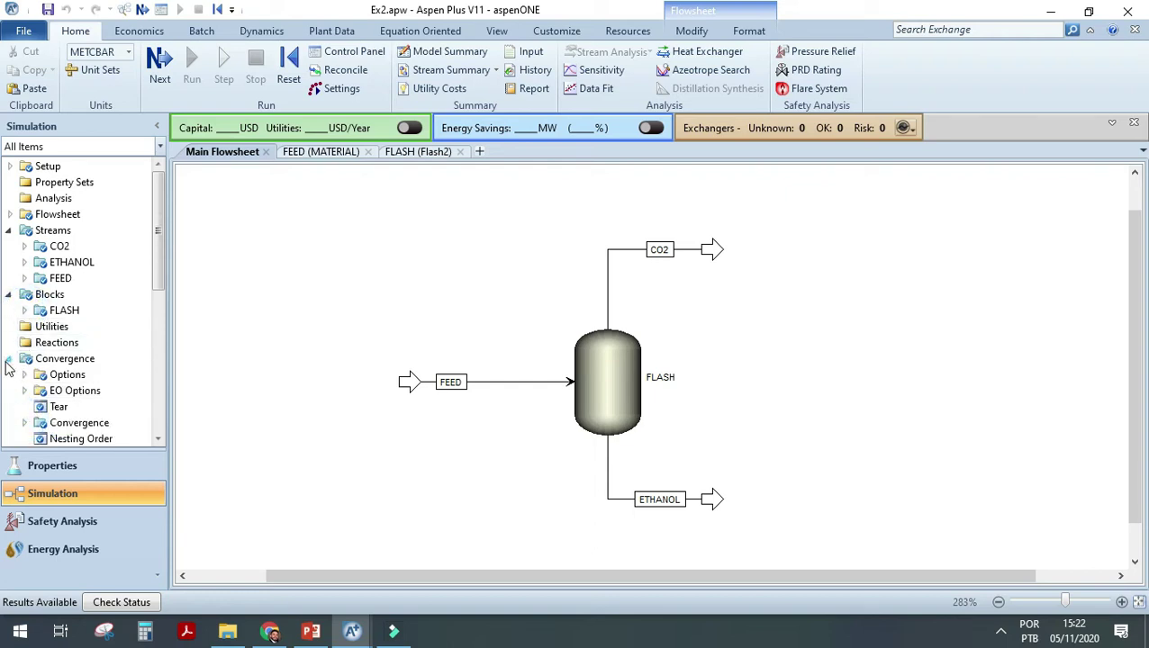
left_click(8, 360)
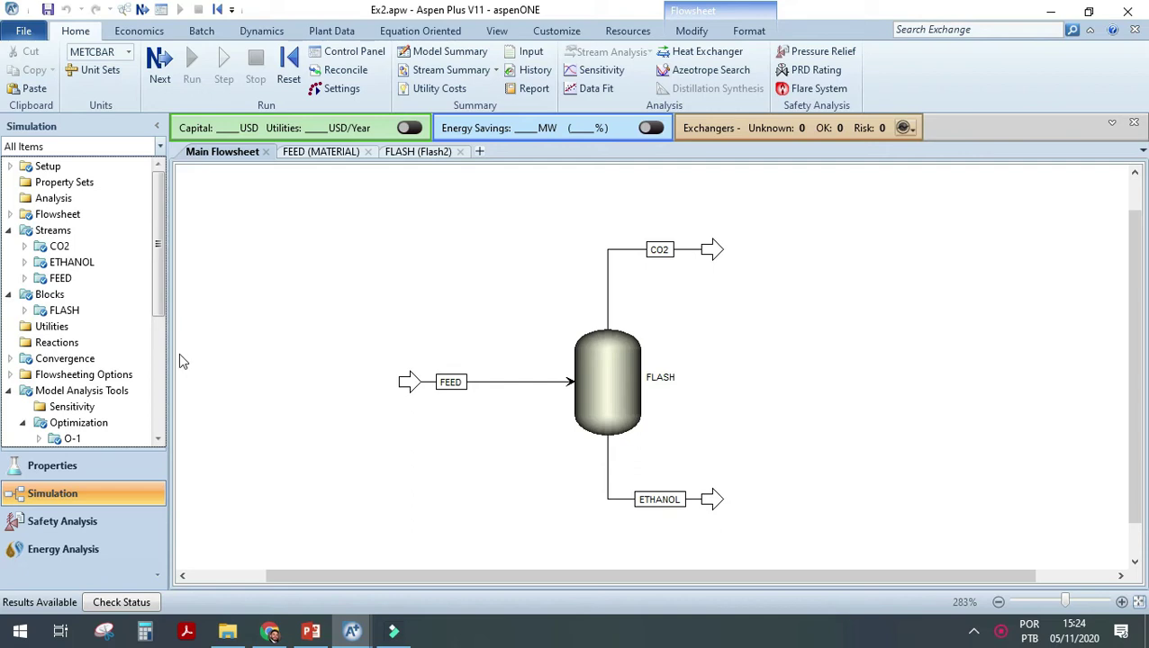
Collapse the Optimization, Constraint and Results Summary branches in the navigation tree.
left_click_drag(157, 194, 157, 315)
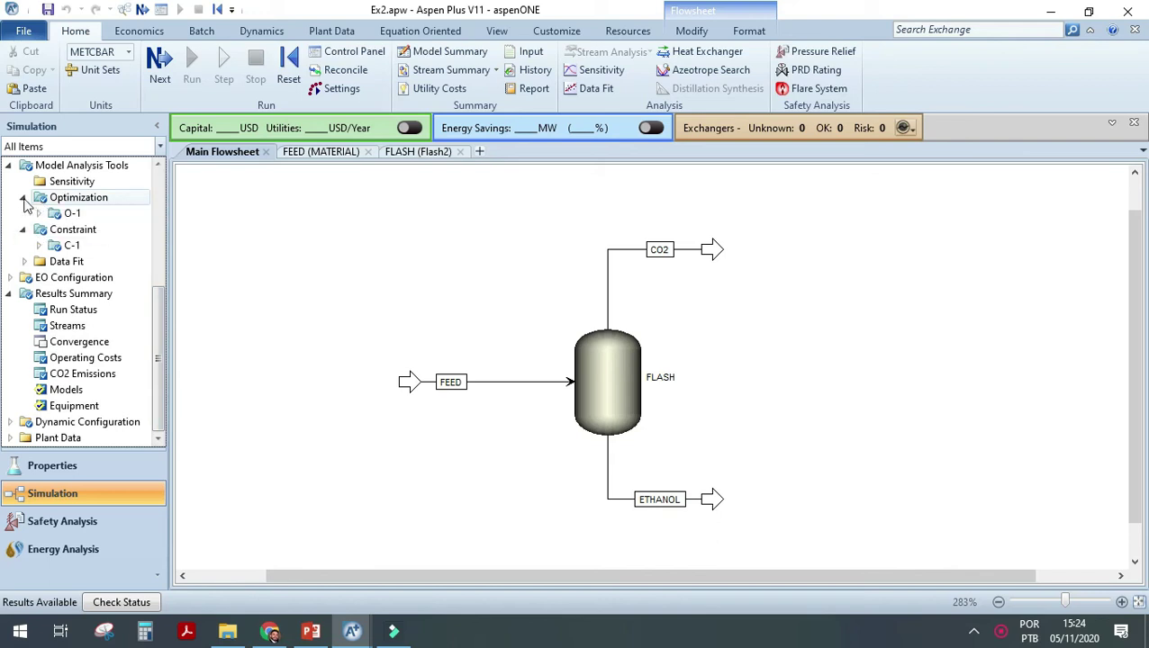
left_click(22, 198)
left_click(22, 230)
scroll(4, 287, "up", 4)
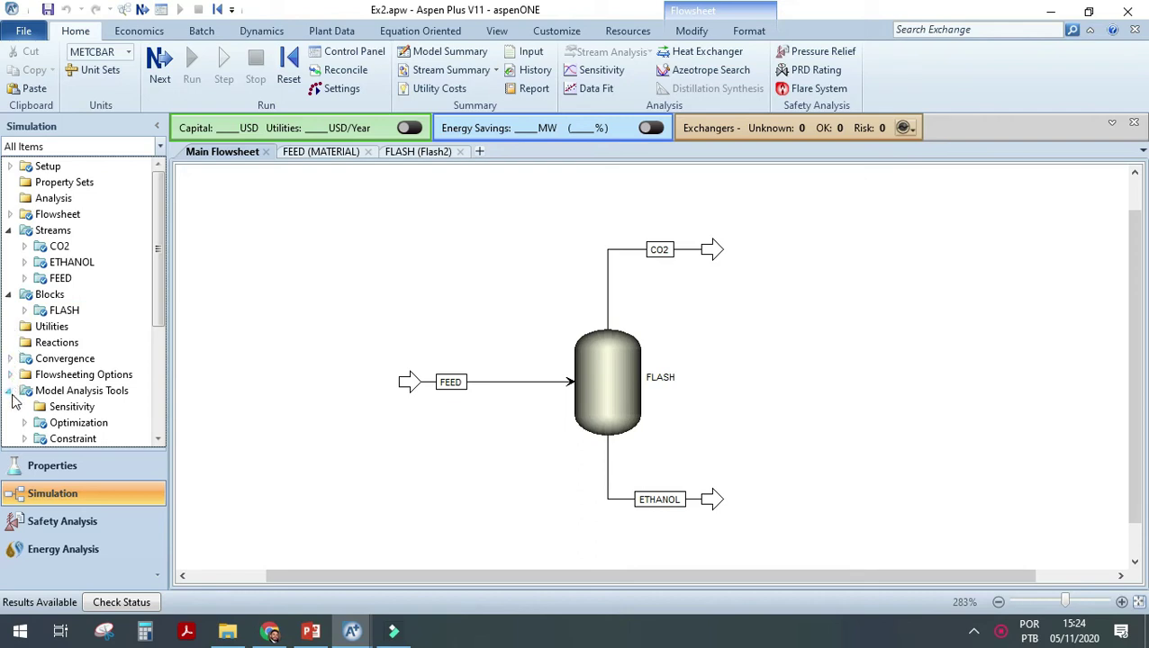
scroll(14, 401, "down", 2)
left_click(12, 407)
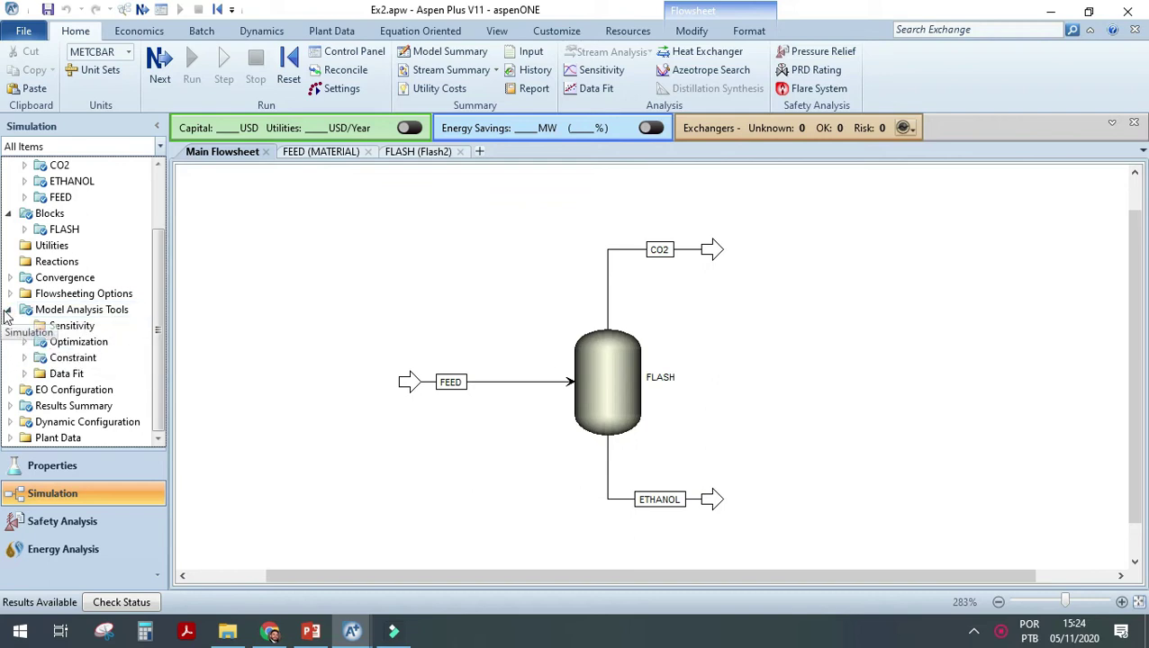
Open the input form of the existing optimization O-1 under Model Analysis Tools.
left_click(61, 350)
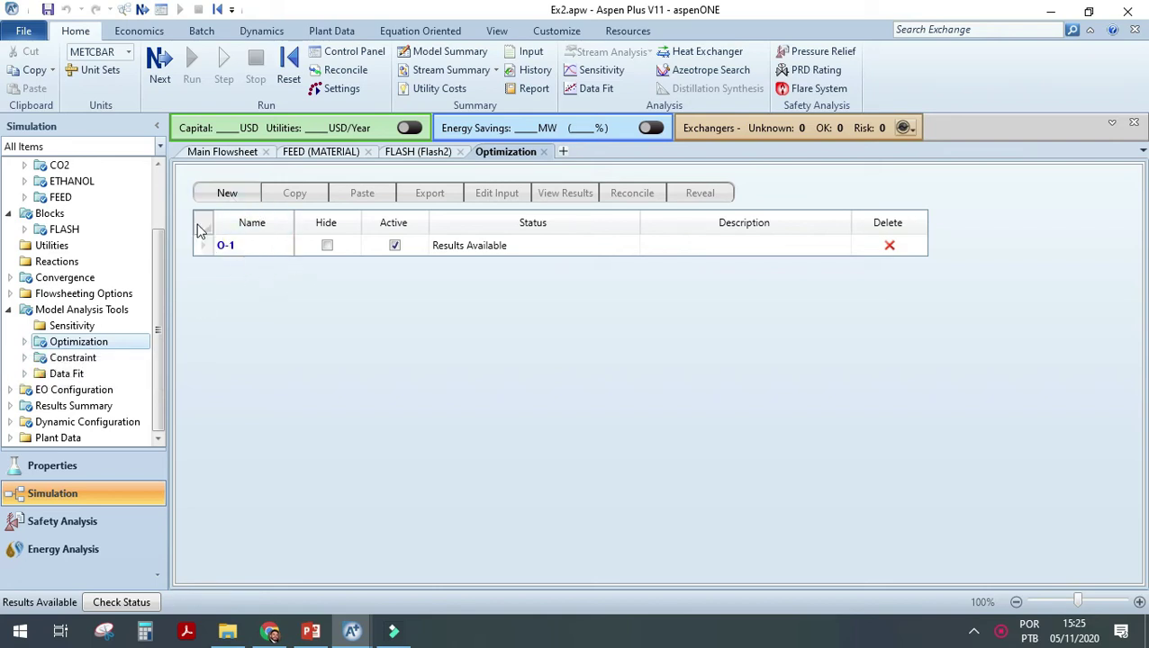
left_click(23, 342)
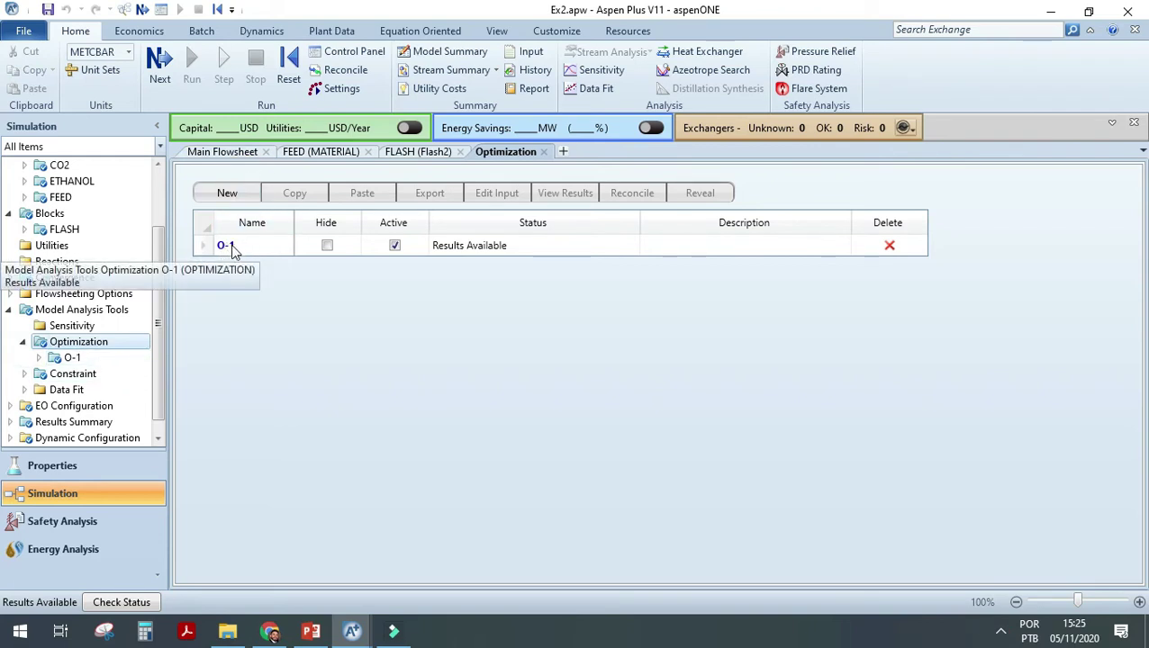
left_click(227, 193)
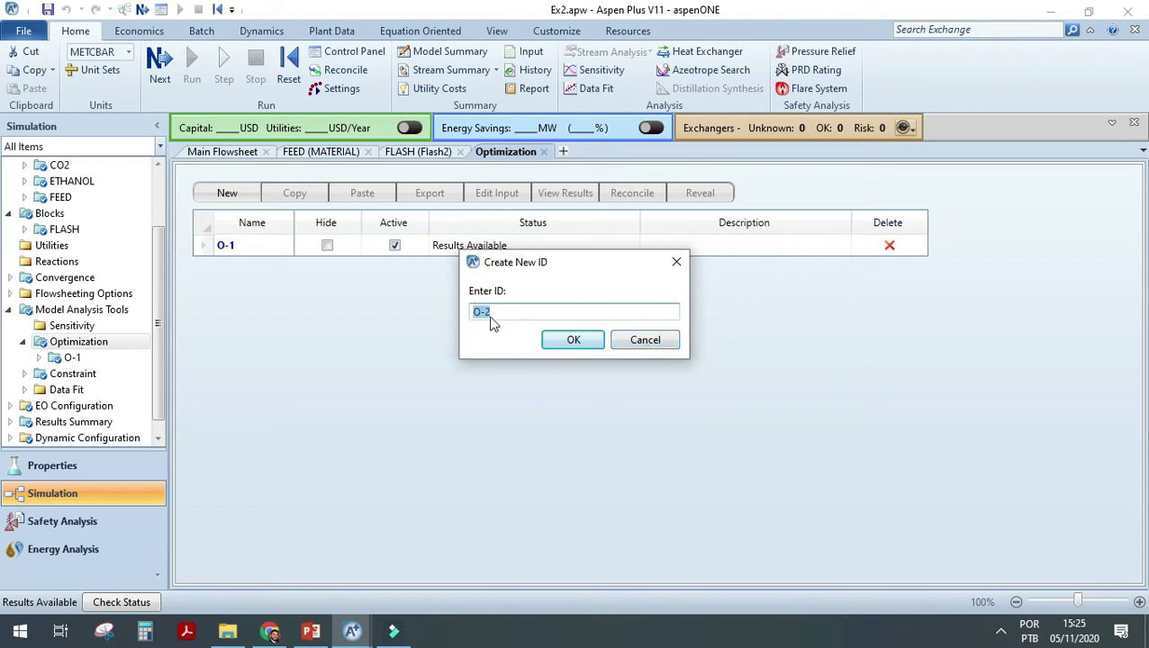
left_click(646, 342)
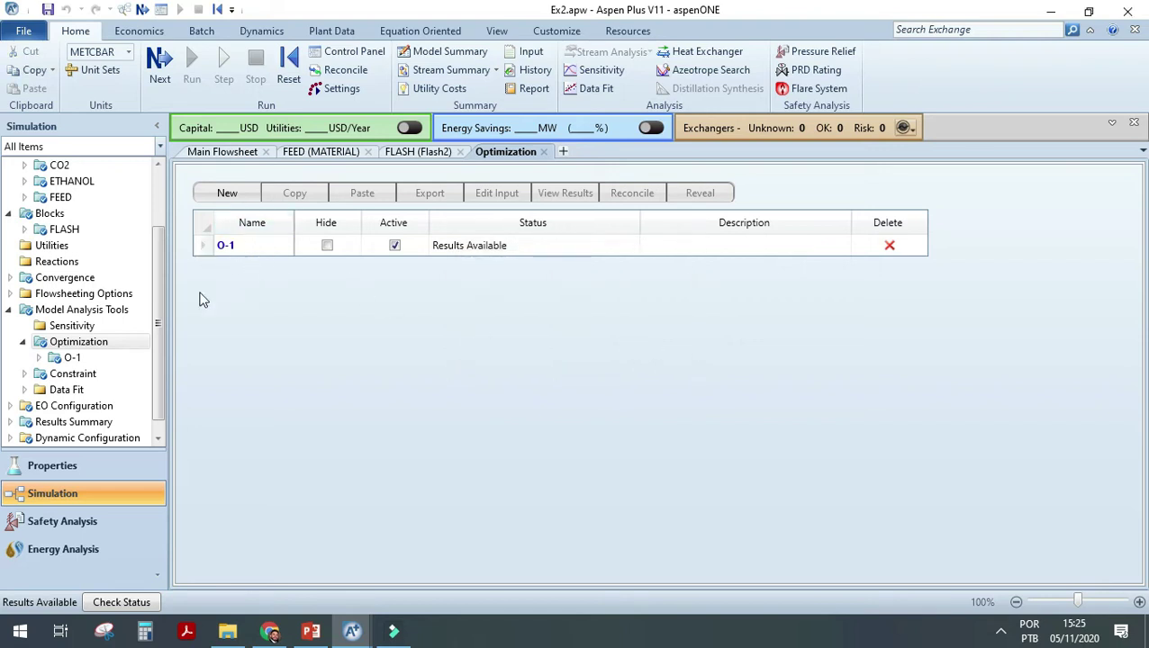
left_click(40, 358)
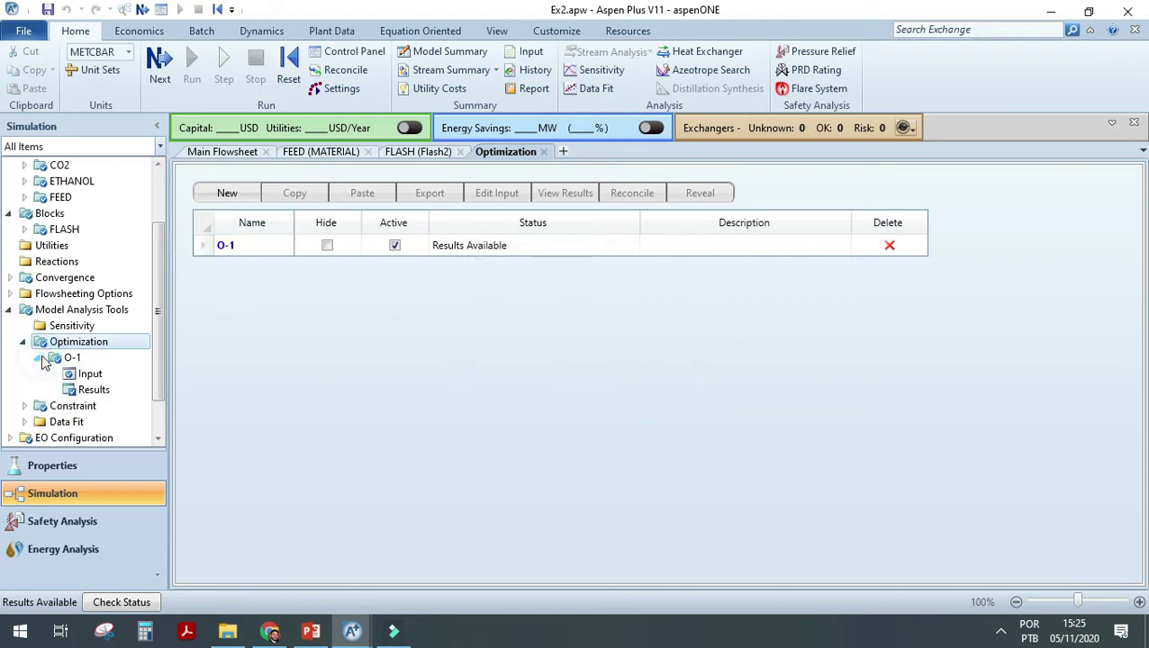
double_click(94, 375)
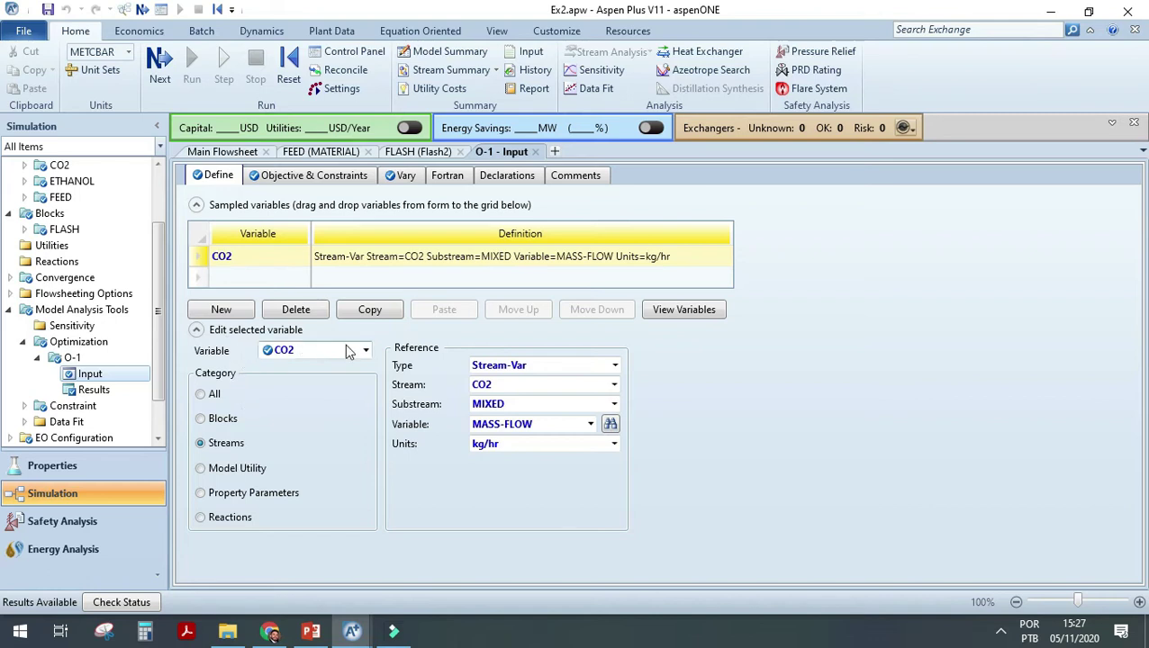
left_click(241, 312)
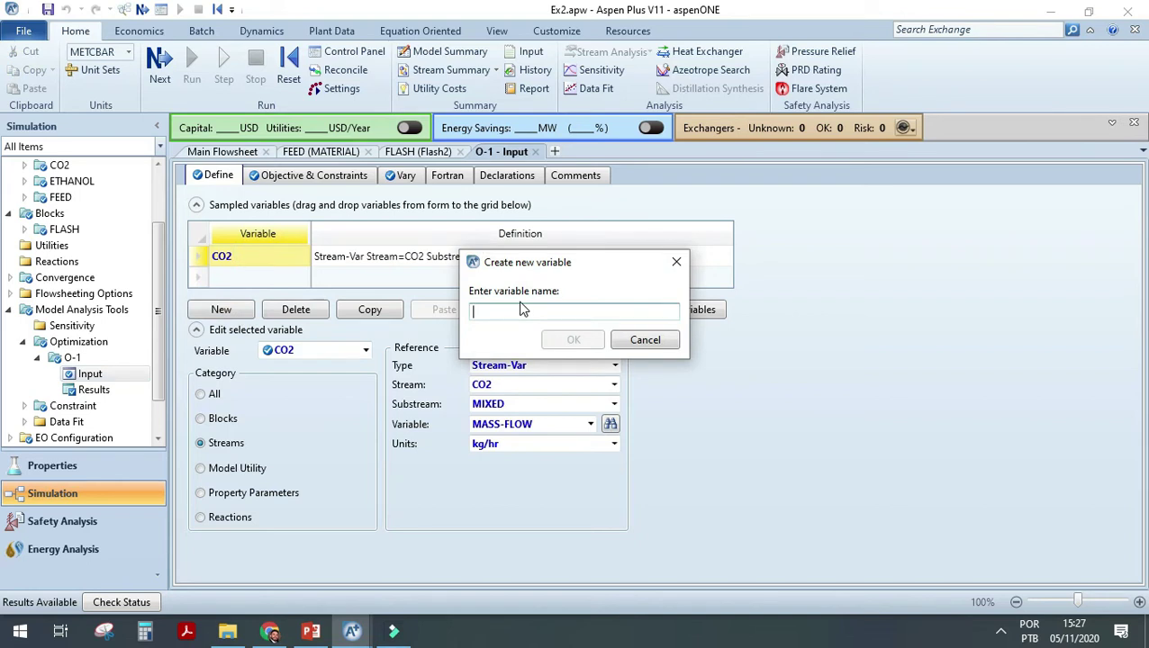
type("CO22")
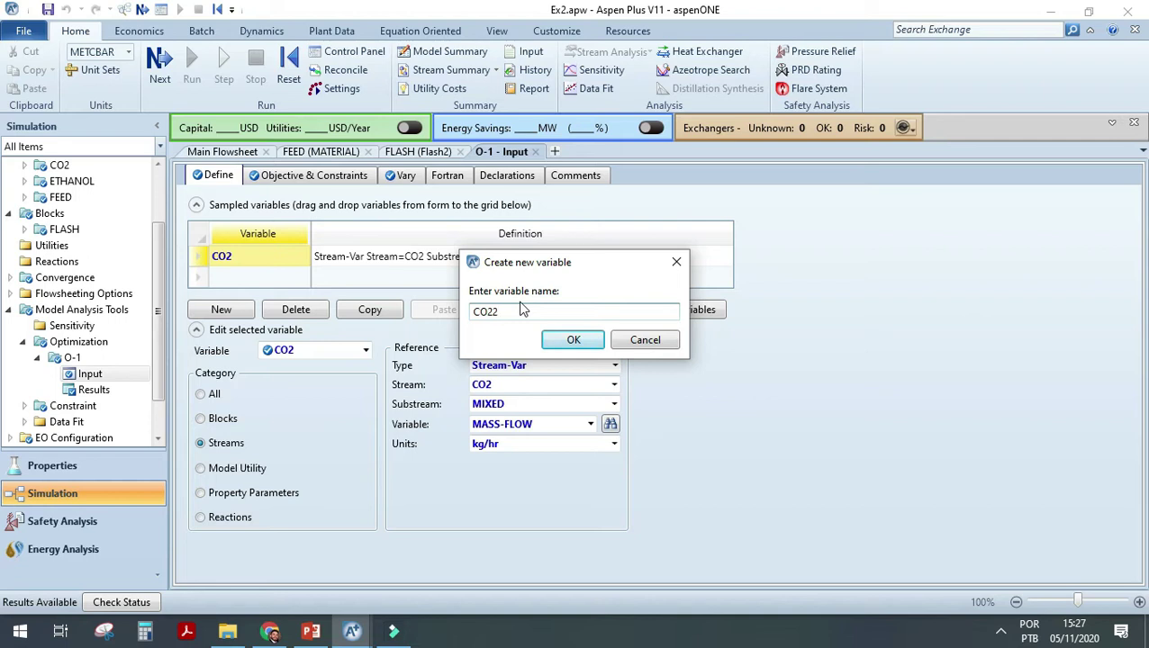
left_click(646, 340)
Select the sampled variable CO2 for editing and choose Streams as its category.
left_click(366, 351)
left_click(284, 366)
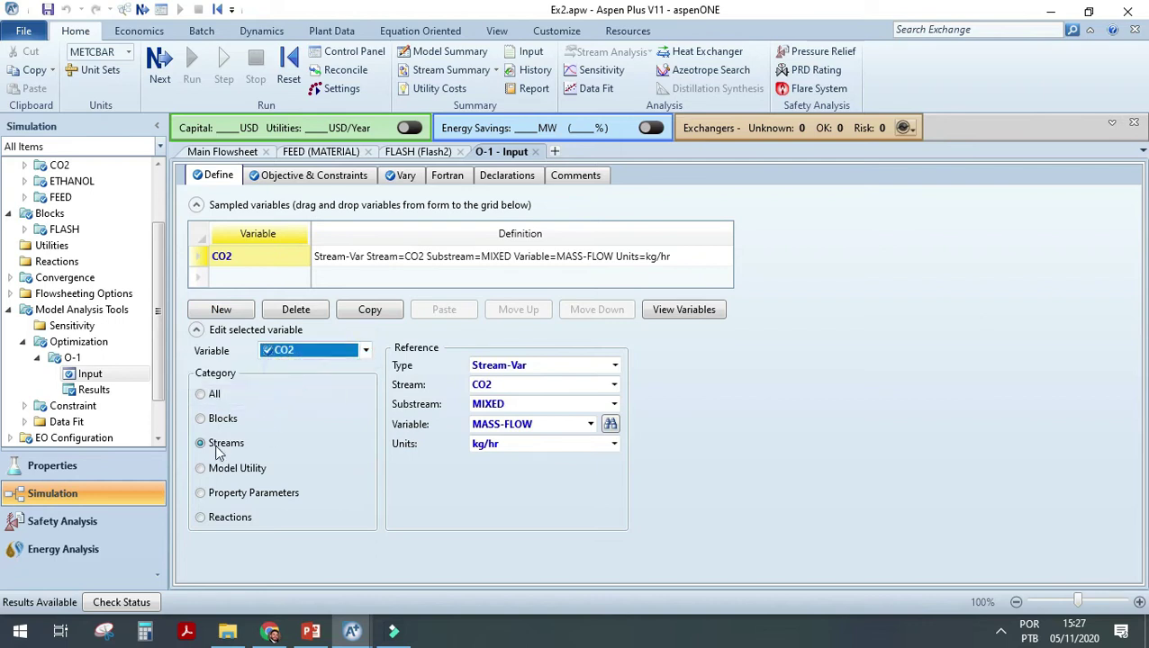
left_click(733, 506)
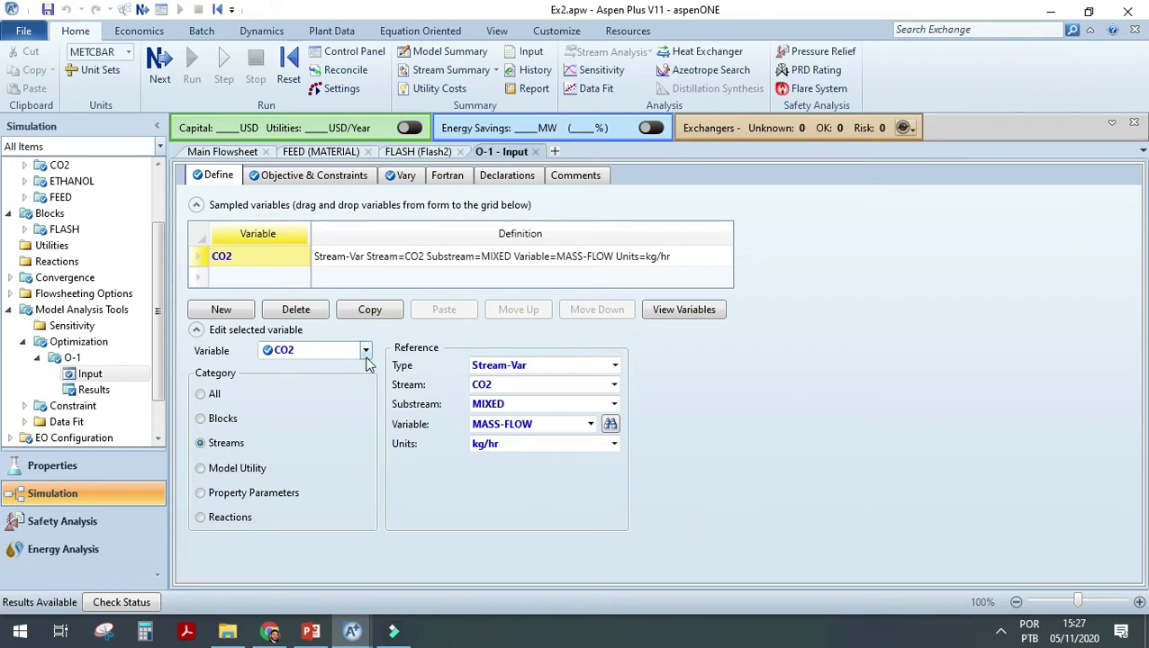
left_click(200, 447)
left_click(212, 440)
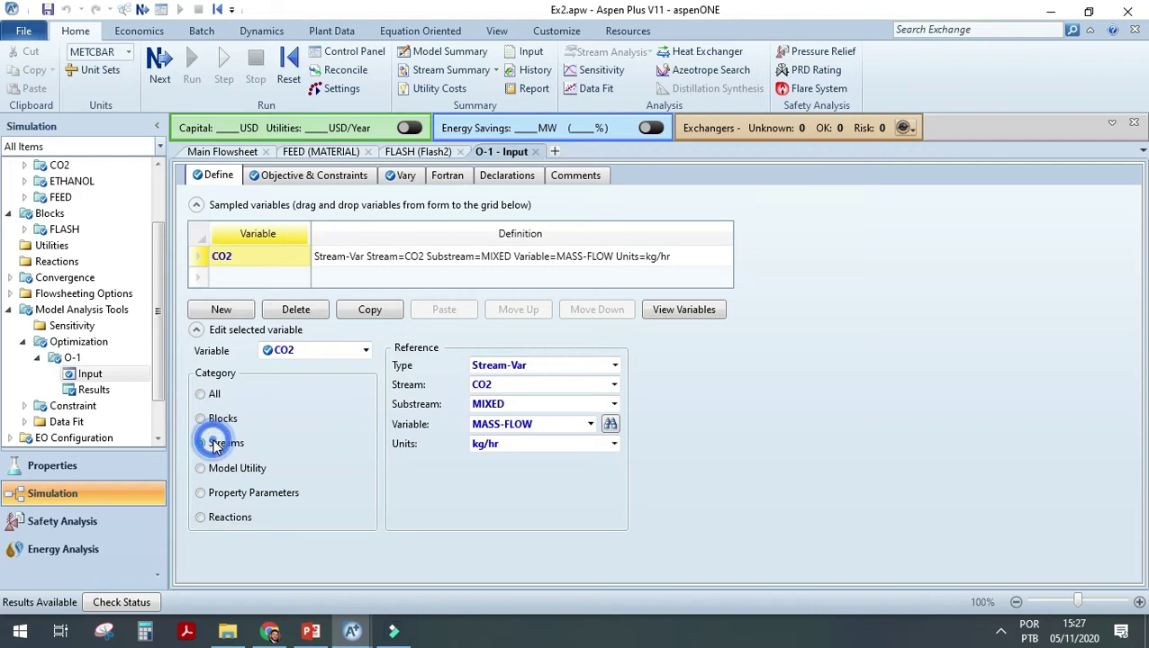
Choose Stream-Var as the reference type and CO2 as the stream for the sampled variable.
left_click(614, 366)
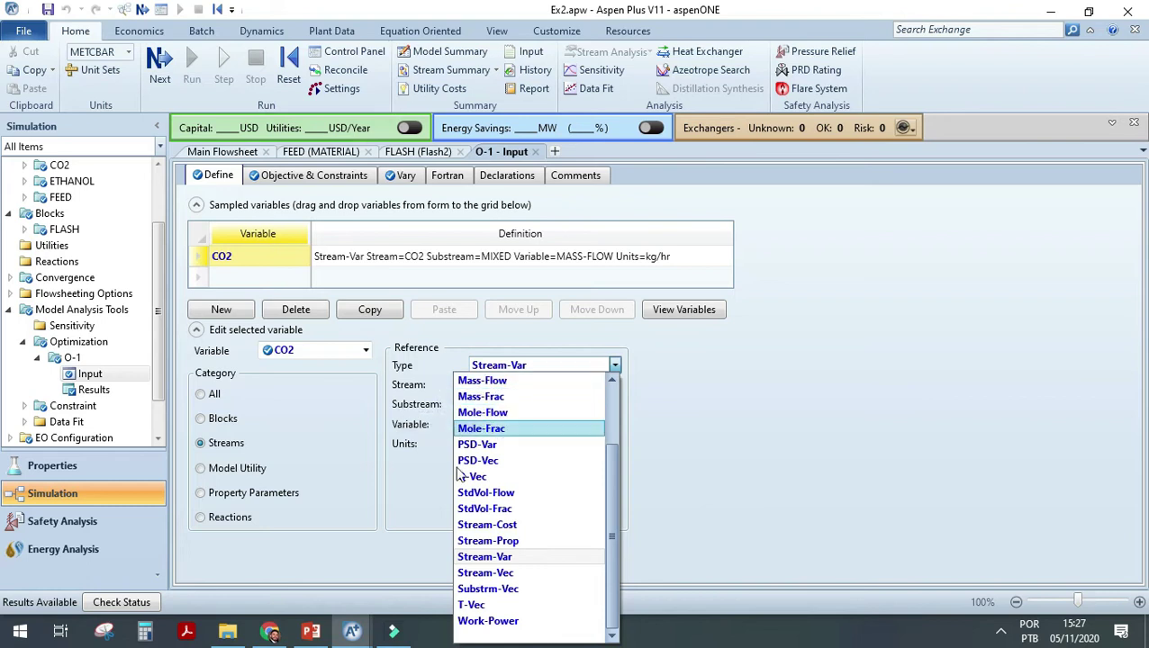
left_click(493, 567)
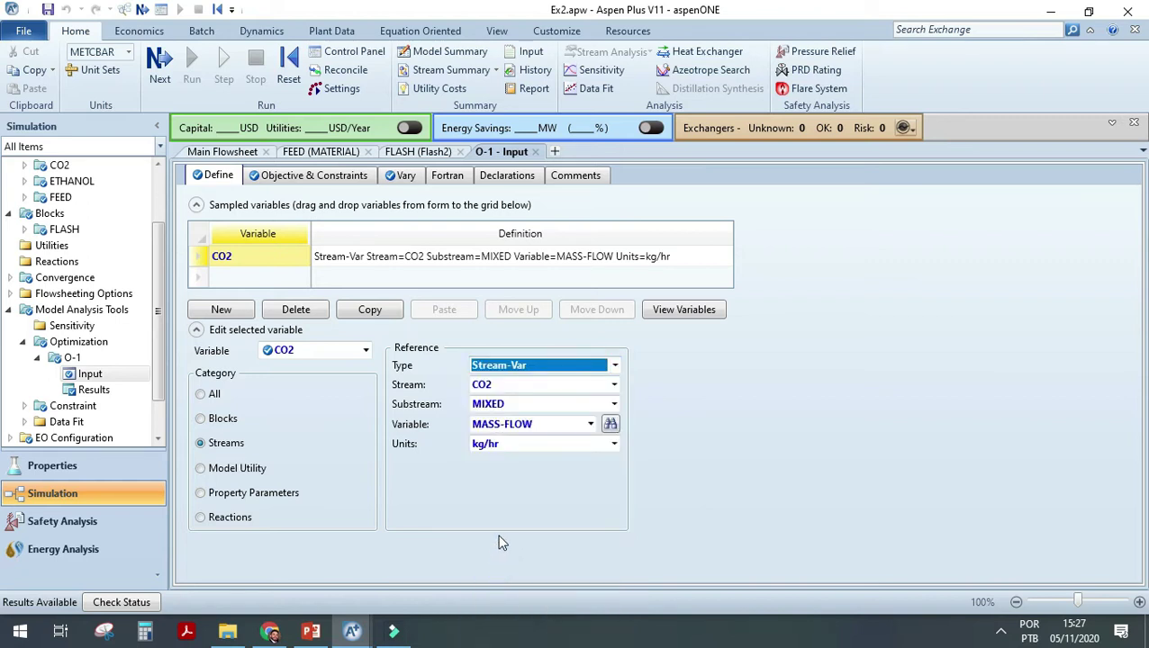
left_click(614, 386)
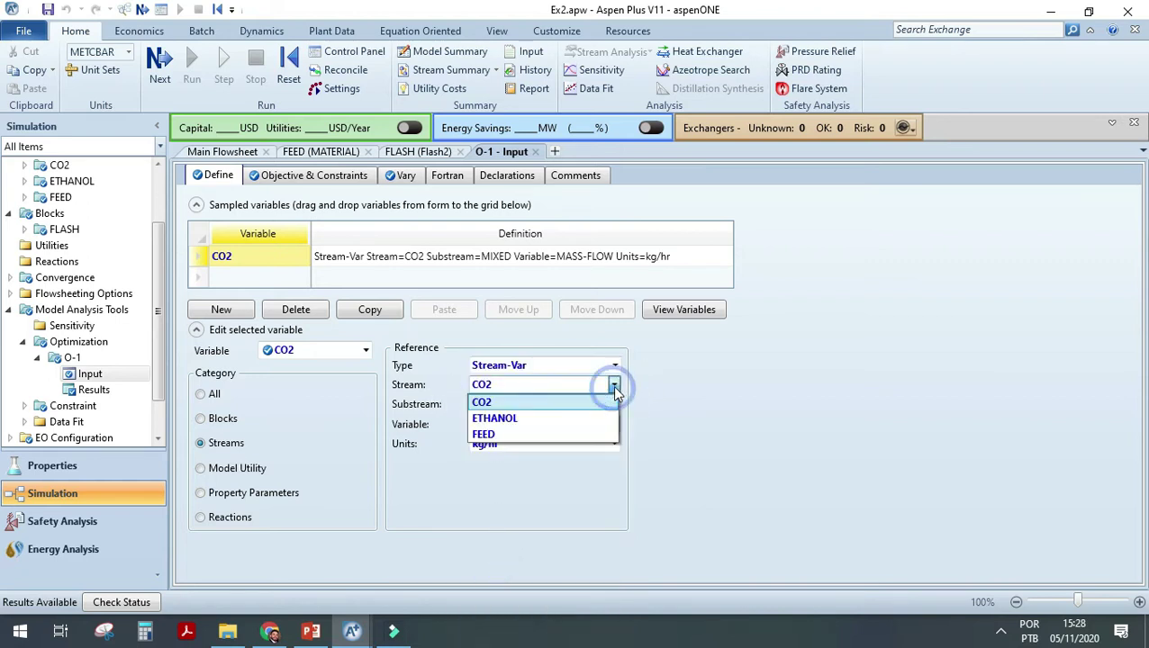
left_click(567, 405)
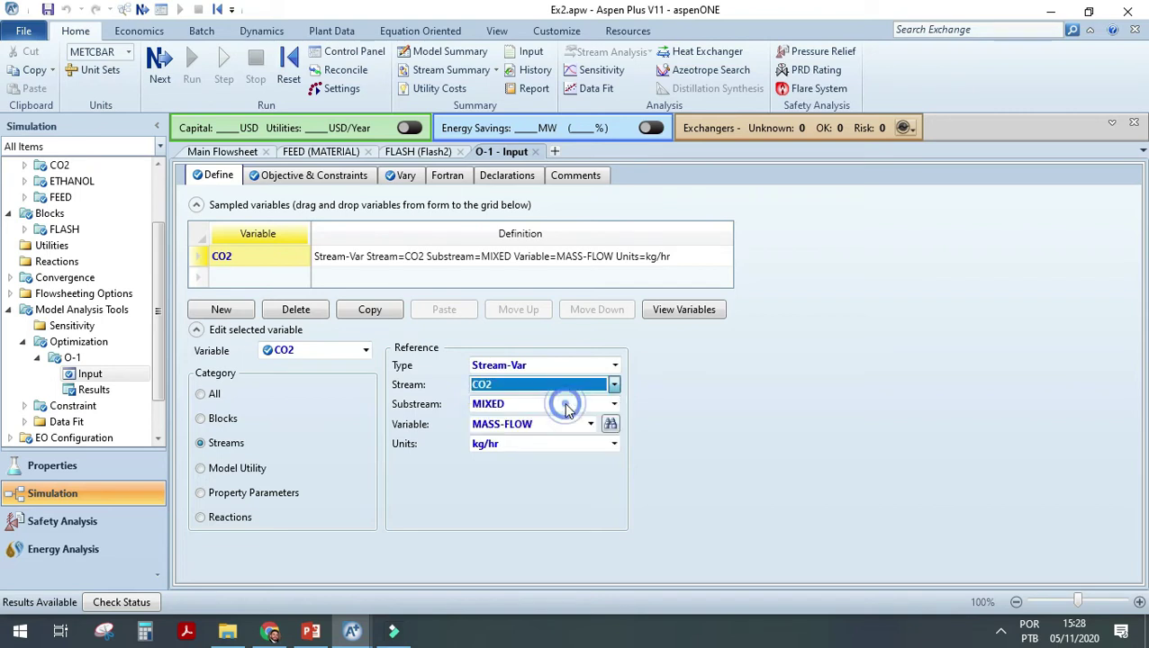
Locate the CO2 product stream on the main flowsheet and return to the O-1 input form.
left_click(222, 151)
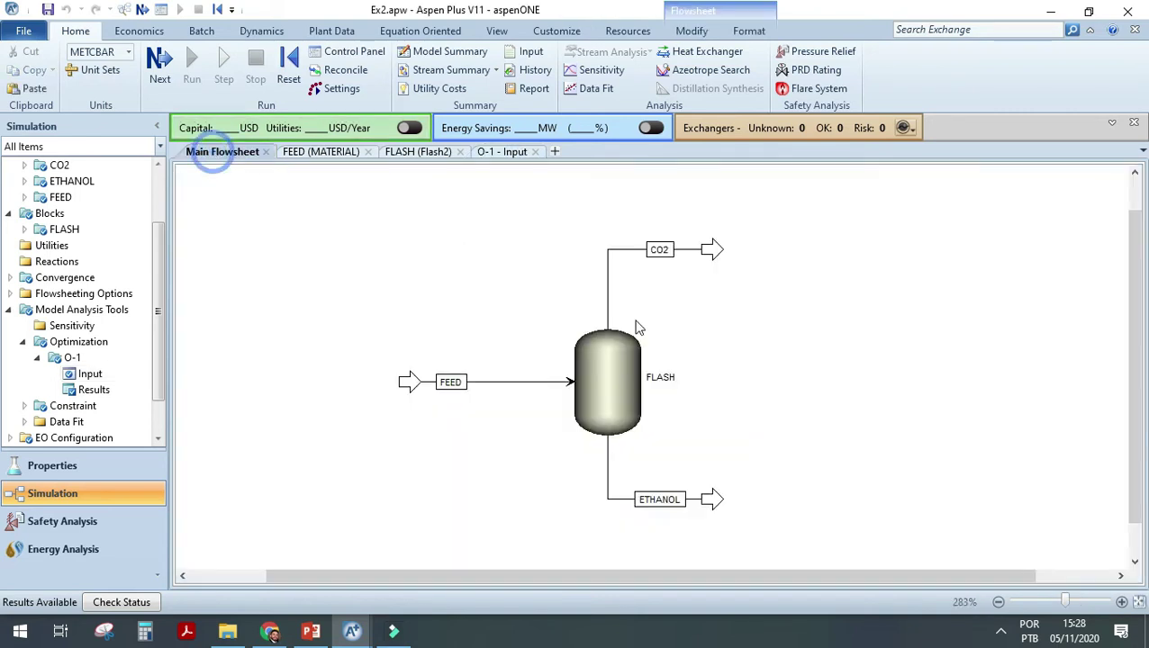
left_click(659, 252)
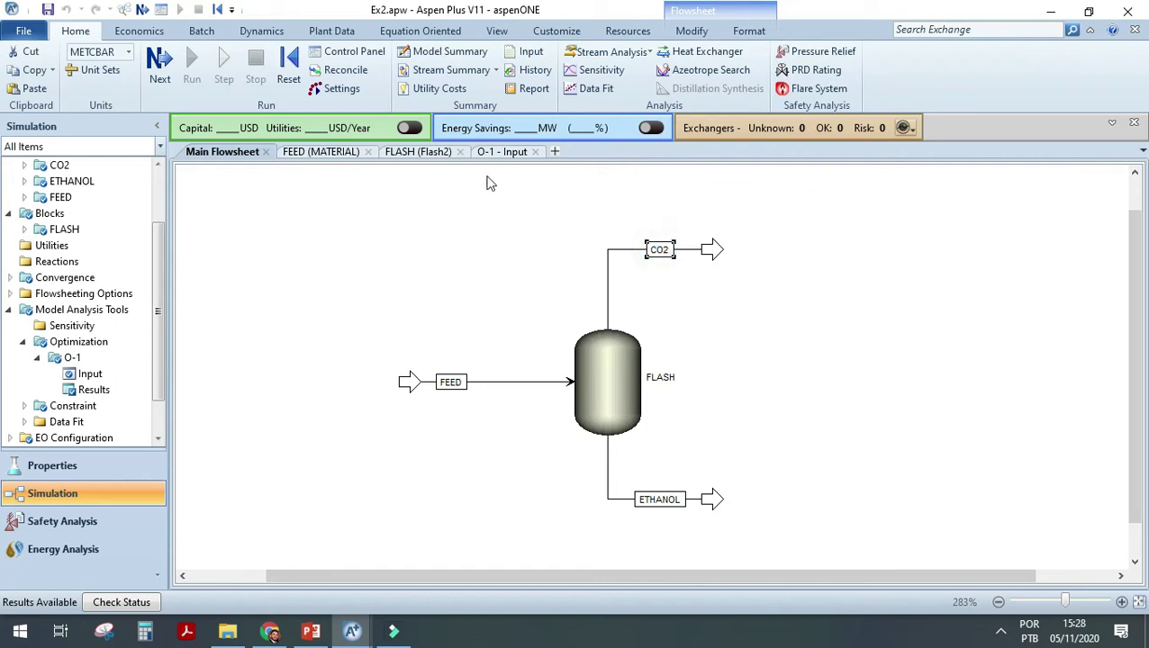
left_click(495, 150)
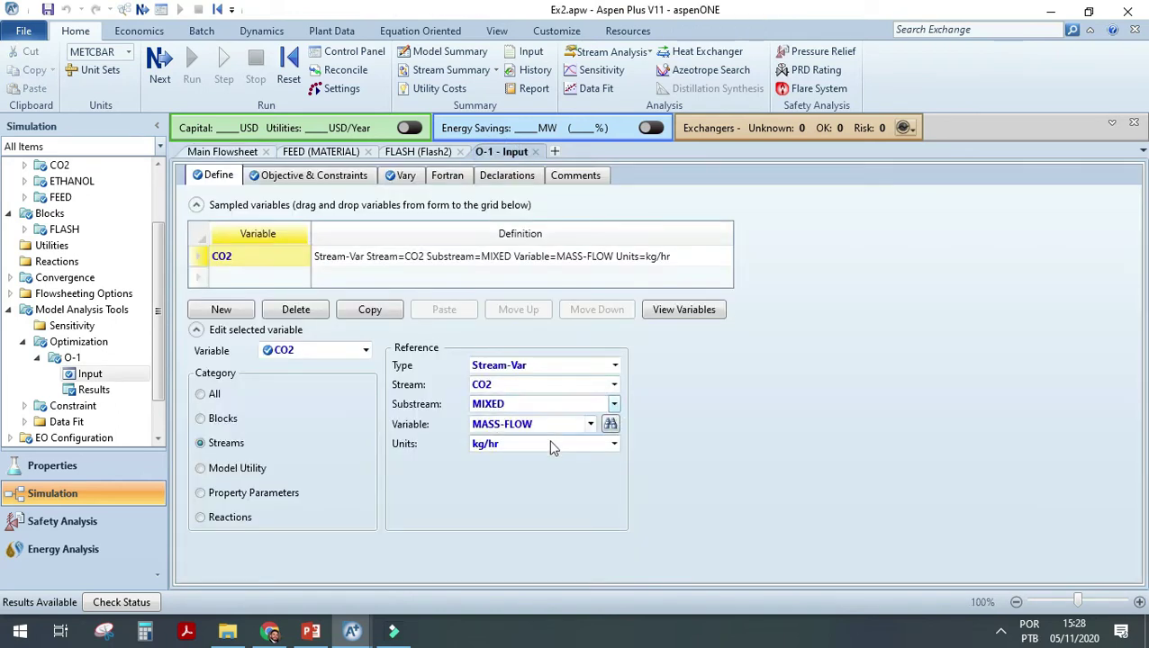
Choose MASS-FLOW as the stream property for the sampled CO2 variable.
left_click(590, 424)
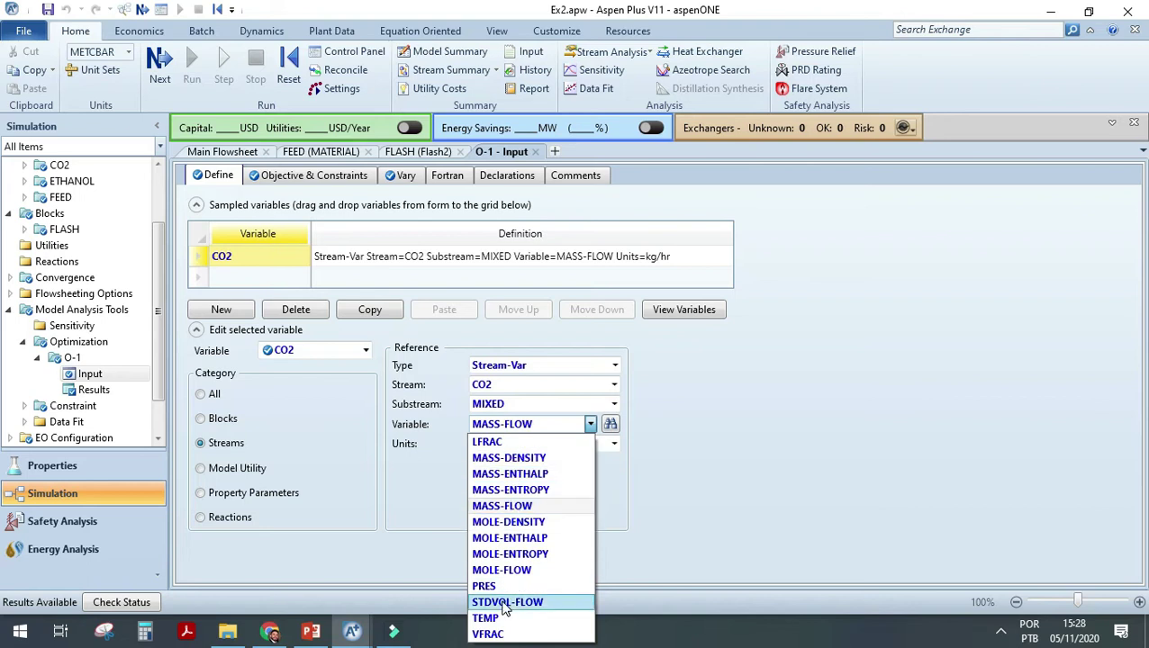
left_click(494, 510)
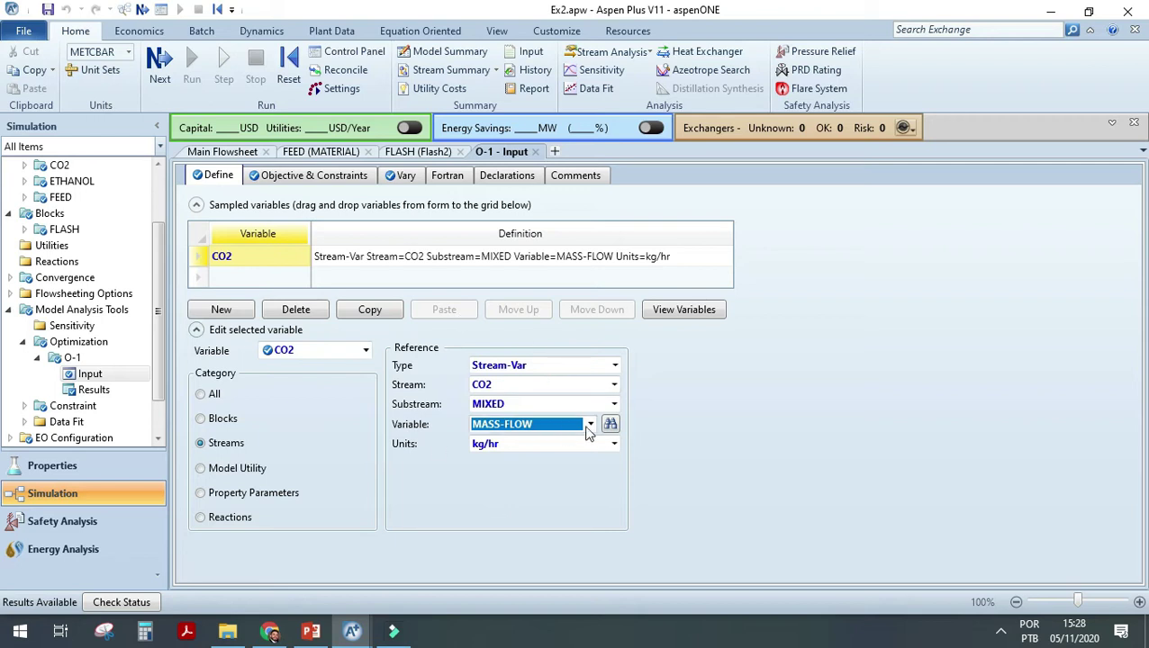
left_click(645, 453)
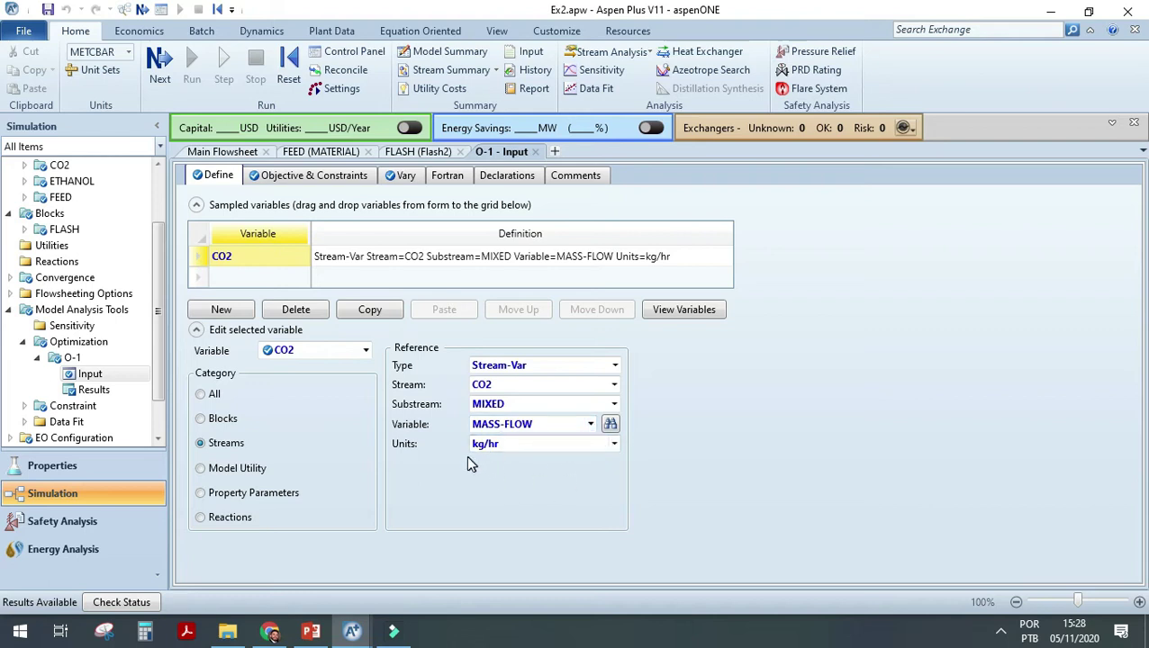
left_click(434, 464)
Compare the O-1 objective and constraint settings with the sampled variable definition.
left_click(357, 179)
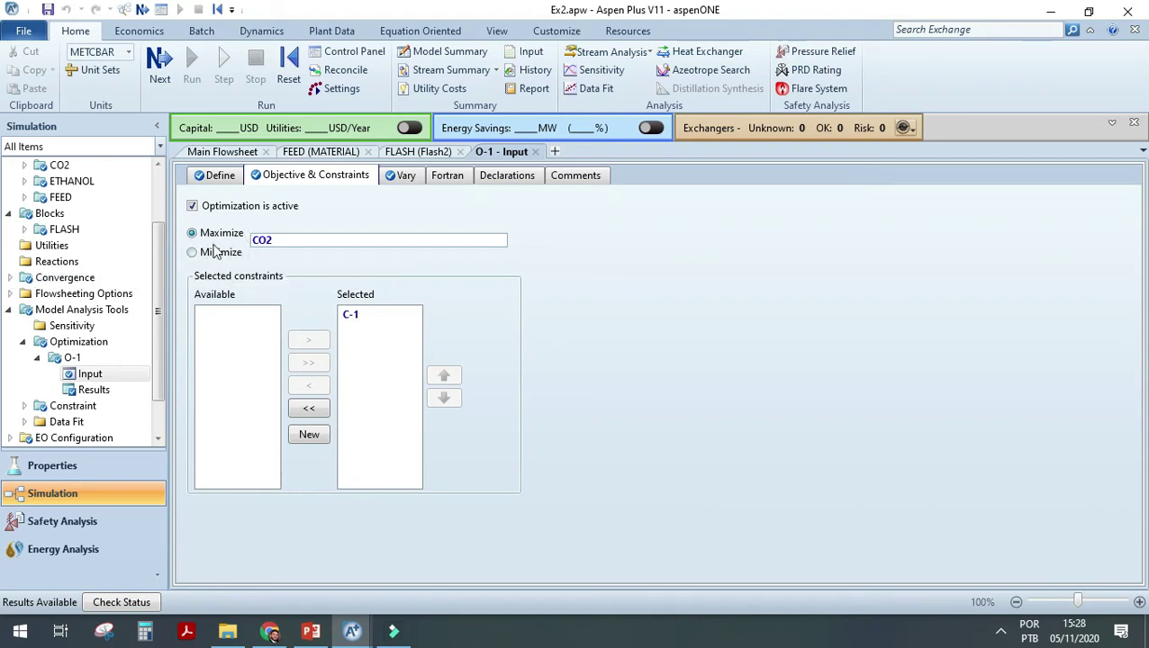
left_click(218, 174)
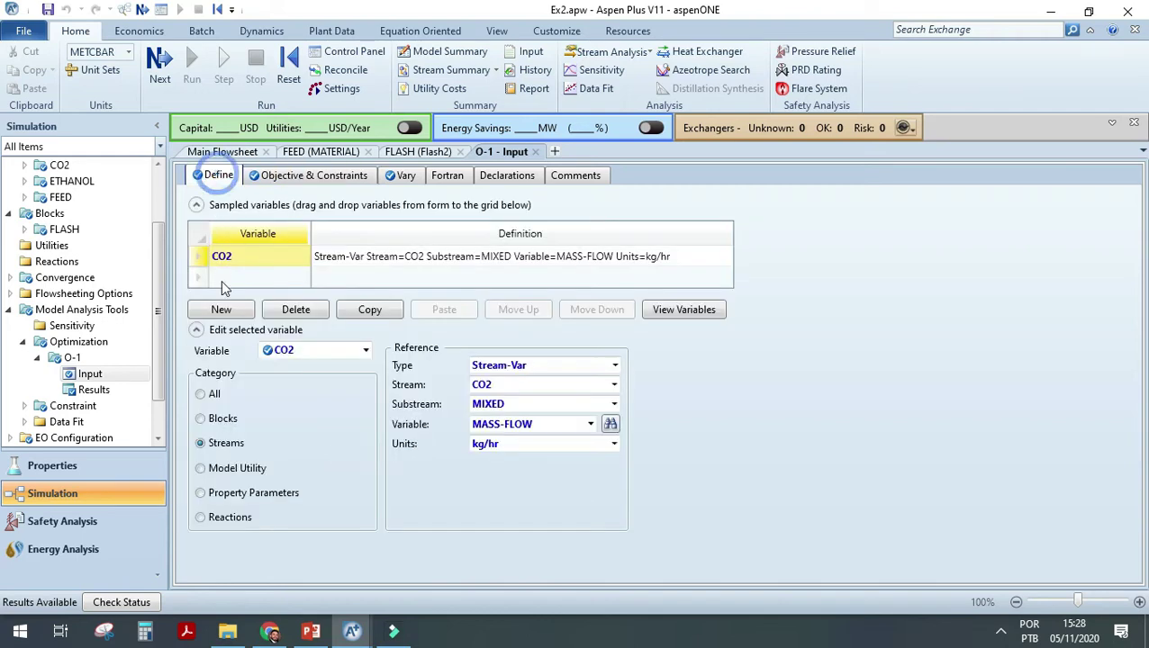
left_click(279, 179)
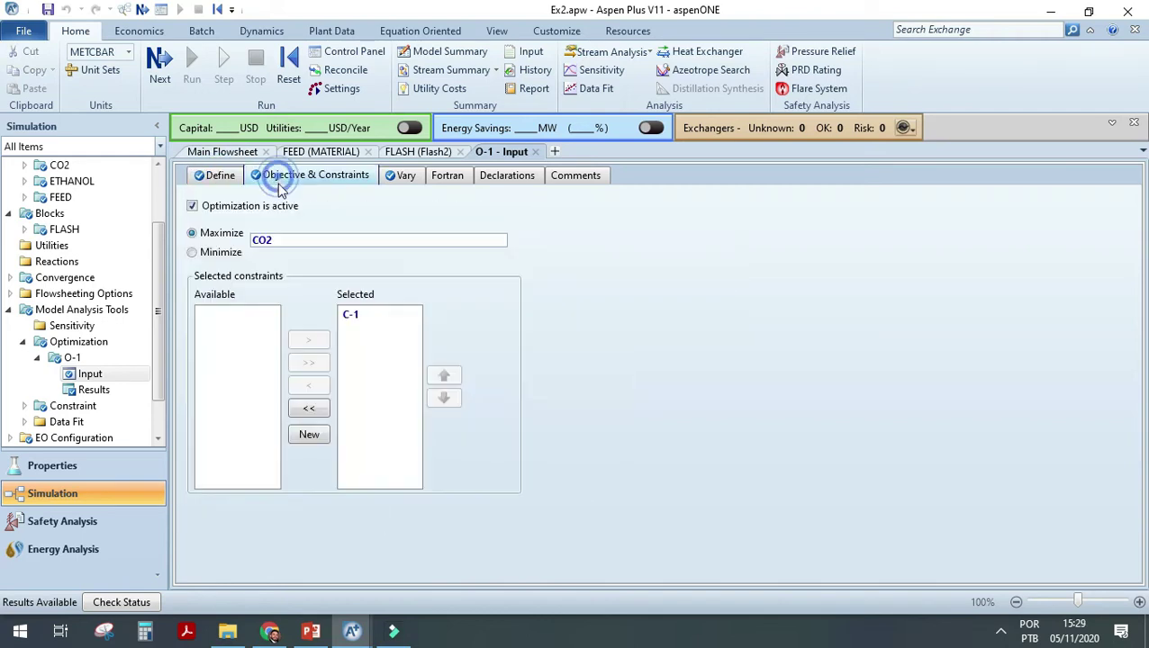
left_click(284, 233)
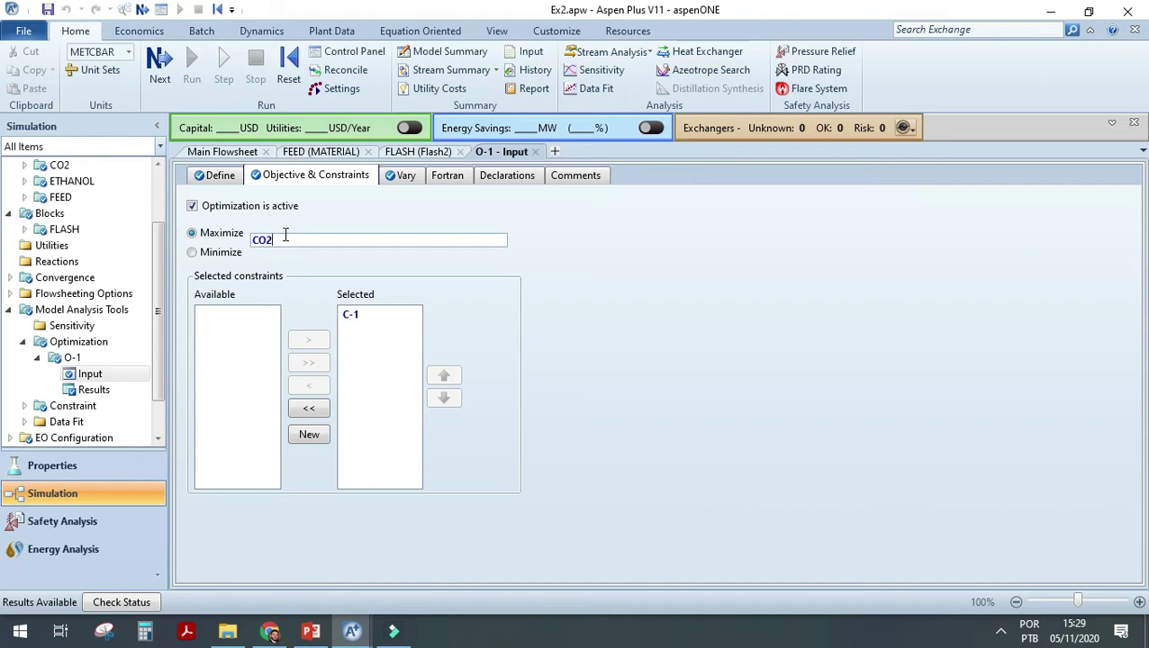
Deactivate optimization O-1, revisit the sampled variable definition, and reactivate the optimization.
left_click(288, 217)
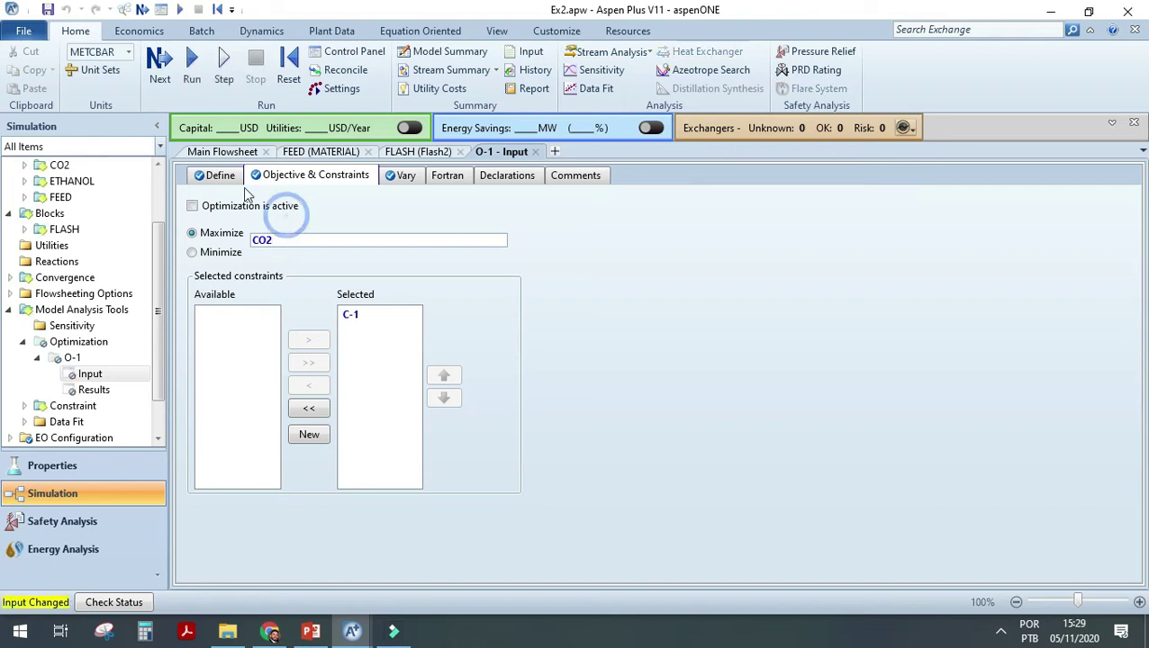
left_click(218, 174)
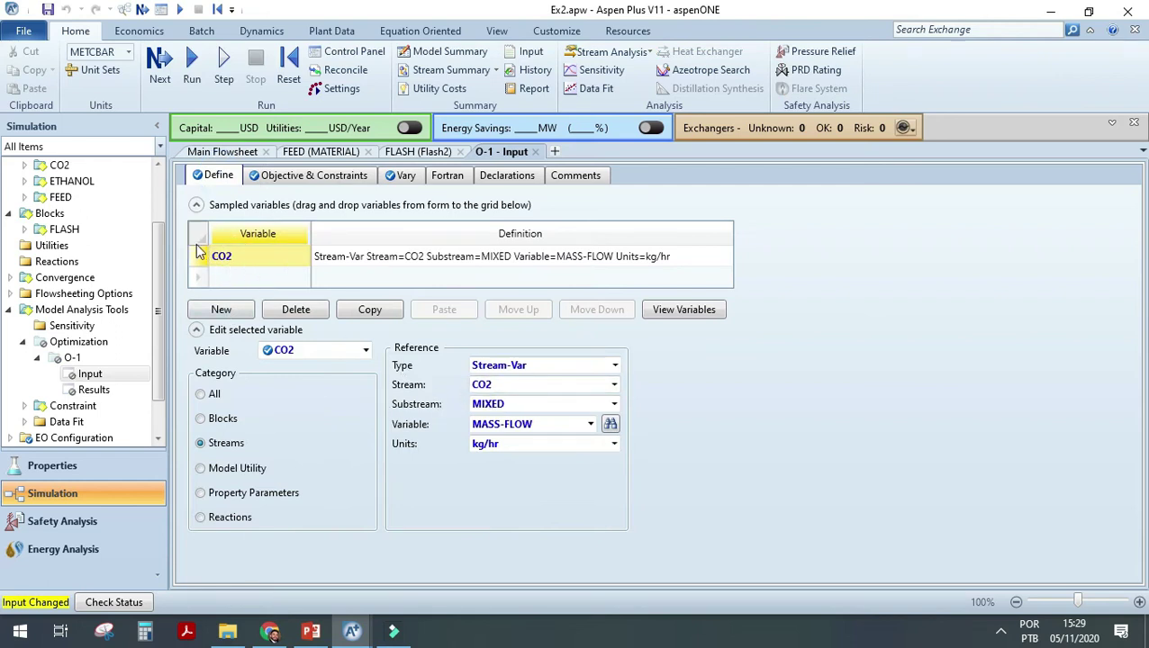
left_click(306, 177)
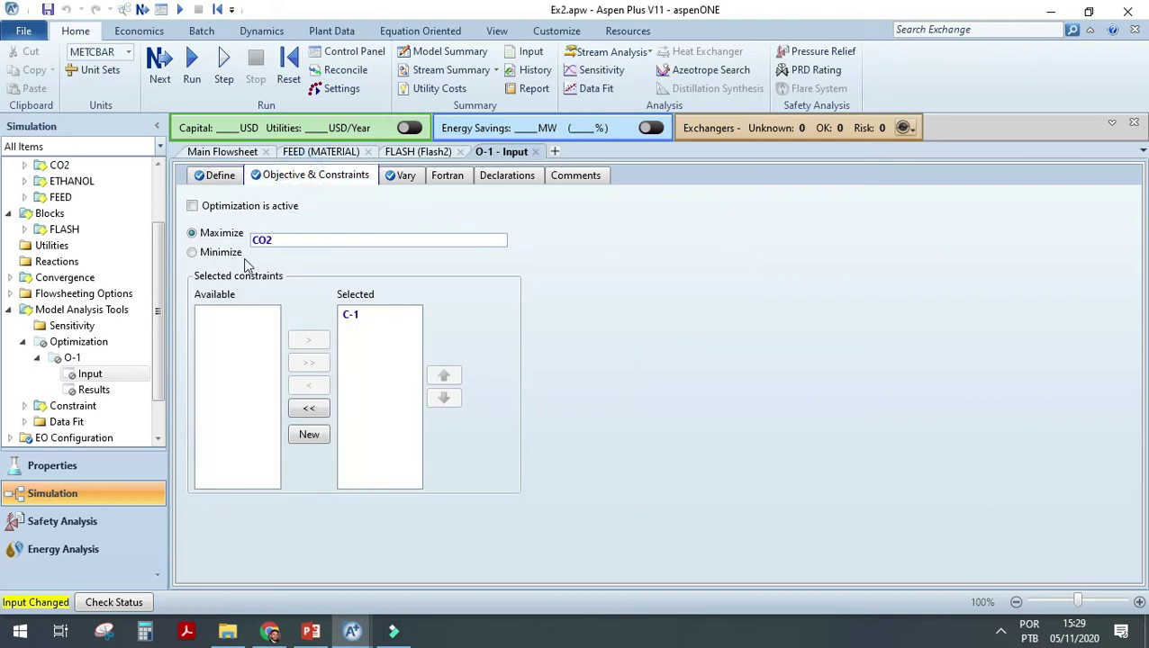
left_click(192, 205)
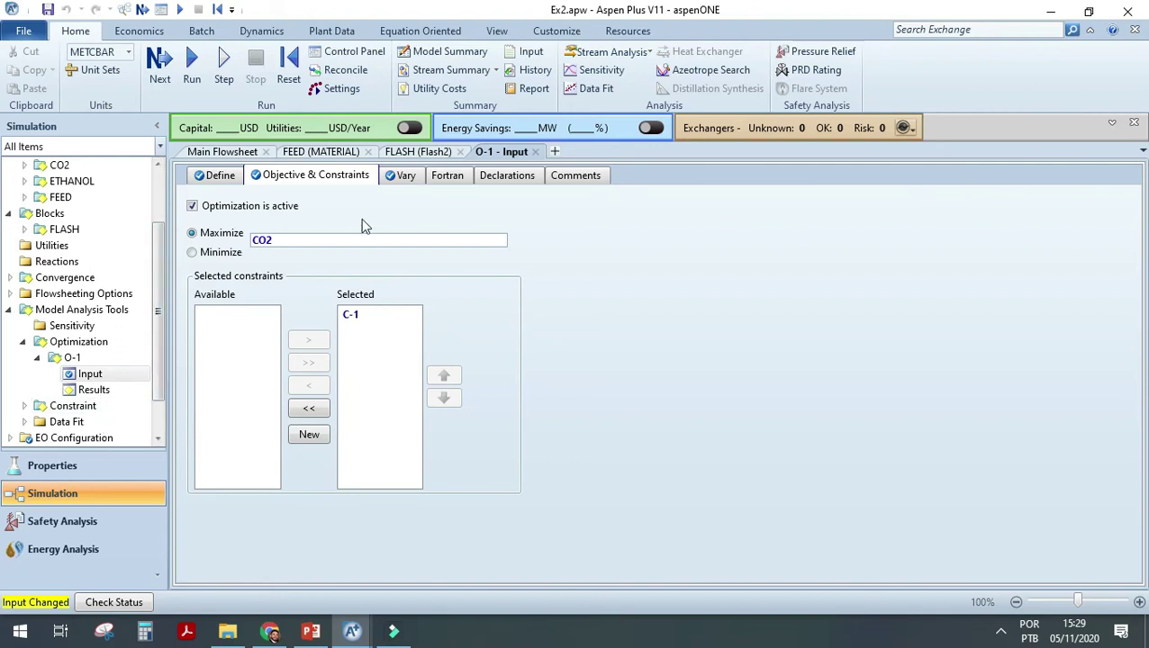
Select constraint C-1 among the chosen constraints and open the manipulated variable settings of O-1.
left_click(372, 315)
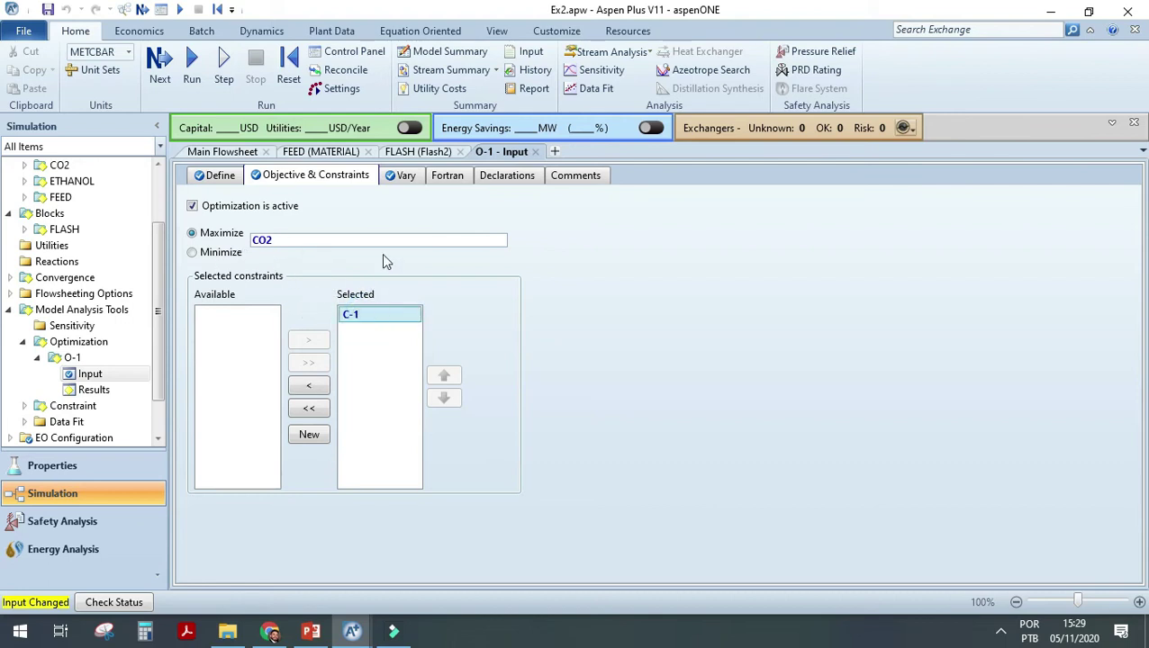
left_click(403, 177)
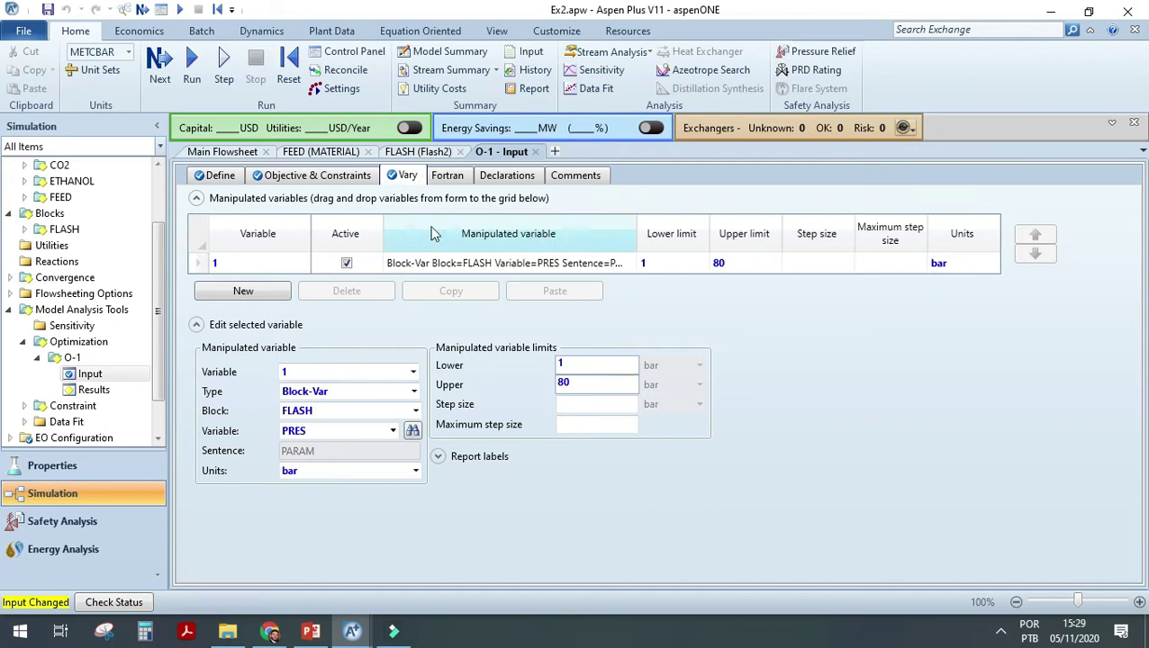
Add a second manipulated variable to O-1 and delete its row again.
left_click(273, 298)
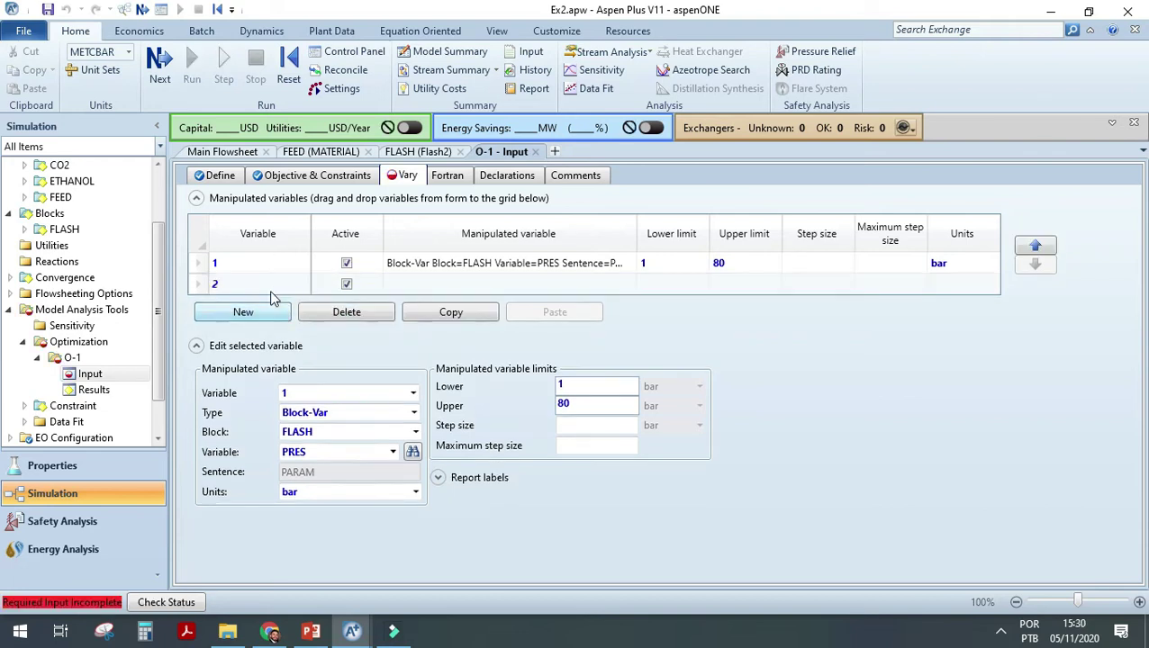
right_click(200, 284)
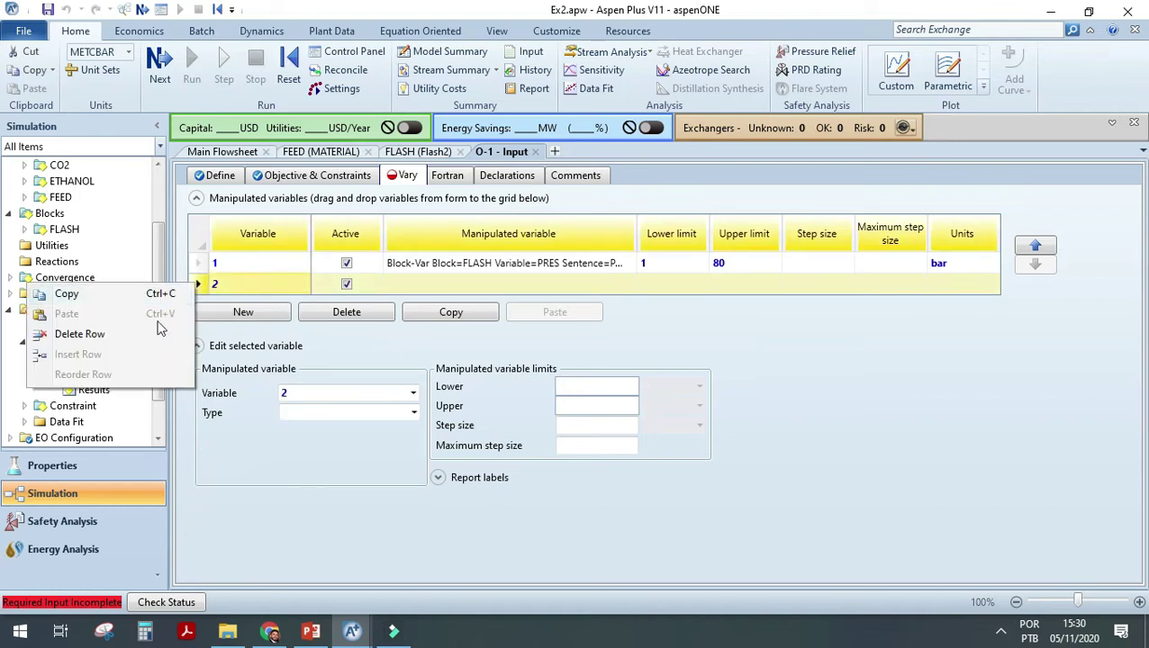
left_click(117, 335)
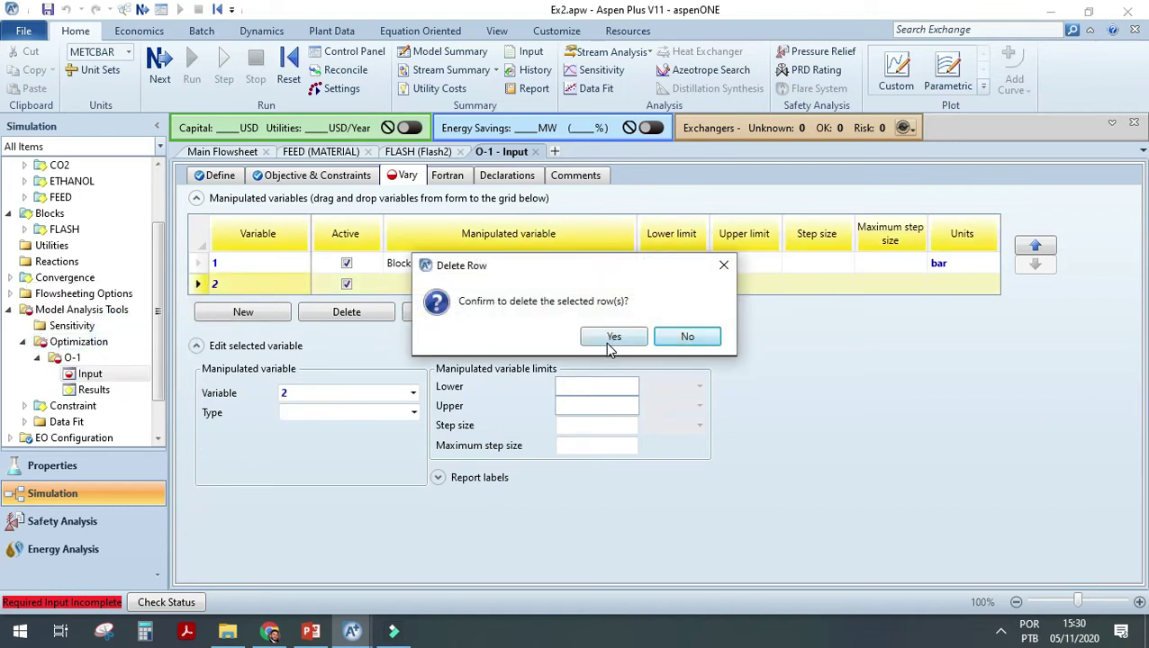
left_click(611, 336)
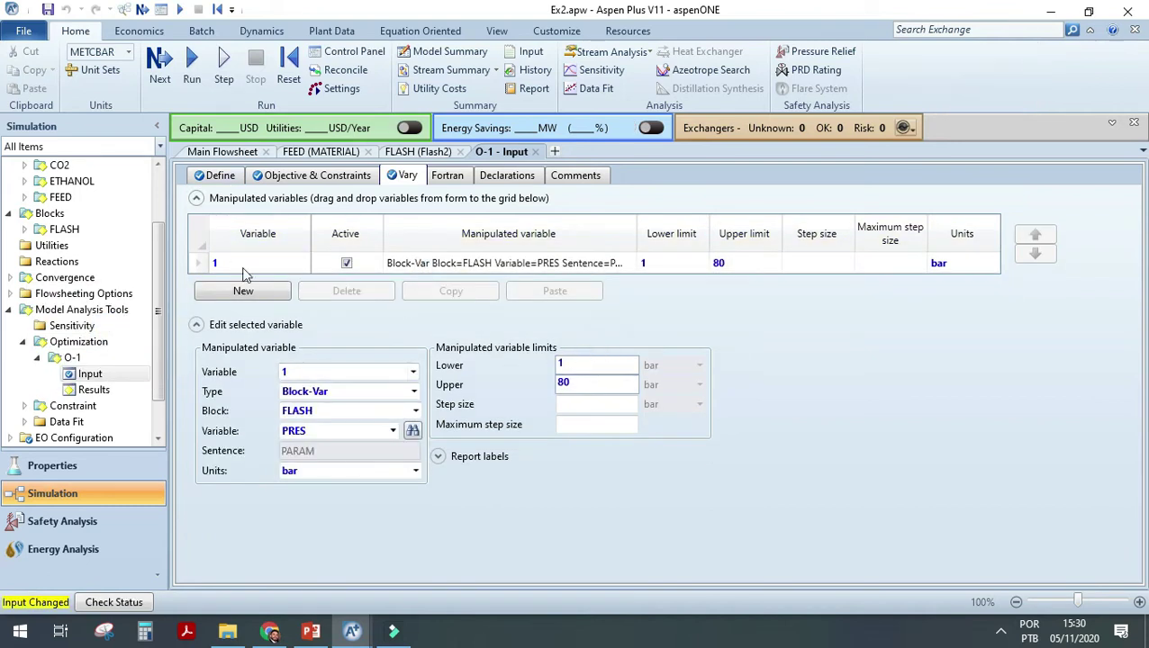
Set the upper limit of the manipulated FLASH pressure variable to 100 bar.
left_click(665, 268)
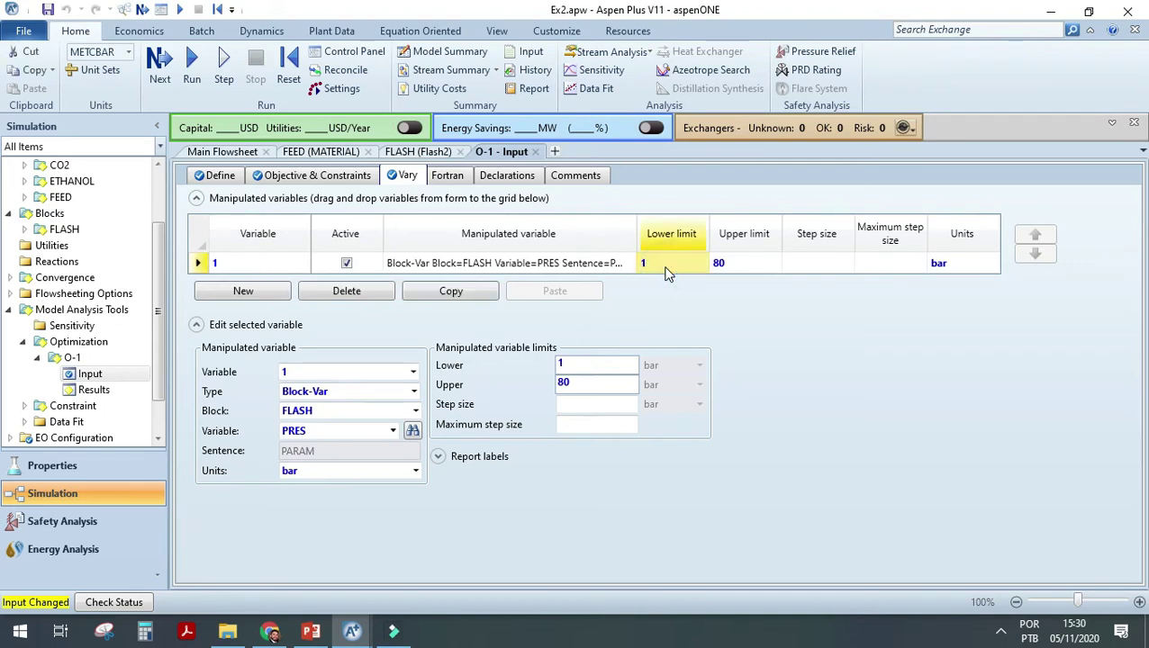
left_click(738, 263)
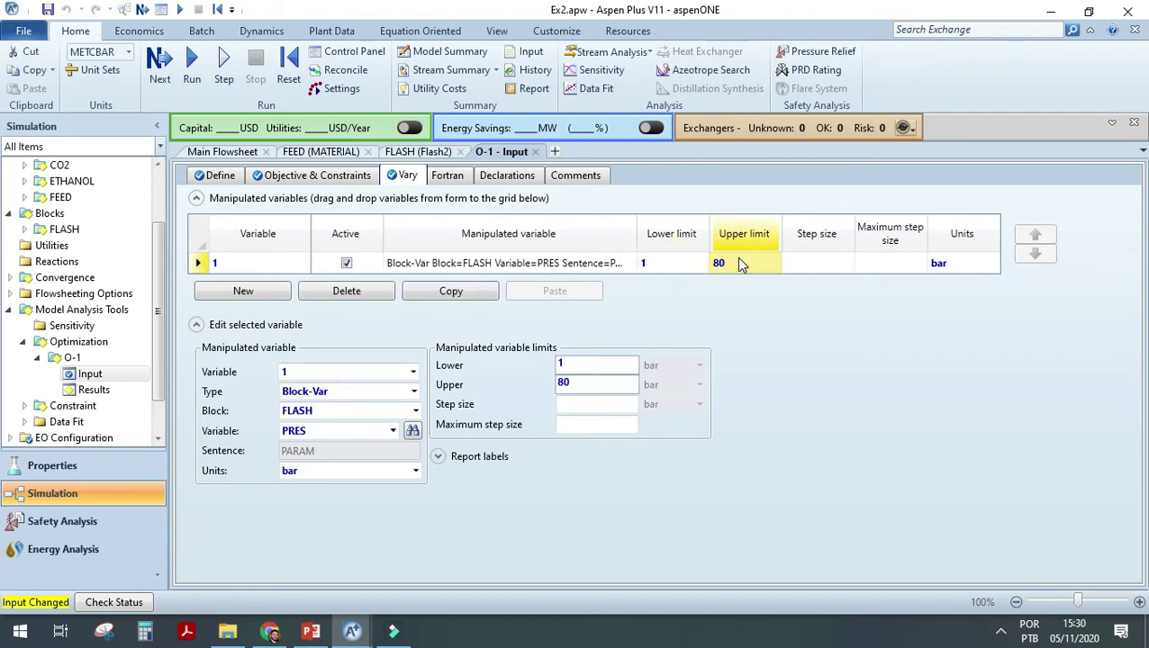
type("10")
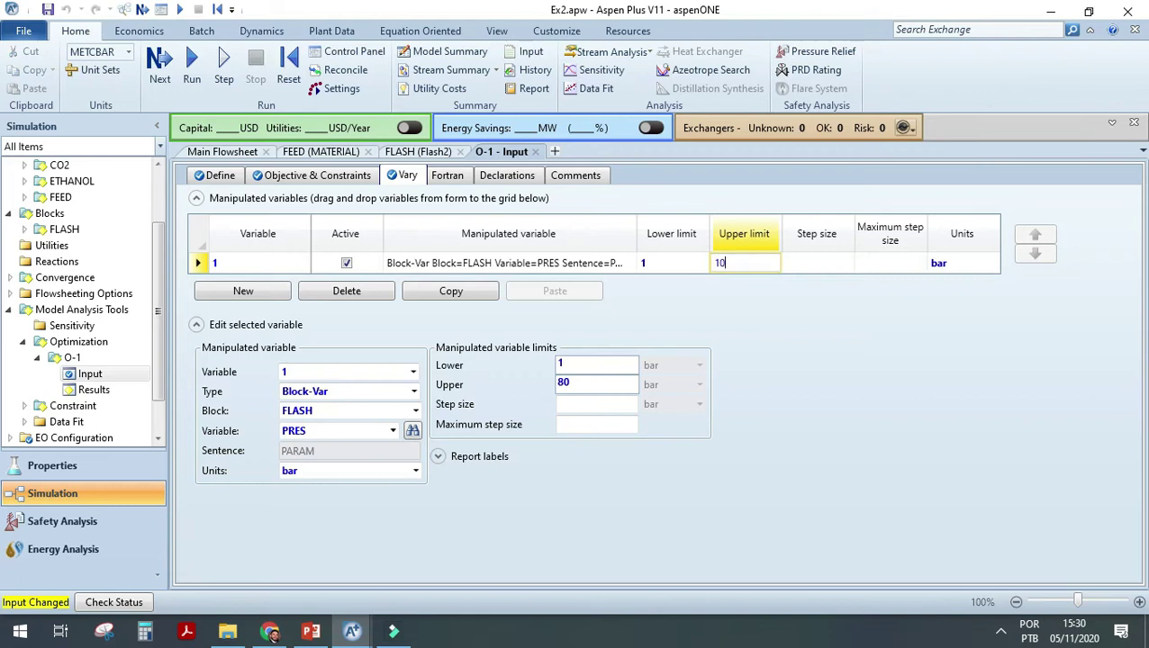
type("0")
key("Return")
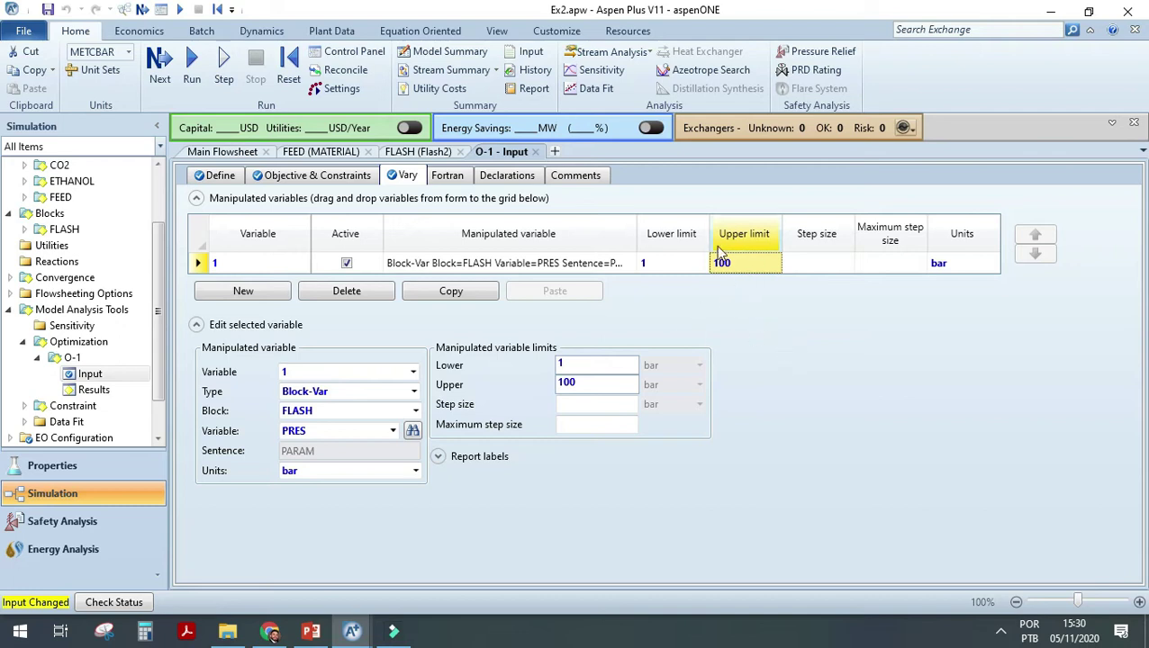
left_click(945, 270)
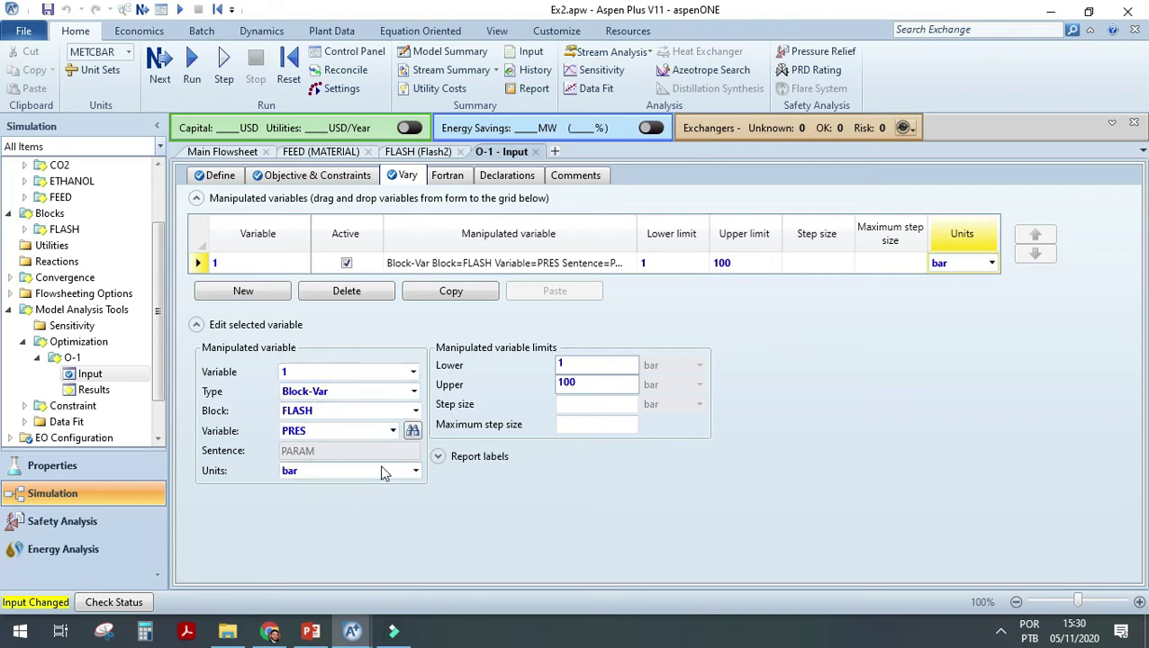
Select manipulated variable 1 of O-1 and choose Block-Var as its type.
left_click(236, 263)
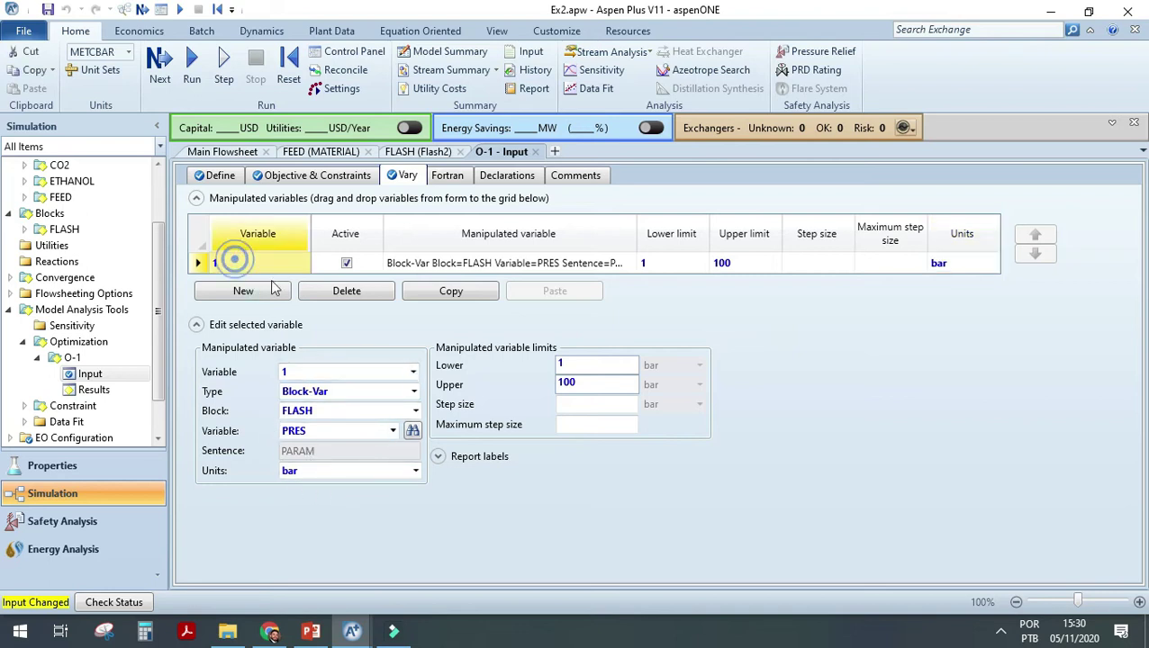
left_click(412, 372)
left_click(398, 391)
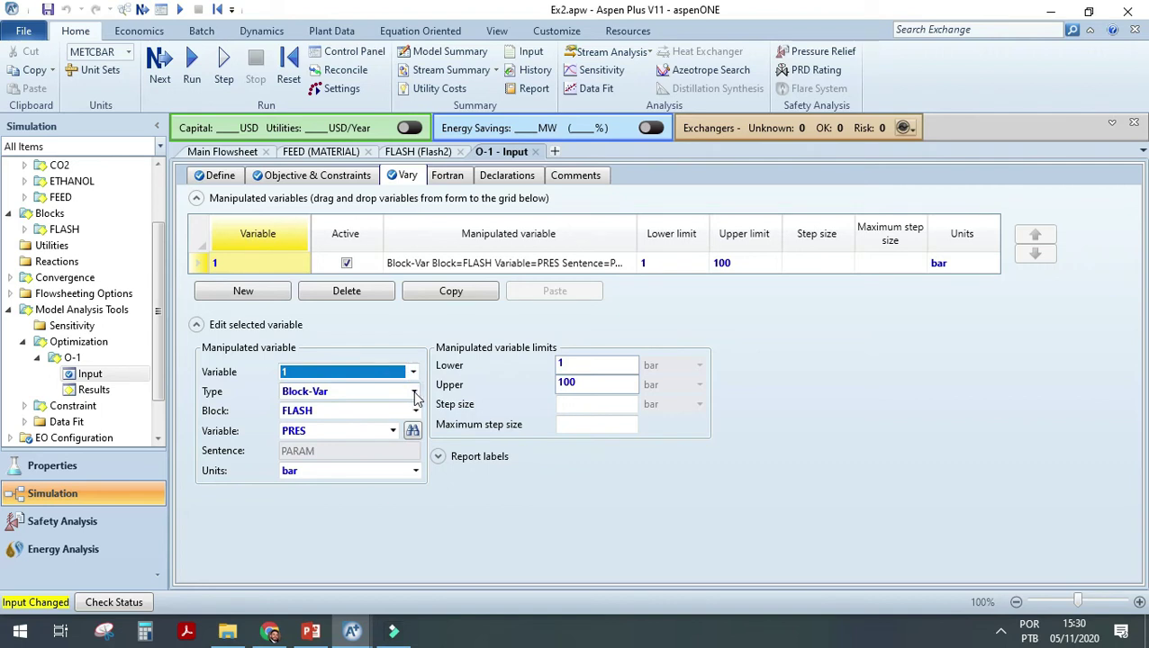
left_click(413, 391)
scroll(366, 212, "down", 1)
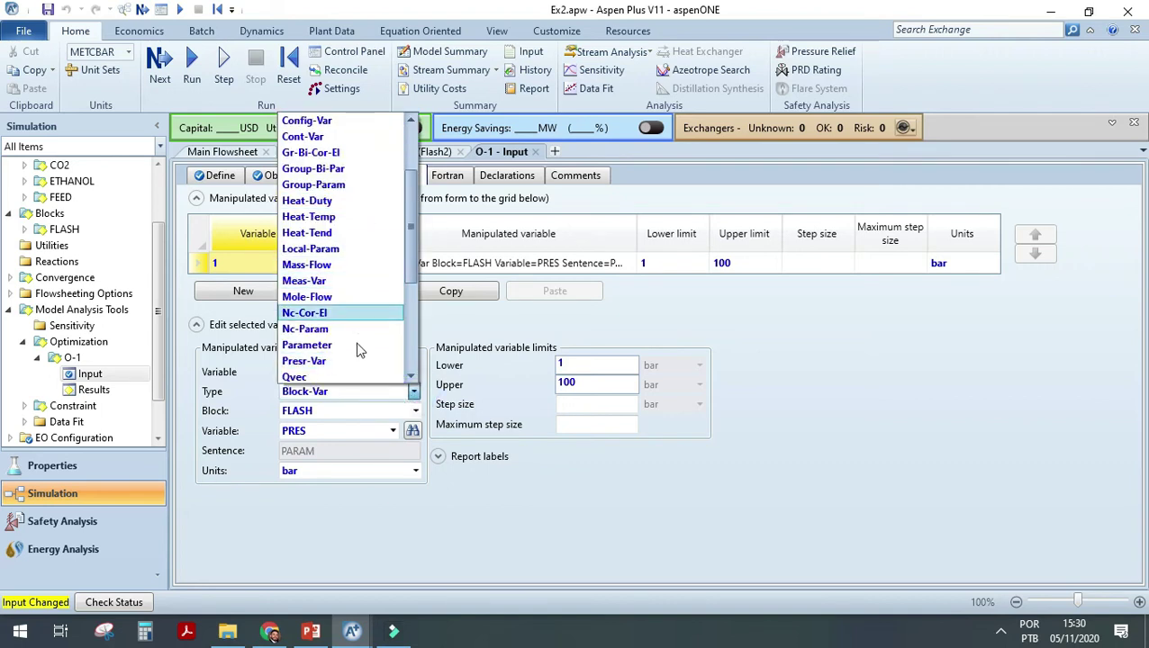
scroll(357, 355, "up", 2)
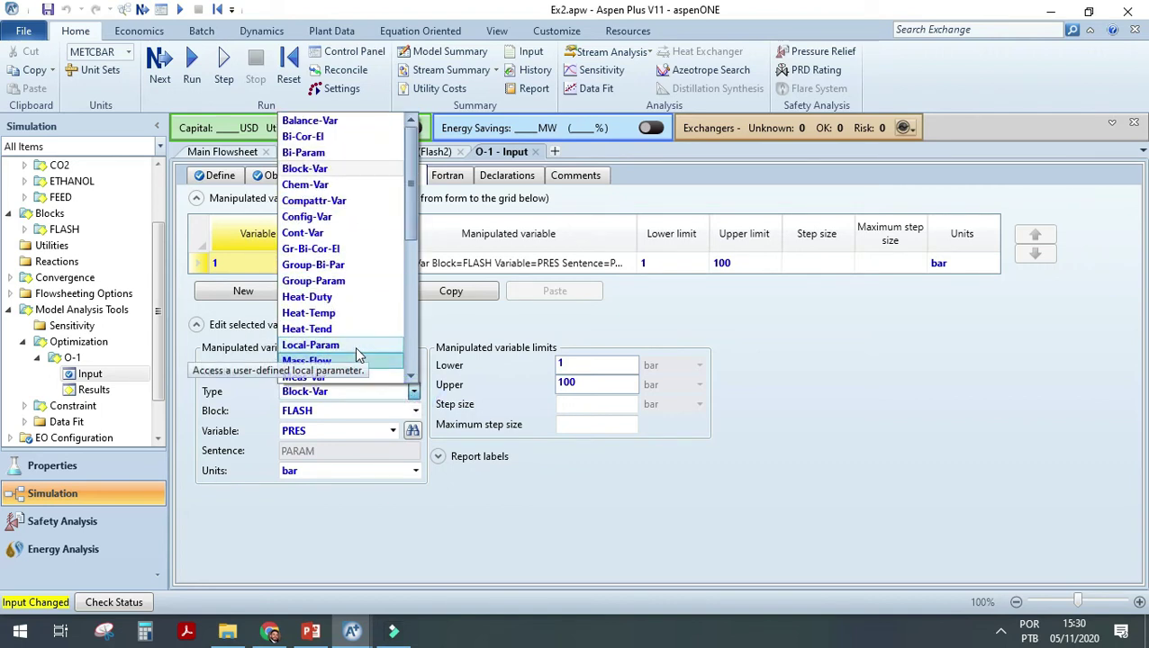
left_click(347, 170)
left_click(195, 324)
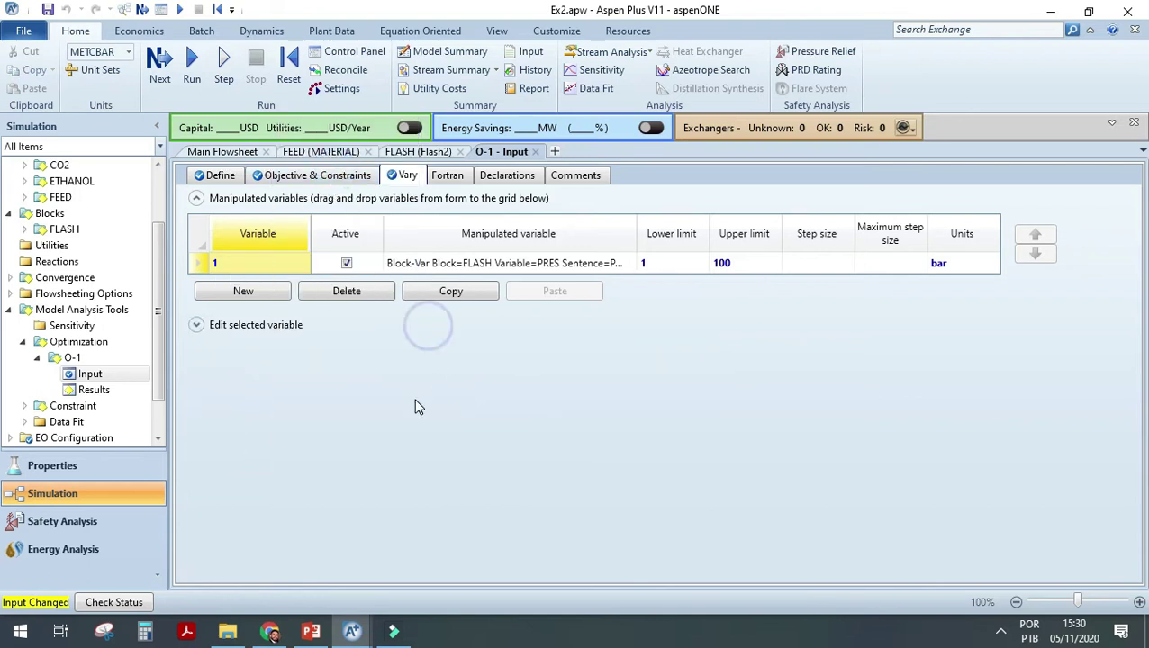
left_click(241, 326)
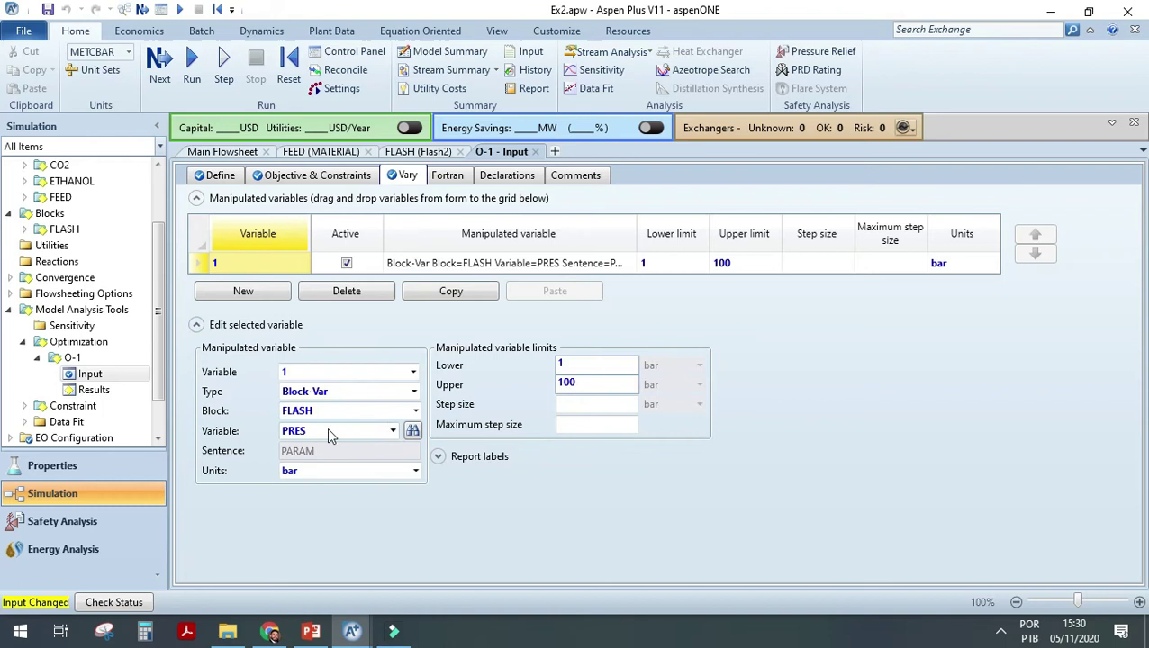
Check the blocks offered for manipulated variable 1, keeping FLASH as its block.
left_click(391, 432)
left_click(390, 432)
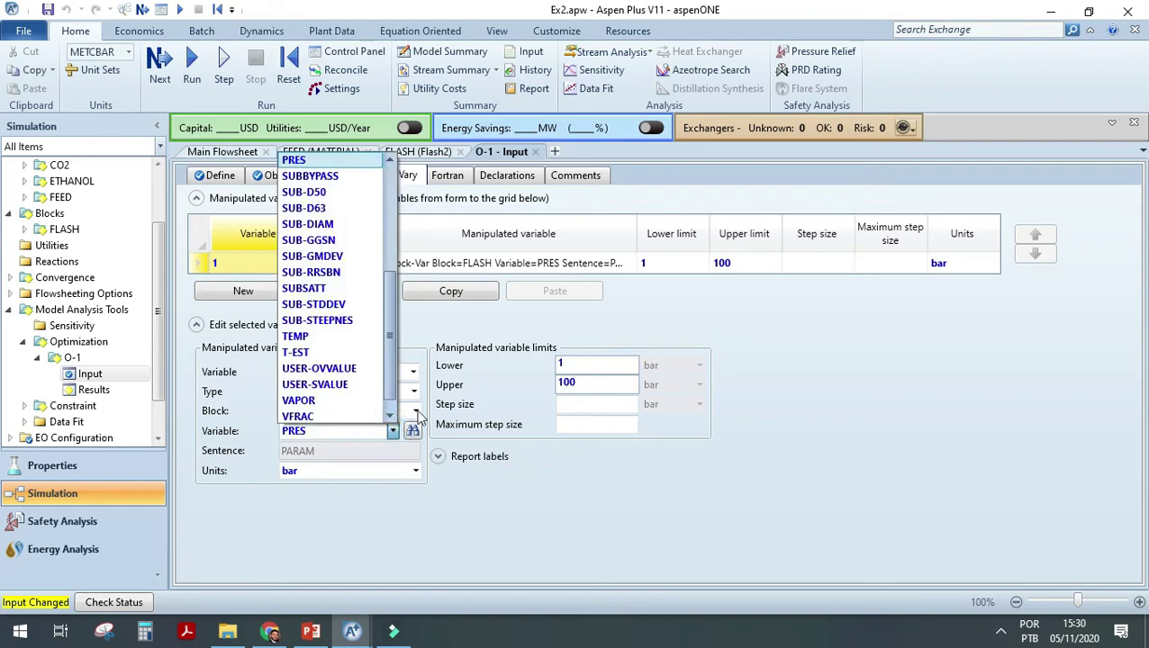
left_click(405, 430)
left_click(415, 411)
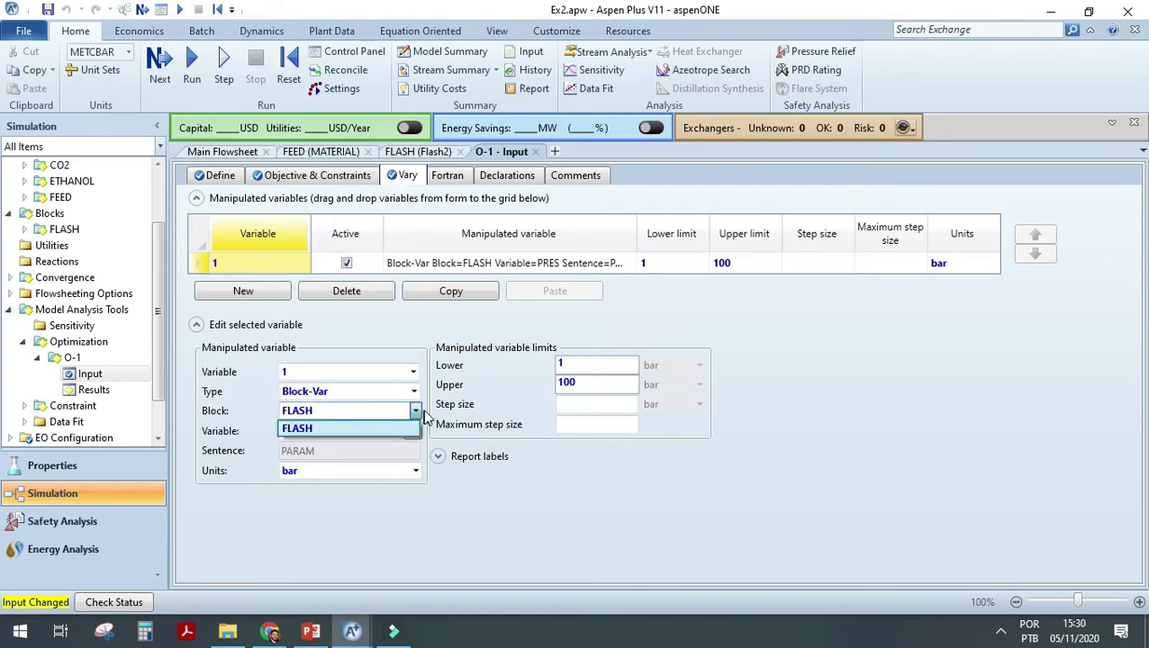
left_click(427, 413)
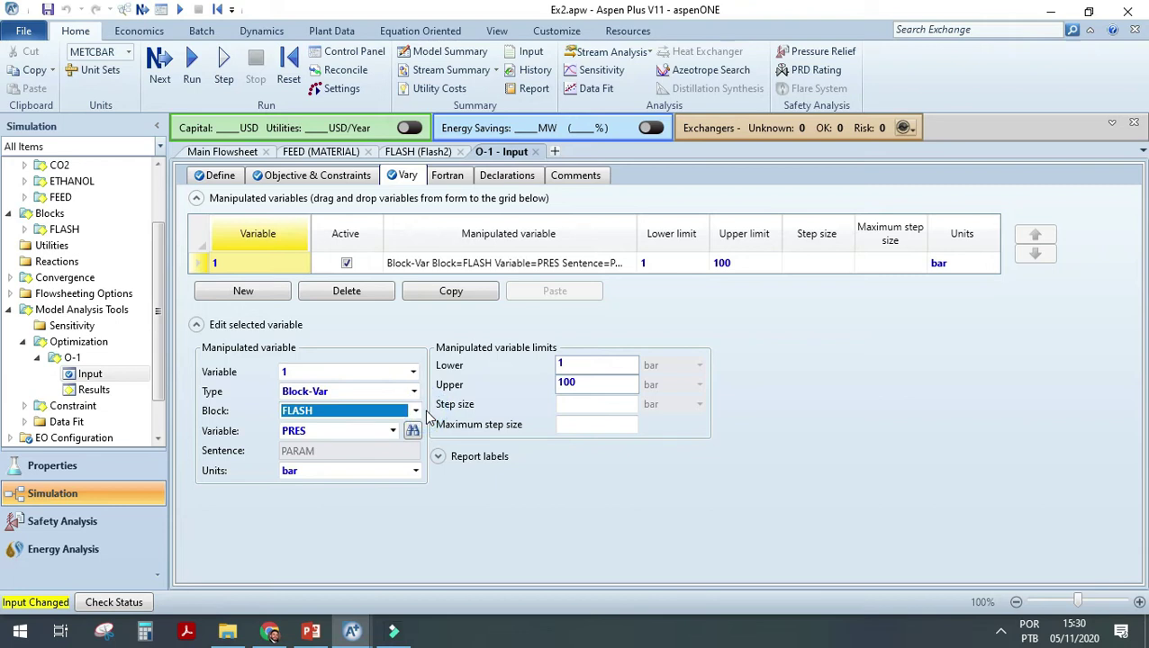
Browse the block variables available for FLASH and choose PRES for manipulated variable 1.
left_click(393, 432)
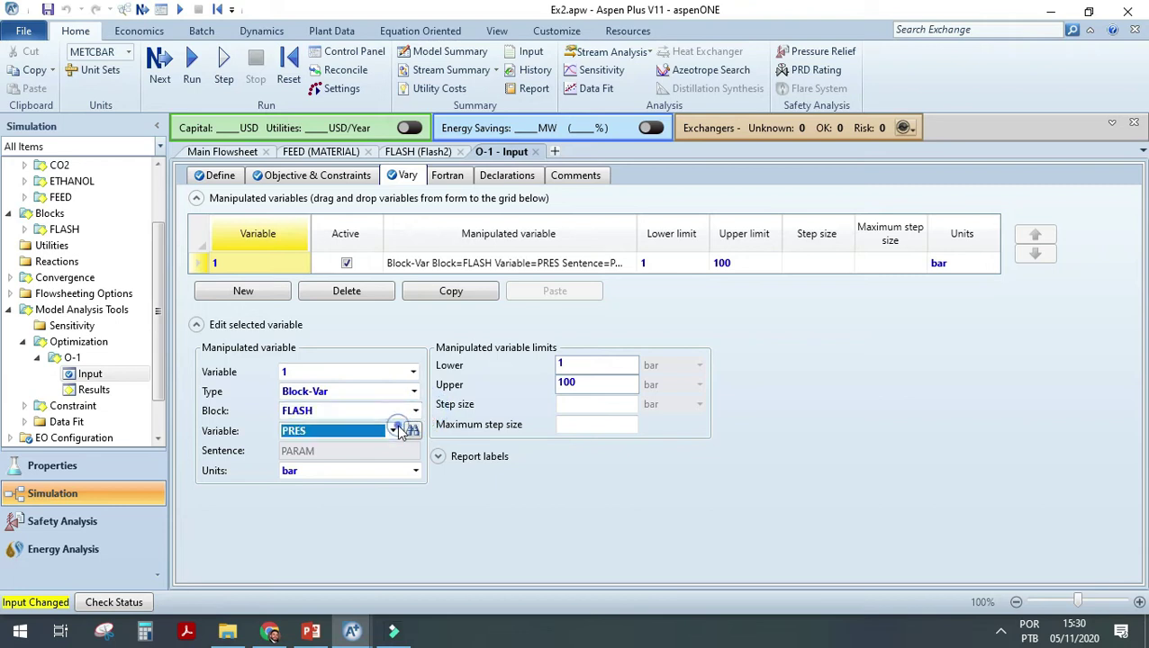
scroll(348, 356, "down", 1)
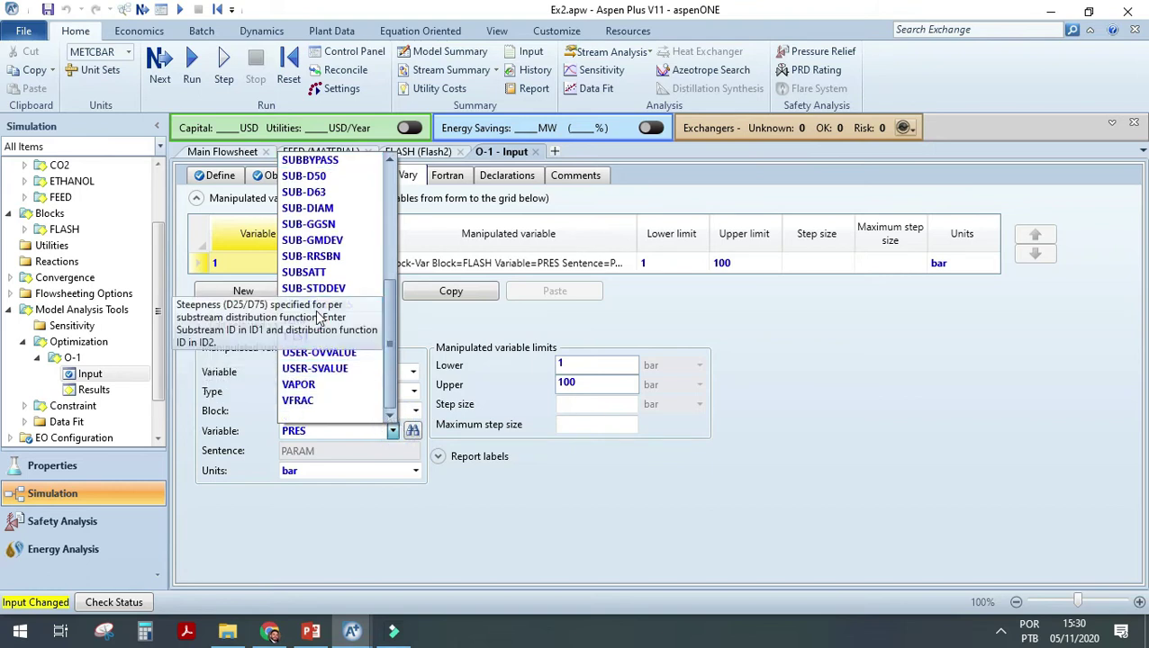
scroll(315, 315, "up", 3)
scroll(313, 322, "up", 1)
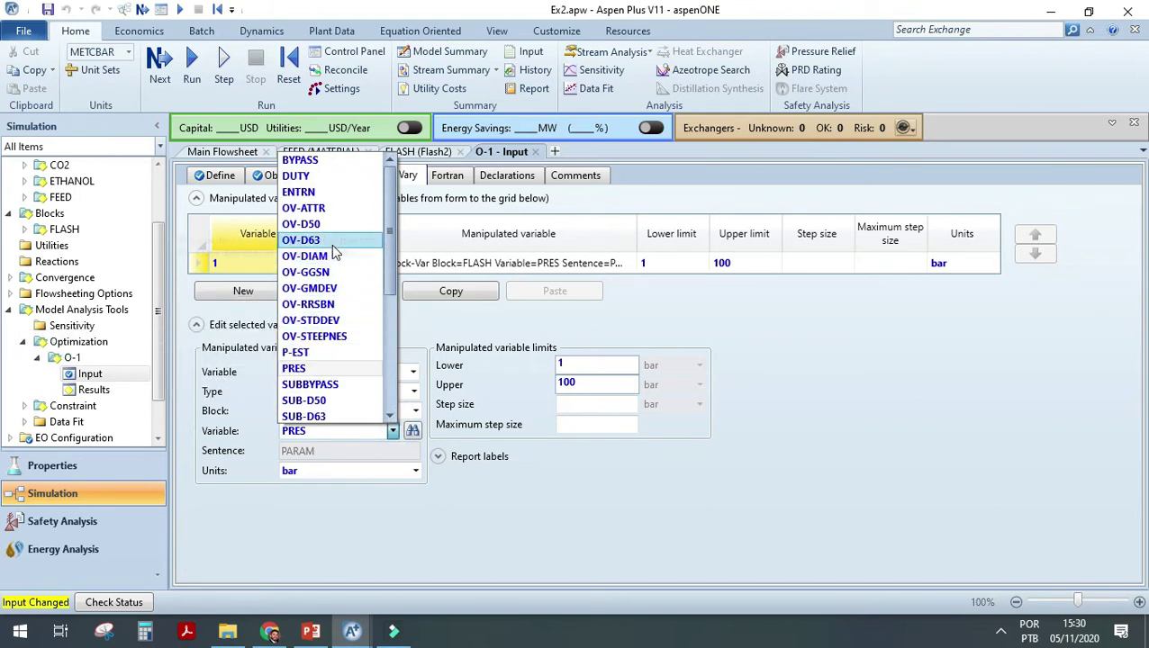
scroll(315, 323, "down", 4)
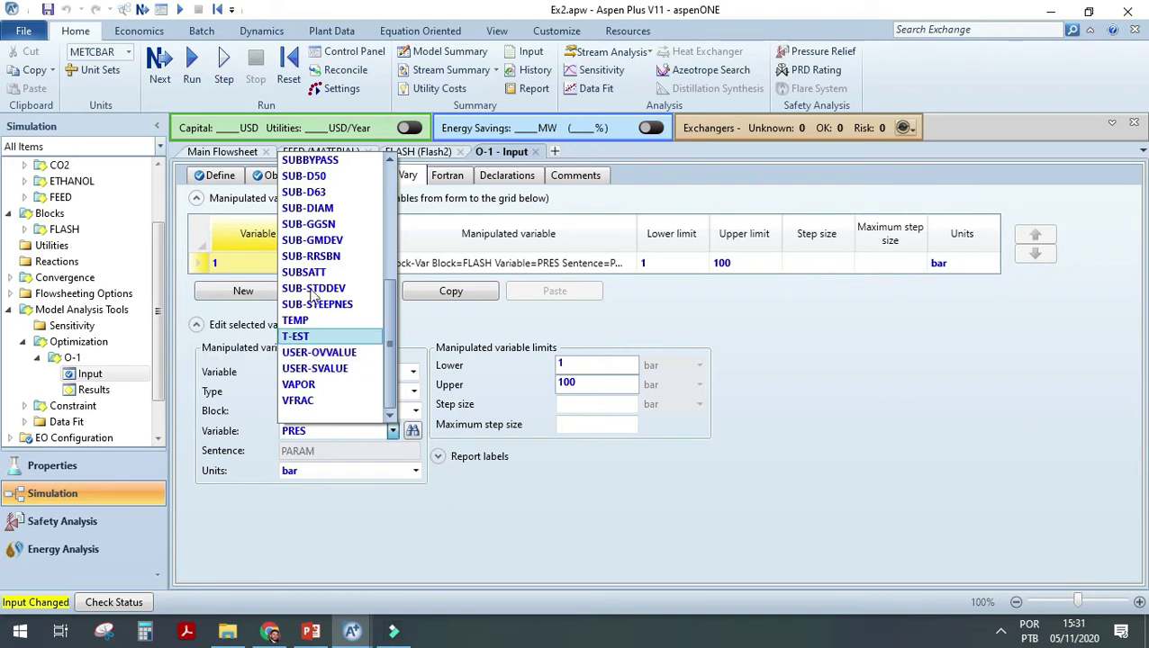
scroll(313, 310, "up", 3)
left_click(313, 305)
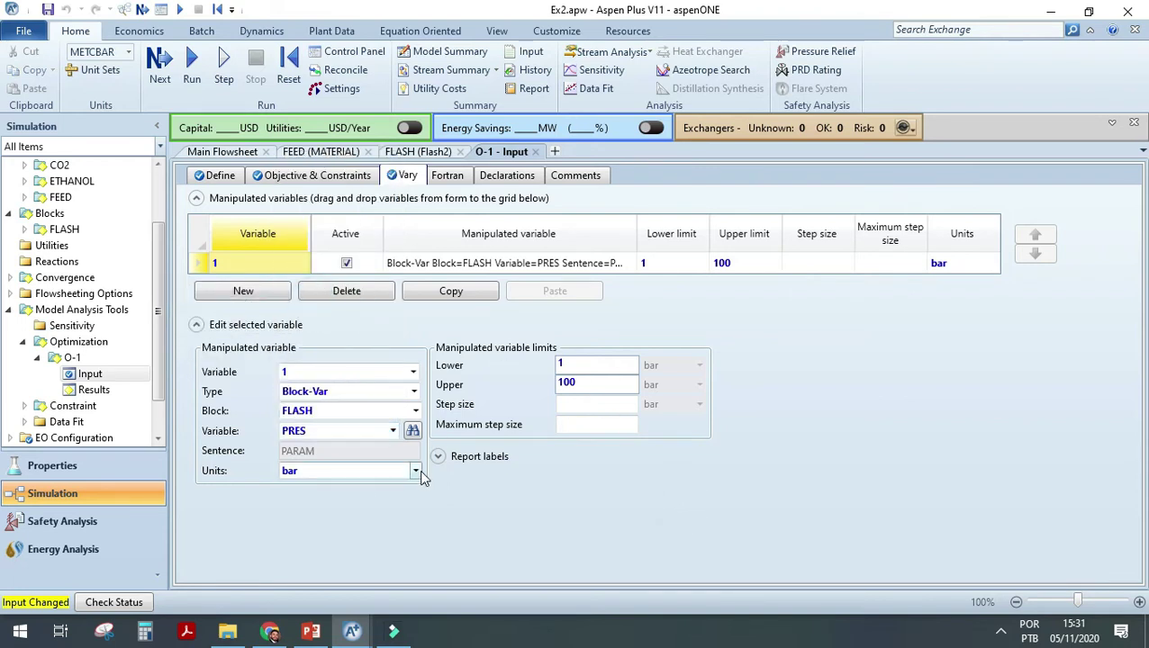
Review the lower and upper limits of the manipulated FLASH pressure variable.
left_click(580, 363)
left_click_drag(593, 384, 539, 394)
left_click(595, 363)
left_click(596, 382)
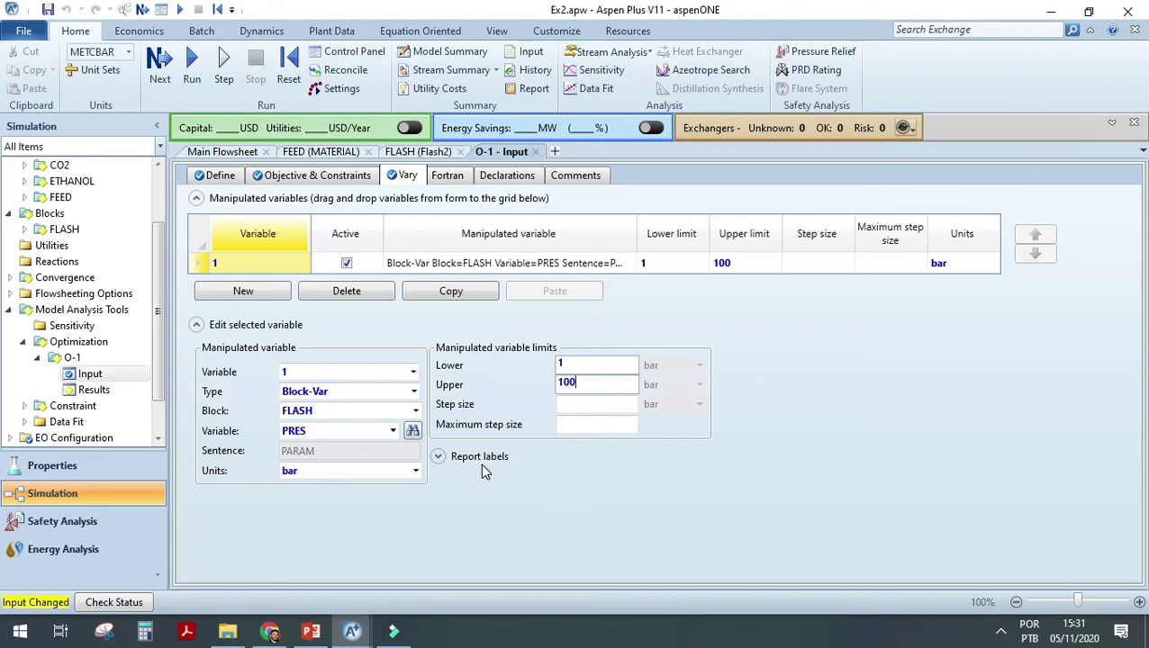
Review O-1's sampled variable definition, its maximization objective with the selected constraint, and its manipulated variable settings.
left_click(225, 178)
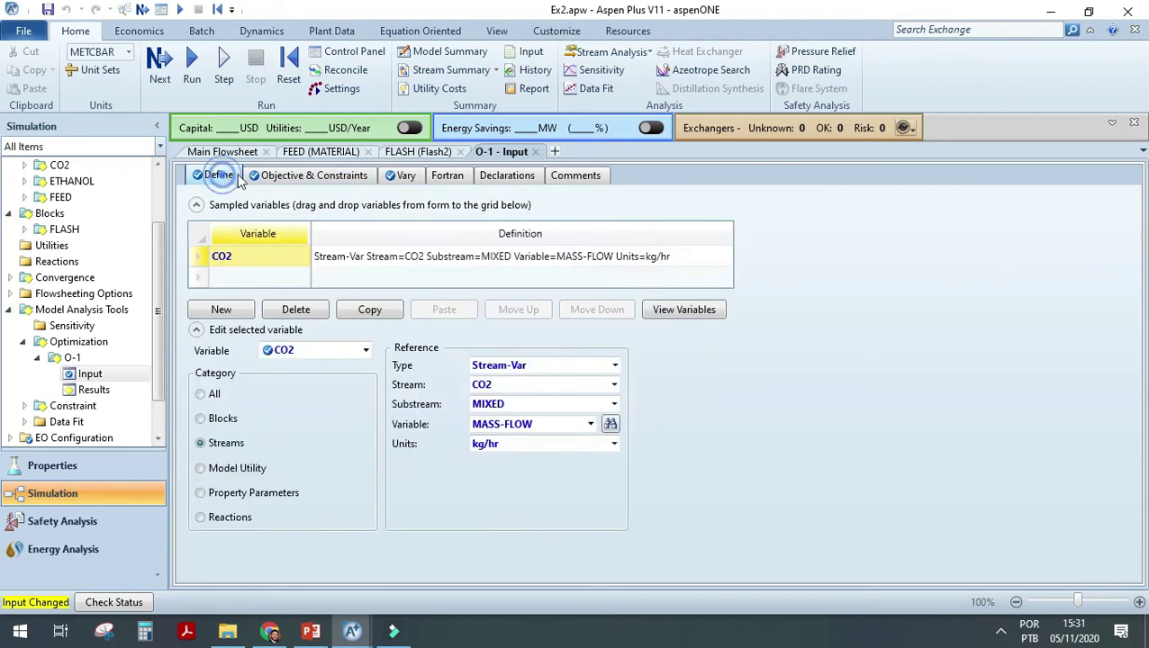
left_click(262, 178)
double_click(279, 239)
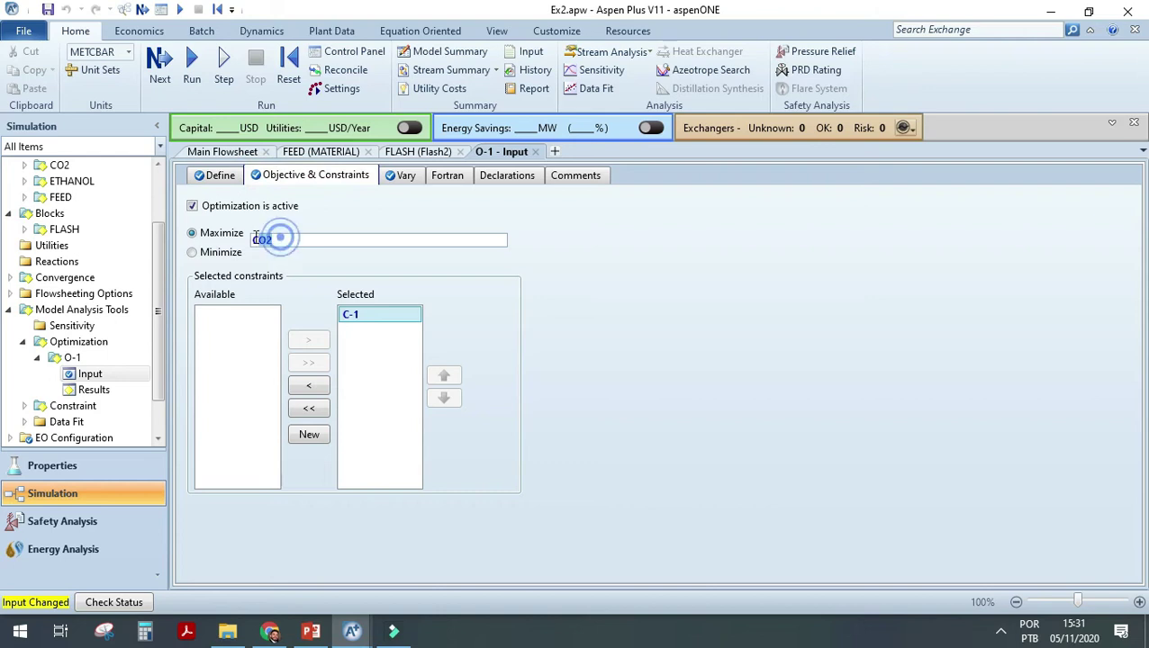
left_click(291, 239)
left_click(396, 177)
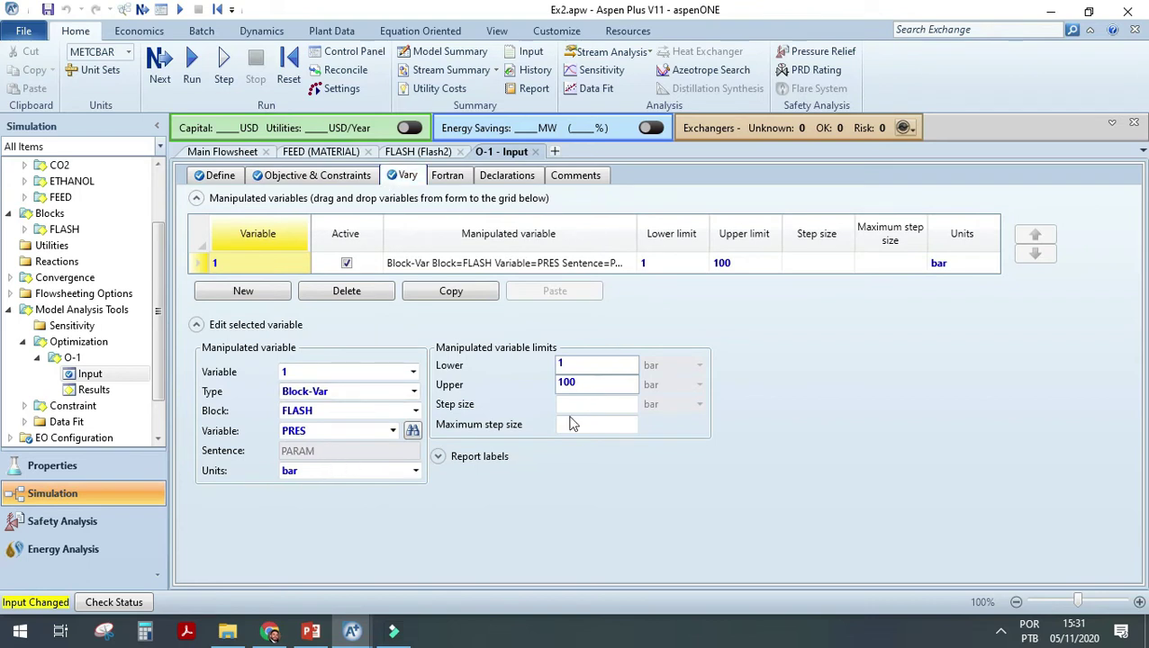
left_click(273, 178)
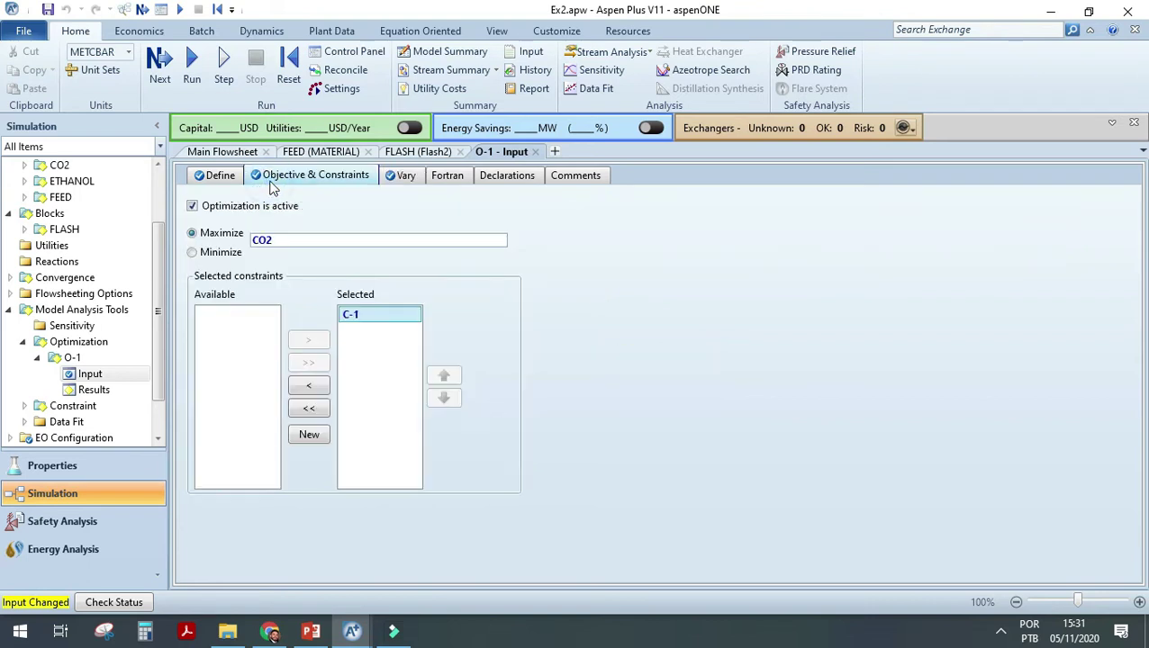
left_click(233, 179)
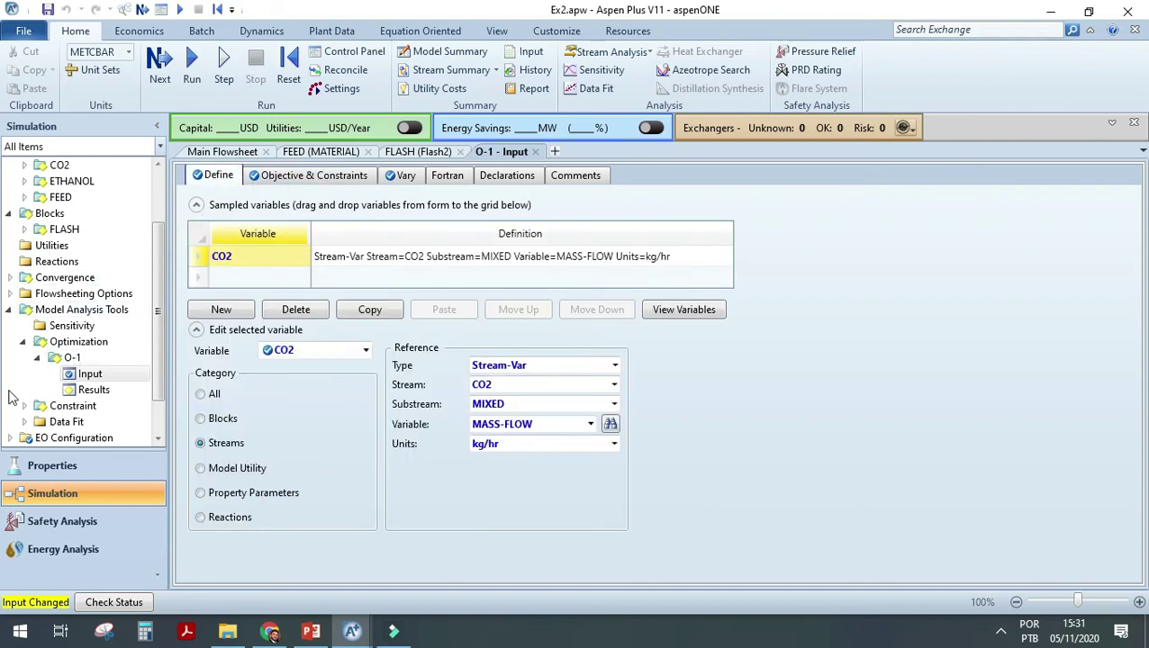
Open the overview of constraints, and start creating a new constraint but cancel it.
left_click(24, 405)
scroll(31, 396, "down", 2)
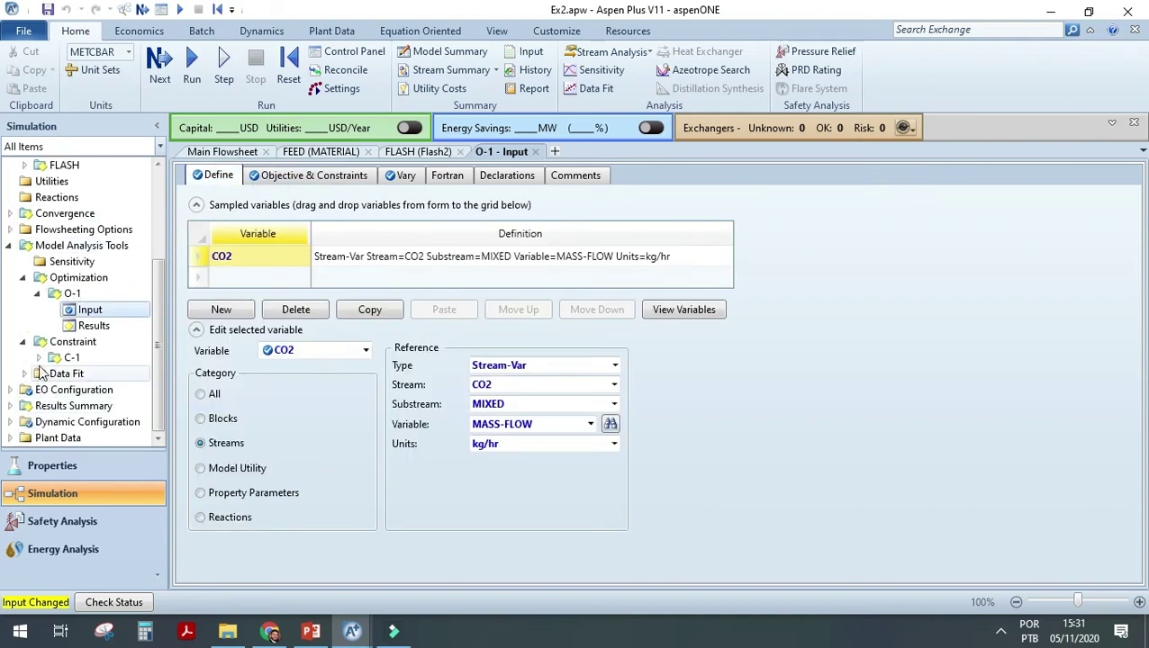
left_click(39, 357)
left_click(38, 340)
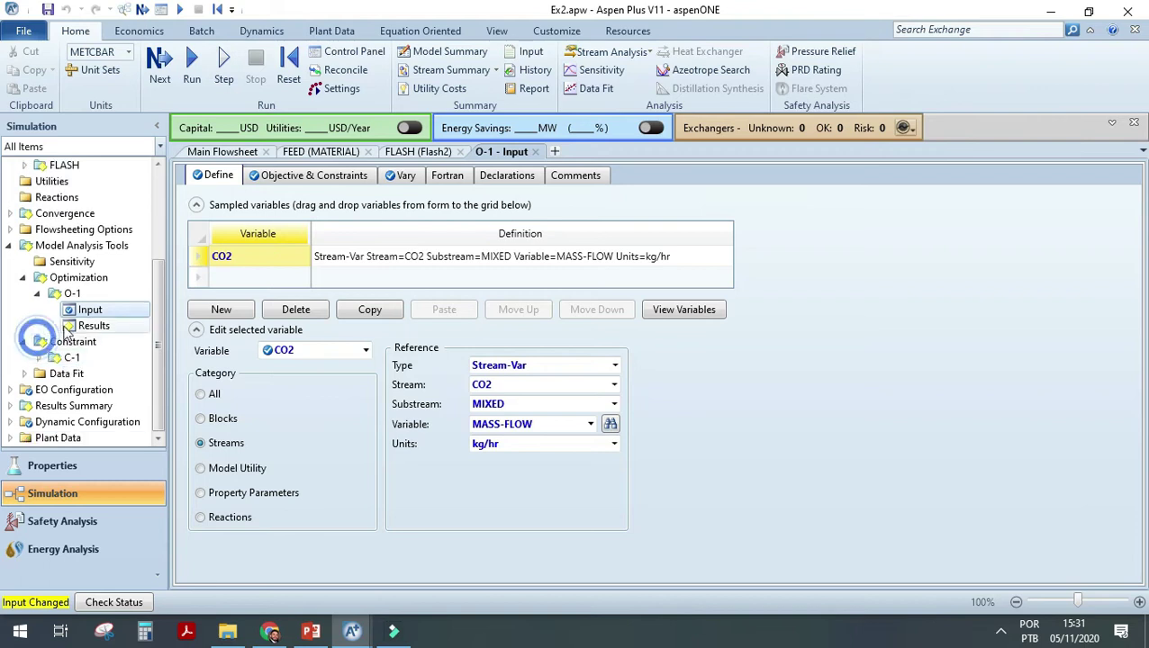
left_click(72, 342)
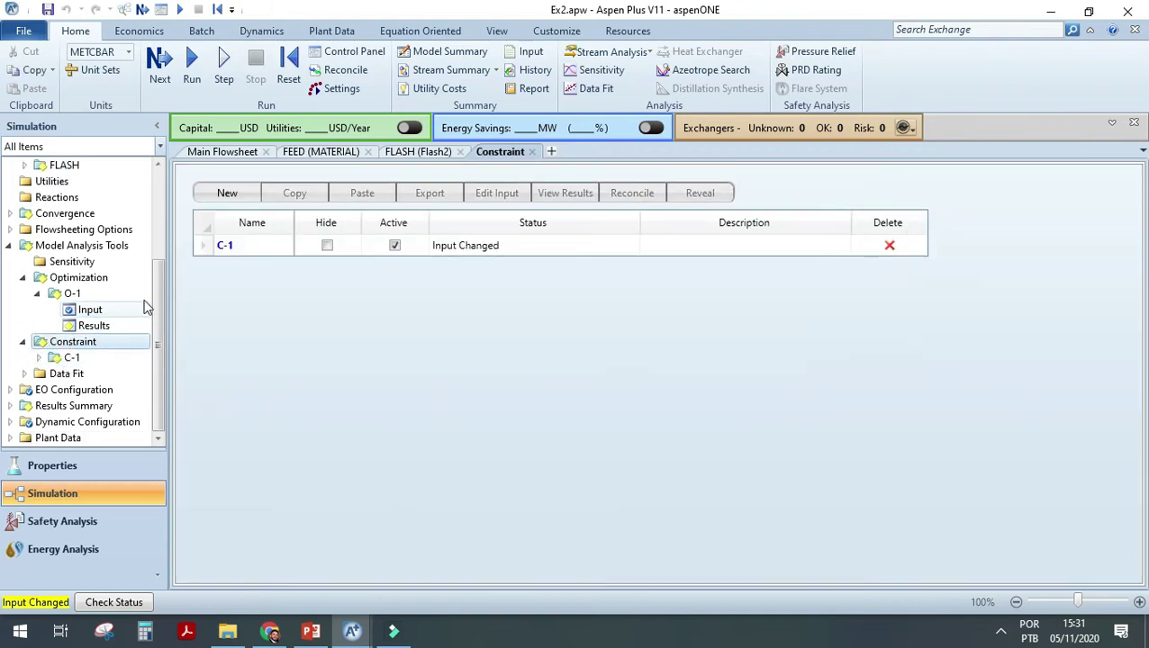
left_click(227, 192)
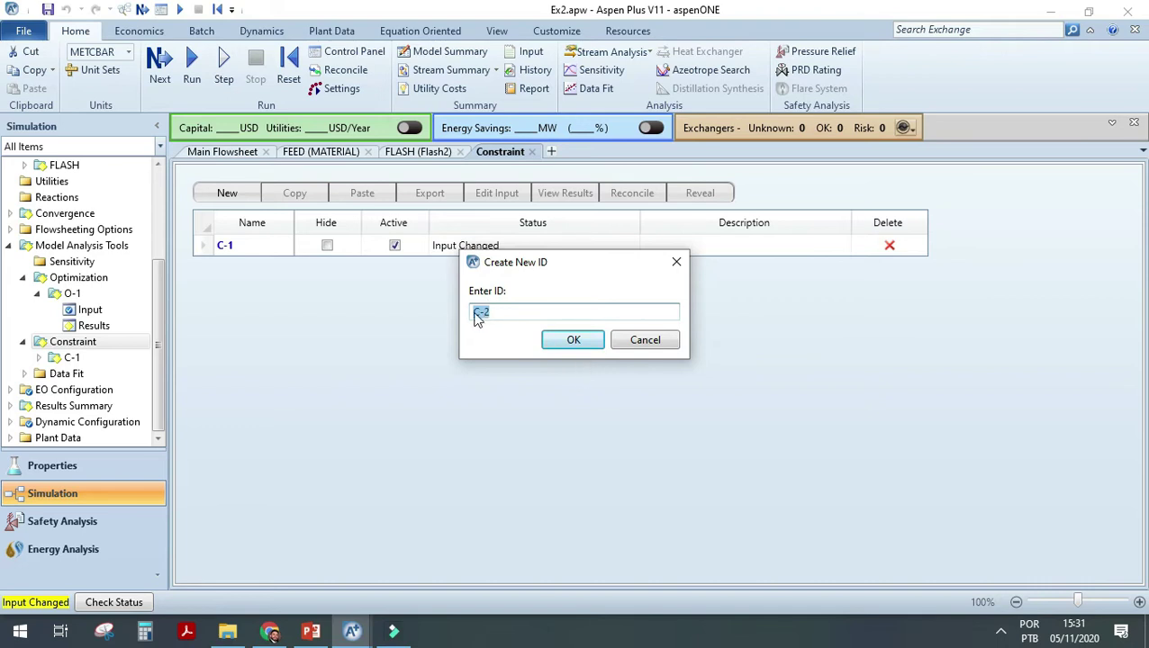
left_click(659, 340)
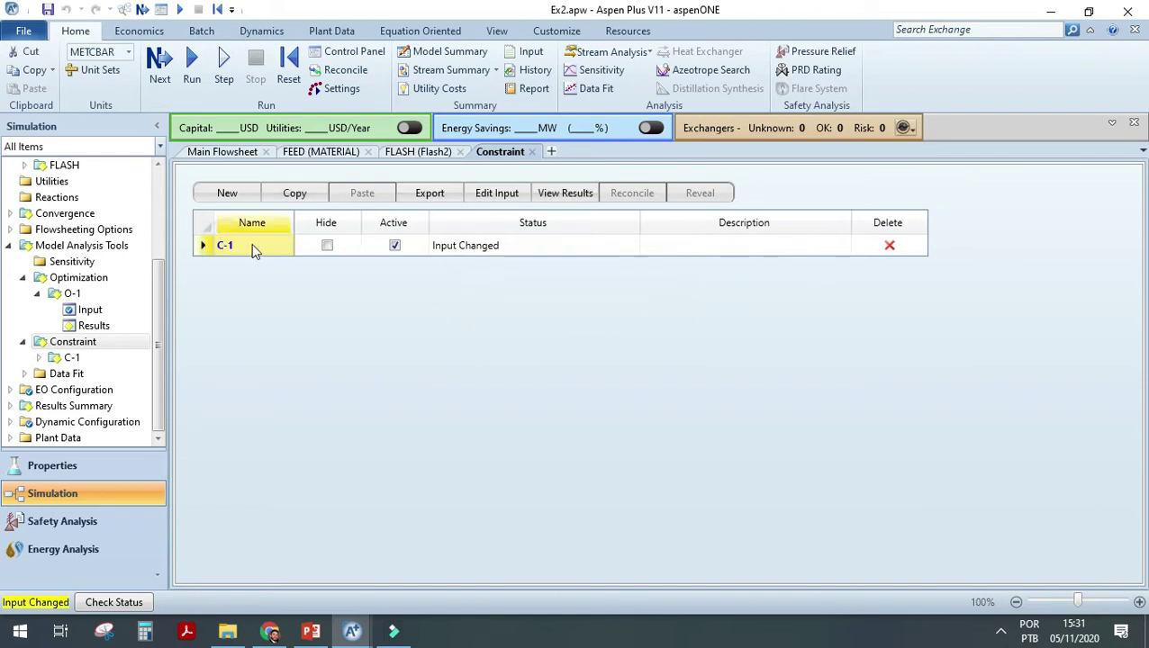
Open the input form of constraint C-1, and start adding a new sampled variable but cancel it.
left_click(39, 357)
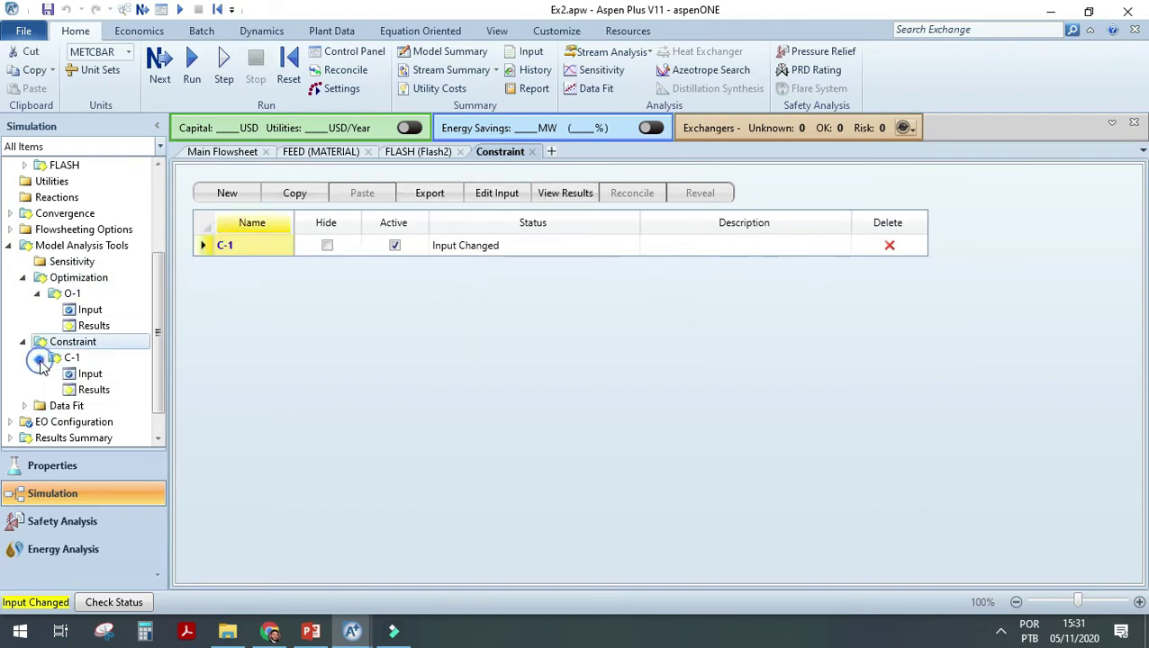
left_click(97, 374)
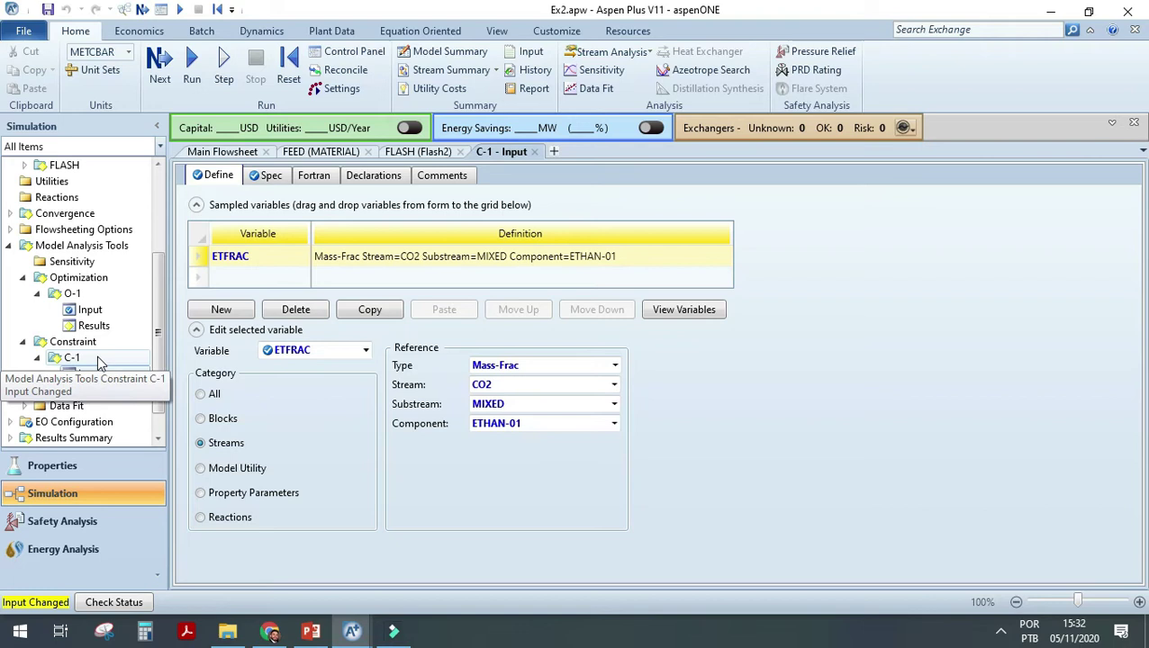
left_click(222, 310)
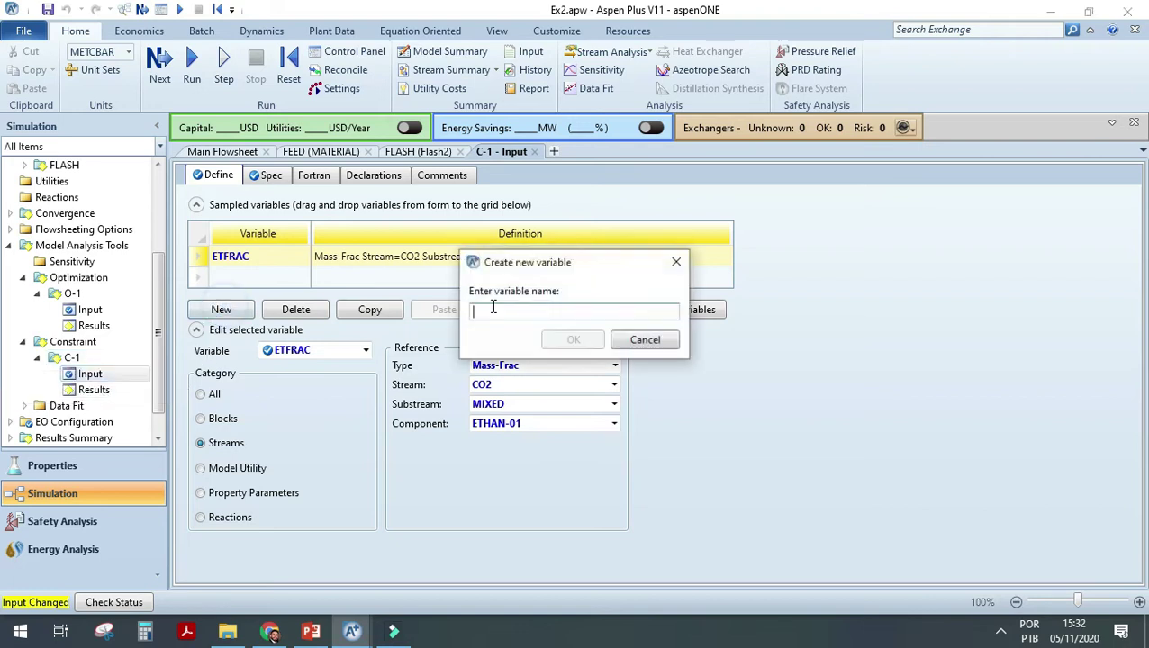
left_click(646, 341)
Select the sampled variable ETFRAC of constraint C-1 for editing.
left_click(248, 263)
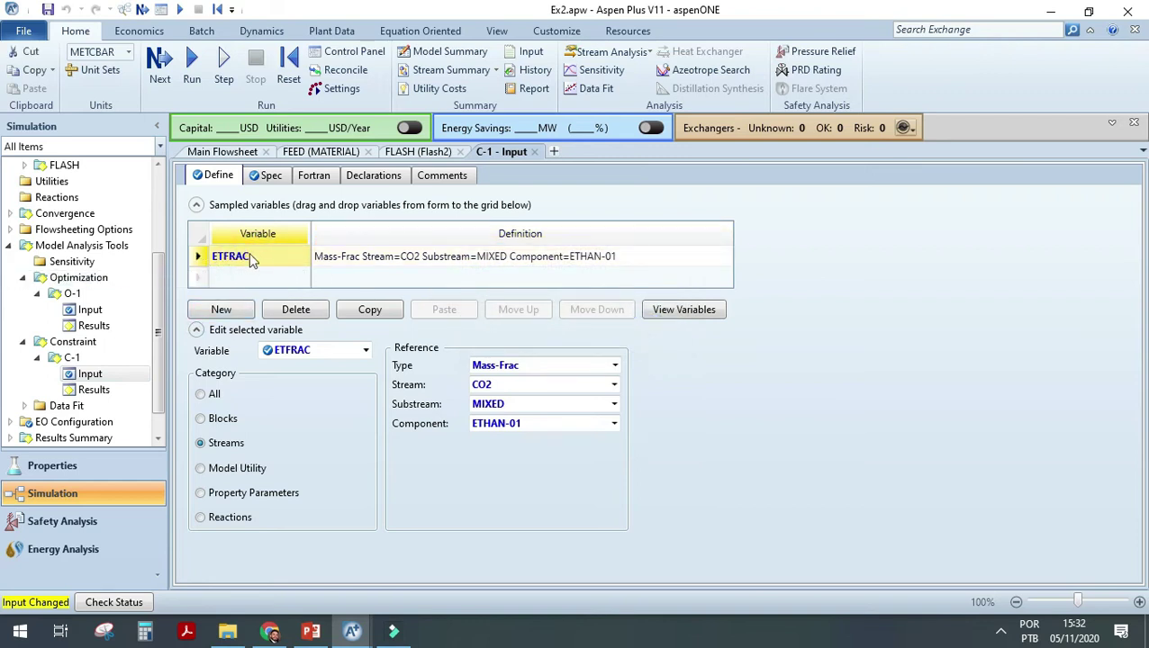
left_click(367, 352)
left_click(366, 353)
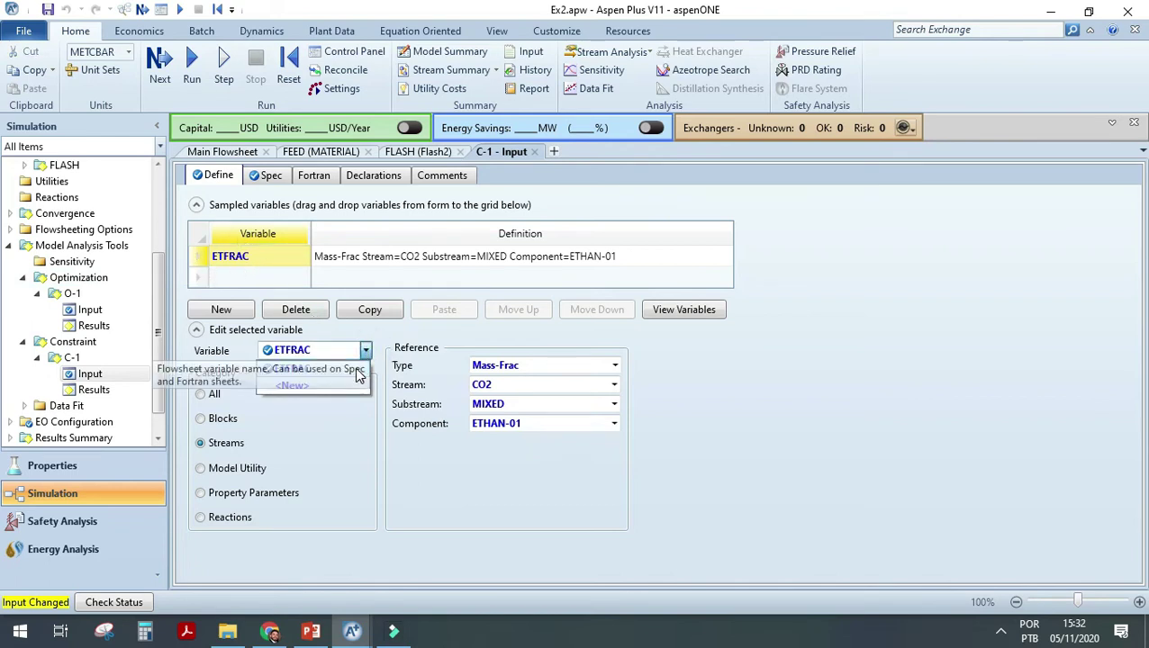
left_click(367, 352)
left_click(366, 353)
left_click(378, 360)
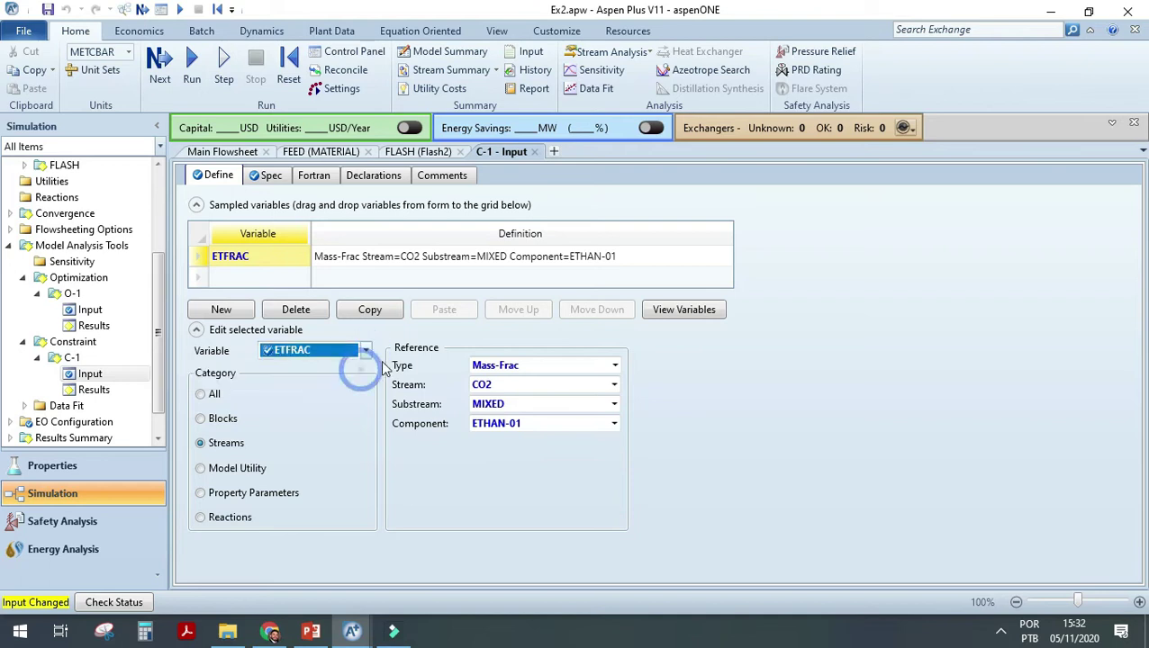
Define ETFRAC in the Streams category with type Mass-Frac and stream CO2.
left_click(200, 445)
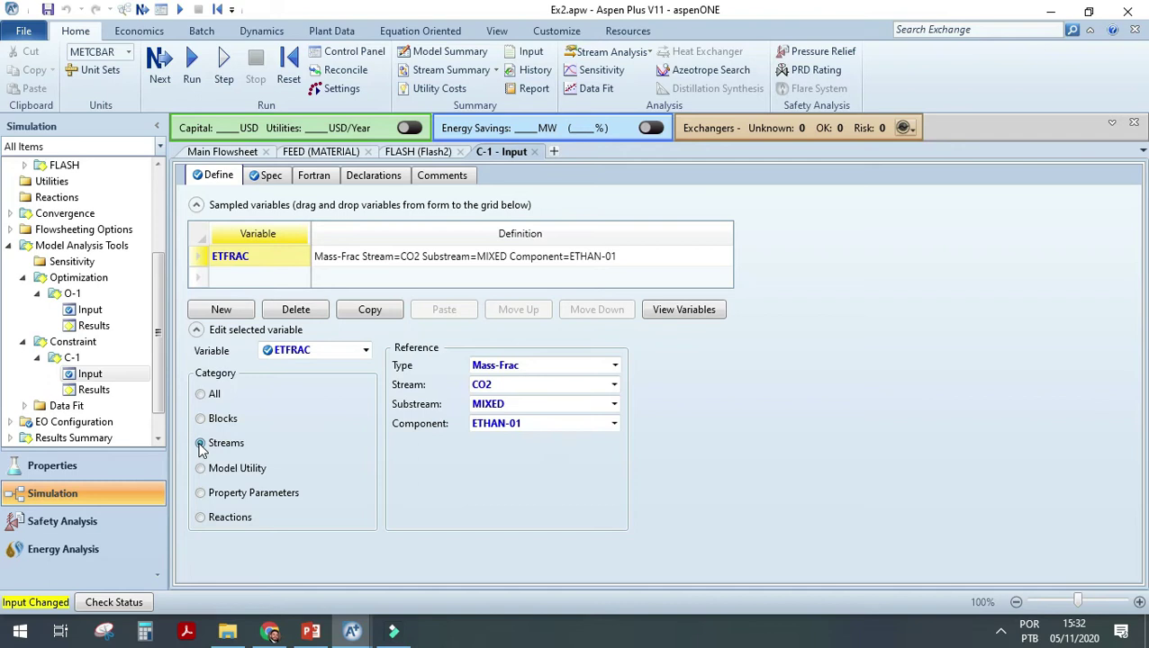
left_click(614, 365)
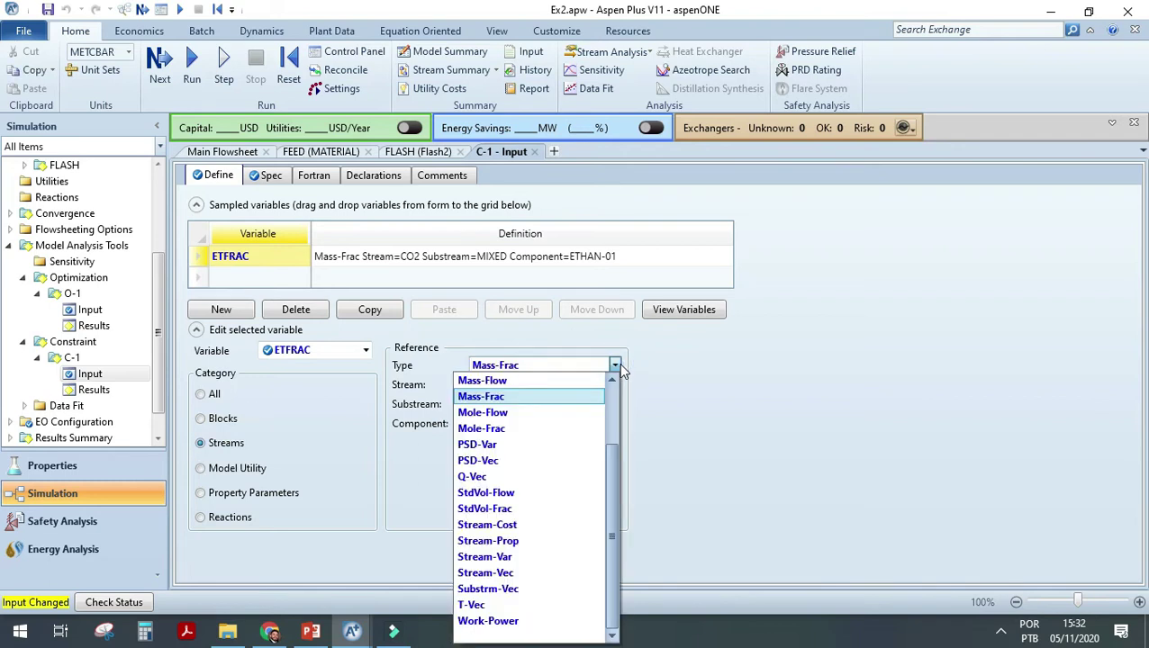
left_click(500, 396)
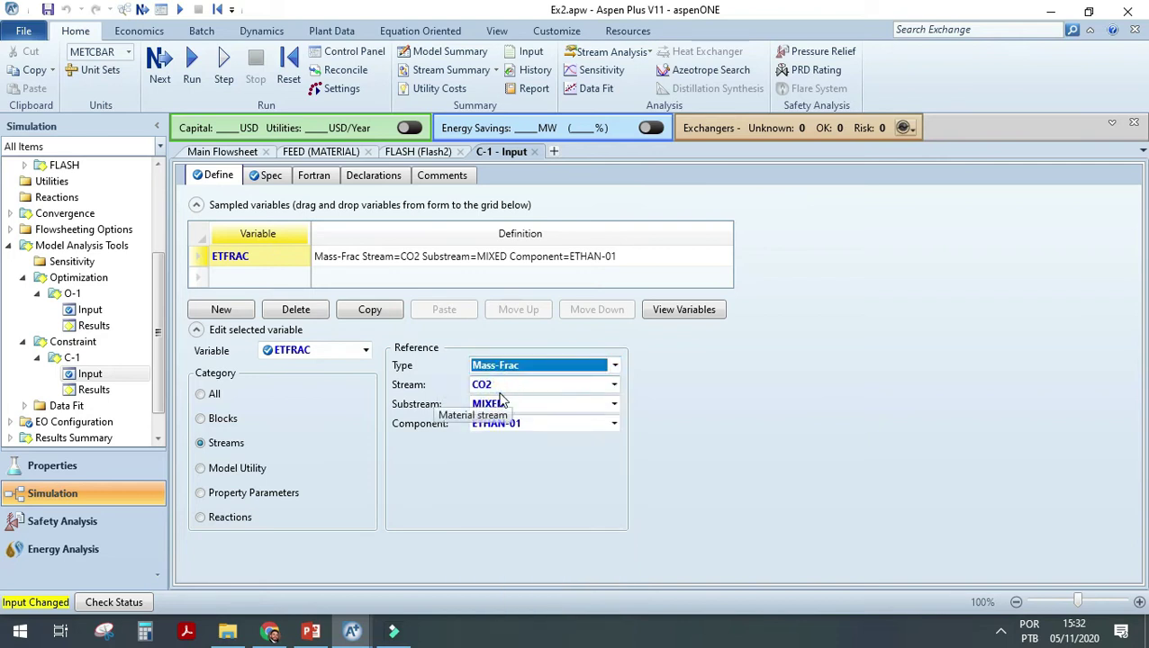
left_click(613, 385)
left_click(569, 402)
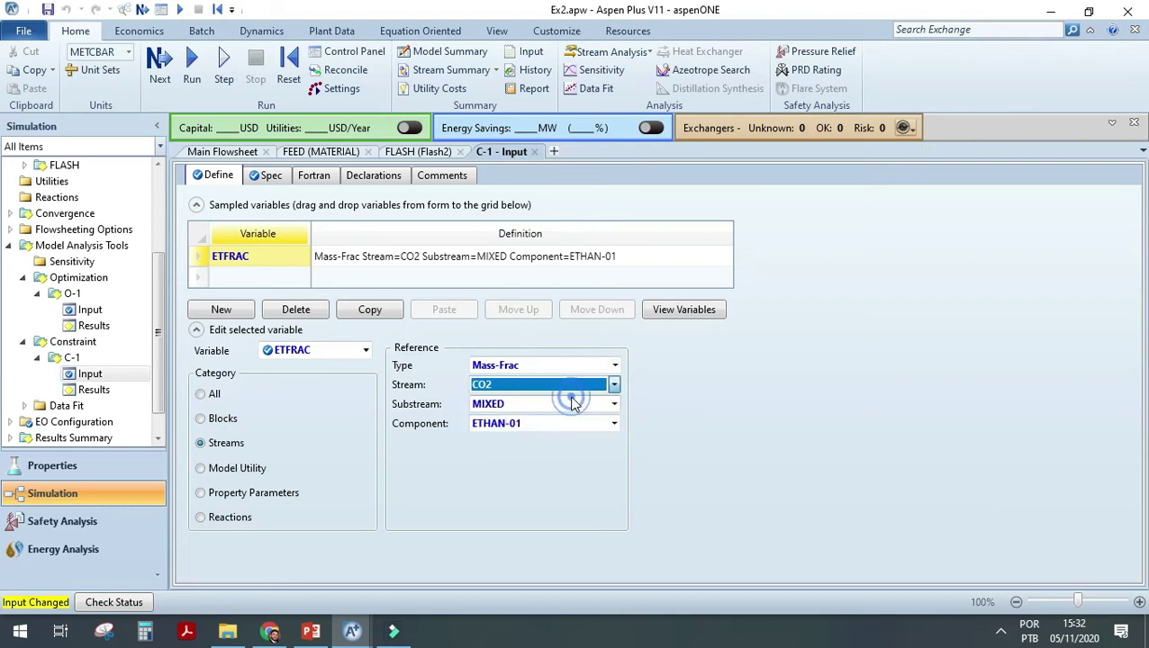
Choose ETHAN-01 as the component of the sampled variable ETFRAC in constraint C-1.
left_click(613, 423)
left_click(586, 456)
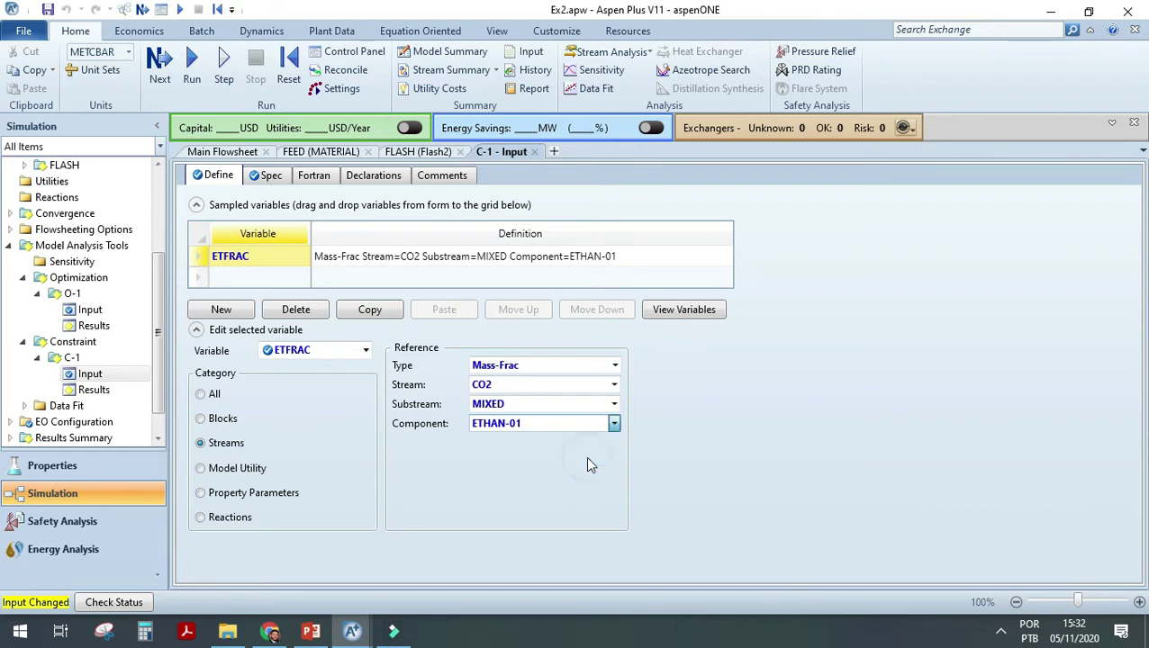
left_click(656, 462)
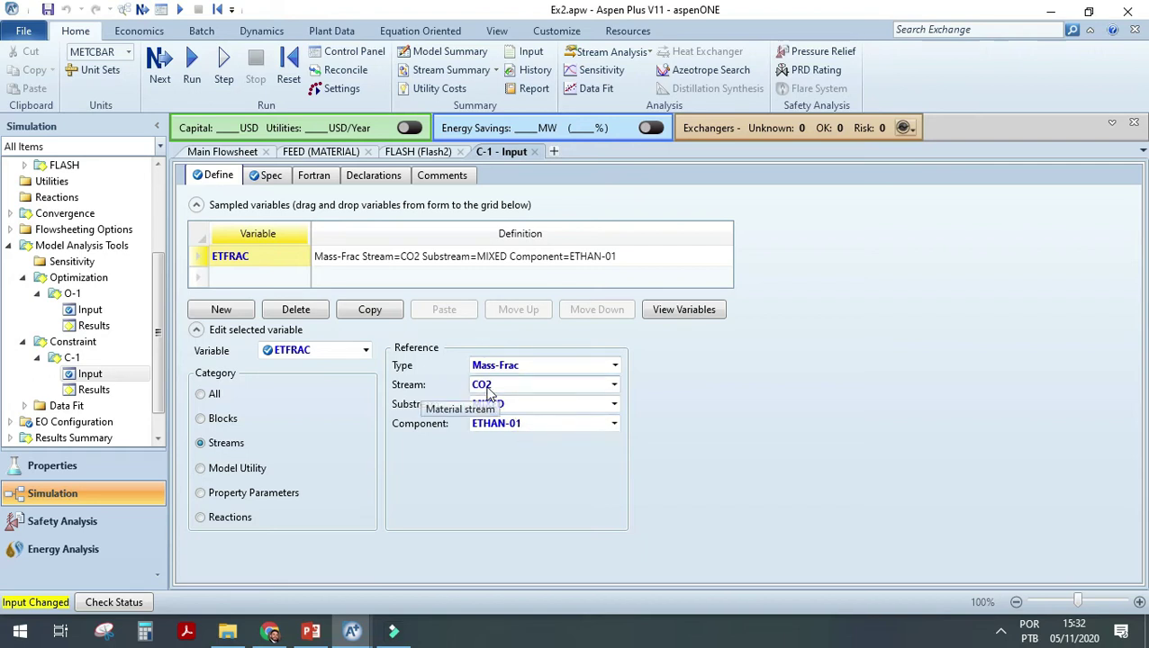
In the specification of constraint C-1, set the comparison between ETFRAC and its limit to Less than or equal to.
left_click(262, 177)
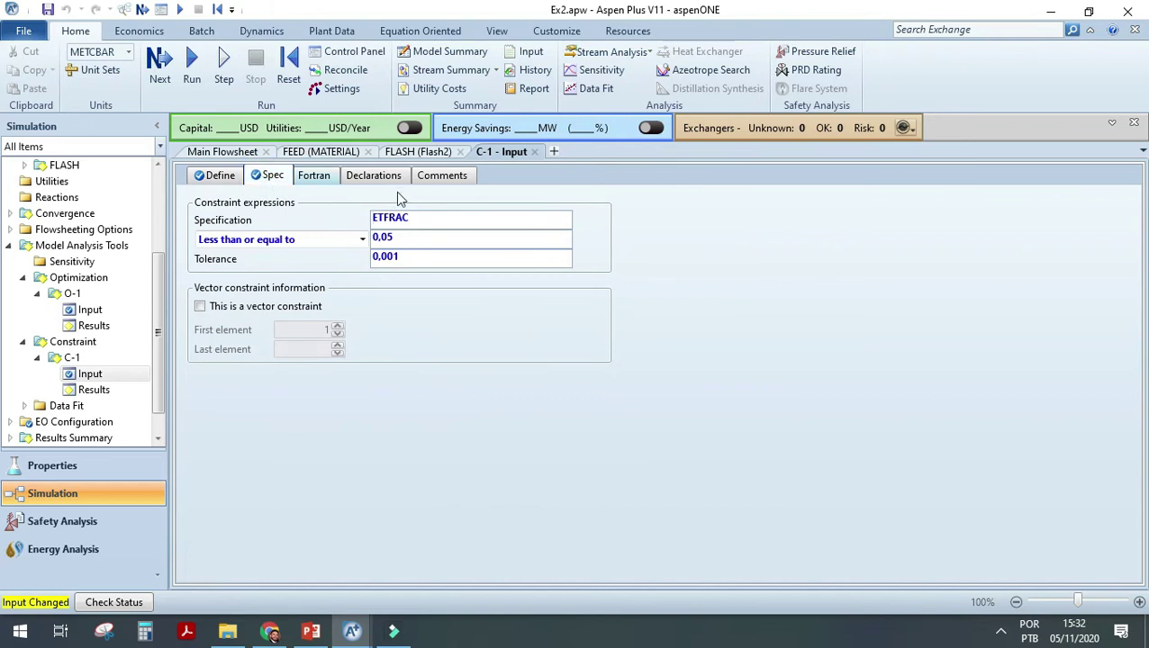
left_click_drag(424, 220, 375, 225)
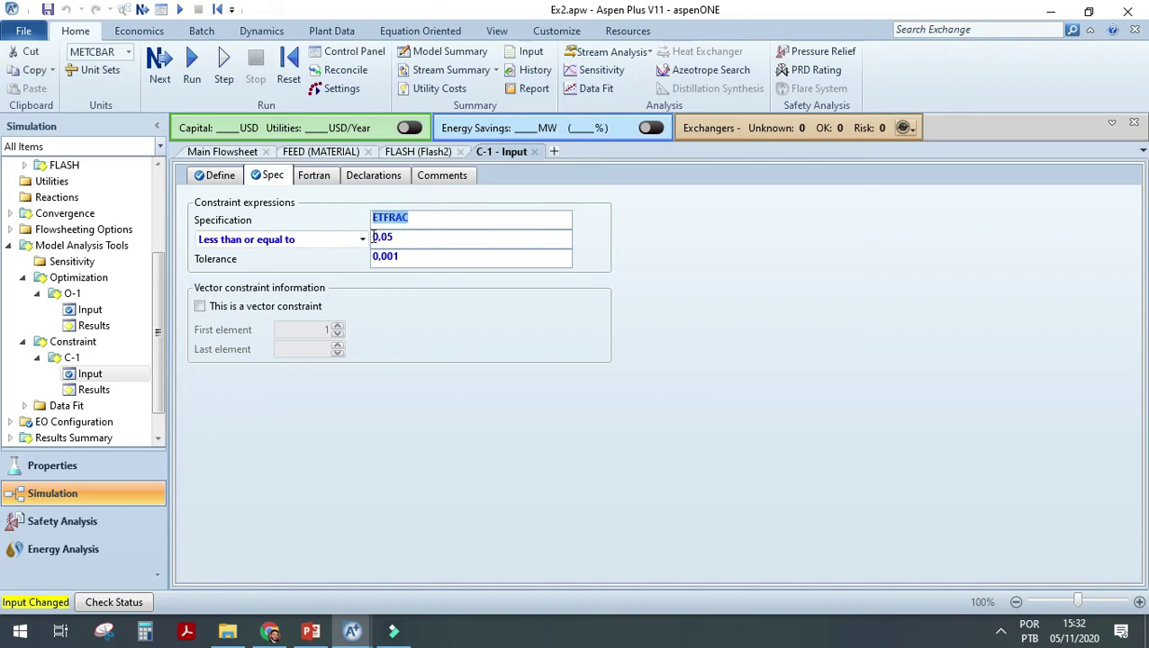
left_click(364, 243)
left_click(363, 242)
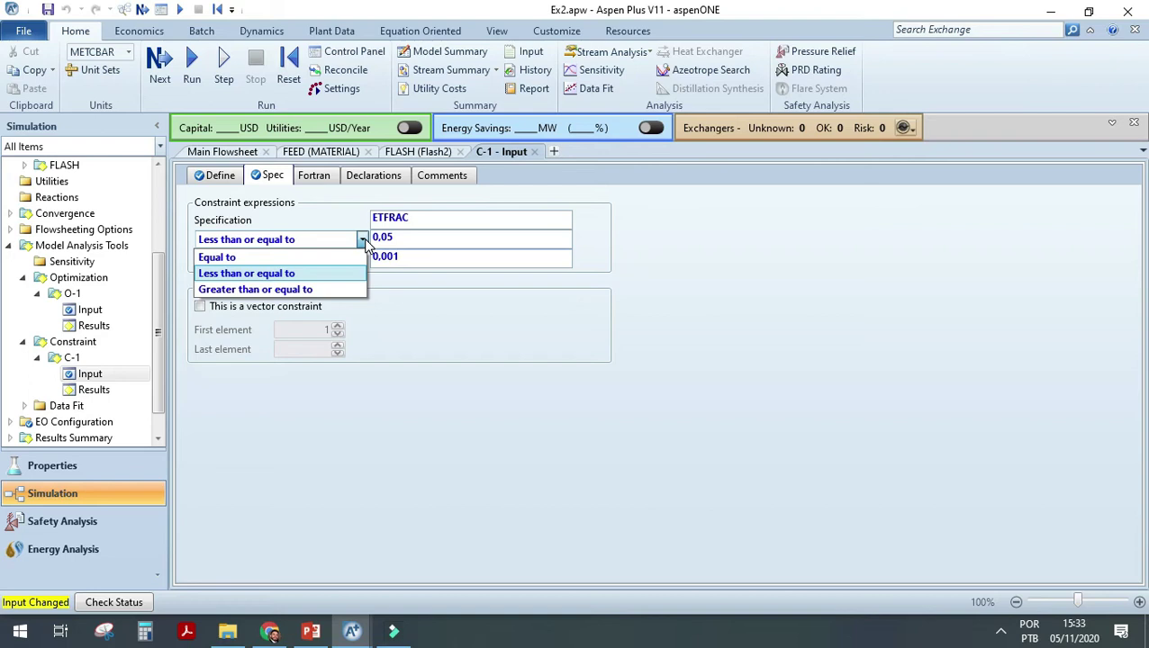
left_click(362, 240)
left_click(362, 240)
left_click(329, 273)
left_click(395, 238)
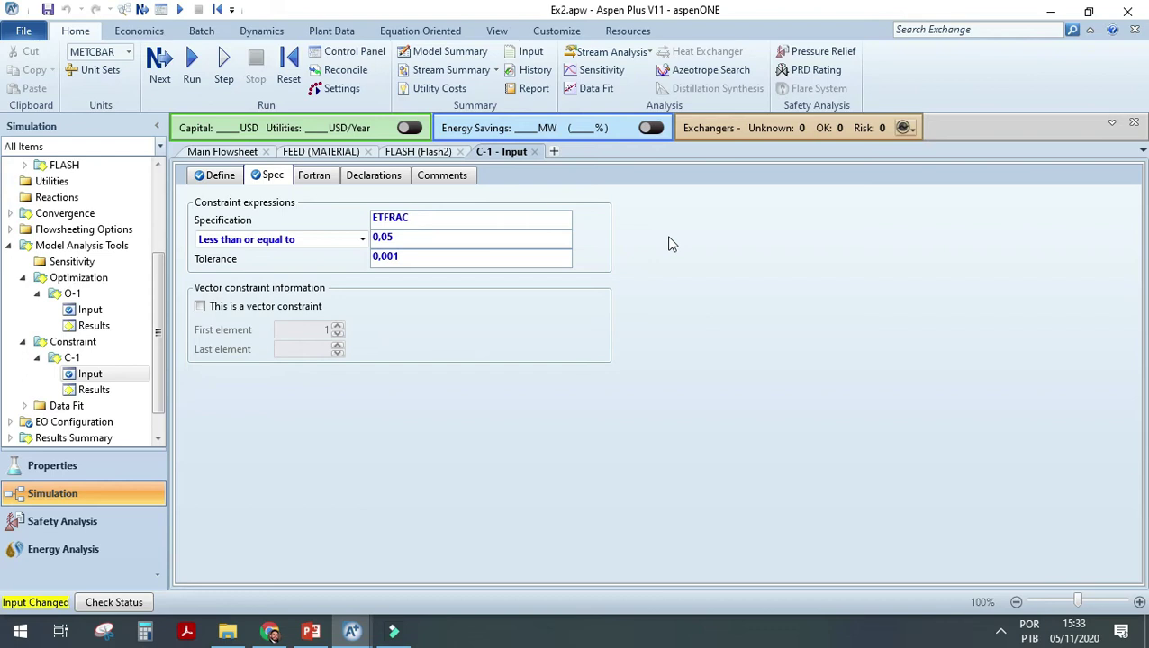
Examine the tolerance of constraint C-1 and compare its specification with the definition of ETFRAC.
left_click(420, 257)
double_click(403, 254)
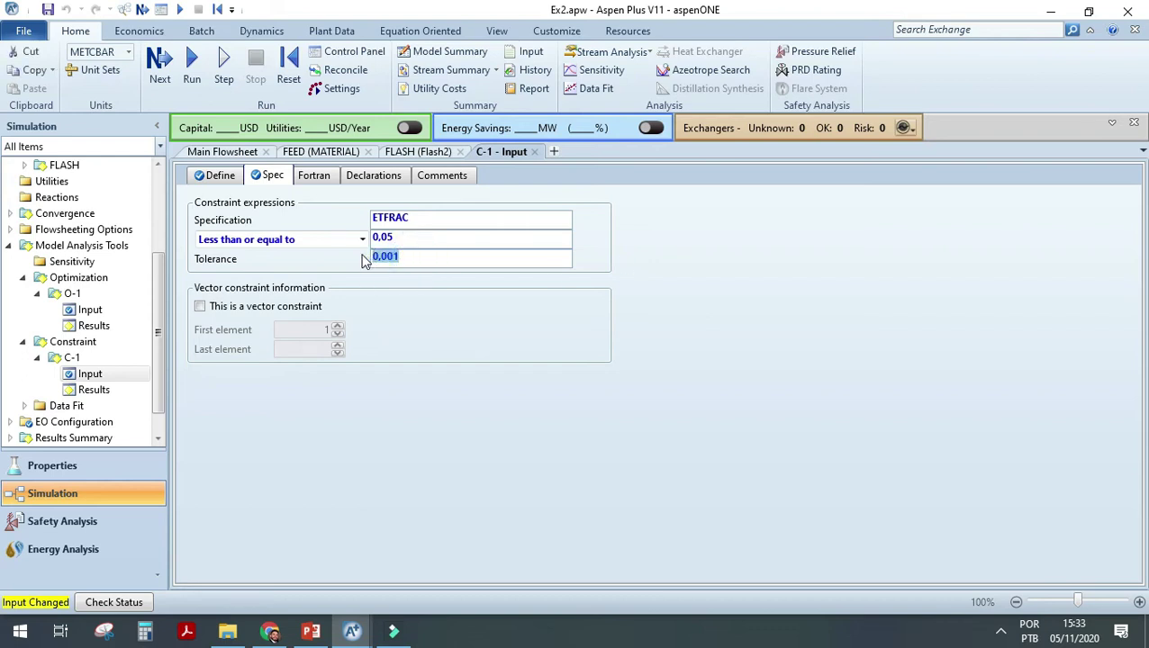
left_click(384, 259)
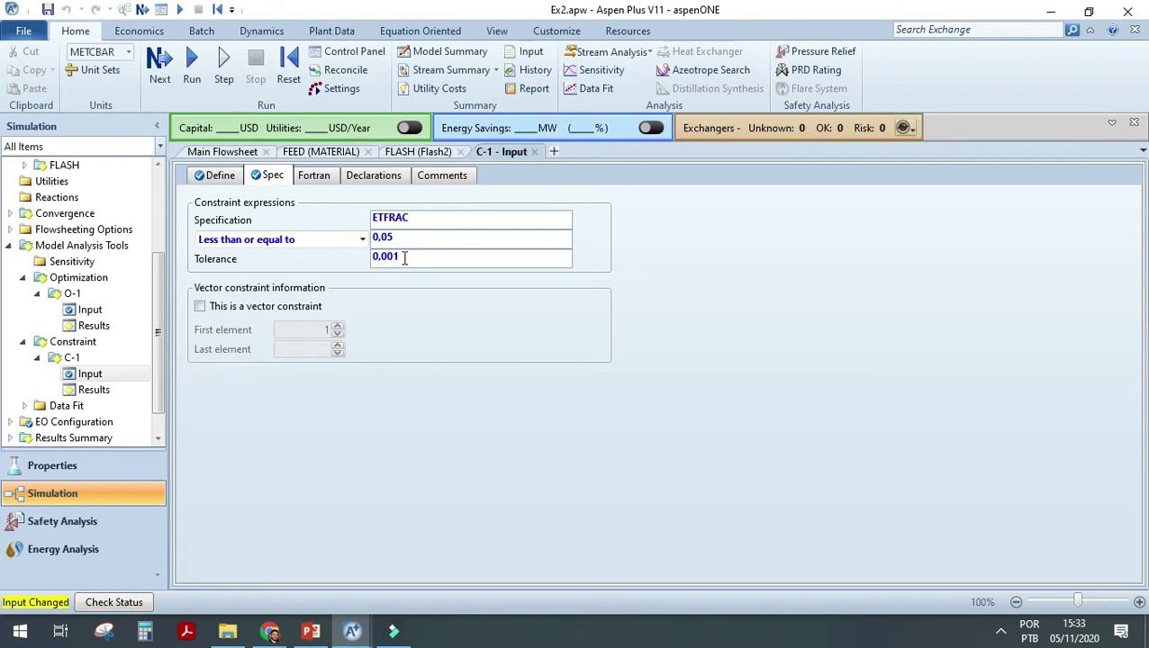
left_click(339, 257)
left_click(220, 175)
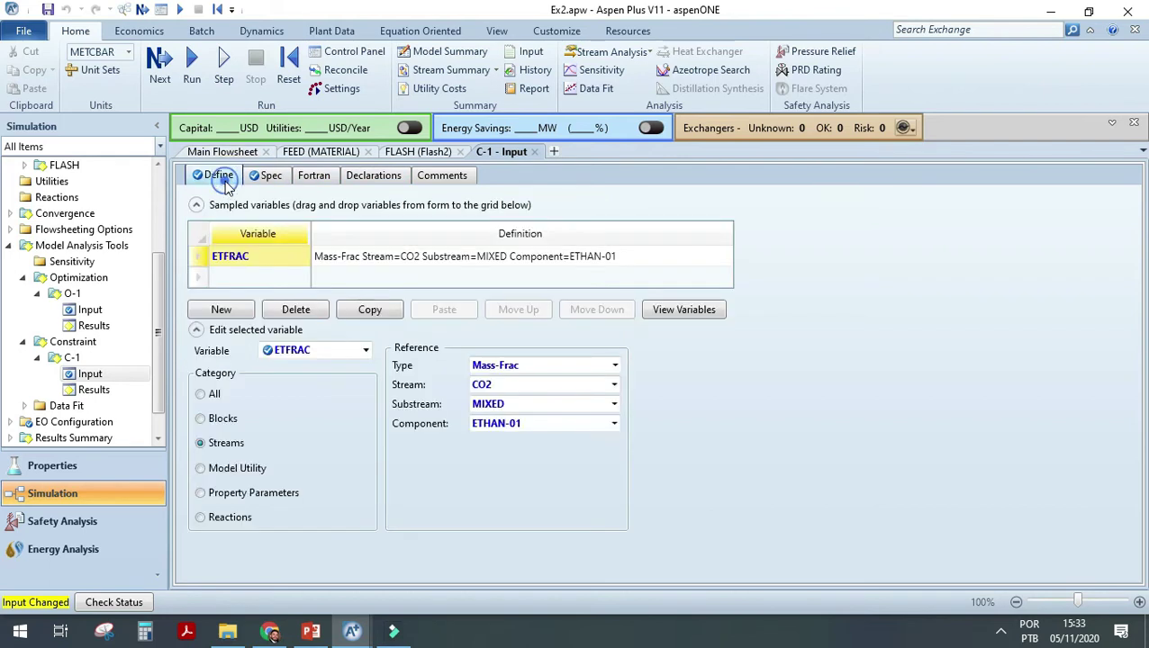
left_click(272, 177)
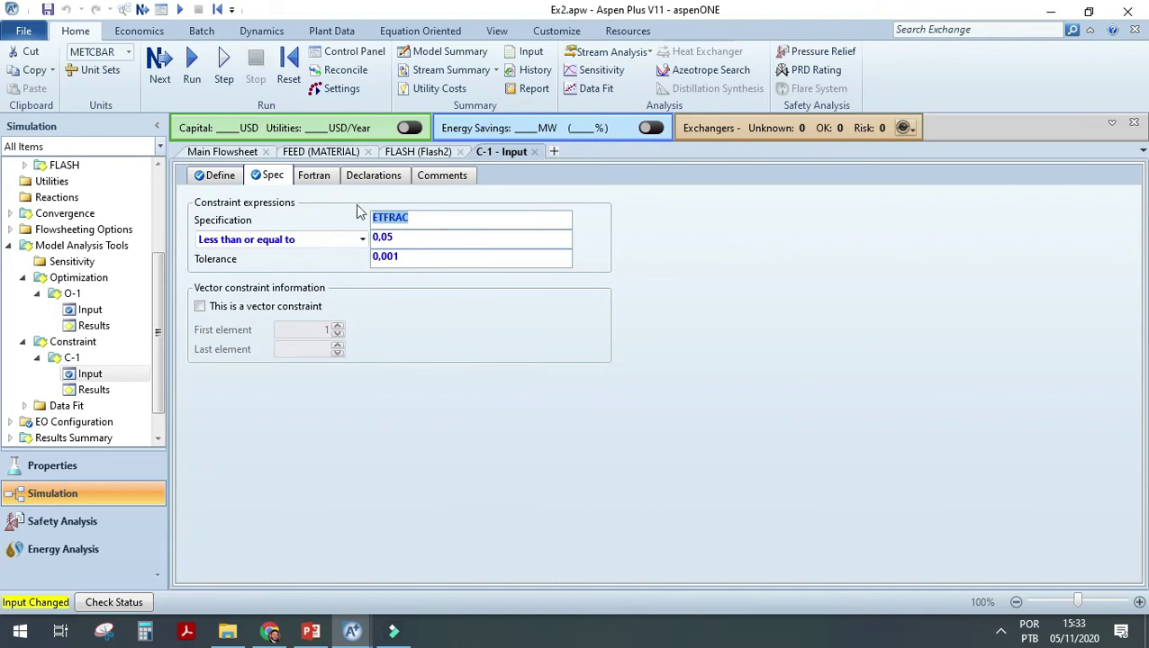
left_click(604, 279)
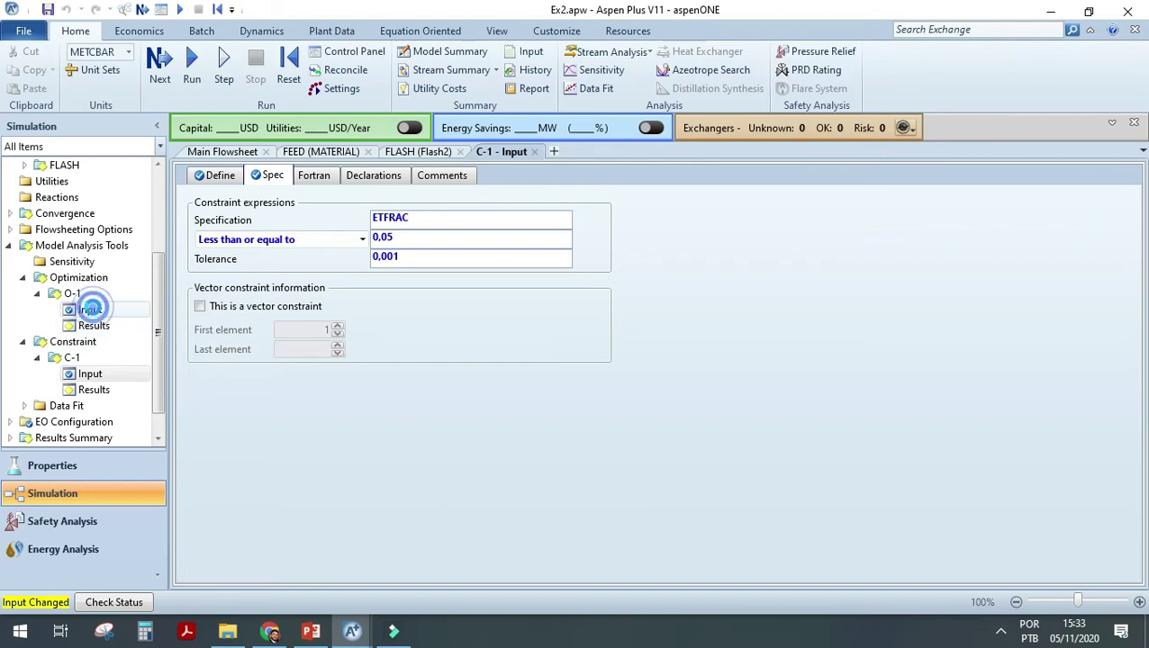
Review the objective and the selected constraints of optimization O-1, checking the input of constraint C-1 in between.
left_click(91, 310)
left_click(310, 177)
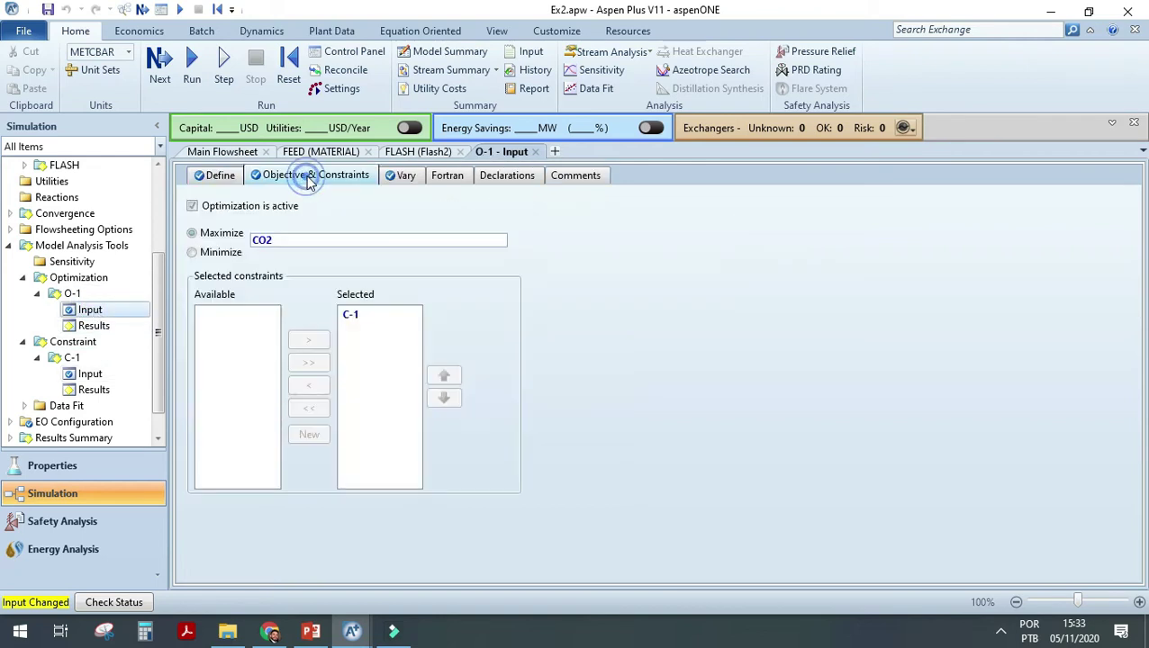
left_click(375, 324)
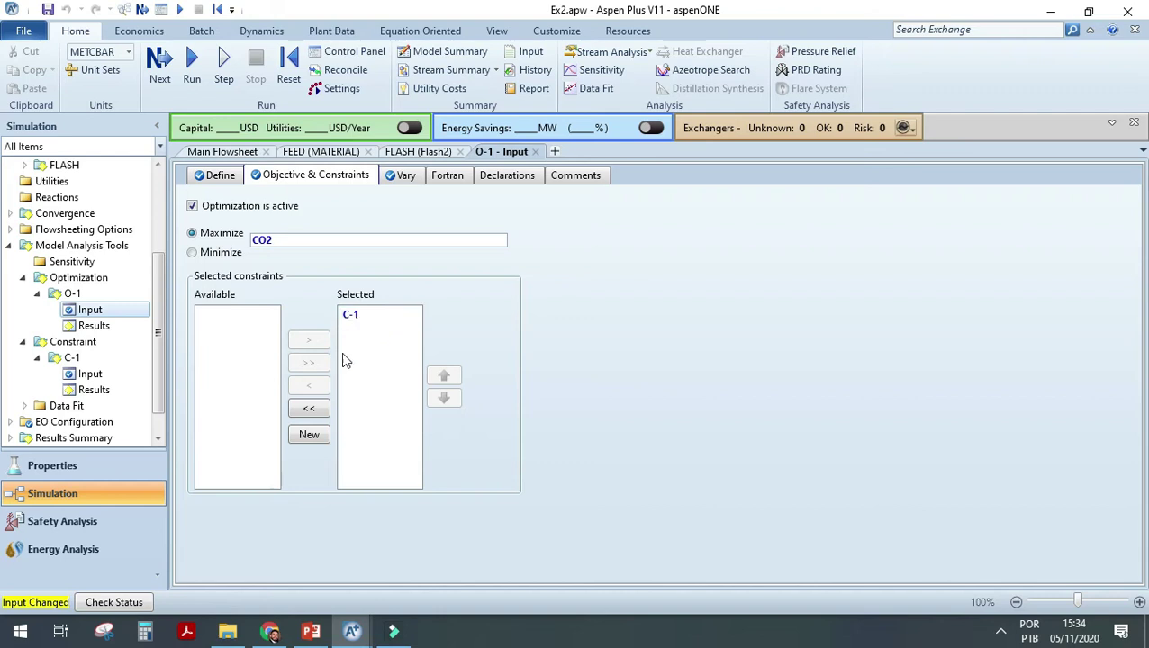
left_click(479, 278)
left_click(94, 373)
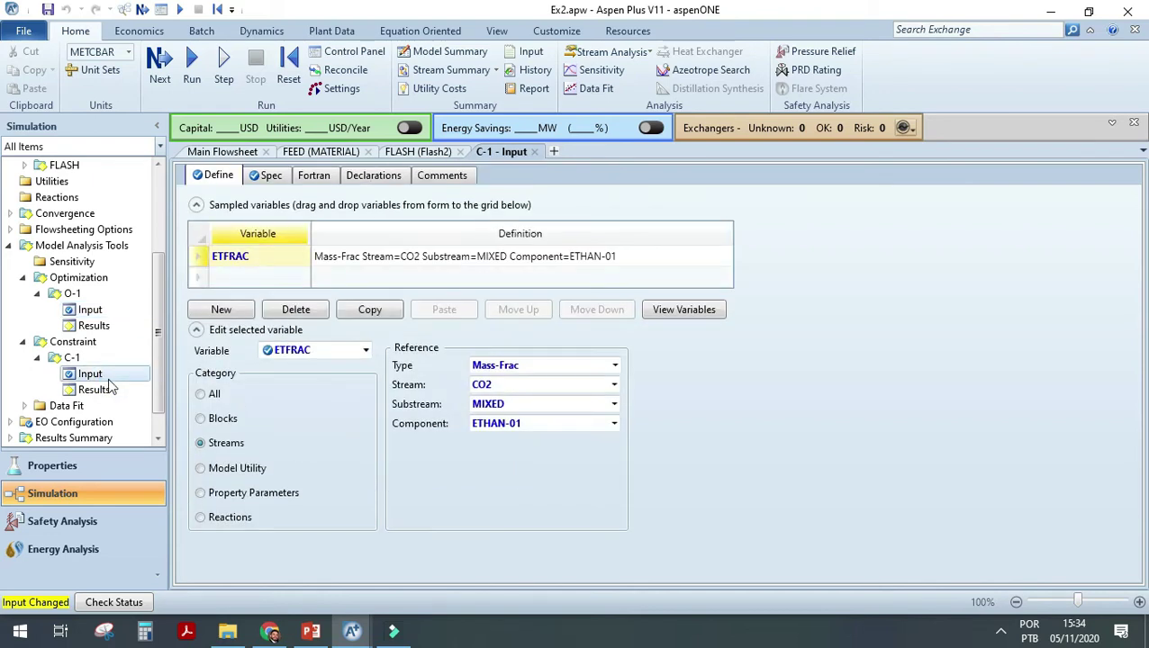
left_click(78, 305)
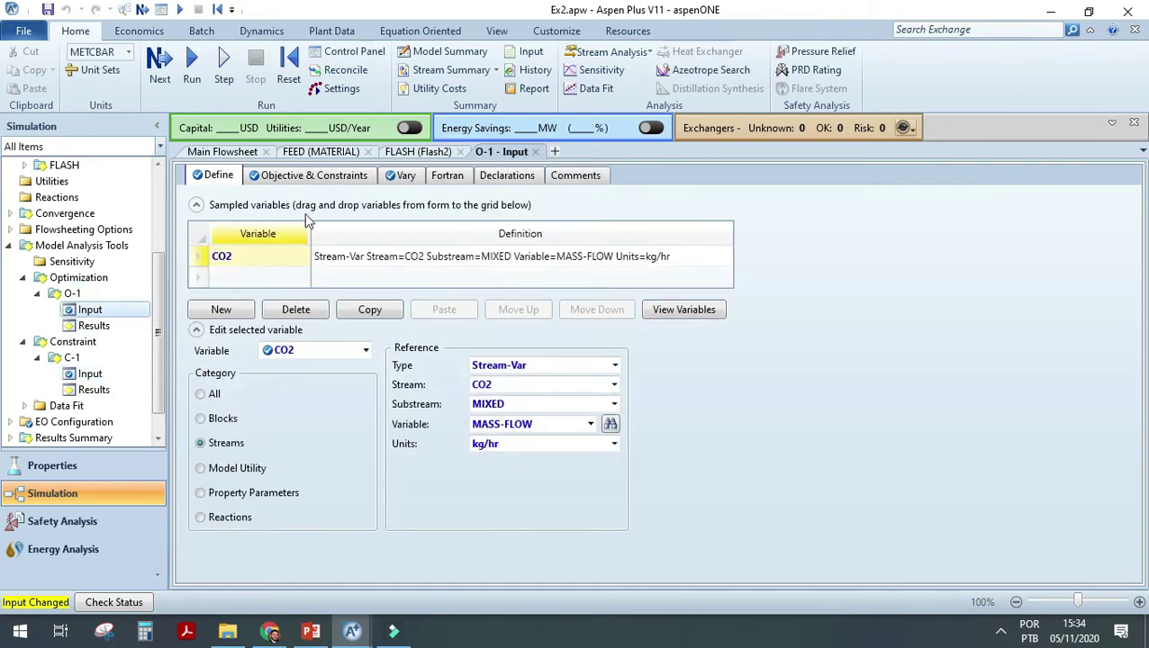
left_click(72, 294)
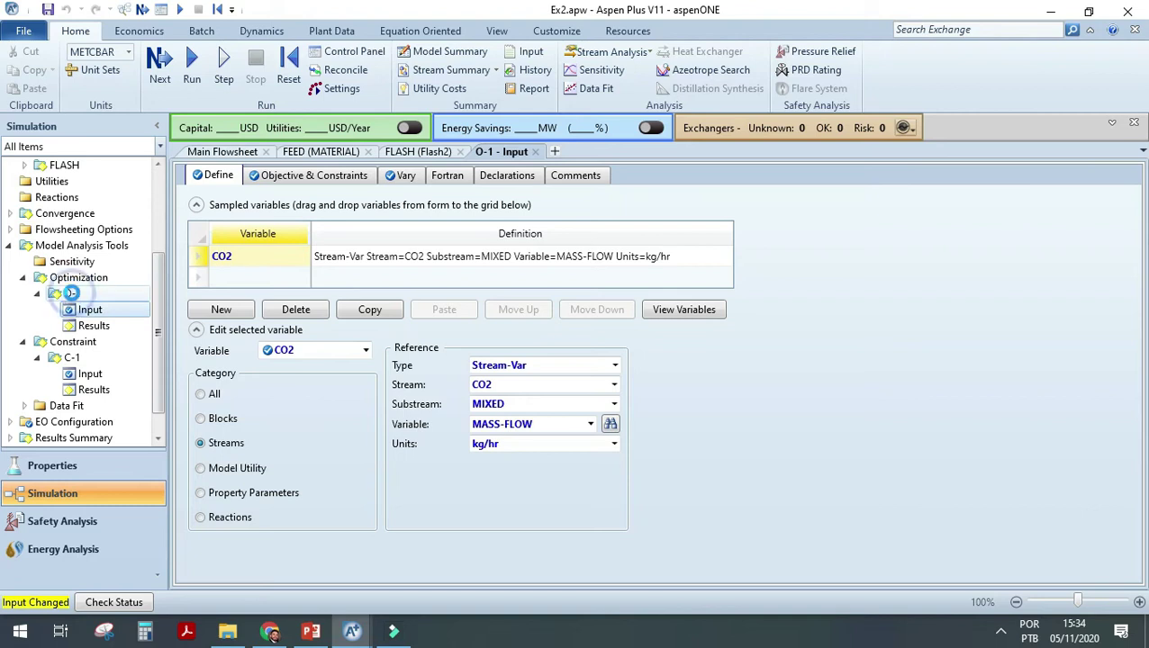
left_click(339, 177)
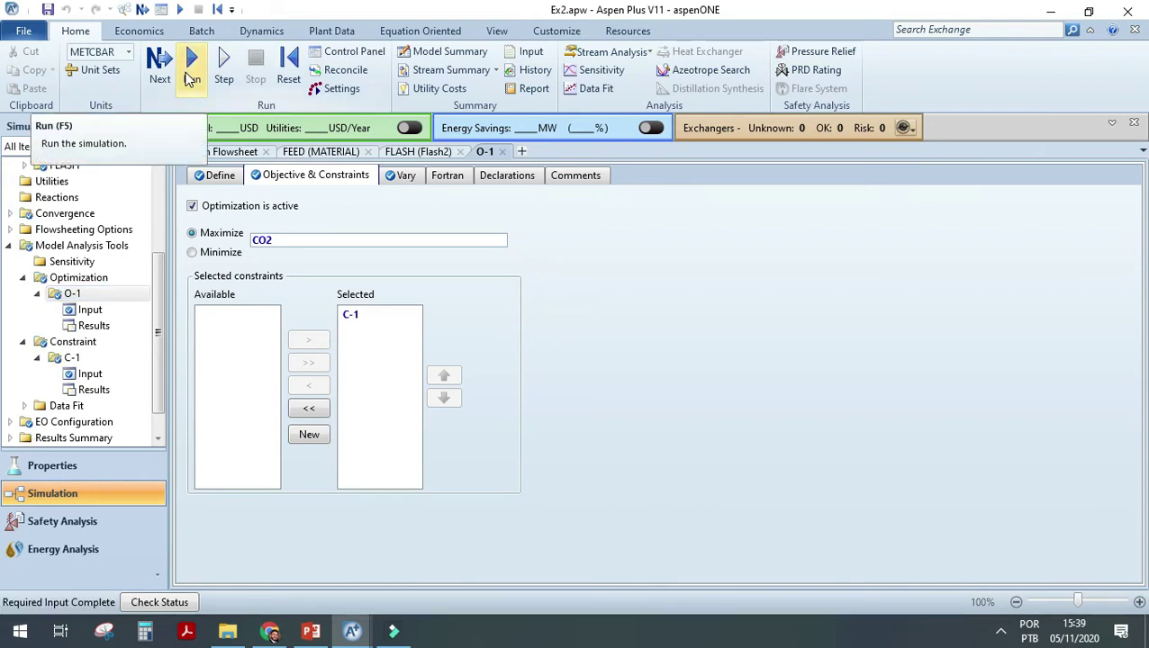
Run the simulation and compare the results of constraint C-1 with its specification.
left_click(190, 76)
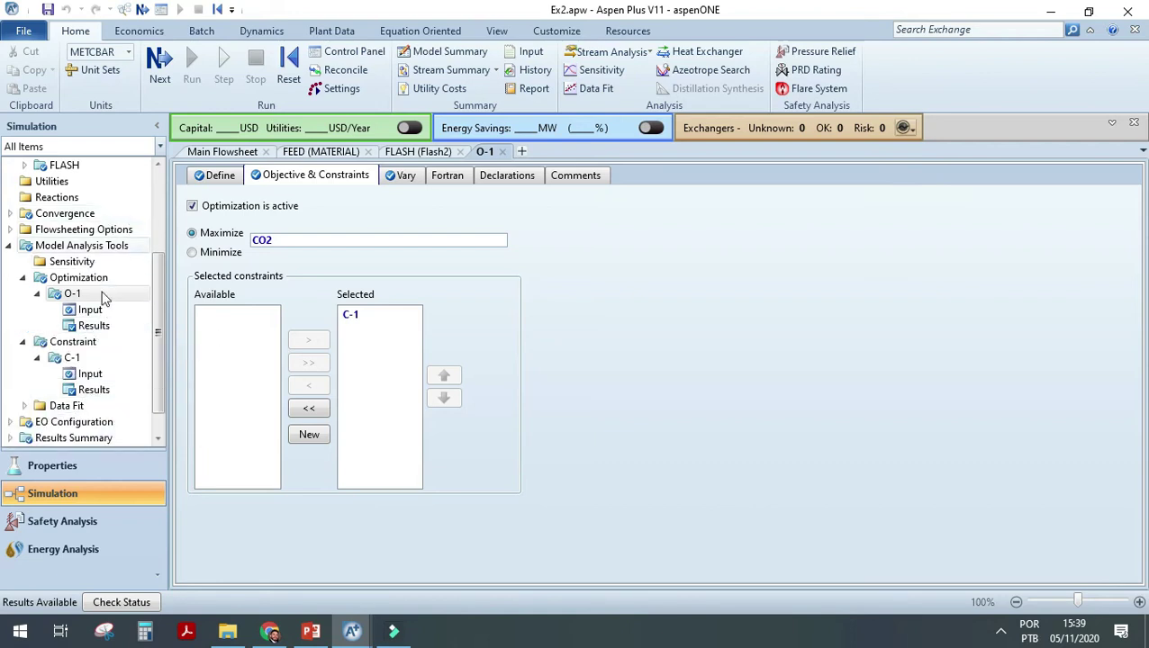
left_click(92, 390)
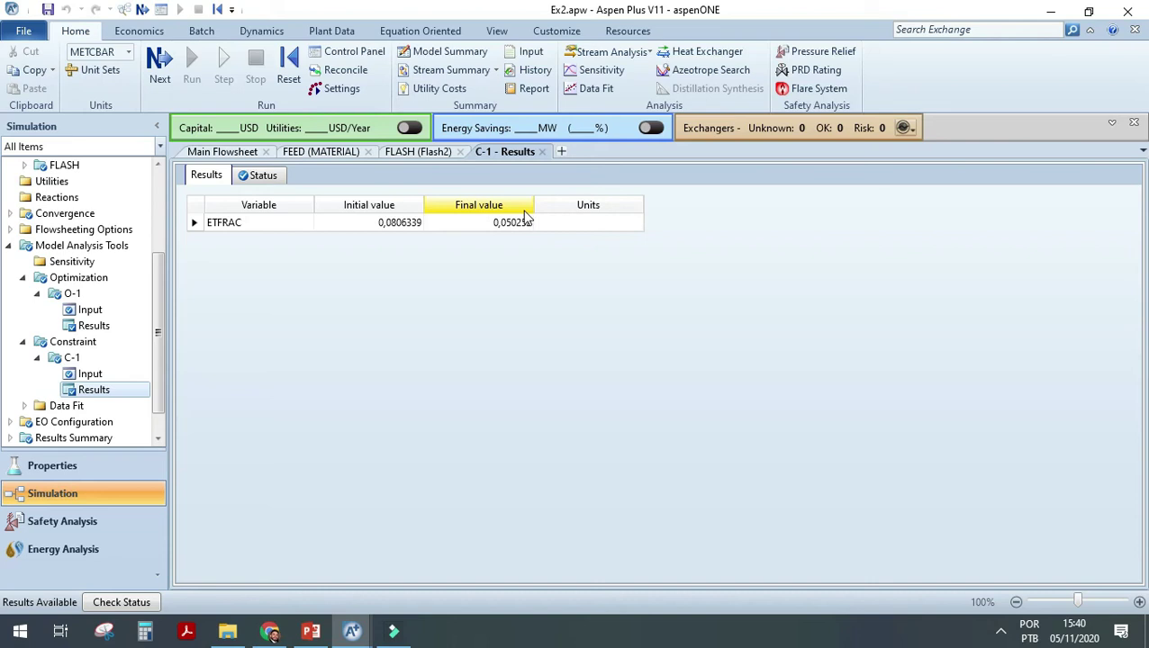
left_click(102, 376)
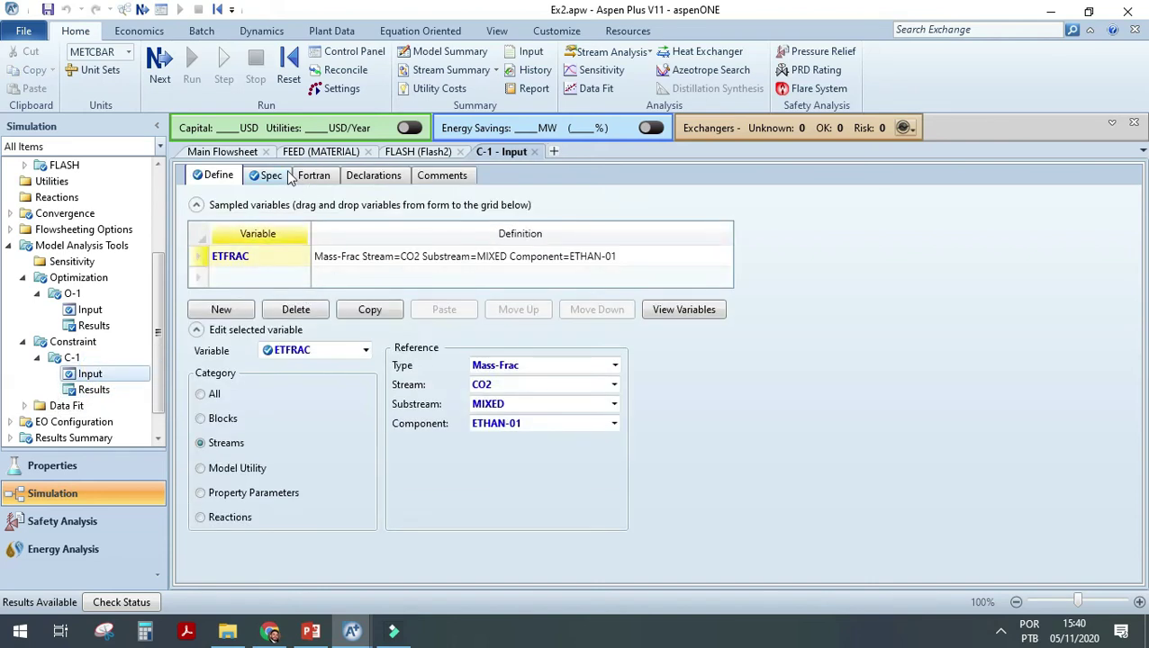
left_click(286, 177)
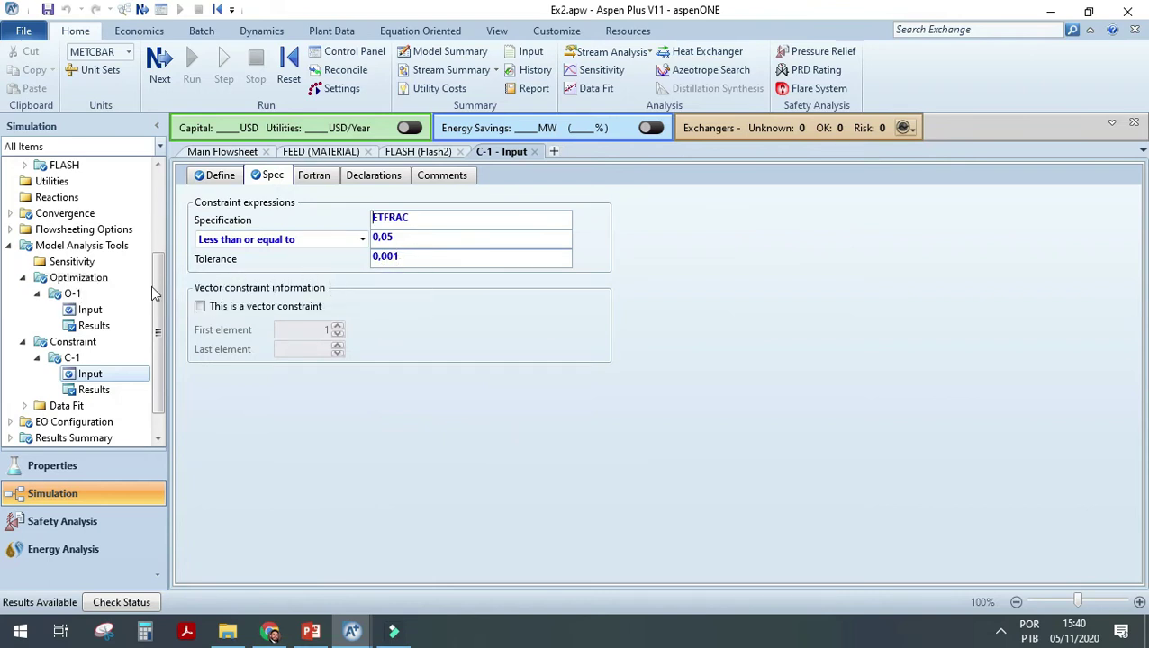
Open the results summary of the convergence block $OLVER01 to examine the objective function, iterations and sampled variable CO2.
scroll(153, 293, "up", 1)
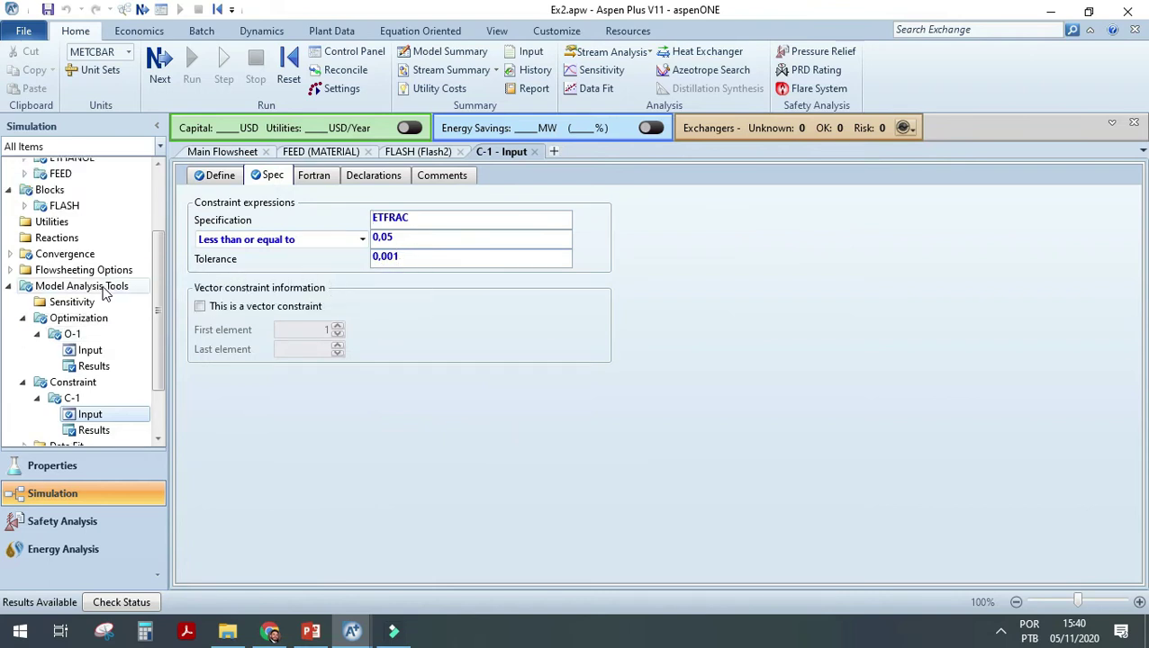
left_click(9, 254)
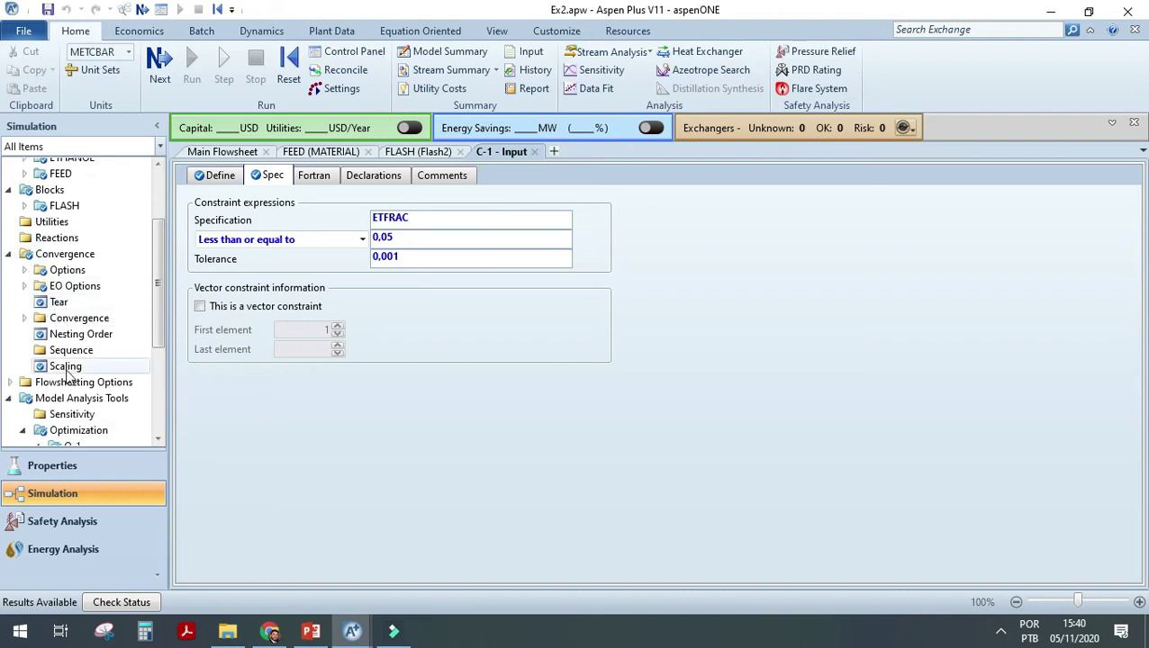
left_click(24, 272)
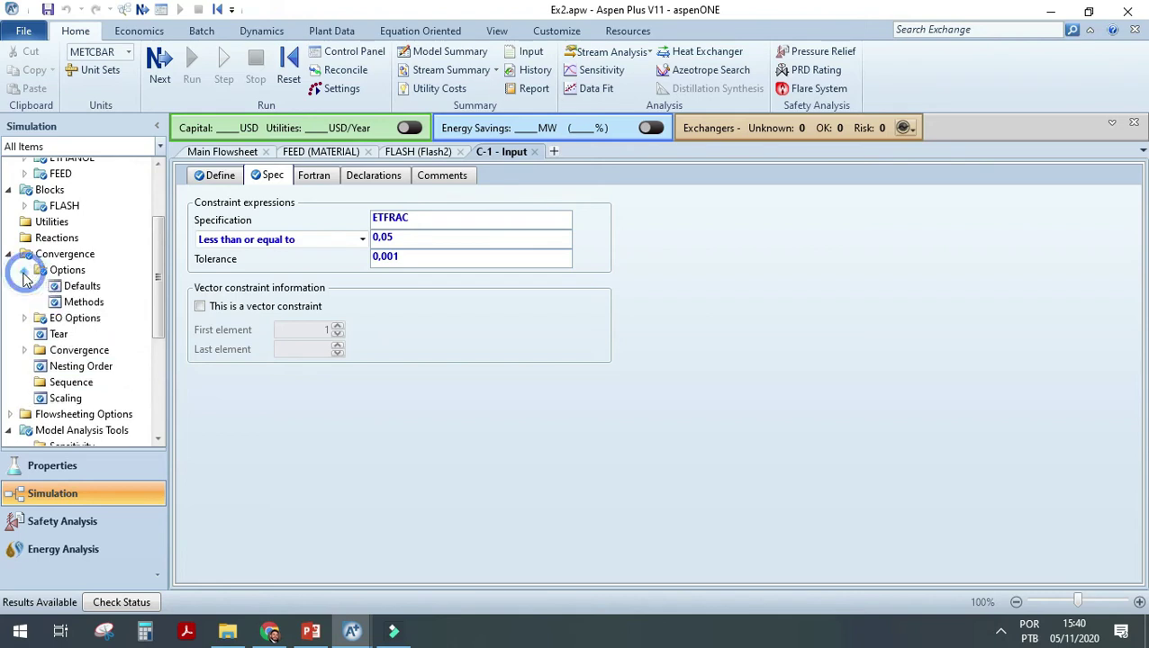
left_click(24, 272)
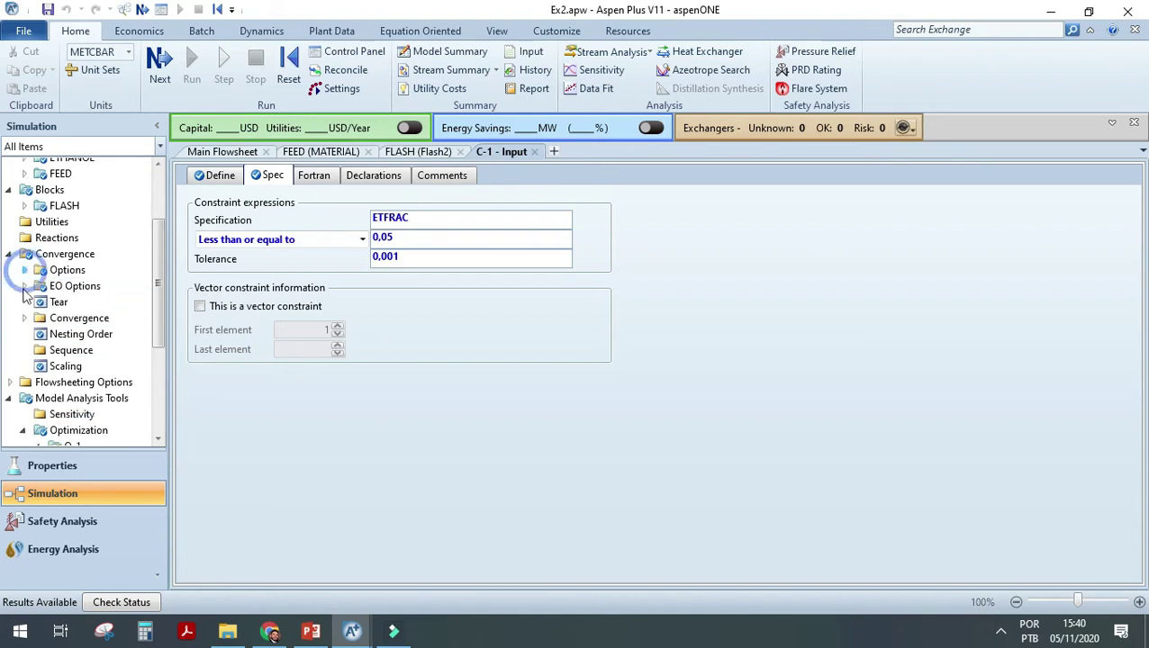
left_click(23, 317)
left_click(39, 334)
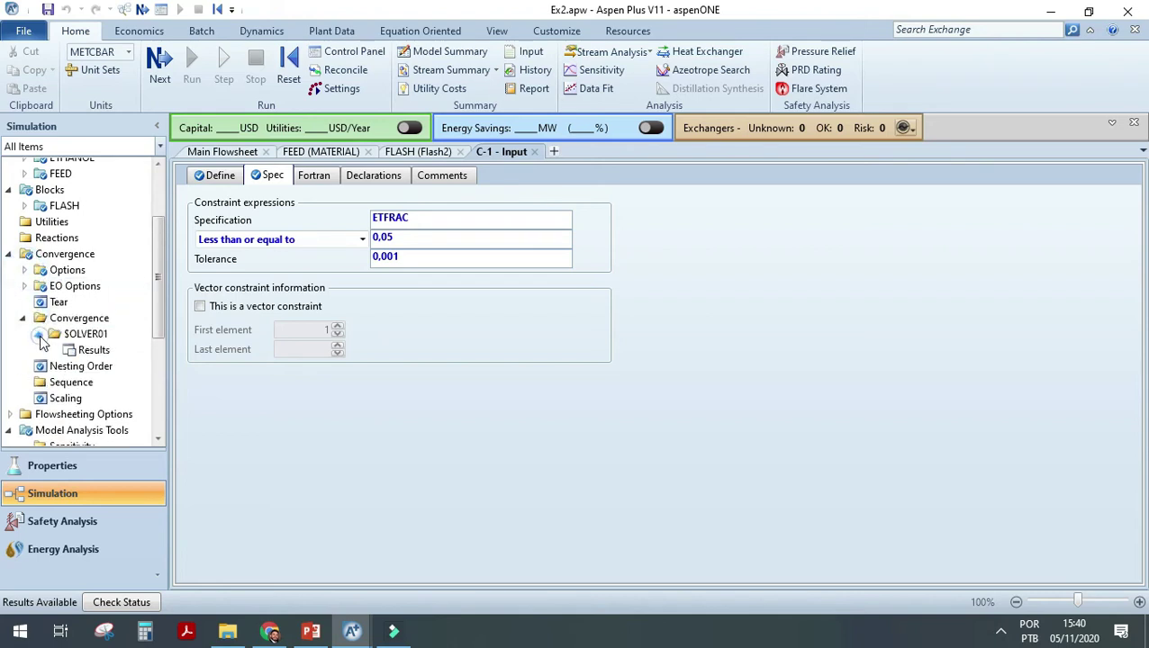
left_click(92, 350)
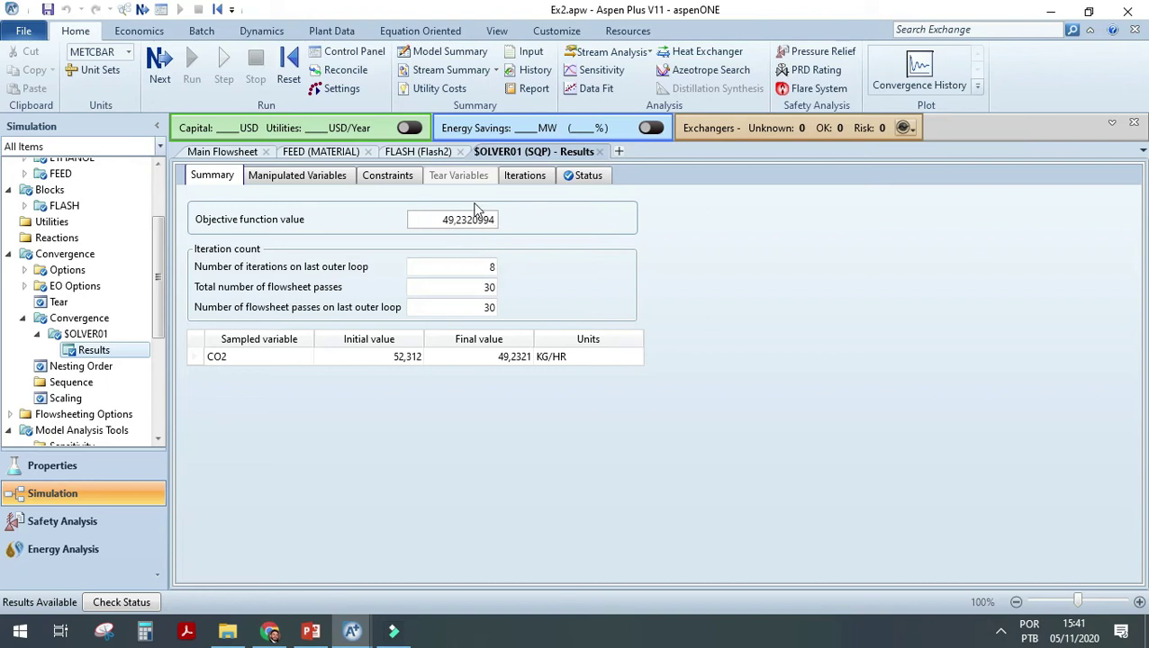
Compare the previous and final values of the manipulated FLASH pressure in the $OLVER01 results.
left_click(348, 175)
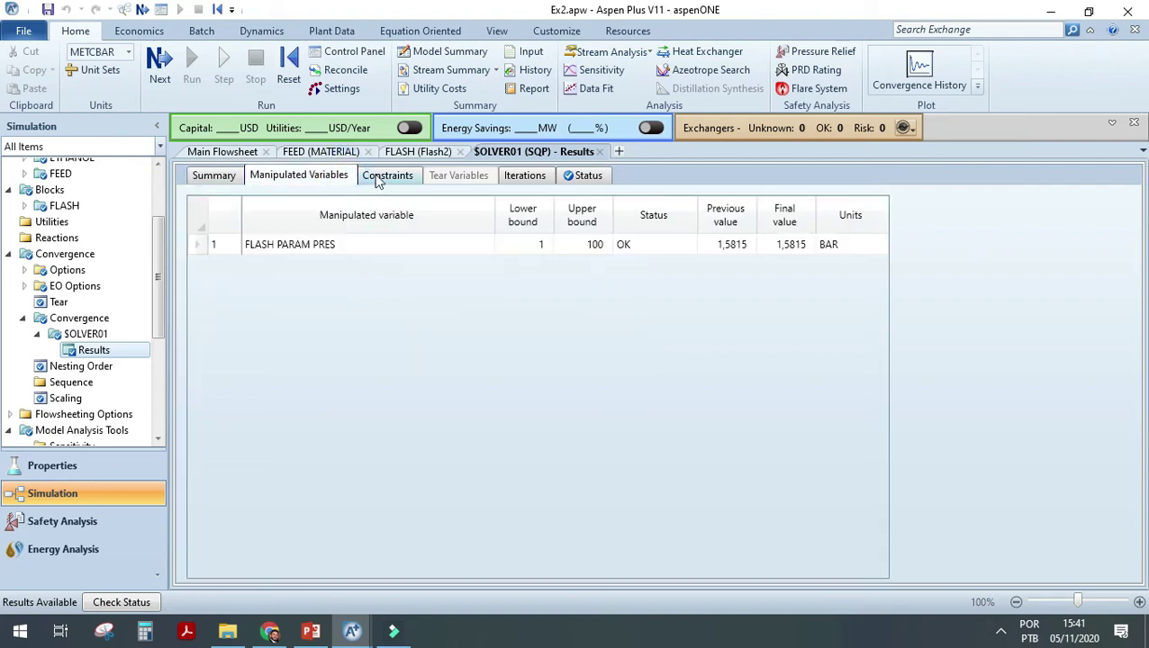
left_click(721, 249)
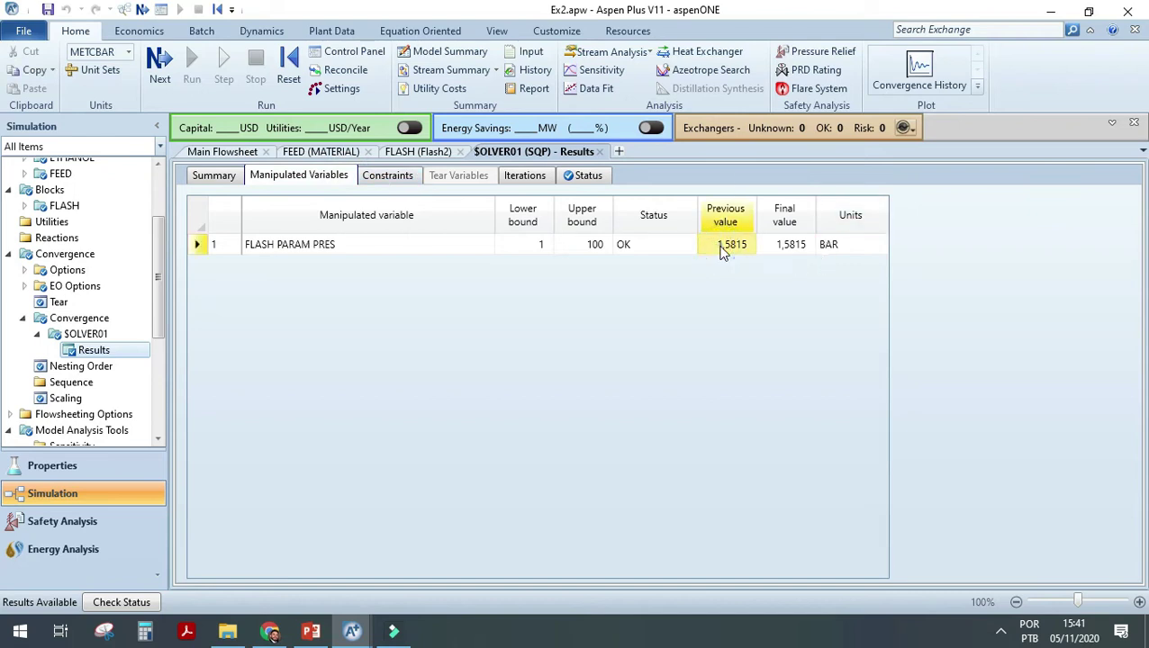
left_click(786, 247)
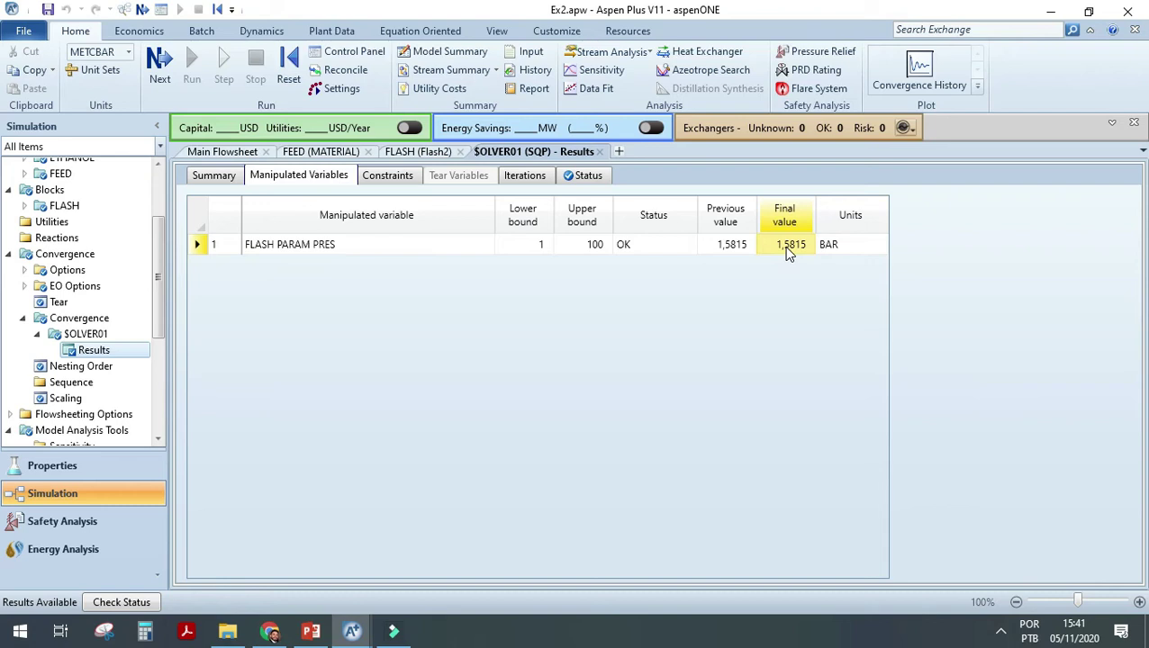
left_click(736, 245)
left_click(791, 248)
left_click(789, 246)
Return to the main flowsheet and select the CO2 stream and the FLASH block to review the optimized process.
left_click(232, 152)
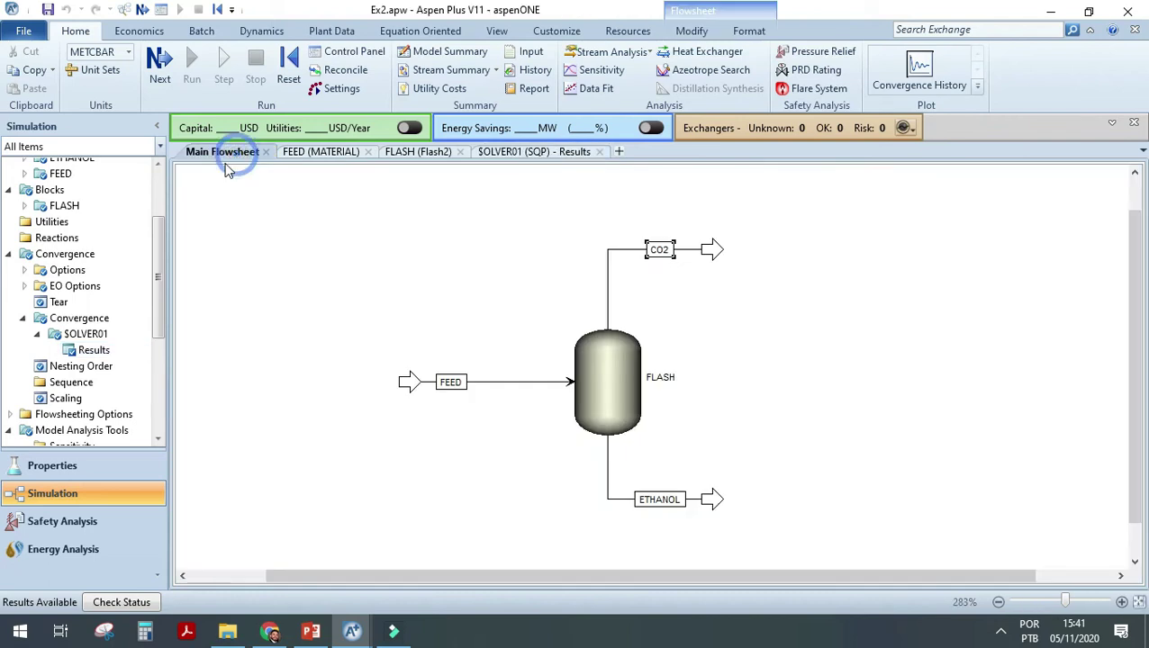
left_click(22, 318)
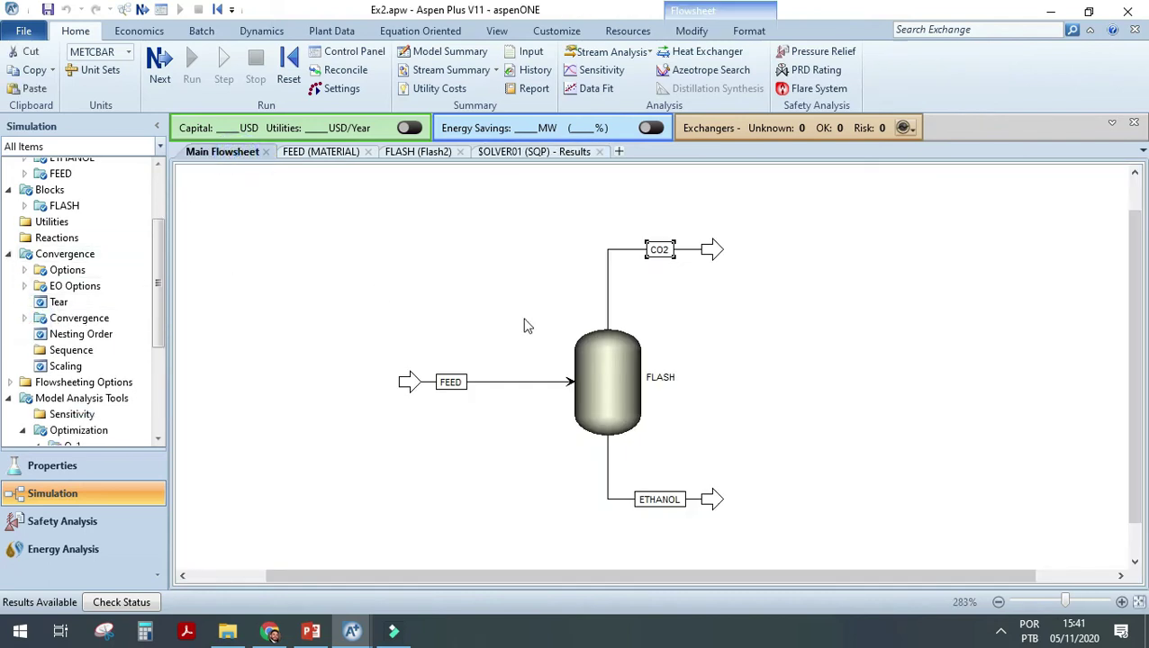
left_click_drag(369, 210, 780, 538)
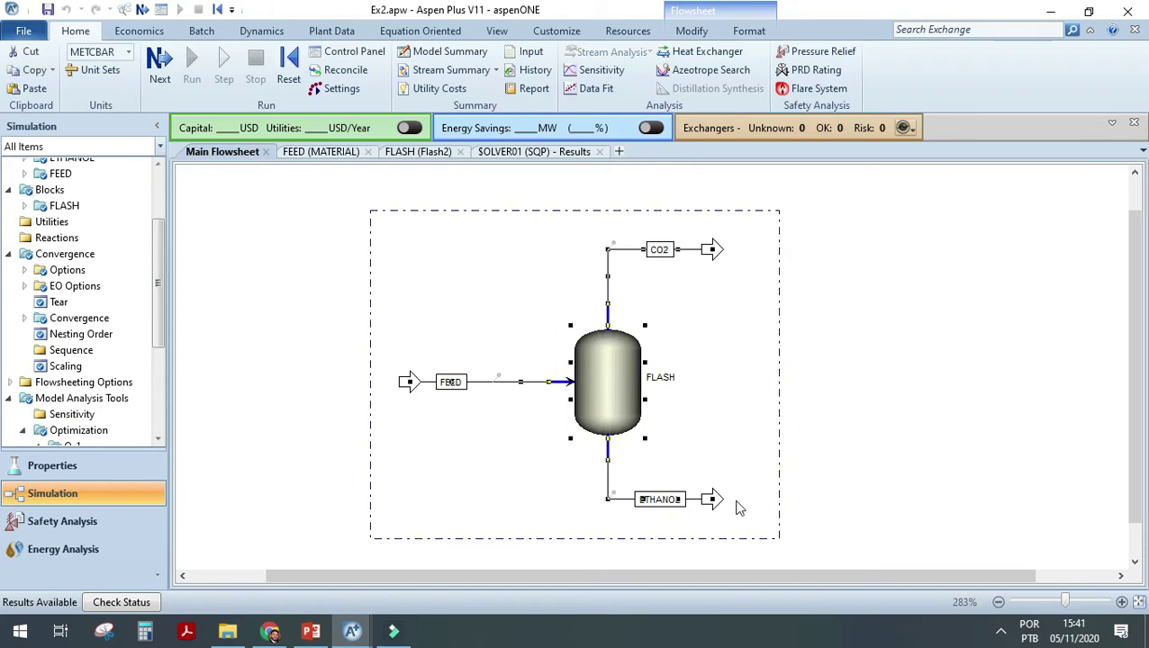
left_click(258, 348)
scroll(90, 333, "down", 4)
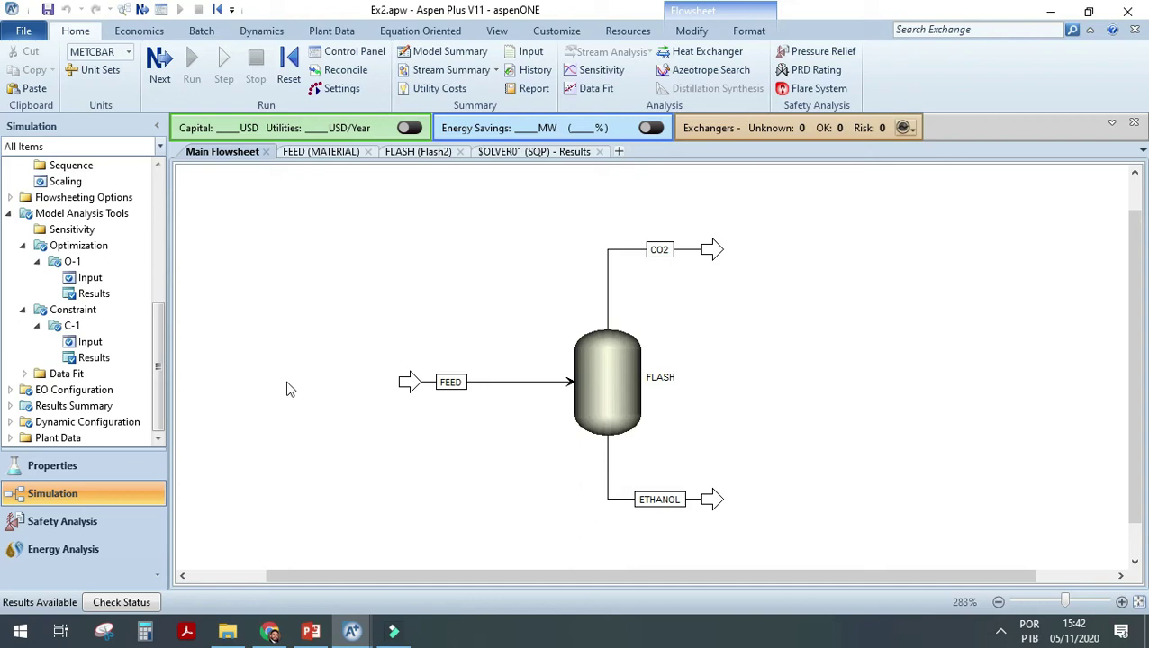
left_click(689, 250)
left_click(613, 388)
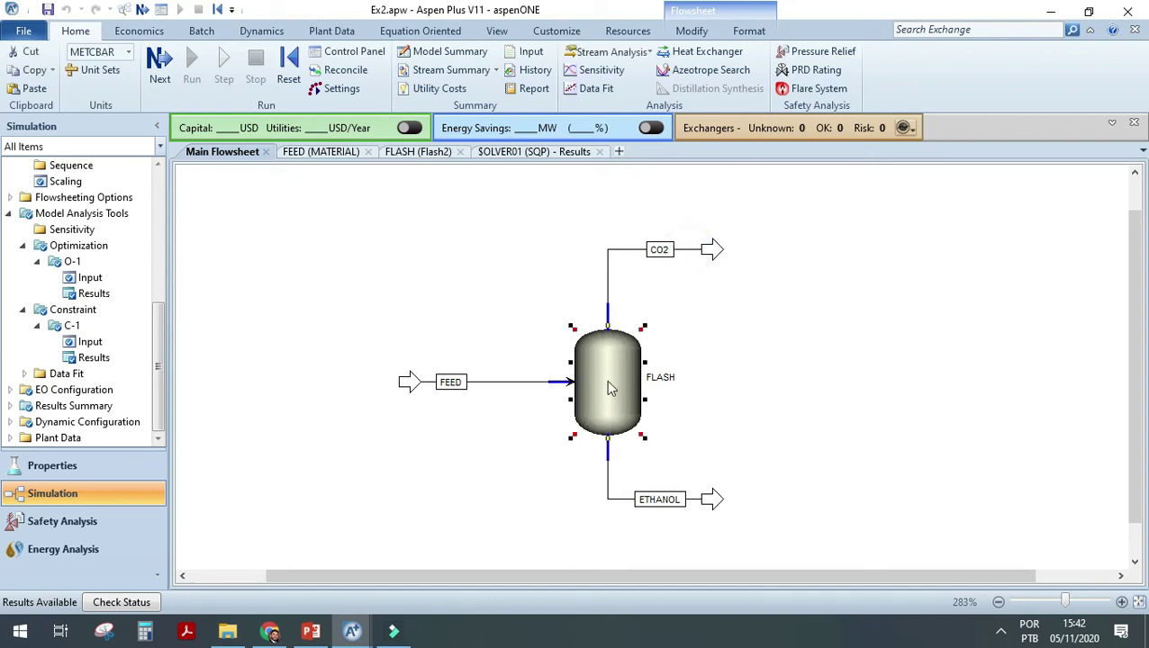
Switch to the PowerPoint slides and advance from the Exemplo 1 answer to the Exemplo 2 – Reator Tubular problem statement.
left_click(607, 486)
left_click(783, 406)
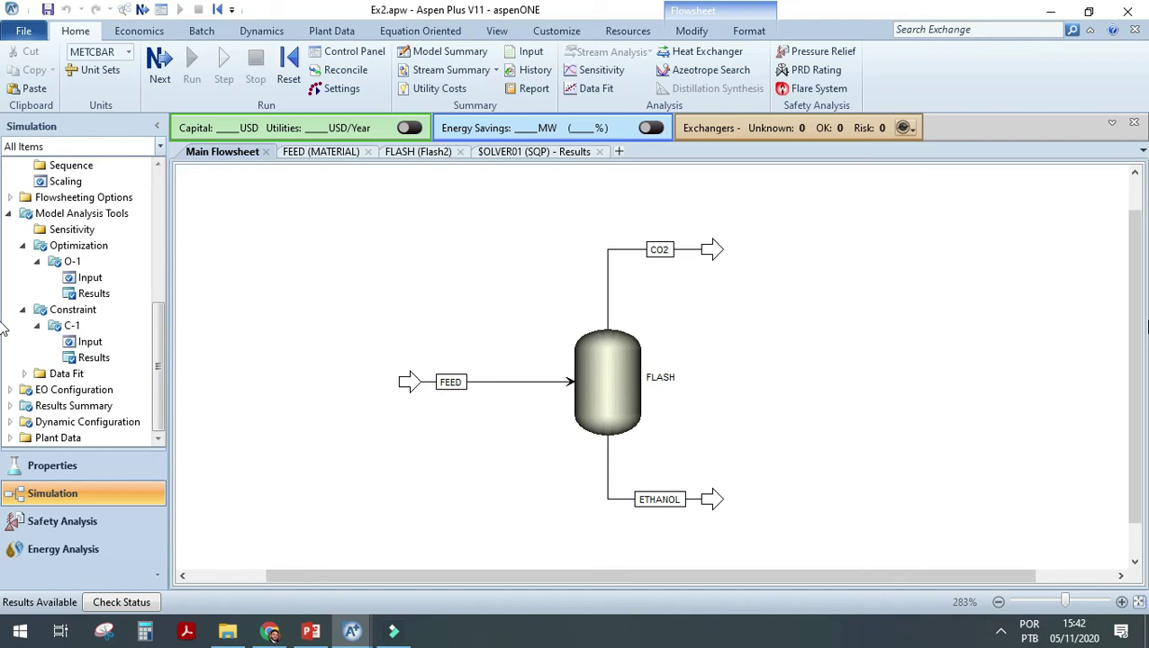
key("alt+Tab")
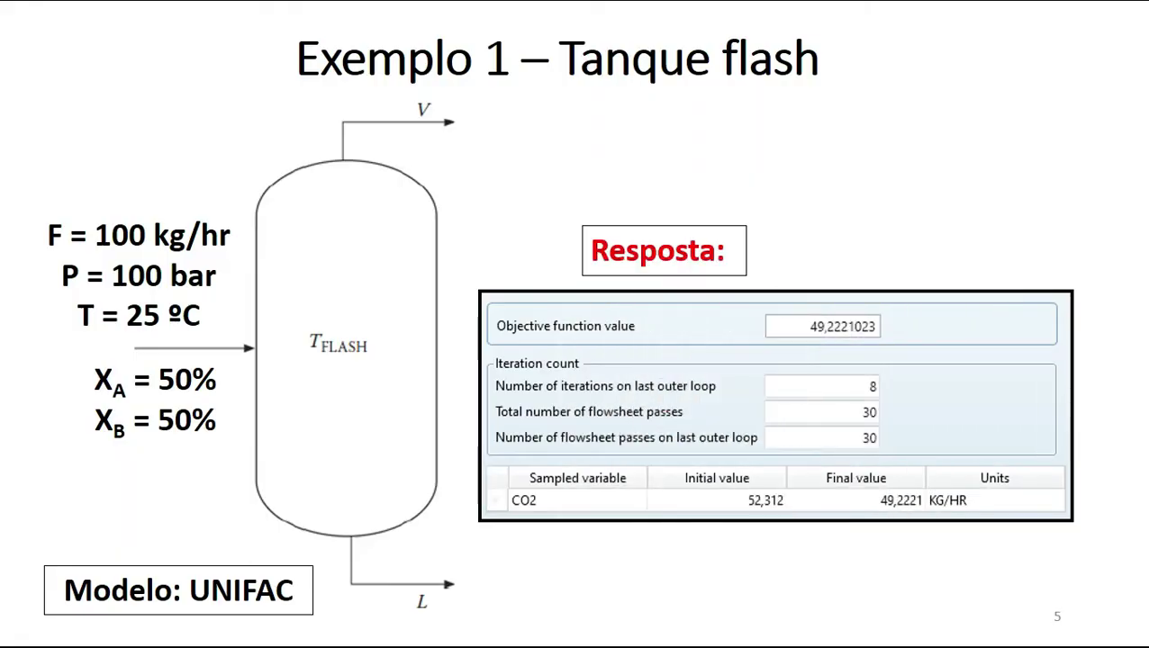
left_click(844, 346)
left_click(826, 346)
key("Left")
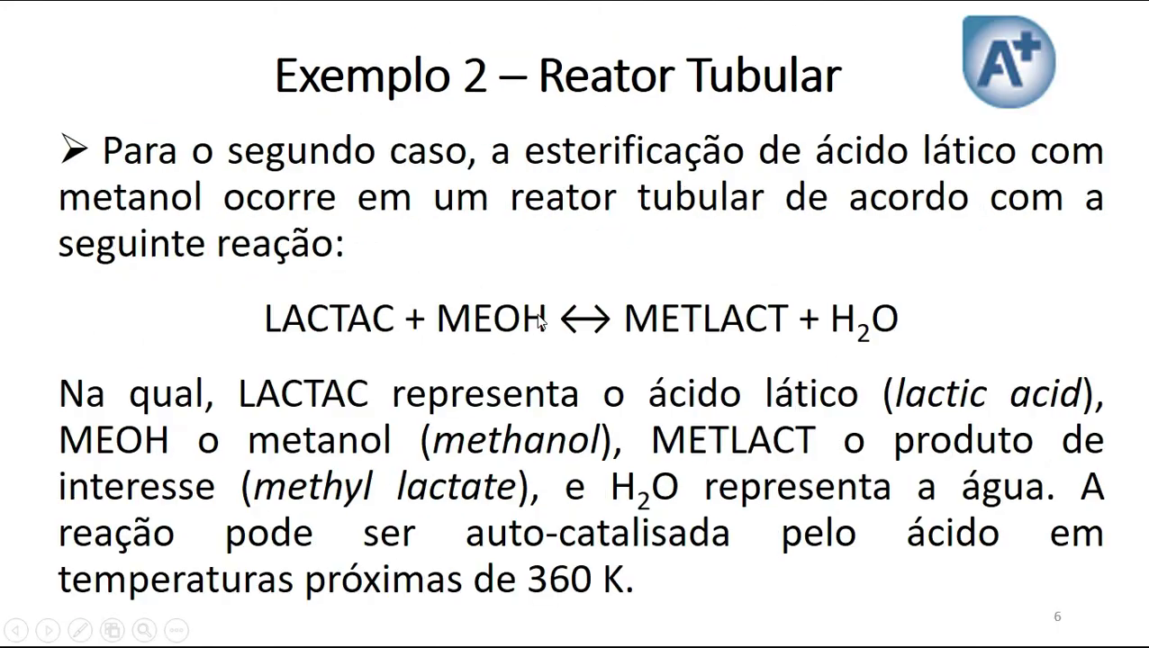
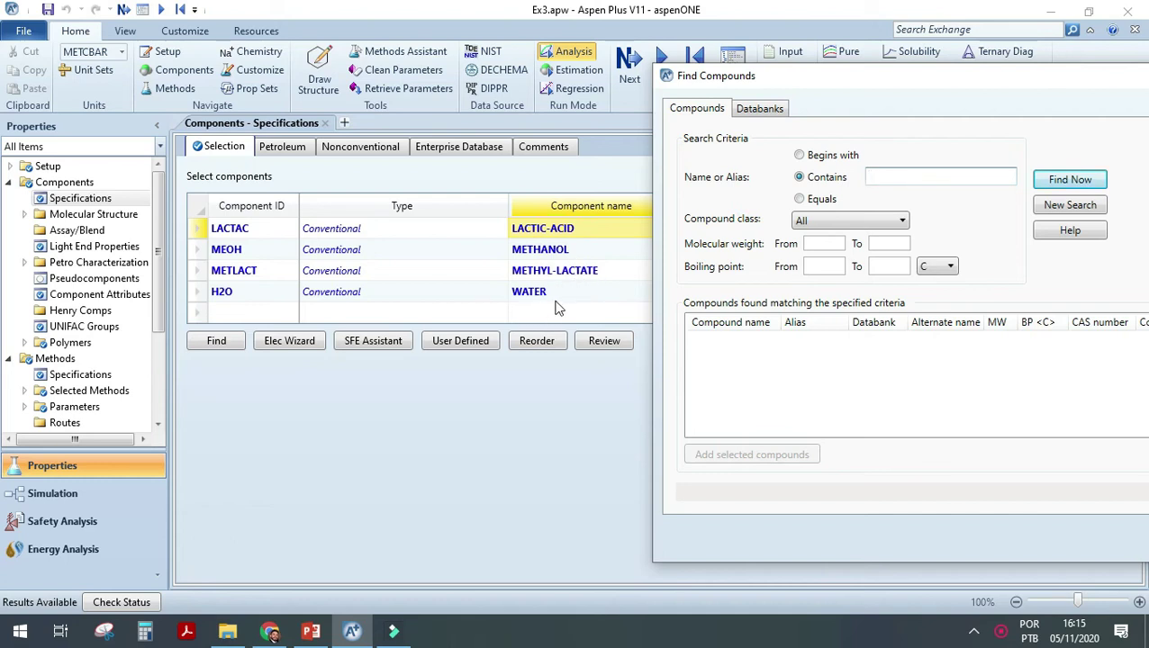
Dismiss the Find Compounds dialog and examine the component IDs LACTAC and MEOH in the components table.
left_click_drag(836, 75, 465, 77)
left_click(864, 76)
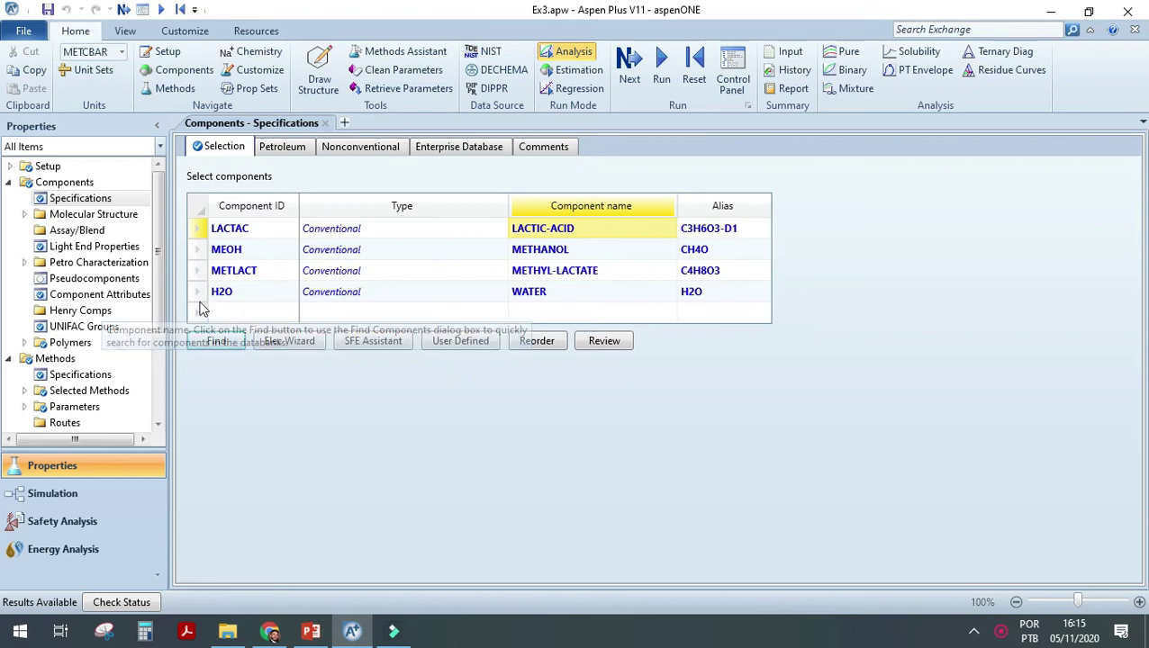
left_click(232, 230)
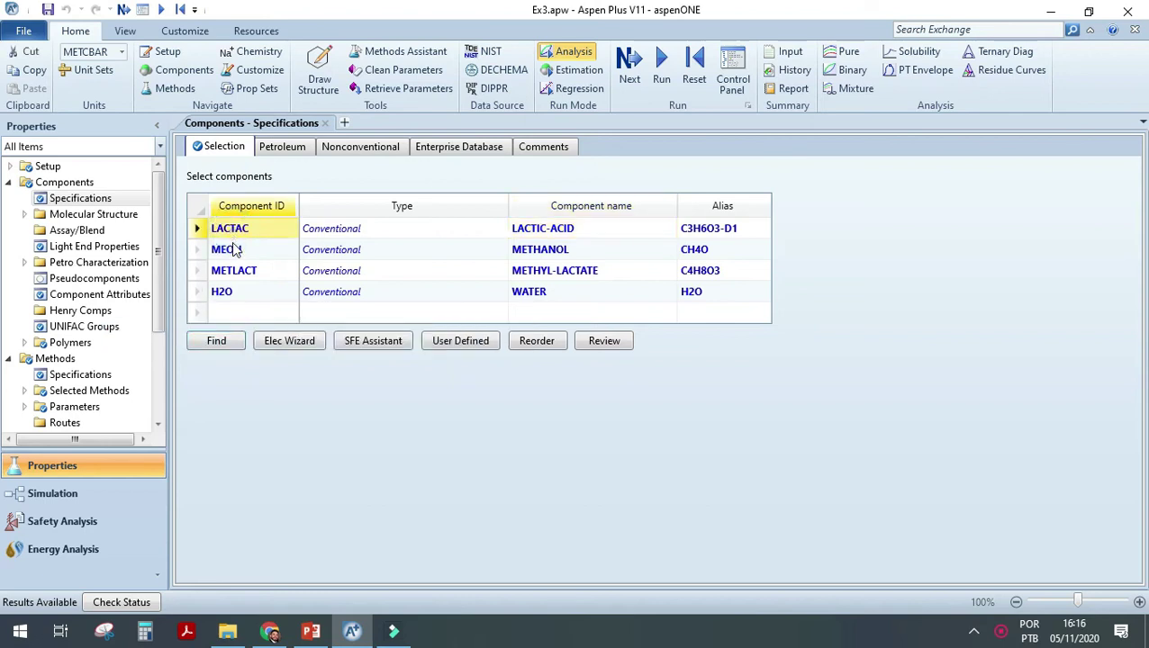
left_click(233, 251)
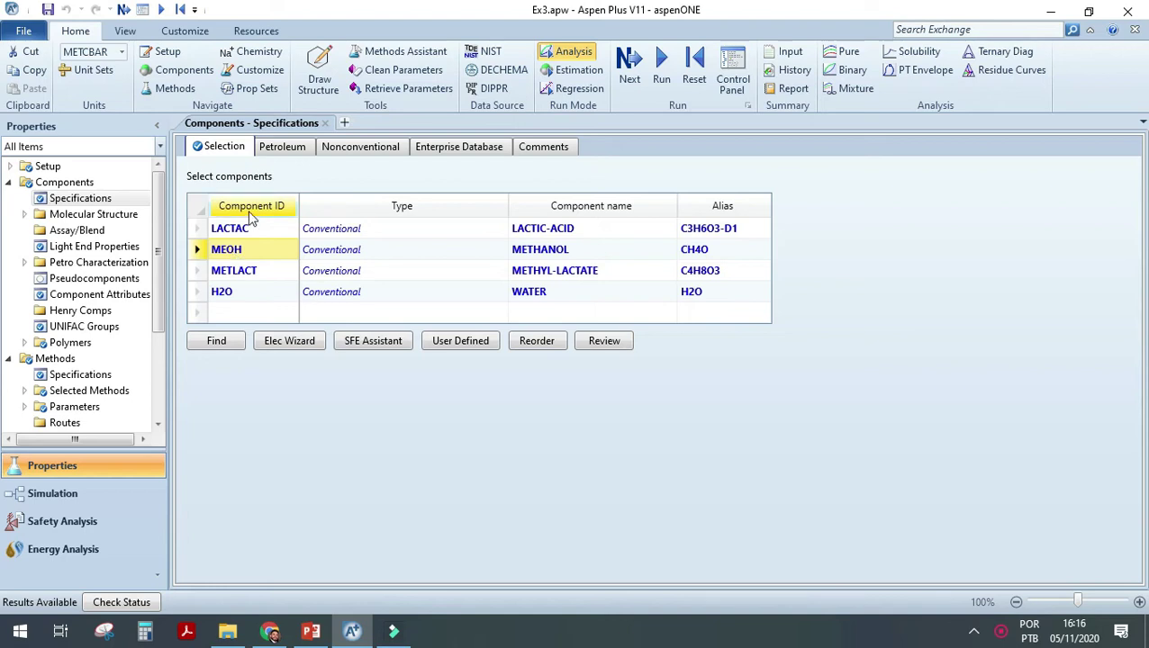
left_click(247, 227)
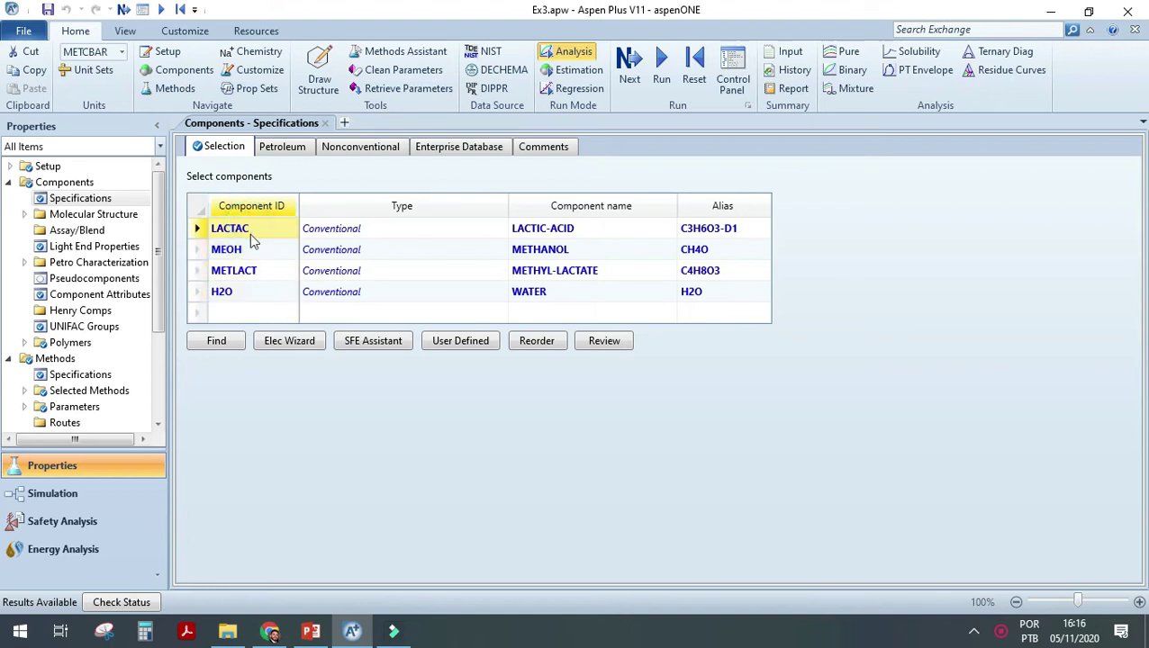
right_click(253, 239)
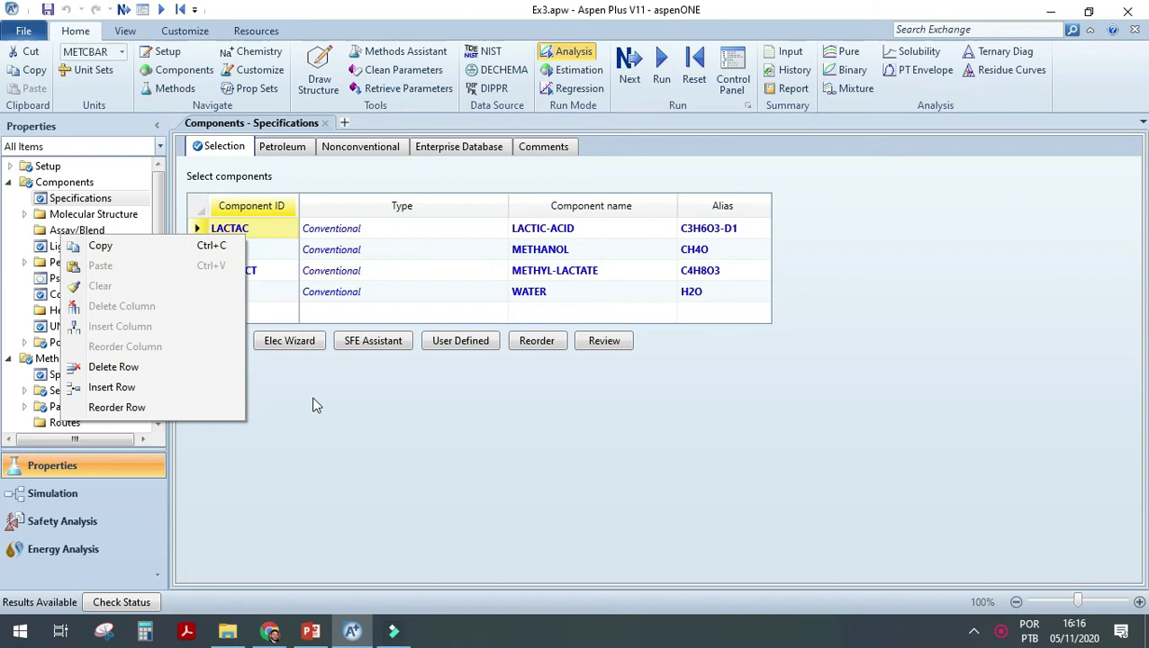
left_click(313, 405)
Go through the editable component IDs from LACTAC down to H2O in the components table.
left_click(239, 229)
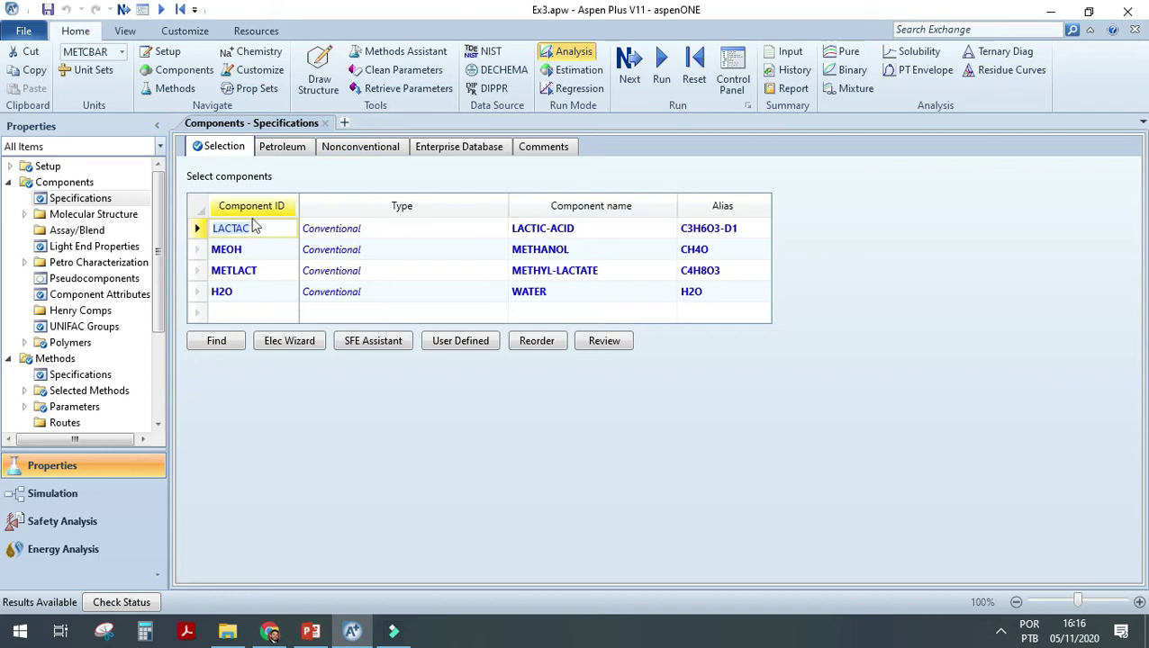
left_click(242, 250)
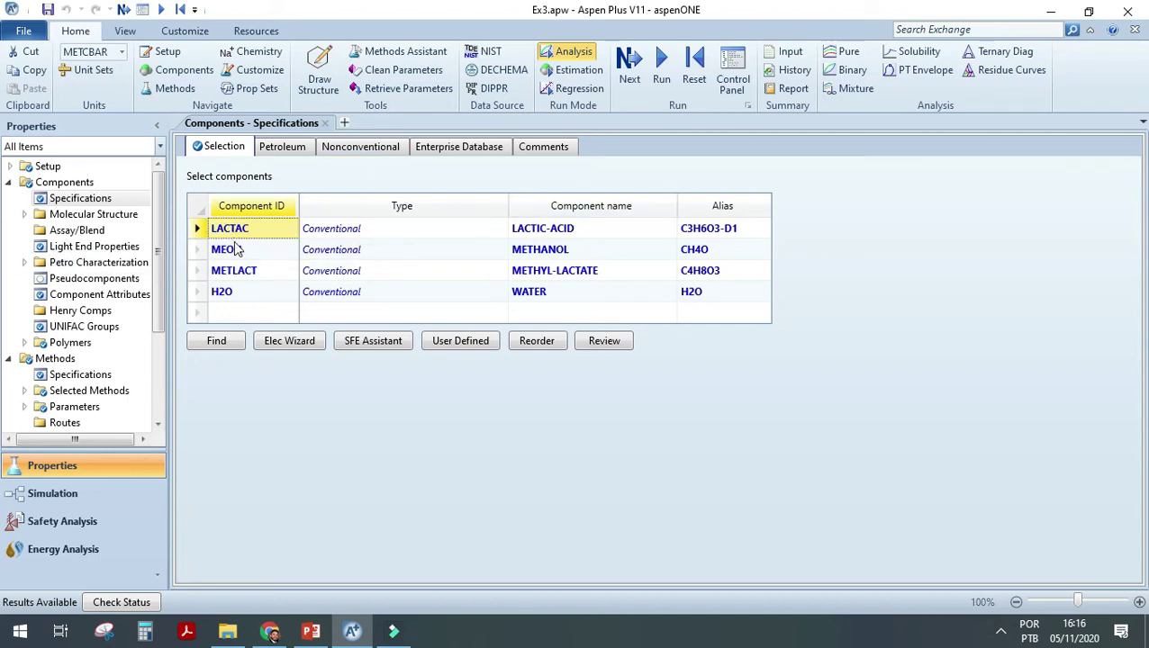
left_click(236, 250)
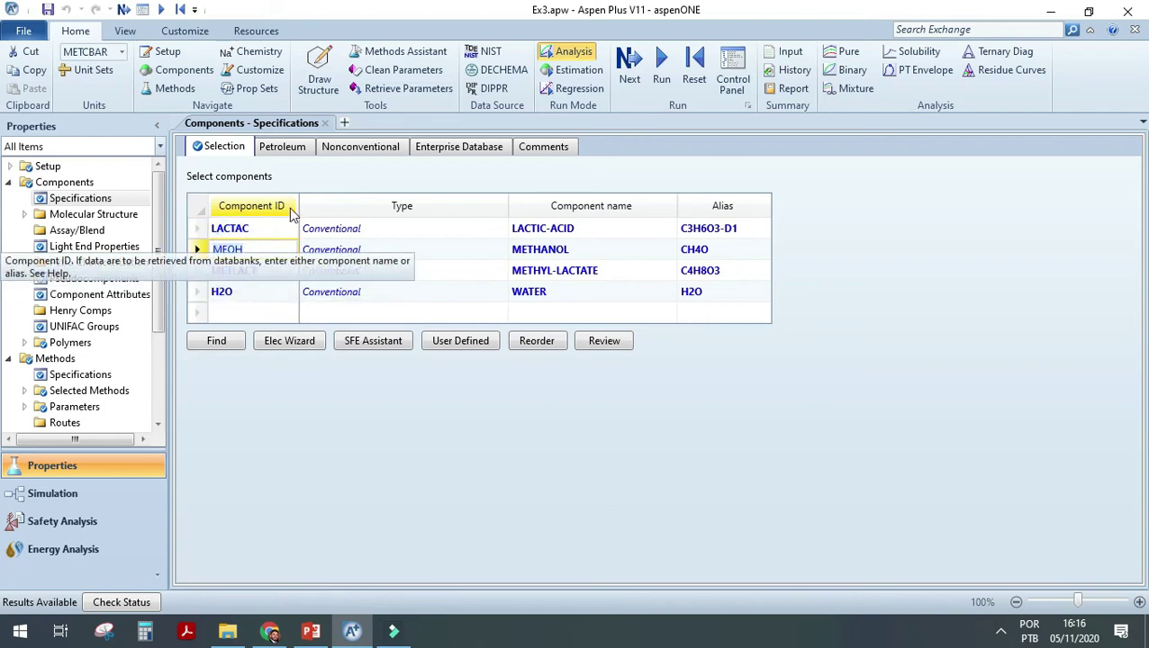
left_click(258, 296)
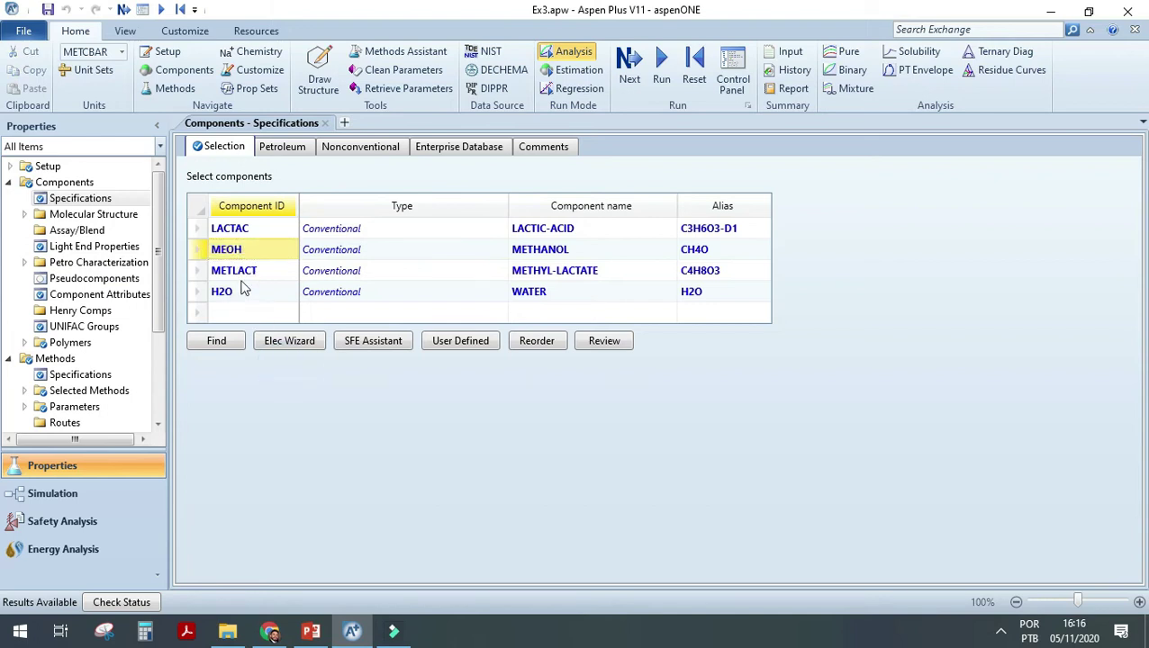
key("Down")
left_click(248, 295)
left_click(251, 232)
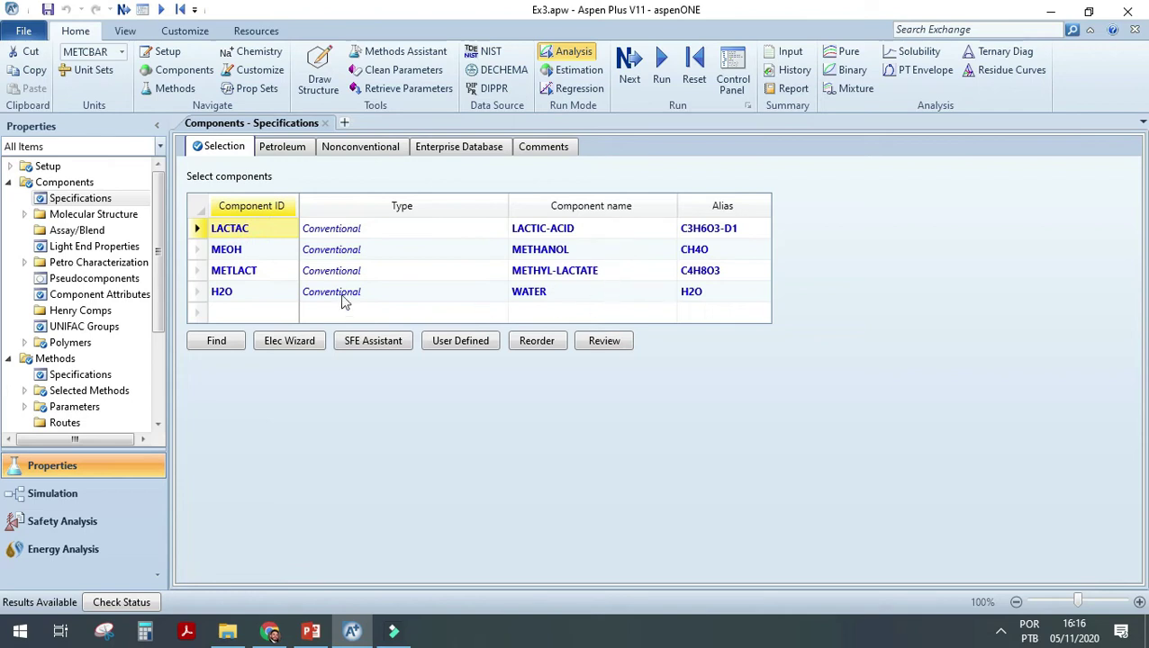
Open the property methods specifications to check the base method.
scroll(109, 308, "down", 3)
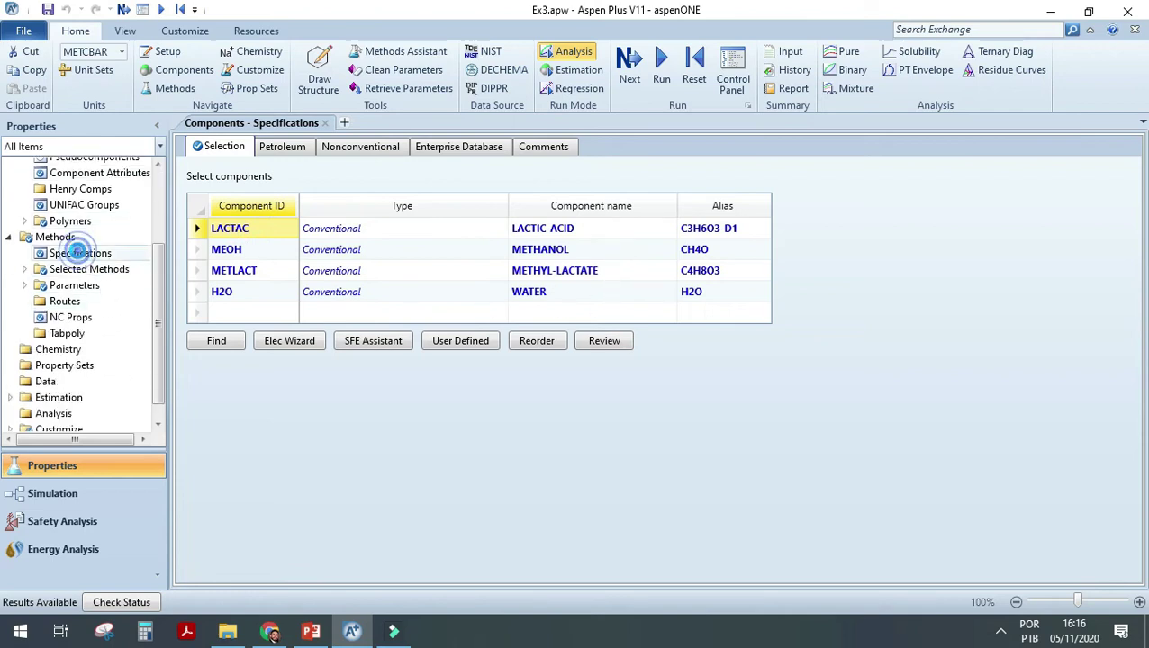
left_click(80, 253)
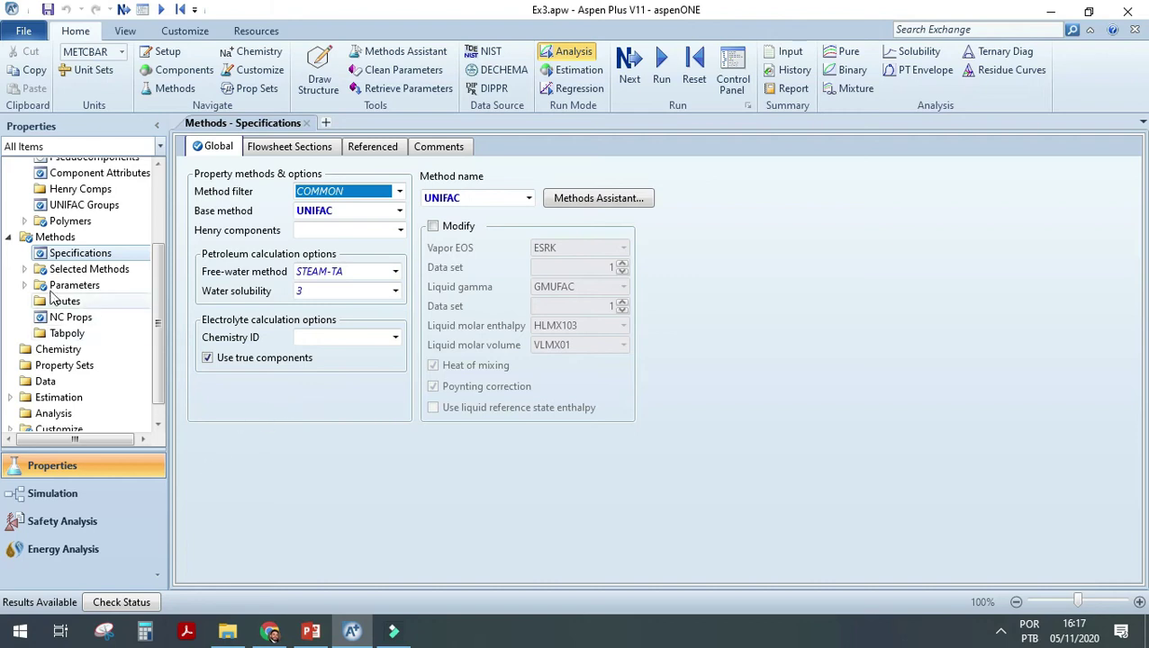
scroll(51, 297, "up", 3)
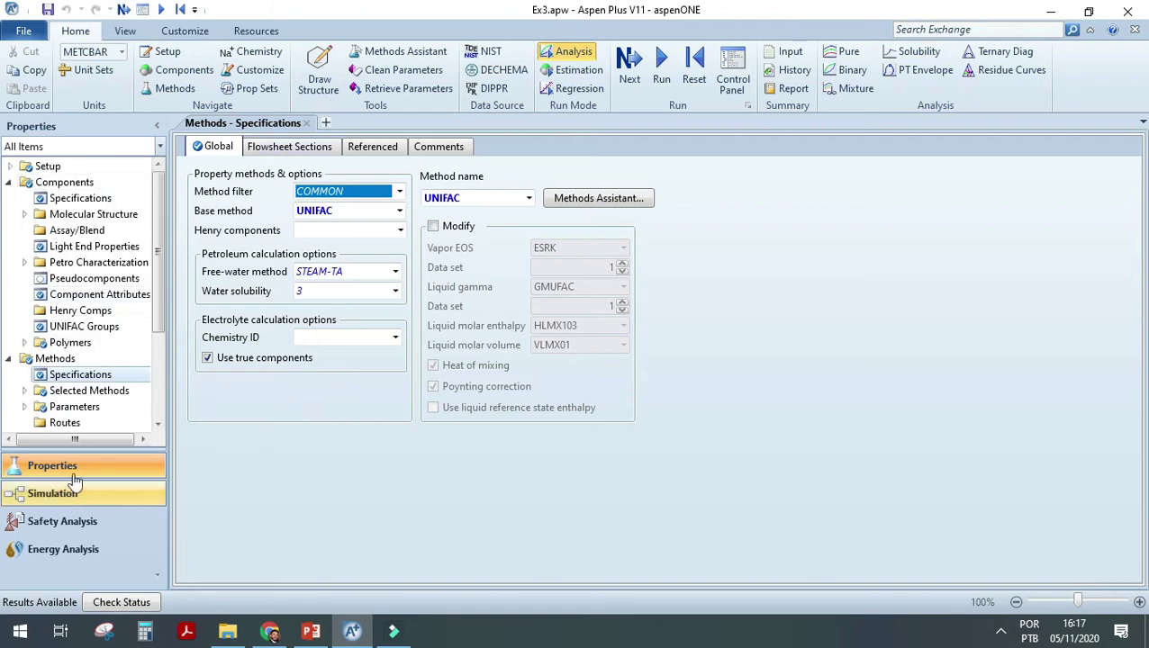
Switch to the Simulation environment and show the available reactor models to locate the RPlug type.
left_click(54, 494)
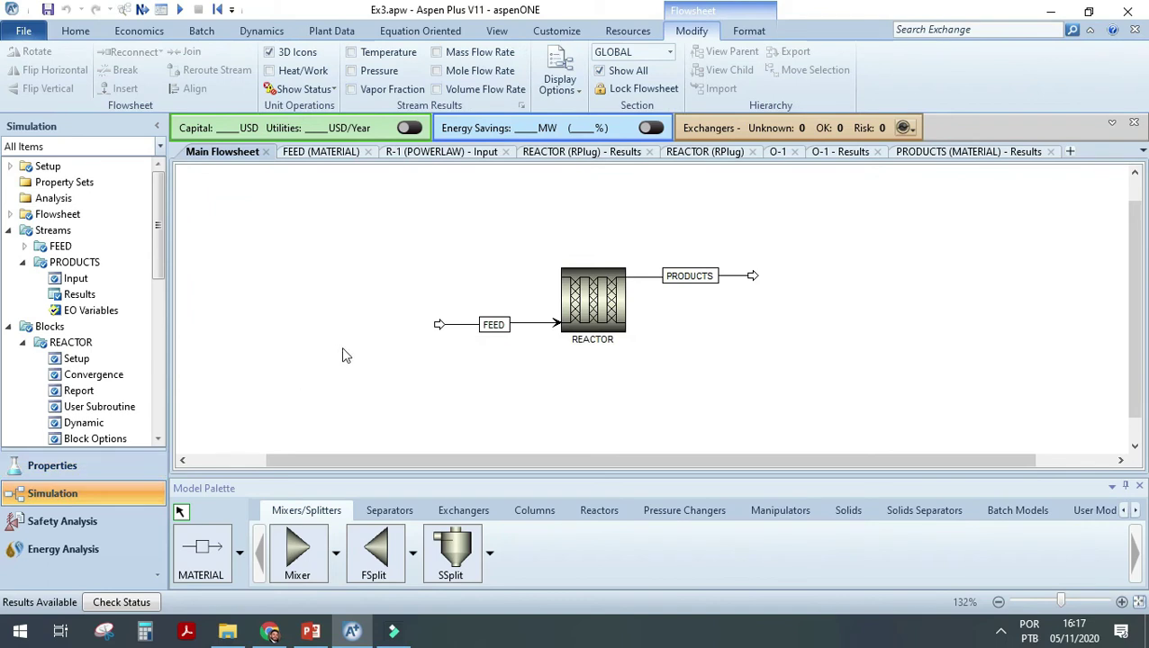
left_click(444, 326)
left_click(496, 397)
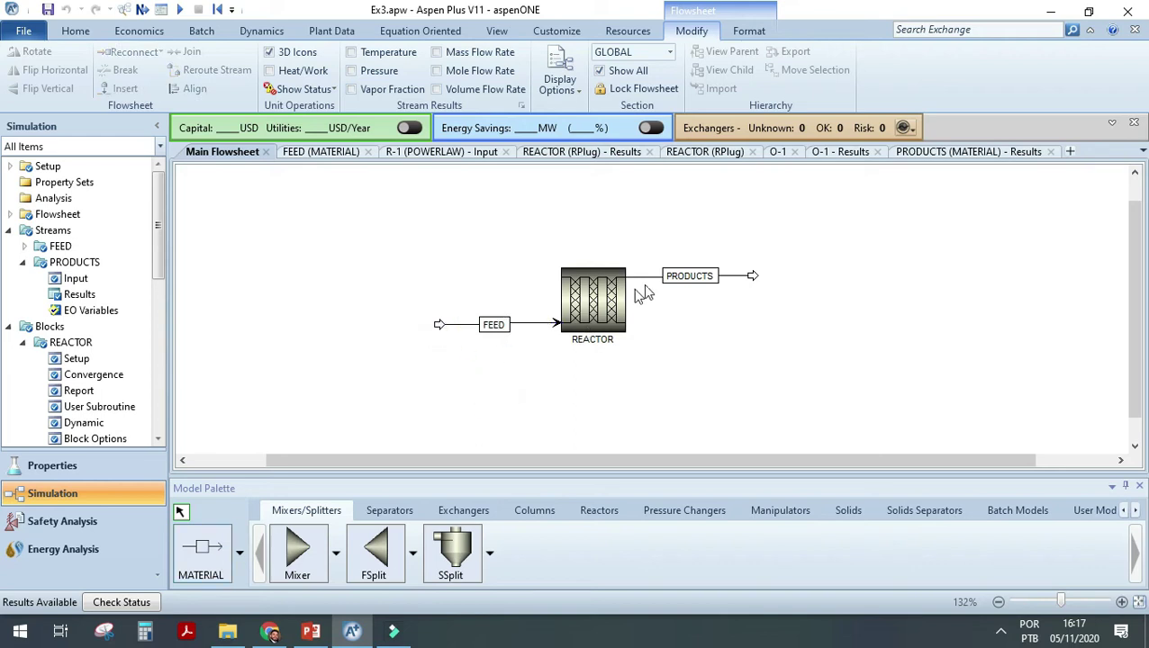
left_click(587, 520)
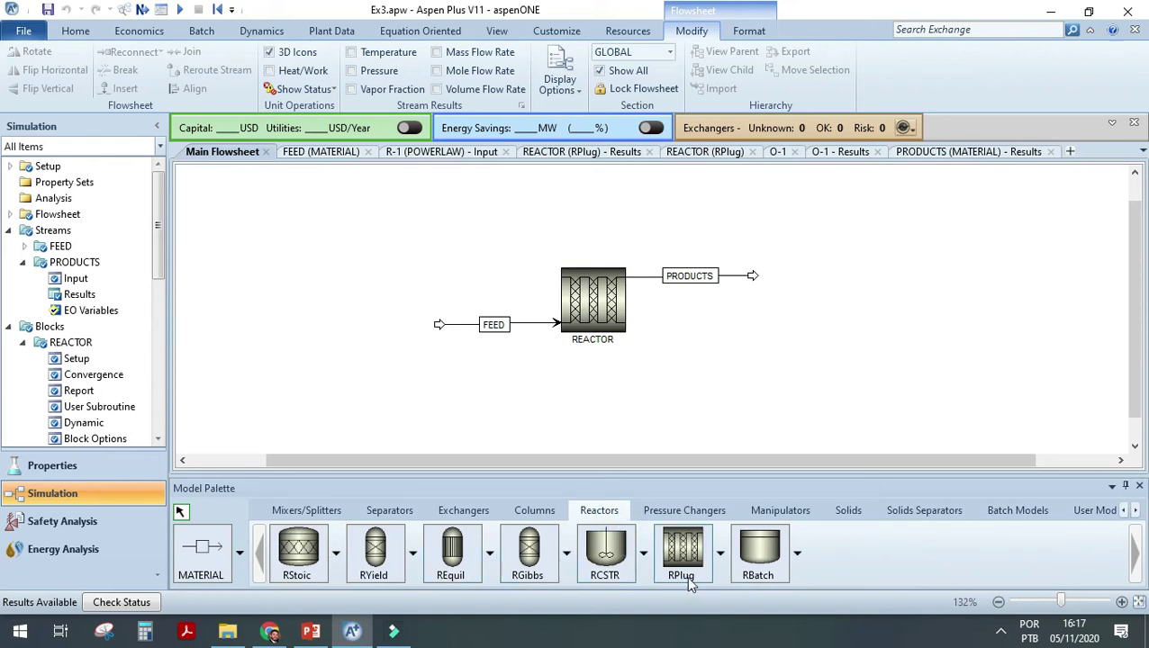
left_click(679, 371)
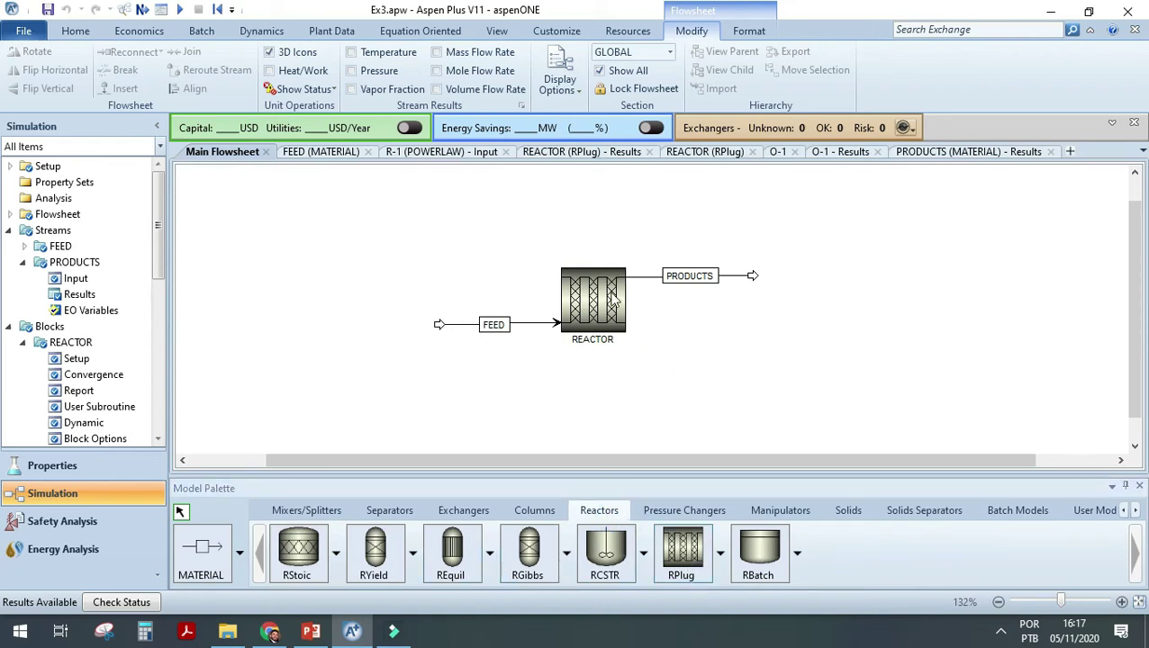
Examine how the FEED and PRODUCTS streams connect to the REACTOR block on the main flowsheet.
left_click(655, 278)
left_click(538, 315)
left_click(592, 329)
left_click(753, 275)
Open the FEED stream specifications and enter a pressure of 1 bar.
left_click(457, 326)
double_click(457, 326)
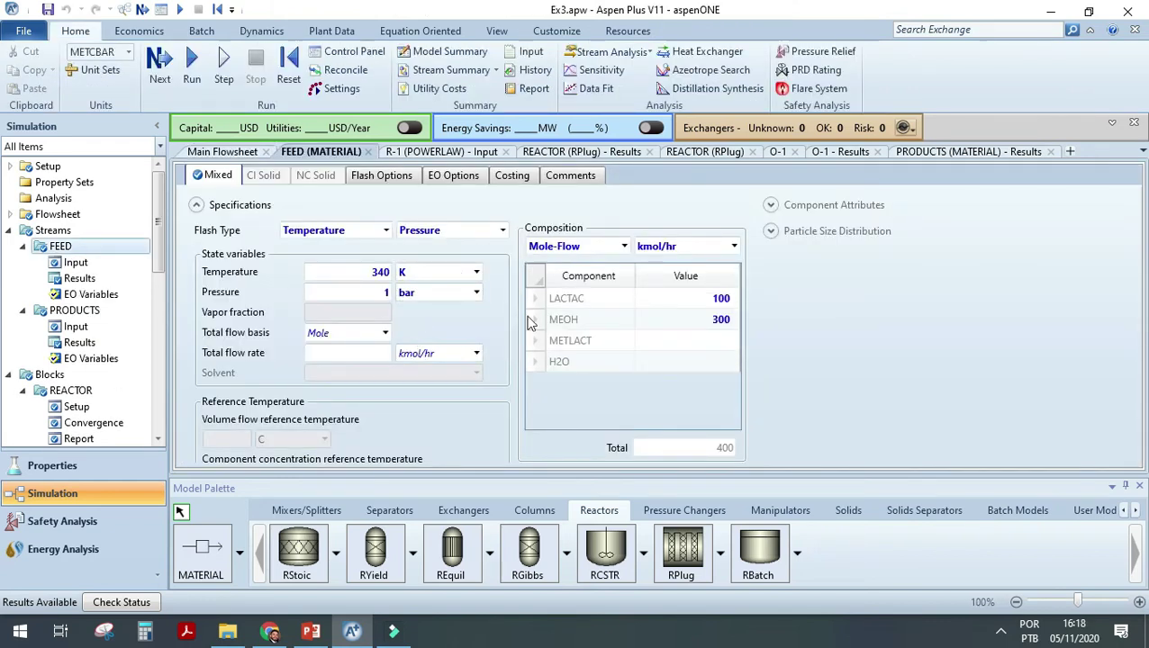
double_click(385, 292)
key("BackSpace")
type("1")
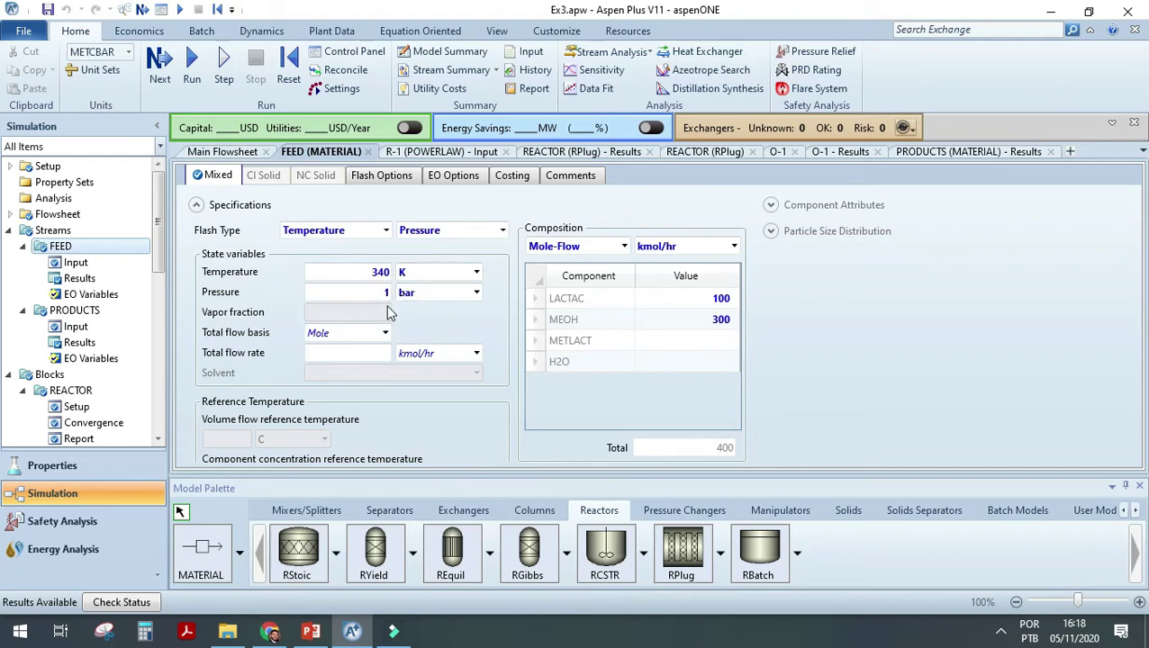
Review the FEED composition basis options and the mole flows of LACTAC and MEOH.
left_click(655, 297)
left_click(655, 319)
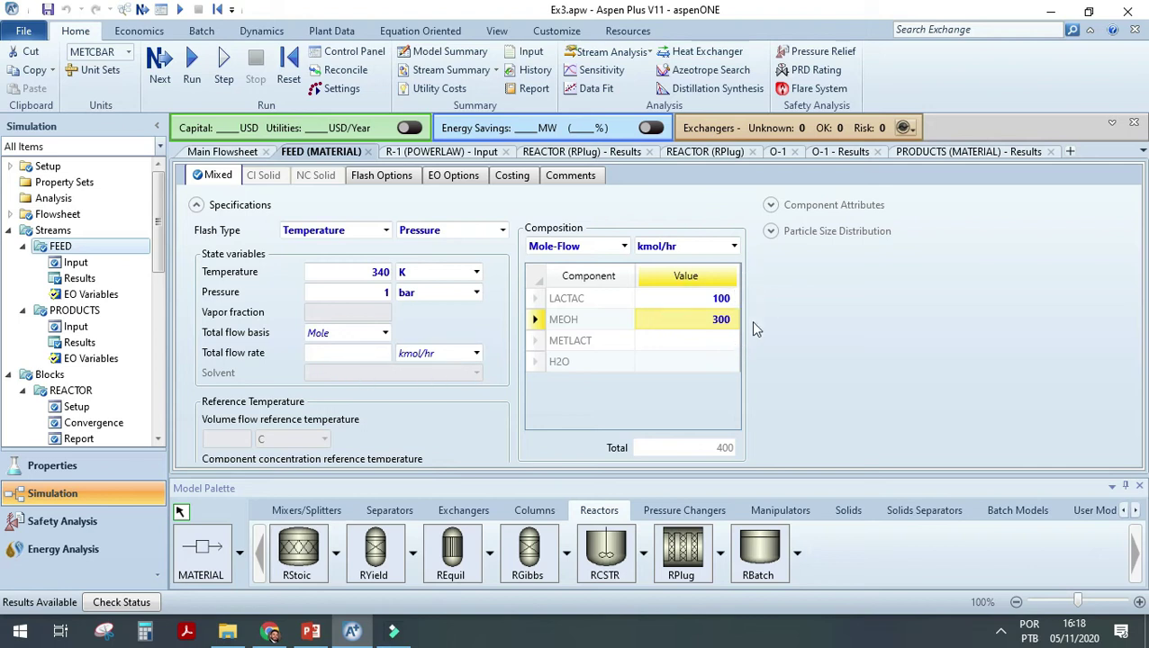
left_click(624, 248)
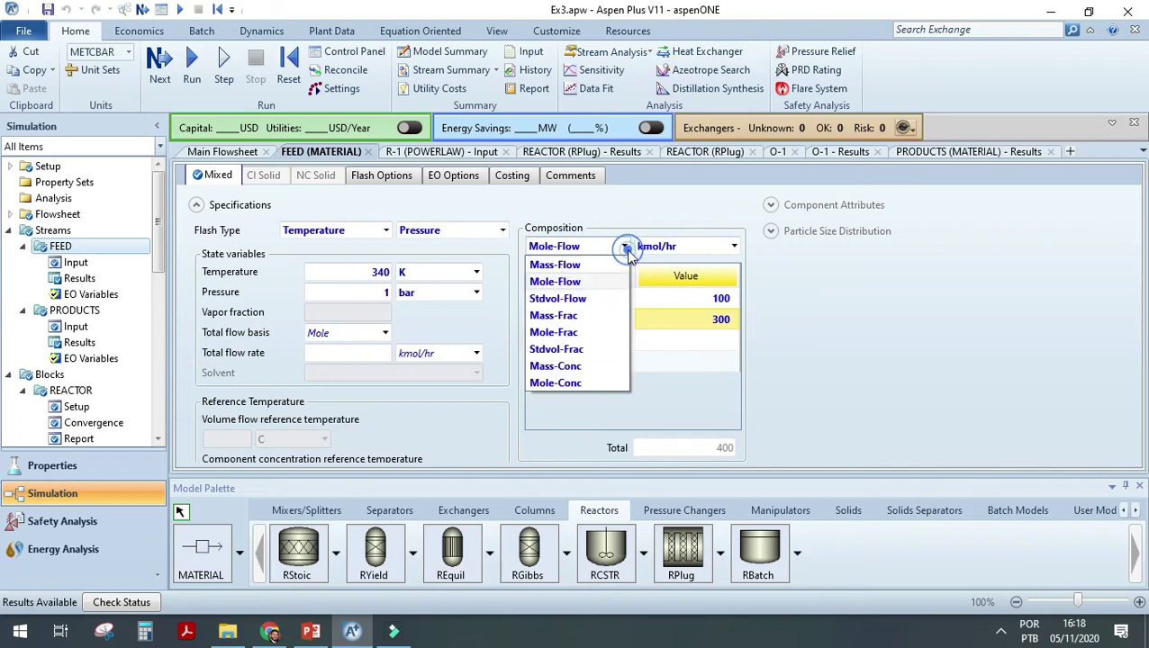
left_click(632, 210)
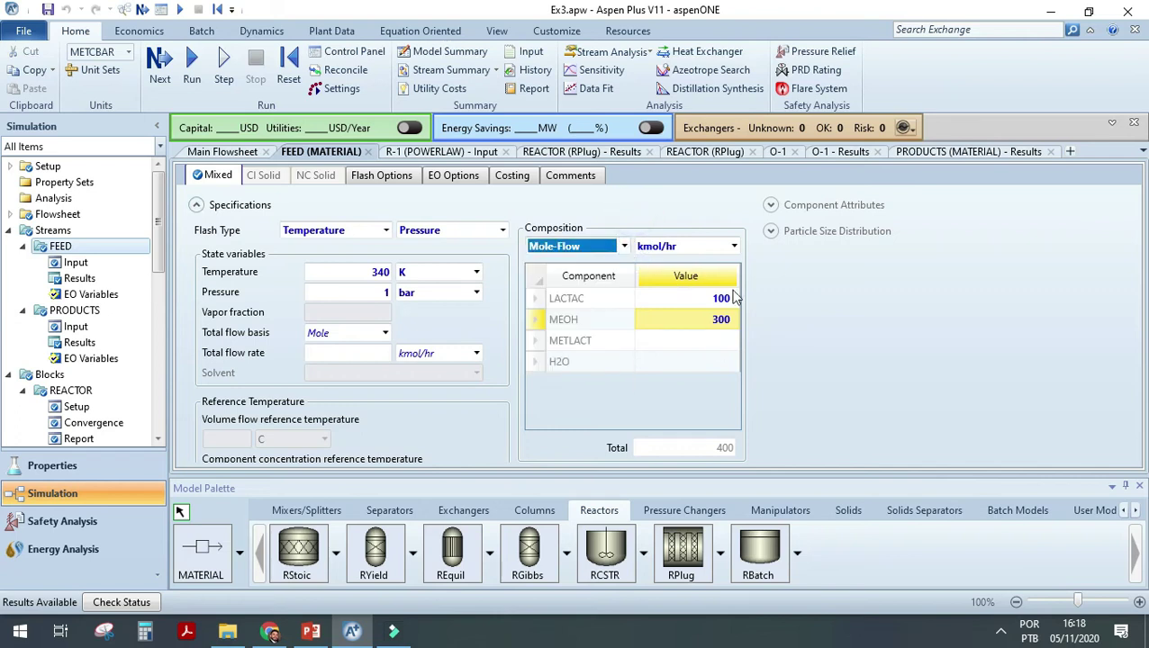
left_click(723, 303)
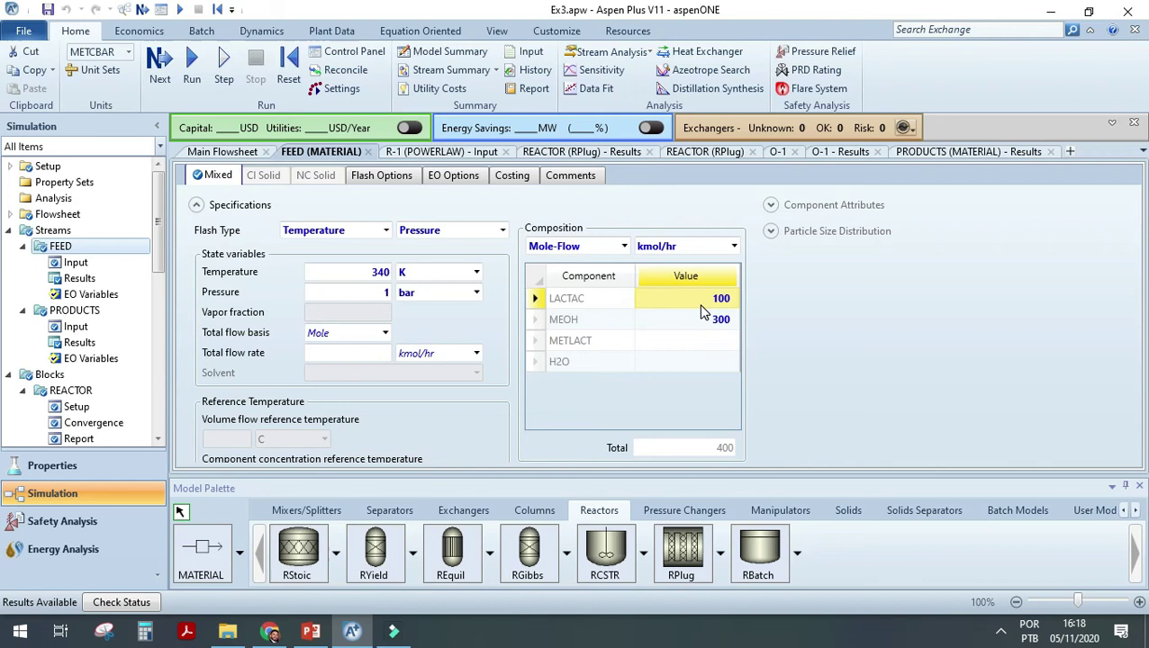
left_click(706, 323)
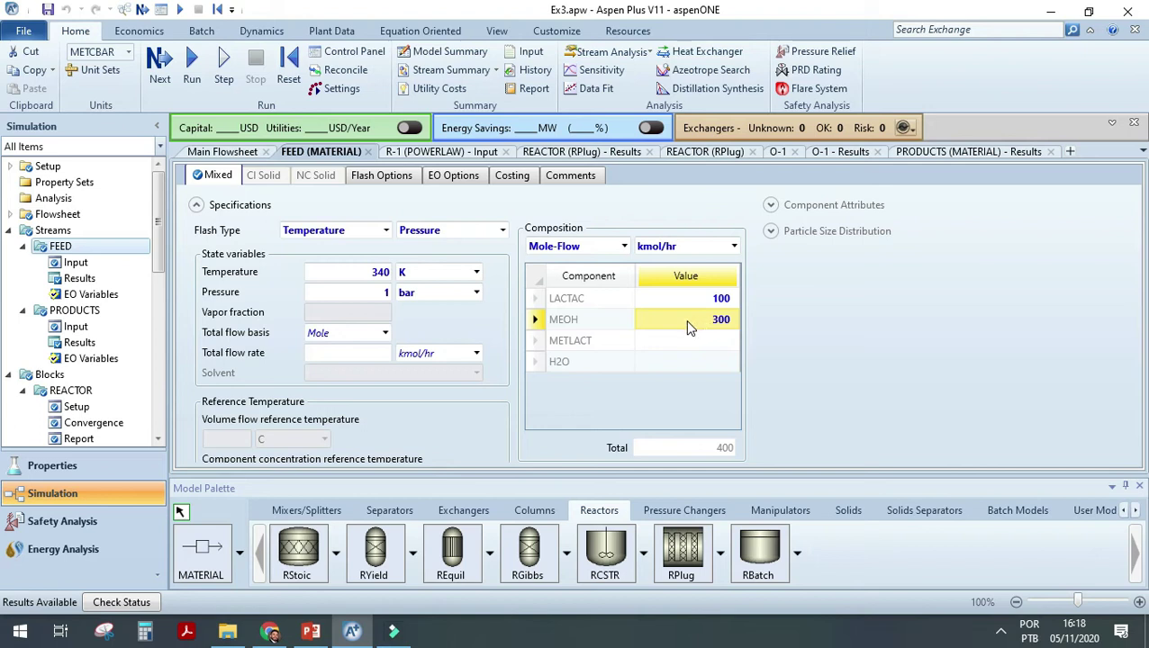
Open the REACTOR block from the main flowsheet and review its reactor type and operating condition.
left_click(236, 152)
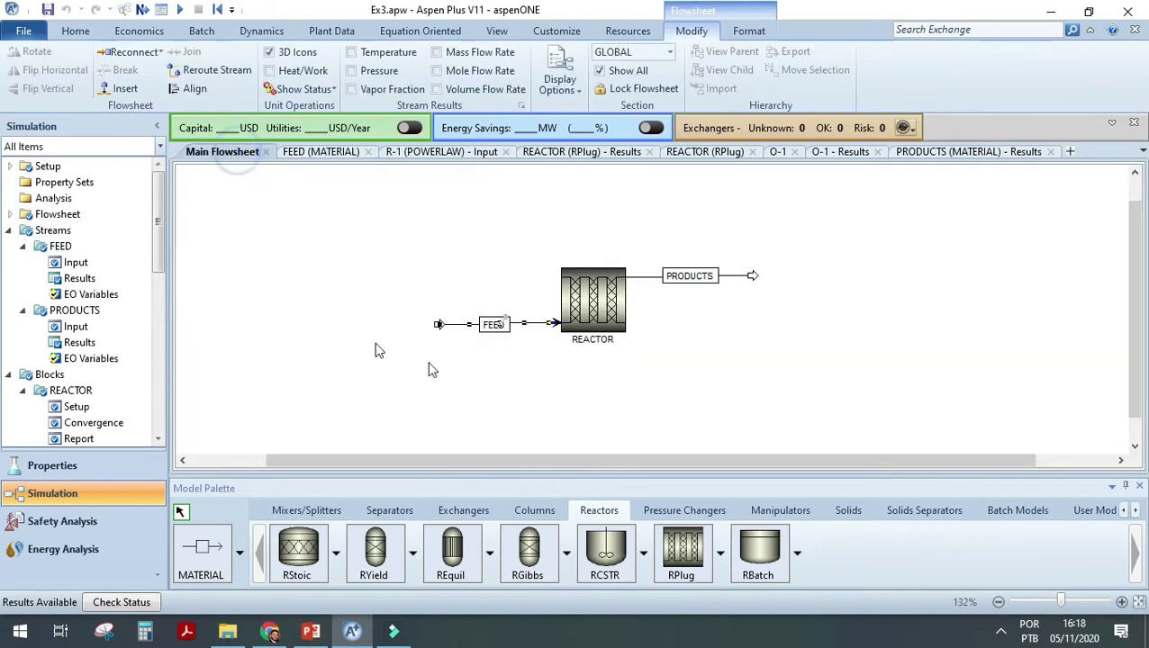
left_click(594, 308)
double_click(594, 308)
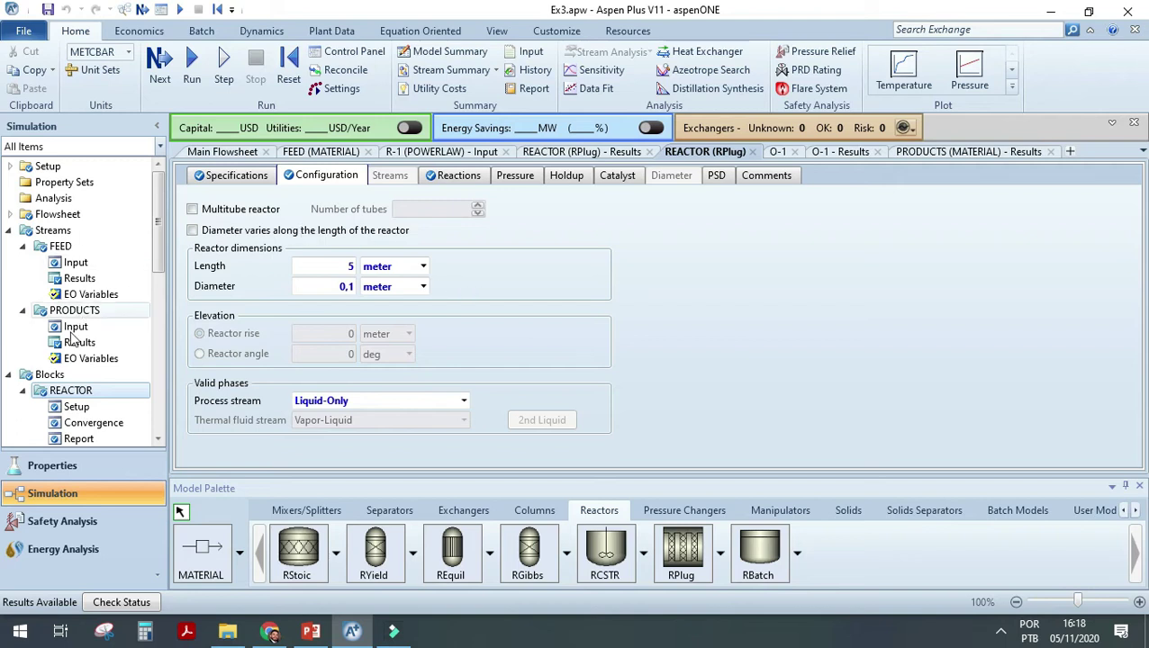
left_click(253, 180)
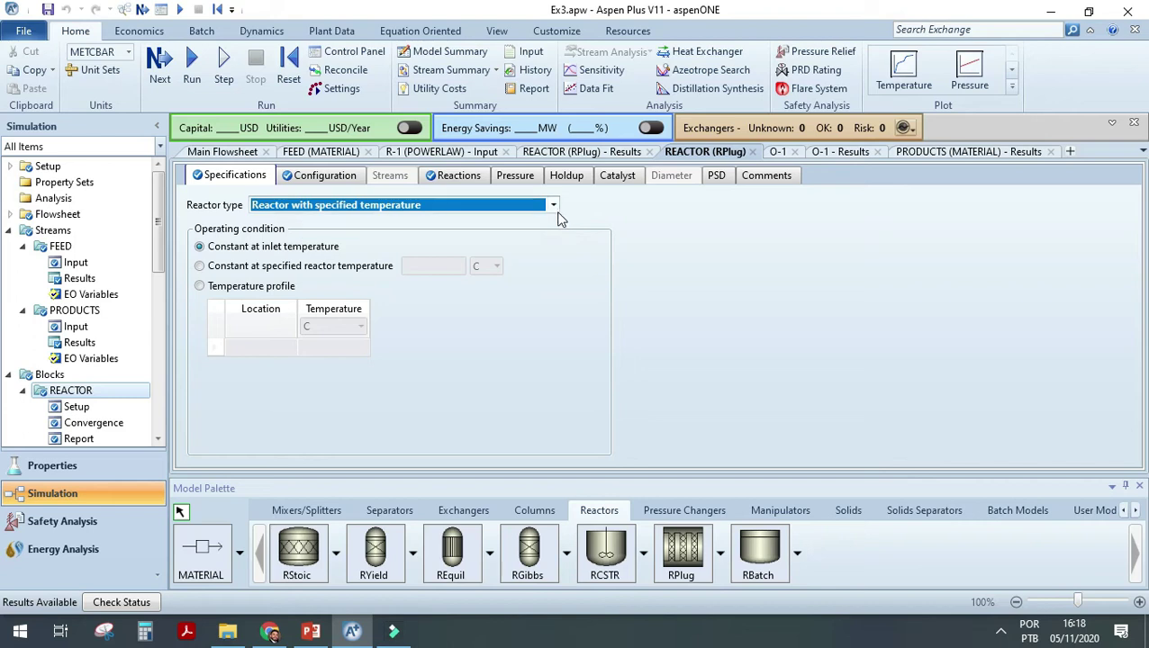
left_click(659, 214)
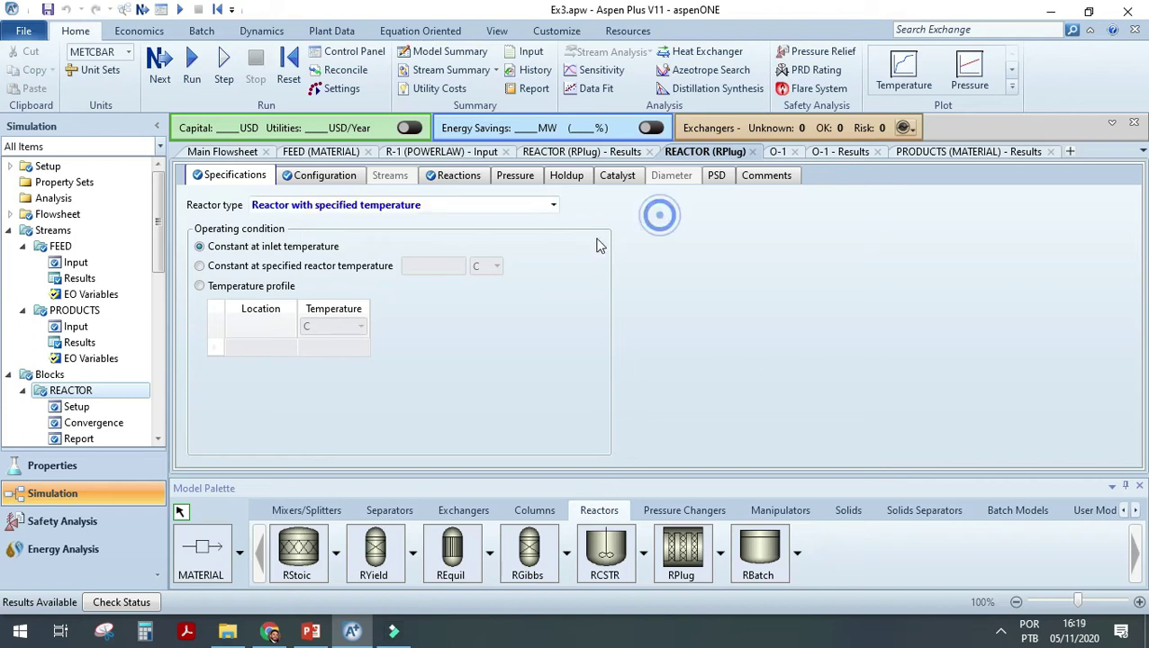
left_click(244, 252)
left_click(295, 253)
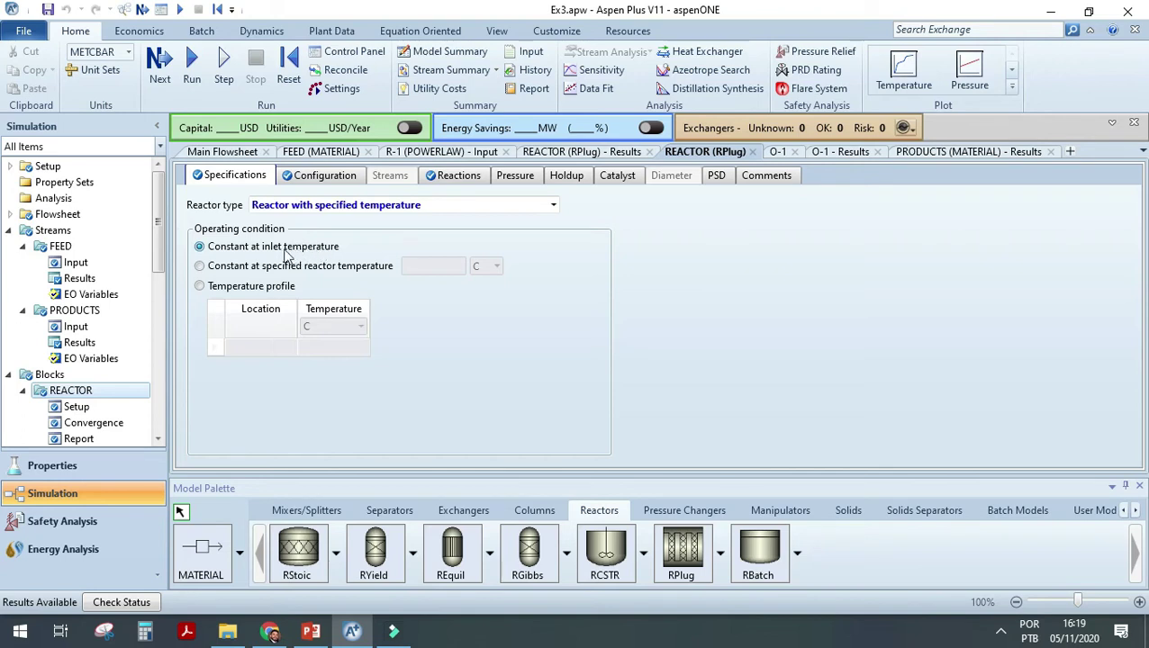
Examine the REACTOR's dimensions and valid phases, along with the reaction sets included in the model.
left_click(309, 180)
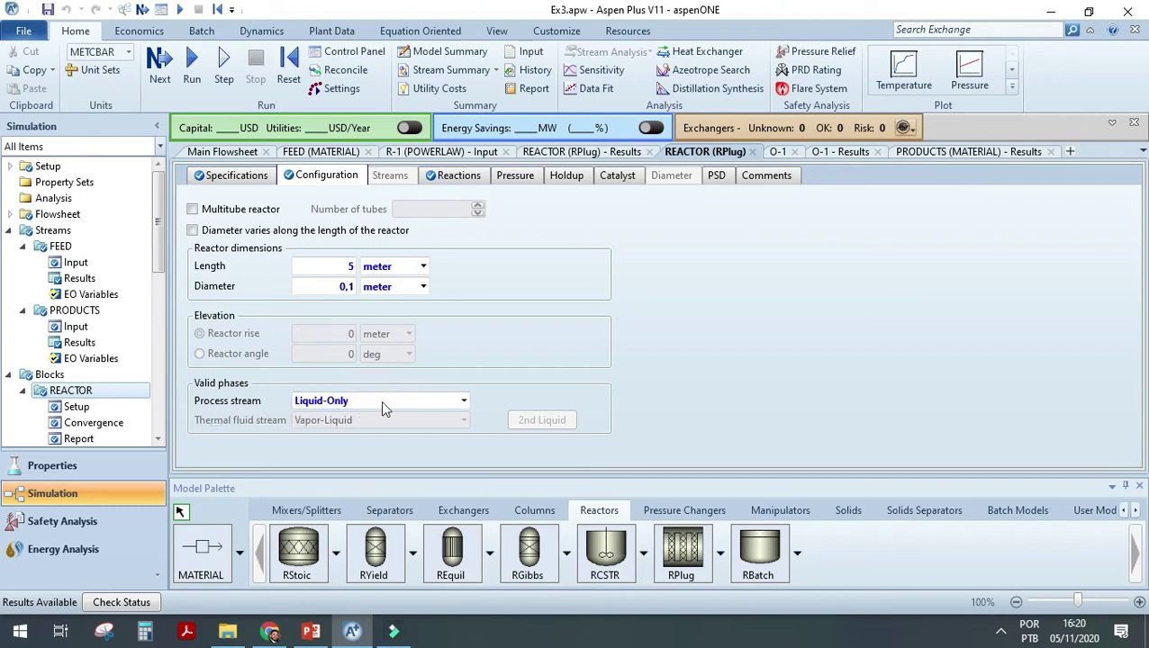
left_click(442, 179)
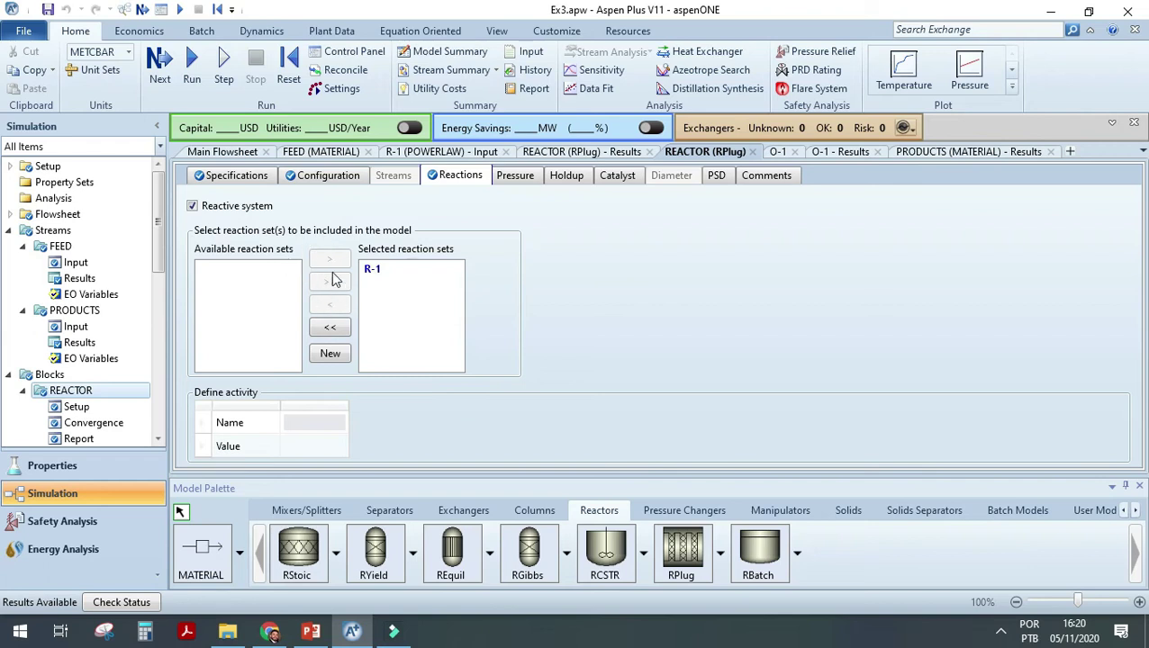
Open the R-1 reaction set under Reactions and view its stoichiometry.
left_click(377, 269)
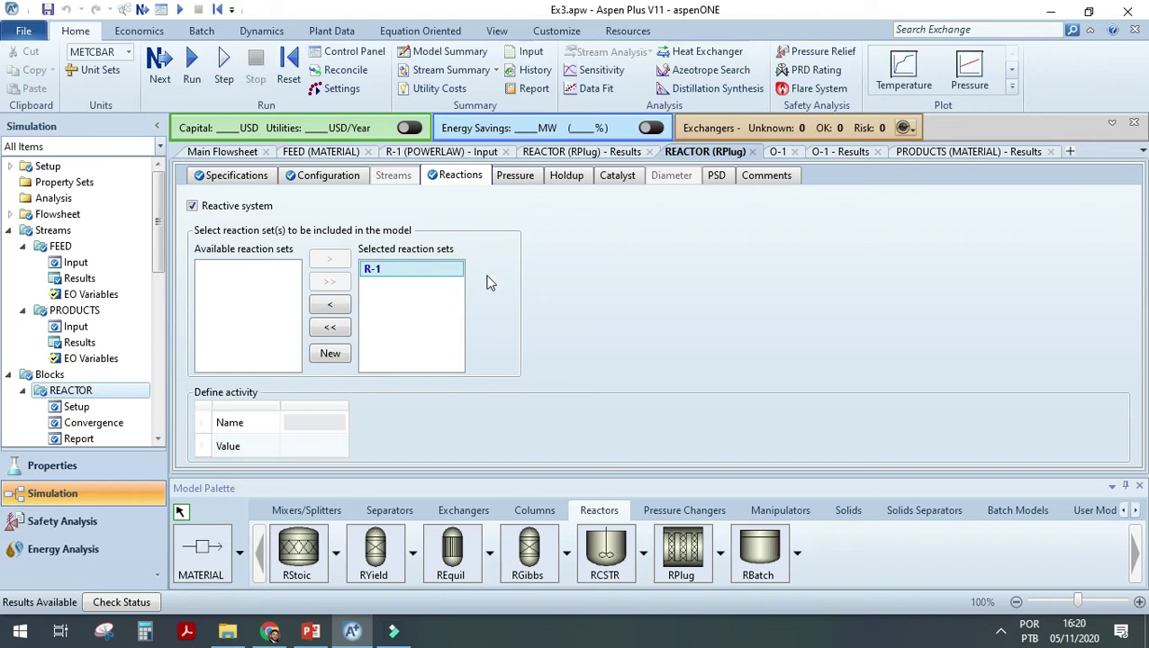
left_click(22, 309)
left_click(22, 247)
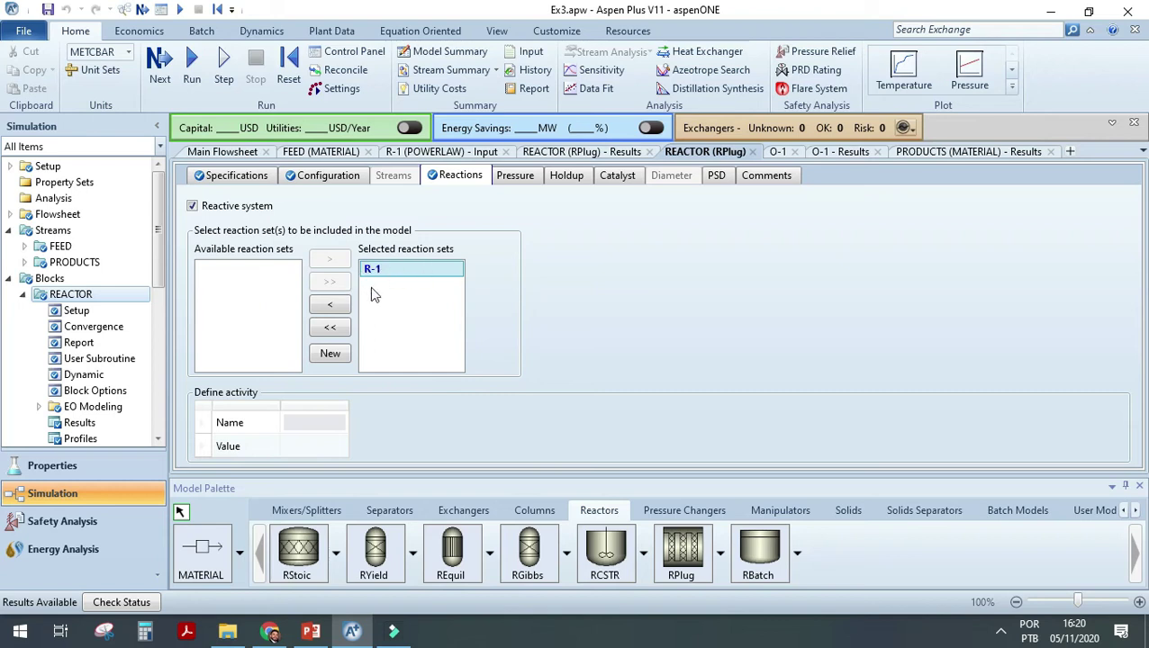
left_click(23, 296)
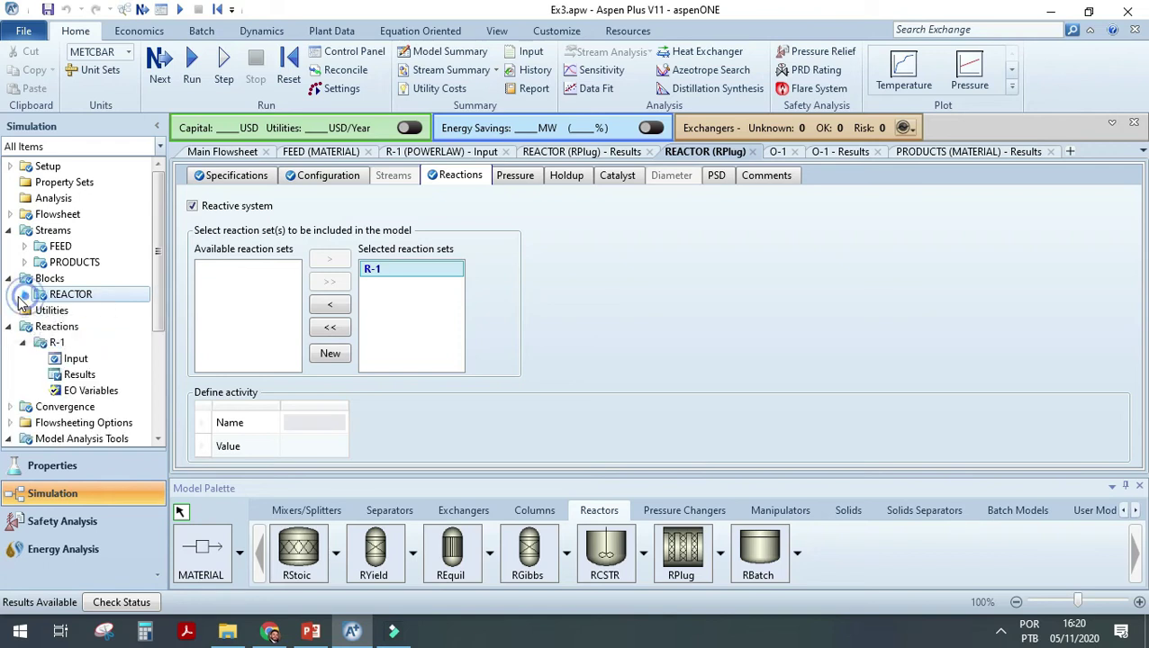
double_click(55, 346)
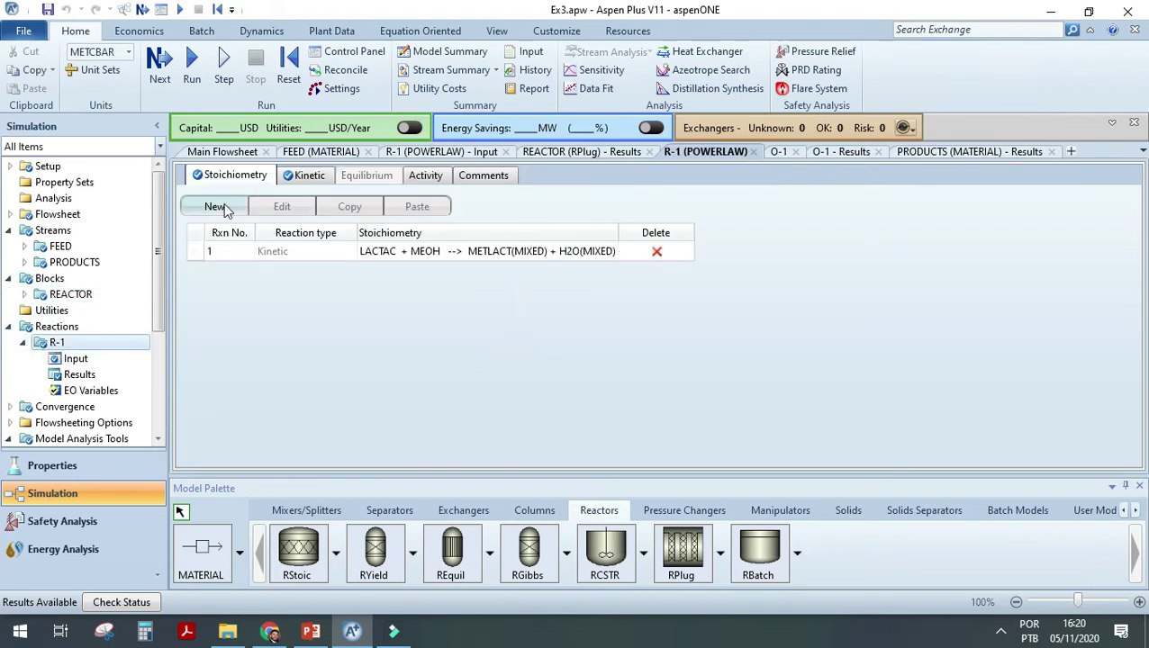
Add a blank kinetic reaction to R-1 and delete its row.
left_click(215, 207)
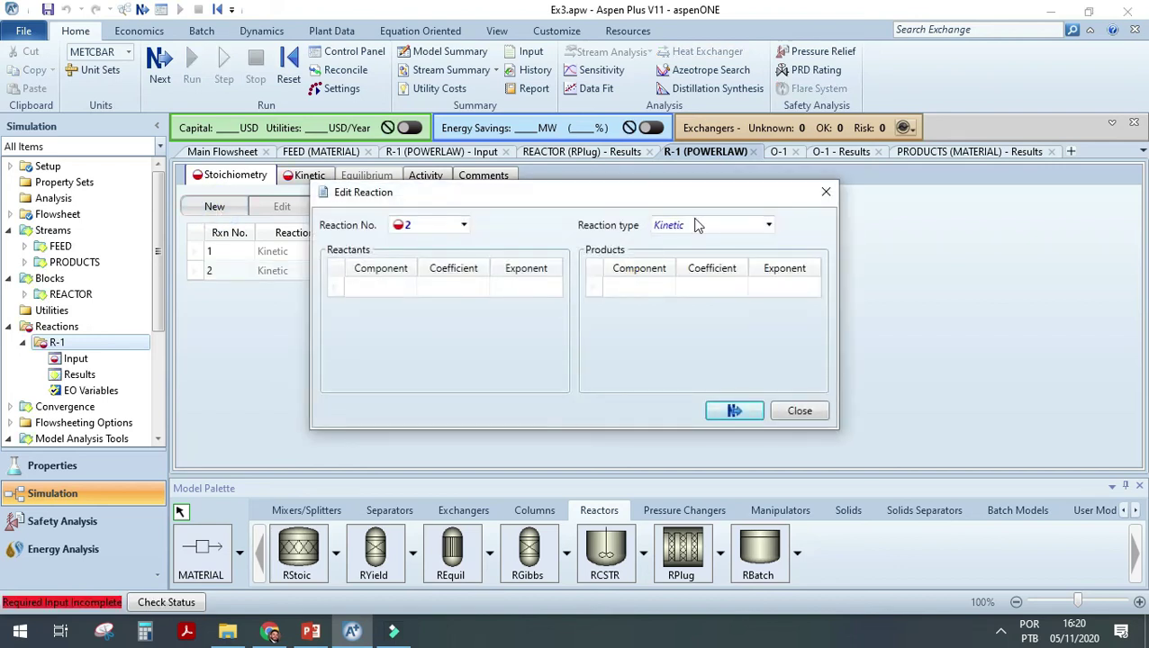
left_click(807, 415)
right_click(202, 269)
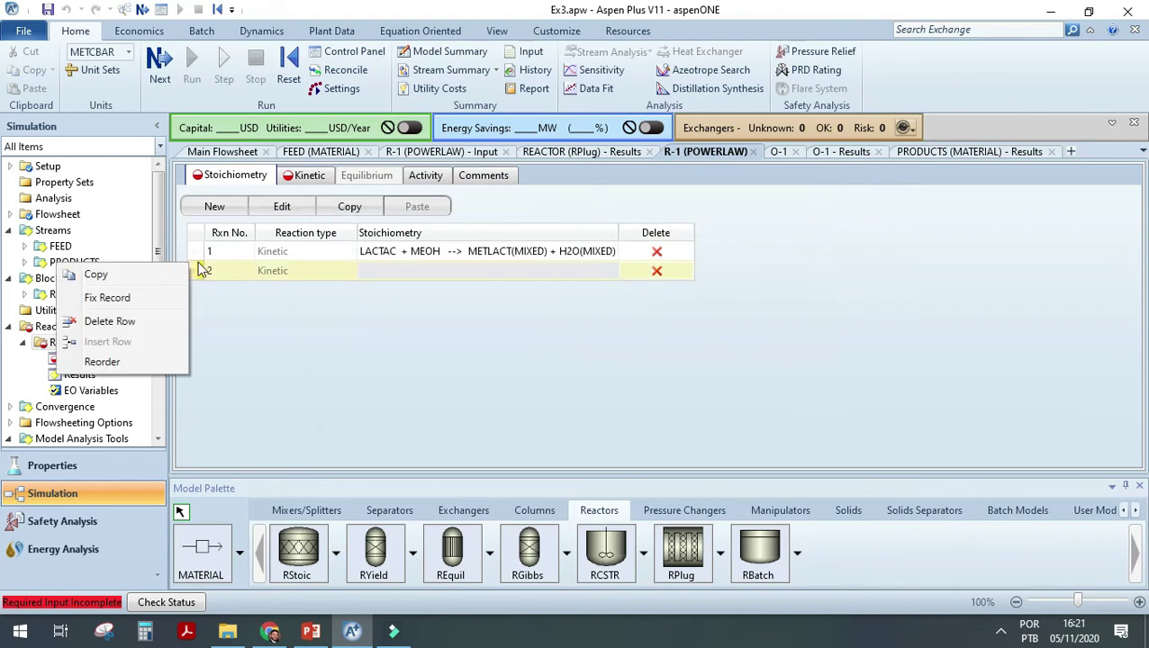
left_click(155, 319)
left_click(621, 344)
Open the LACTAC and MEOH reaction and review its coefficients, exponents and reaction type options.
double_click(540, 252)
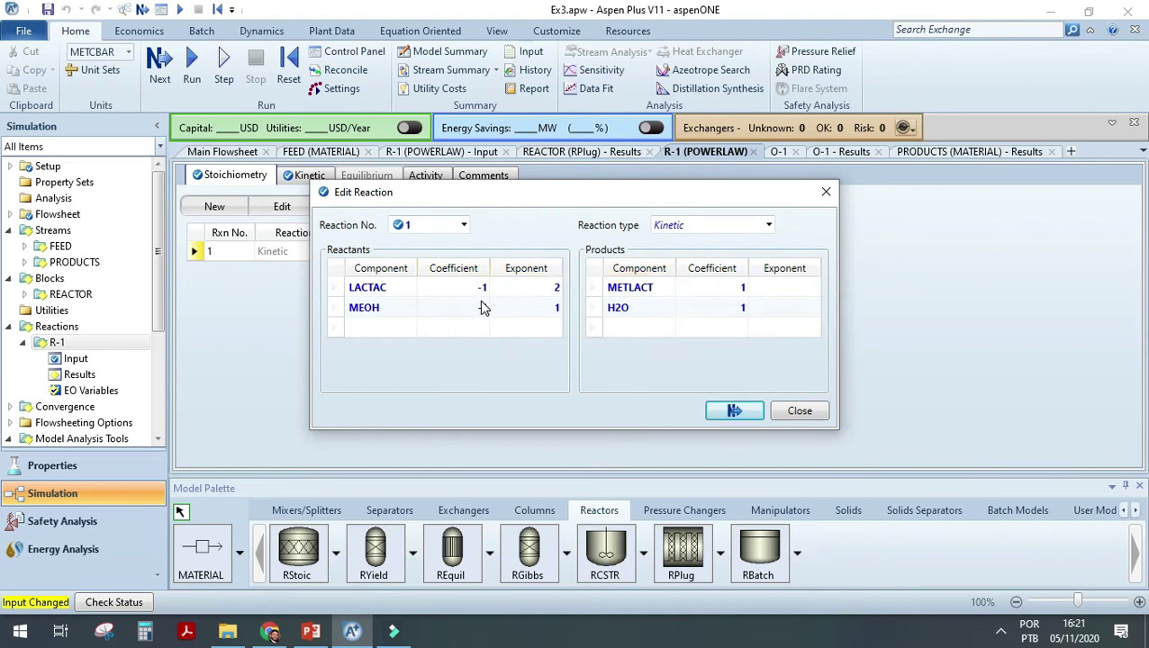
left_click_drag(420, 203, 539, 242)
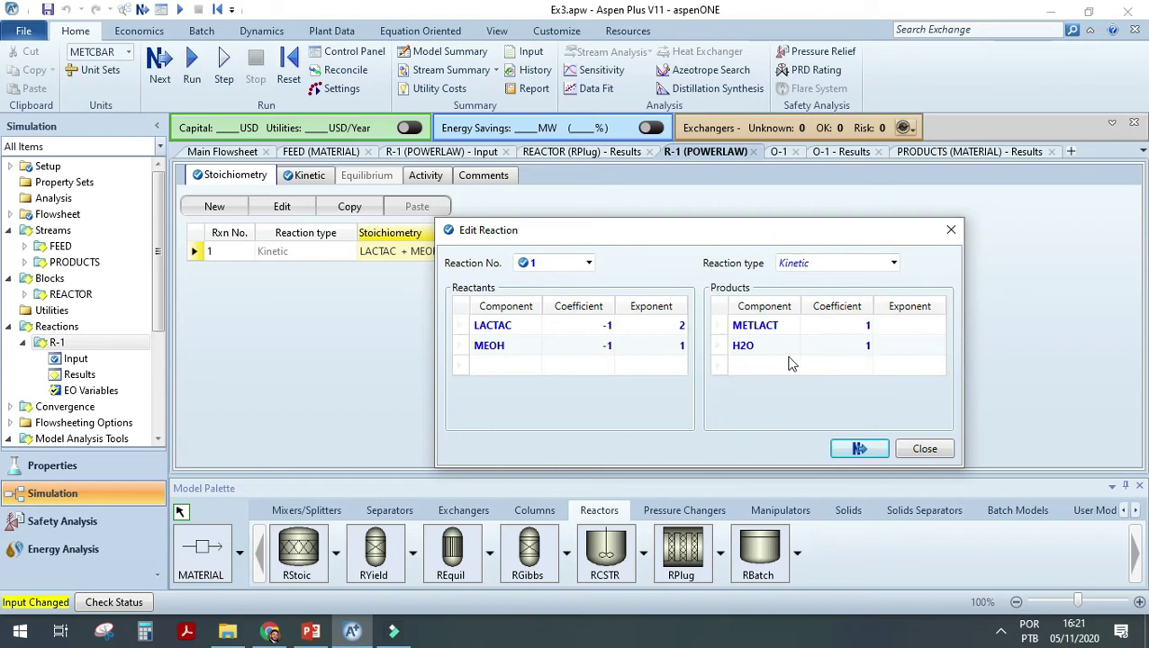
left_click(671, 330)
left_click(671, 351)
left_click(891, 264)
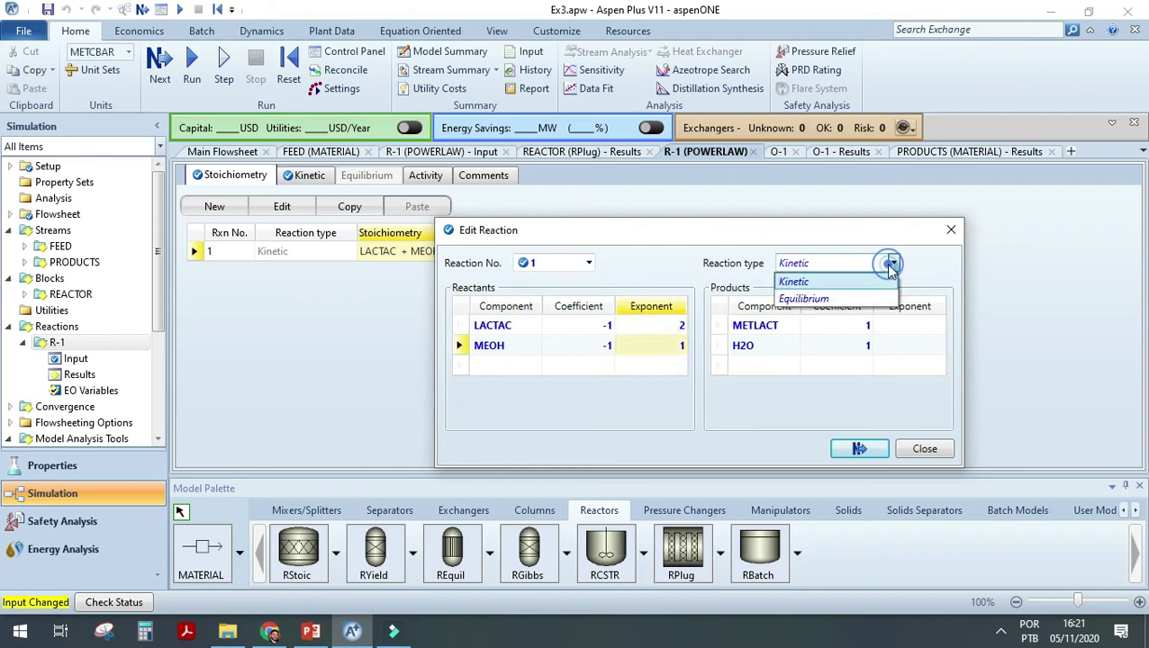
left_click(919, 269)
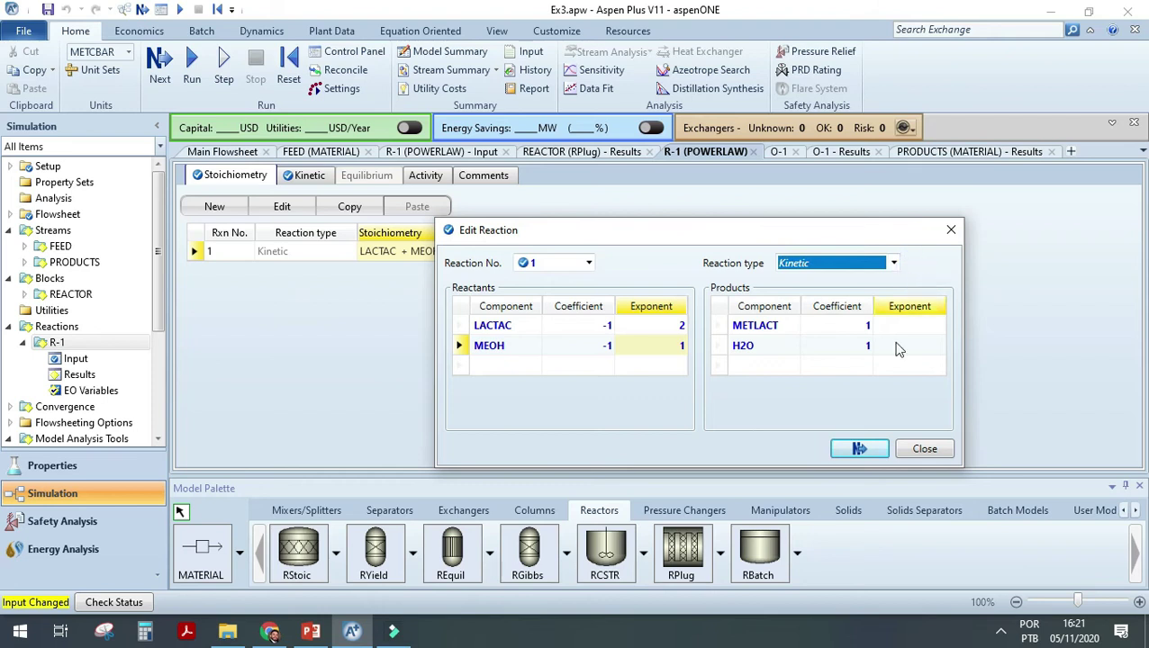
left_click(871, 456)
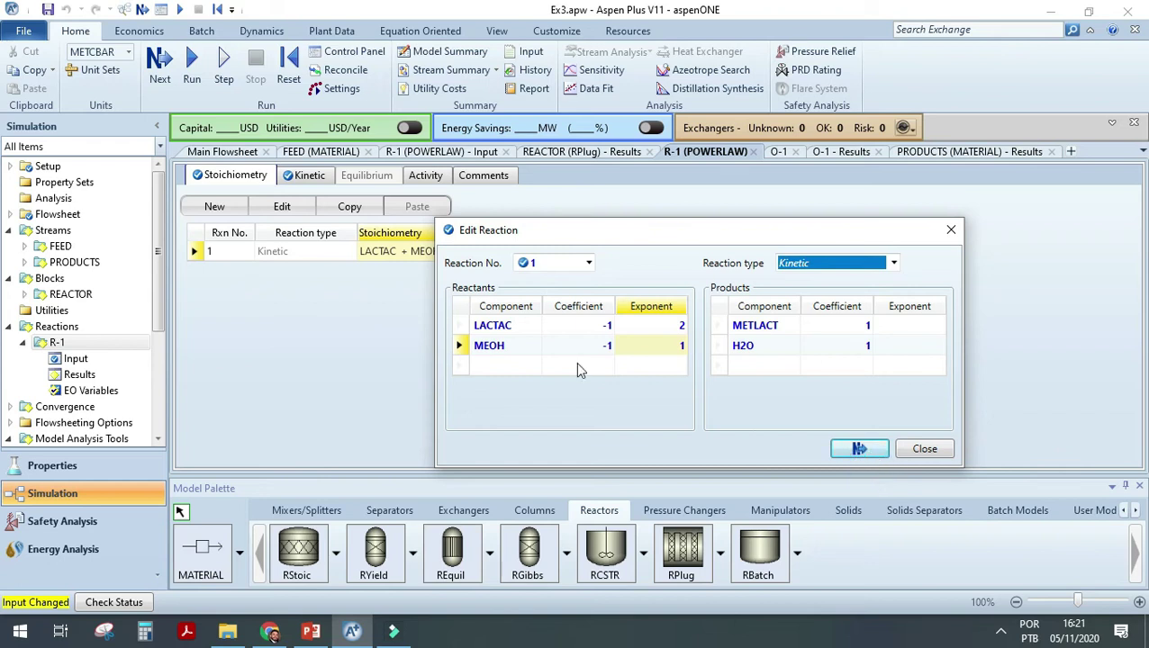
left_click(865, 455)
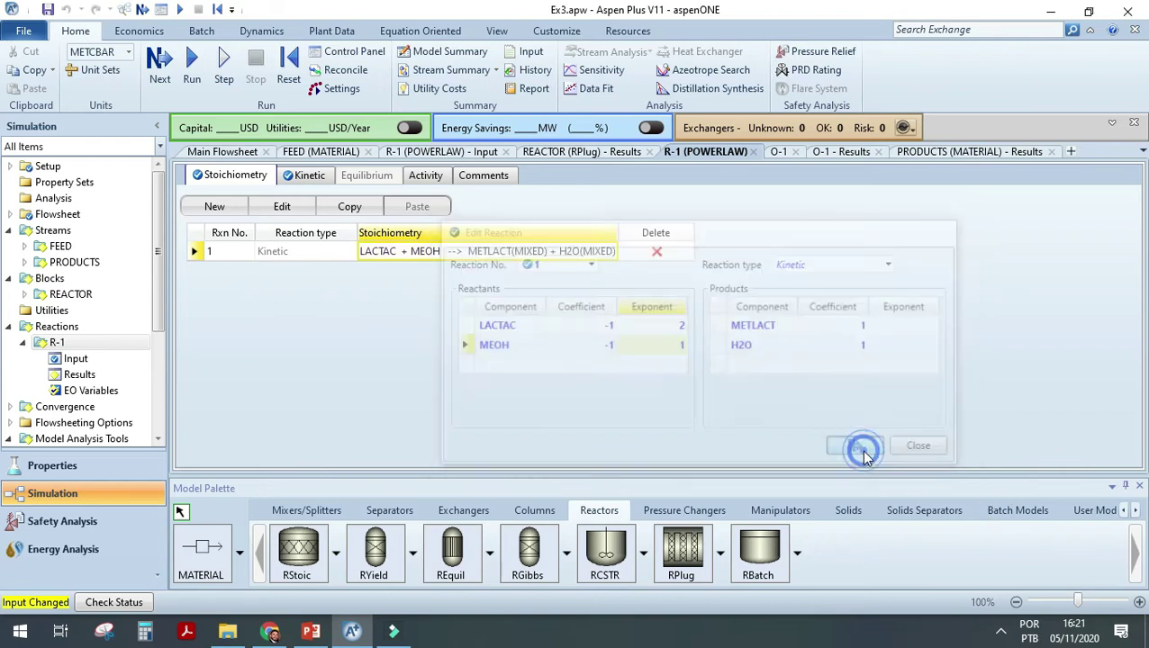
Review R-1's power law kinetic parameters and the available [Ci] basis options, including Mole gamma.
left_click(314, 176)
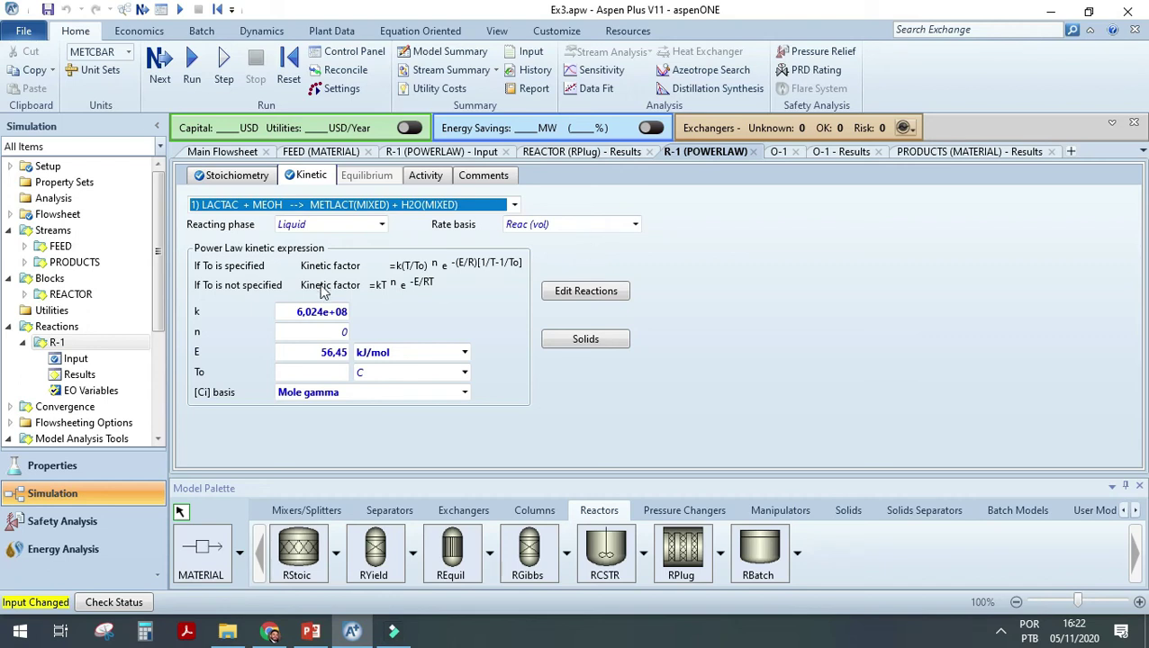
left_click(381, 308)
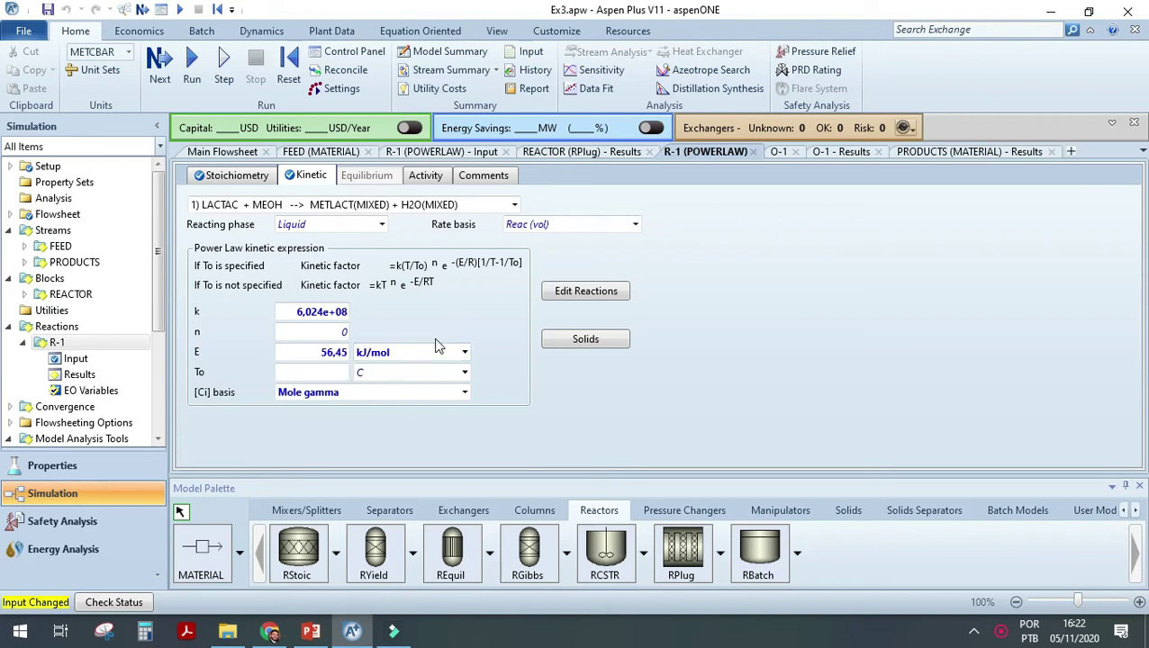
left_click(466, 397)
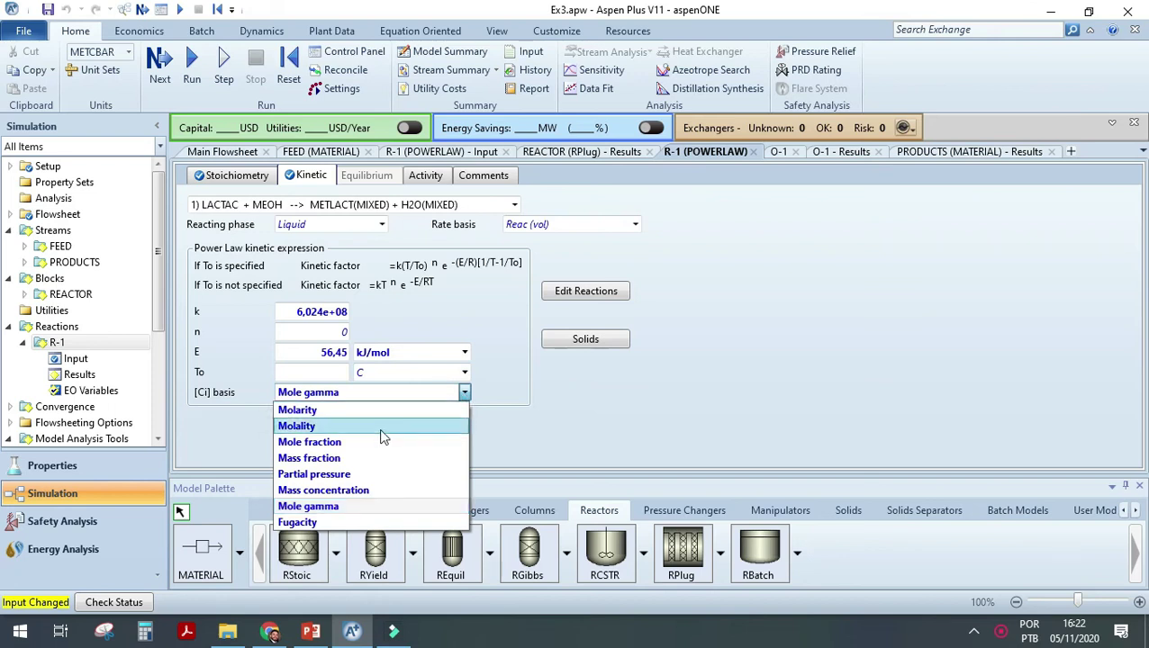
left_click(350, 507)
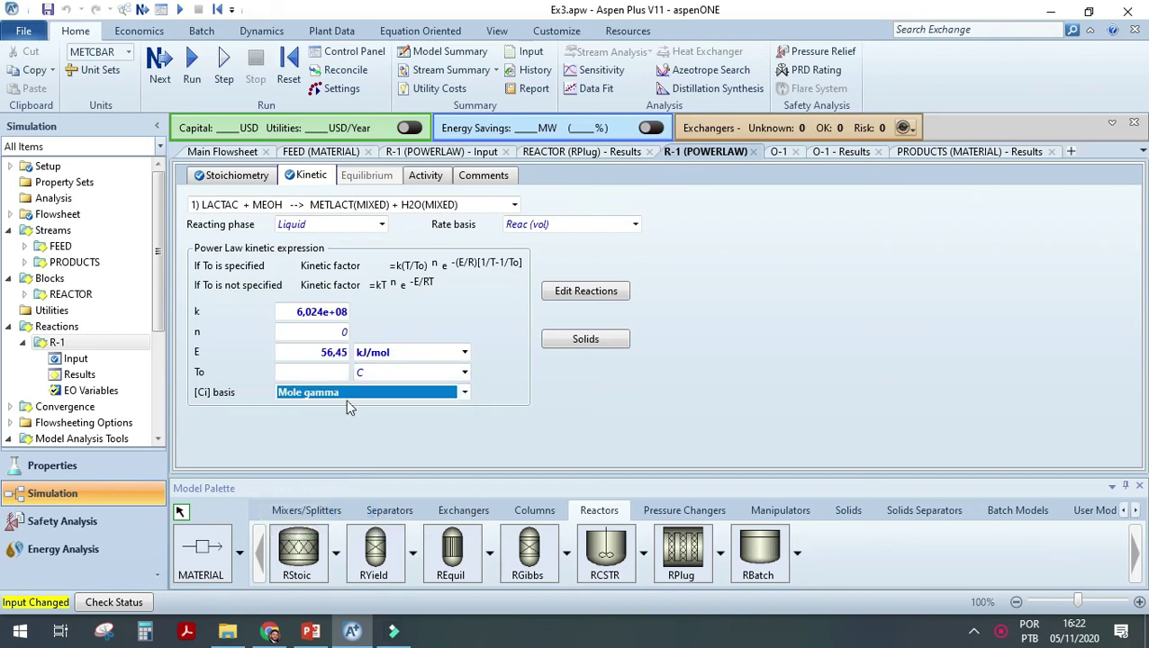
left_click(464, 393)
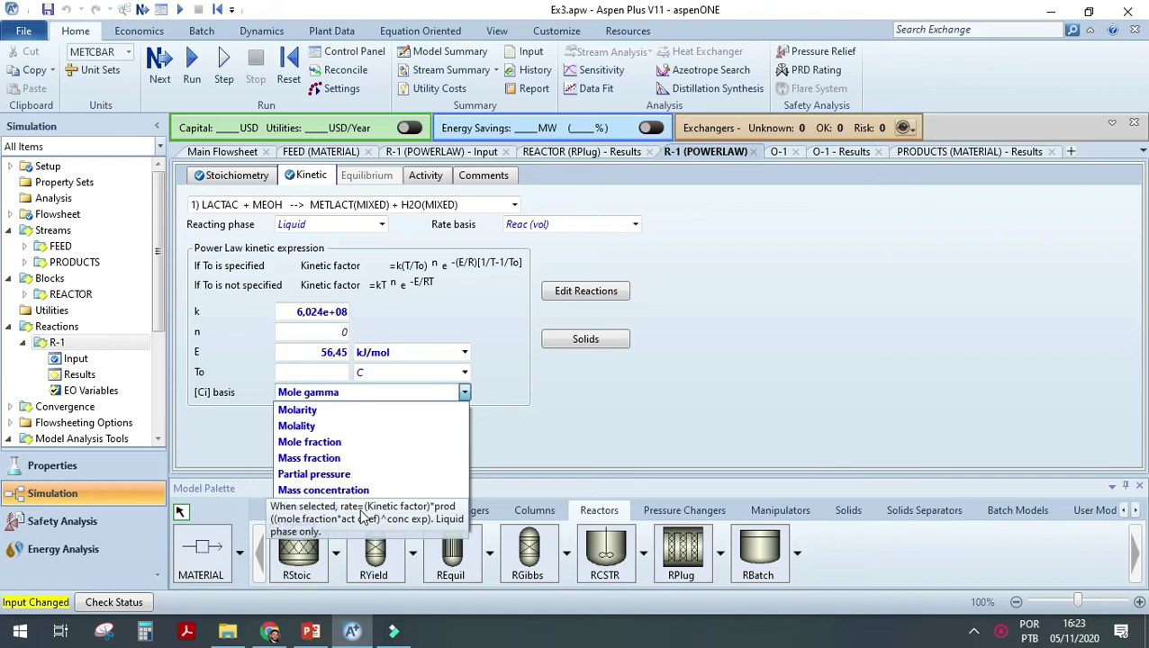
left_click(574, 430)
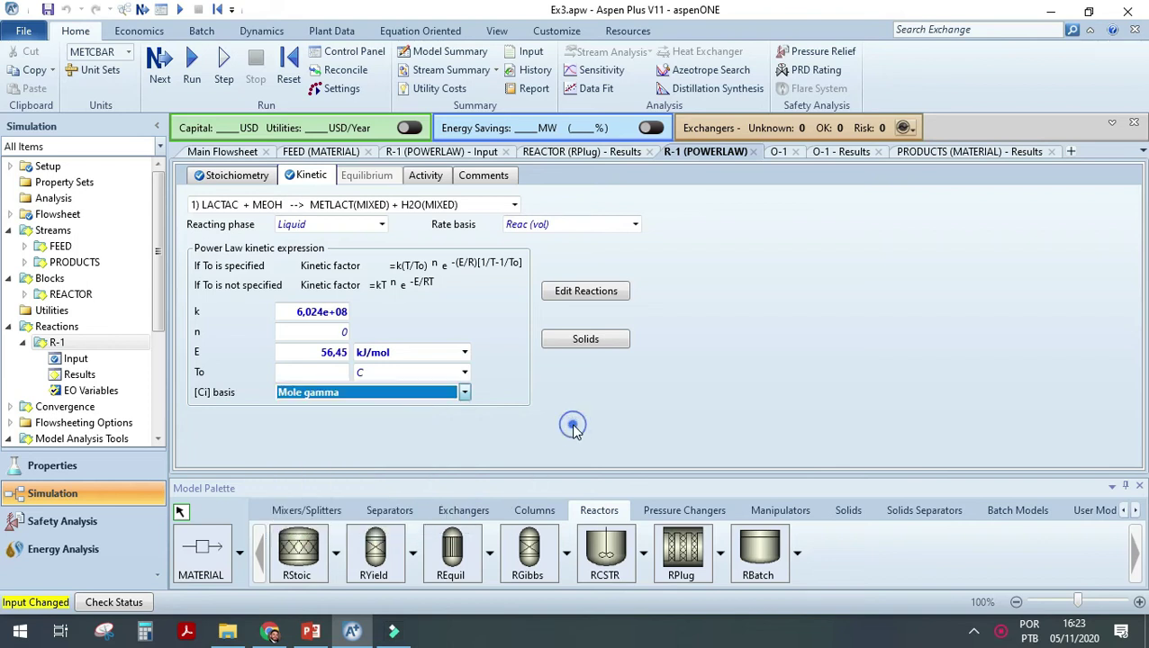
left_click(573, 425)
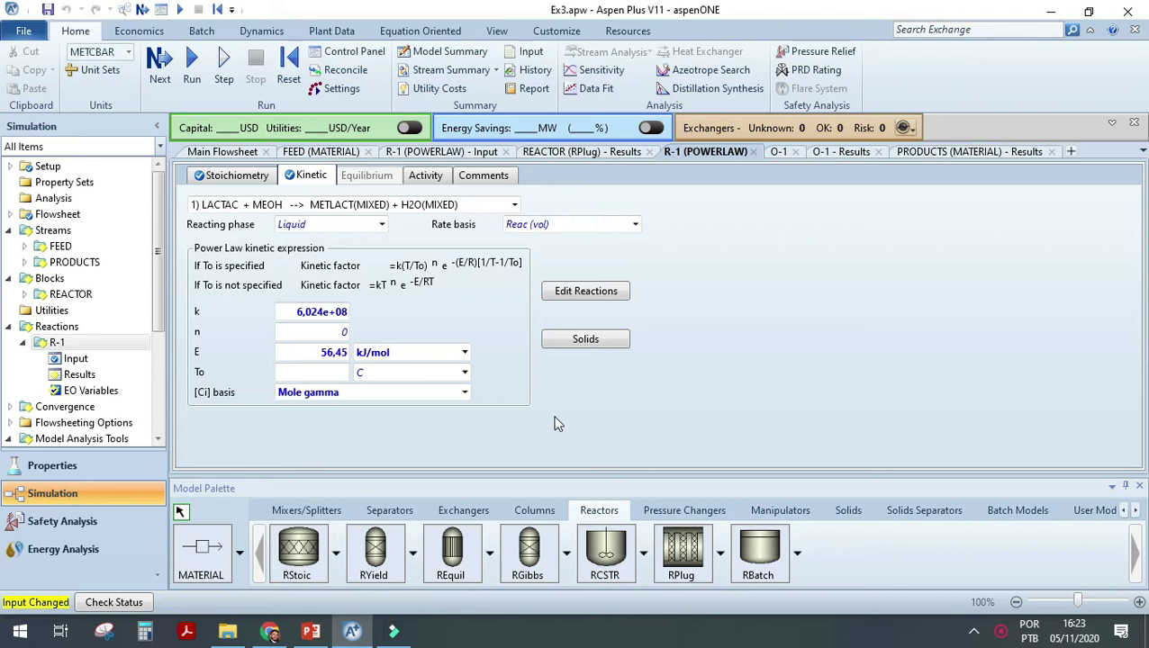
left_click(431, 176)
left_click(469, 176)
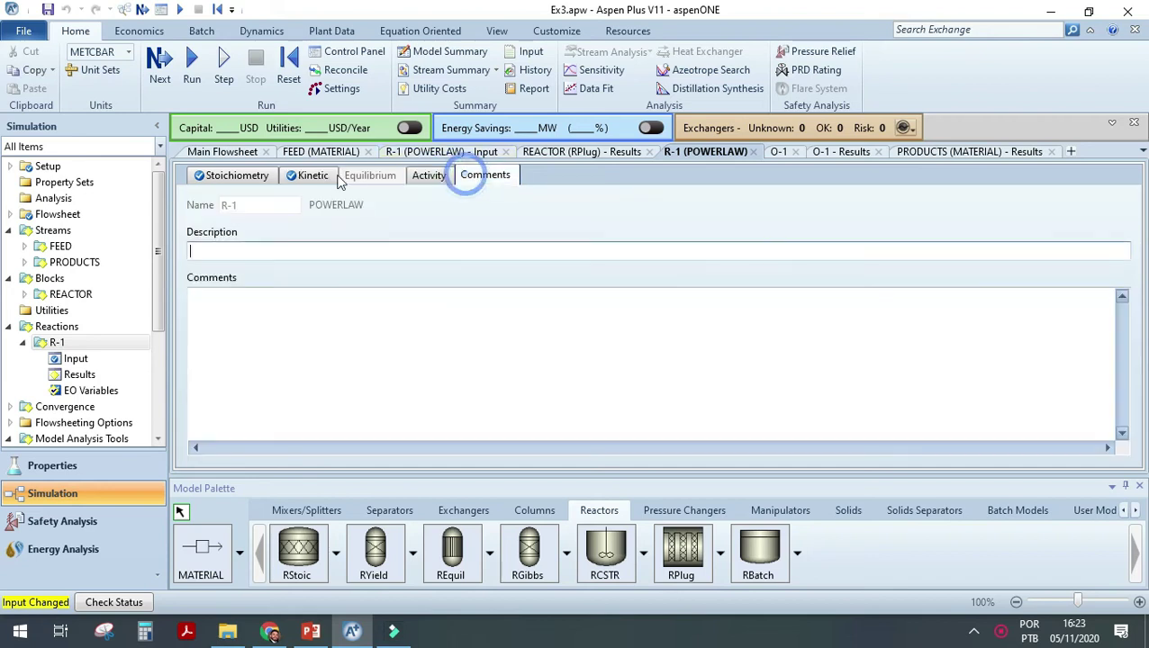
left_click(306, 176)
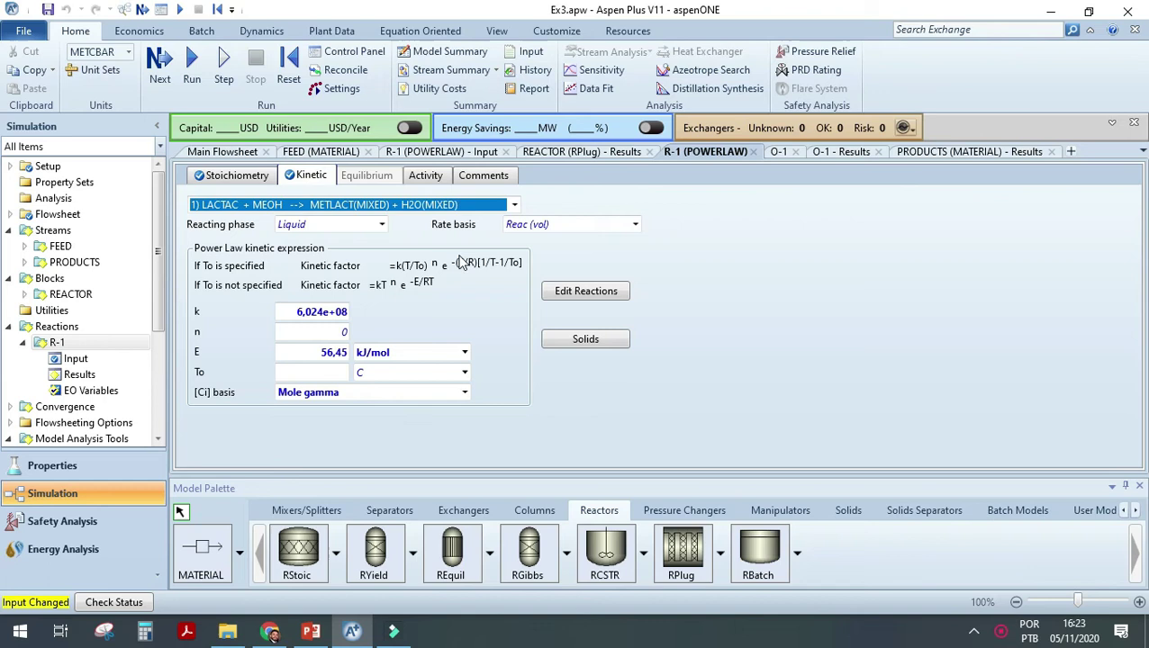
Reopen the reaction definition from the kinetics form and check the LACTAC and MEOH exponents.
left_click(566, 303)
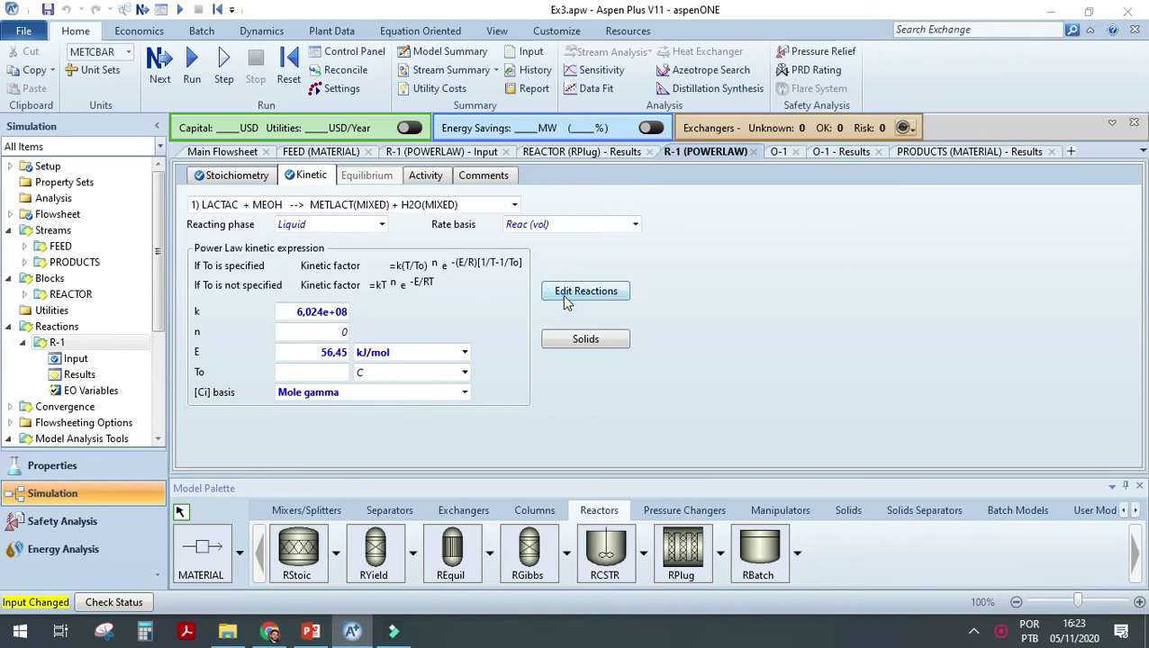
left_click(553, 288)
left_click(545, 307)
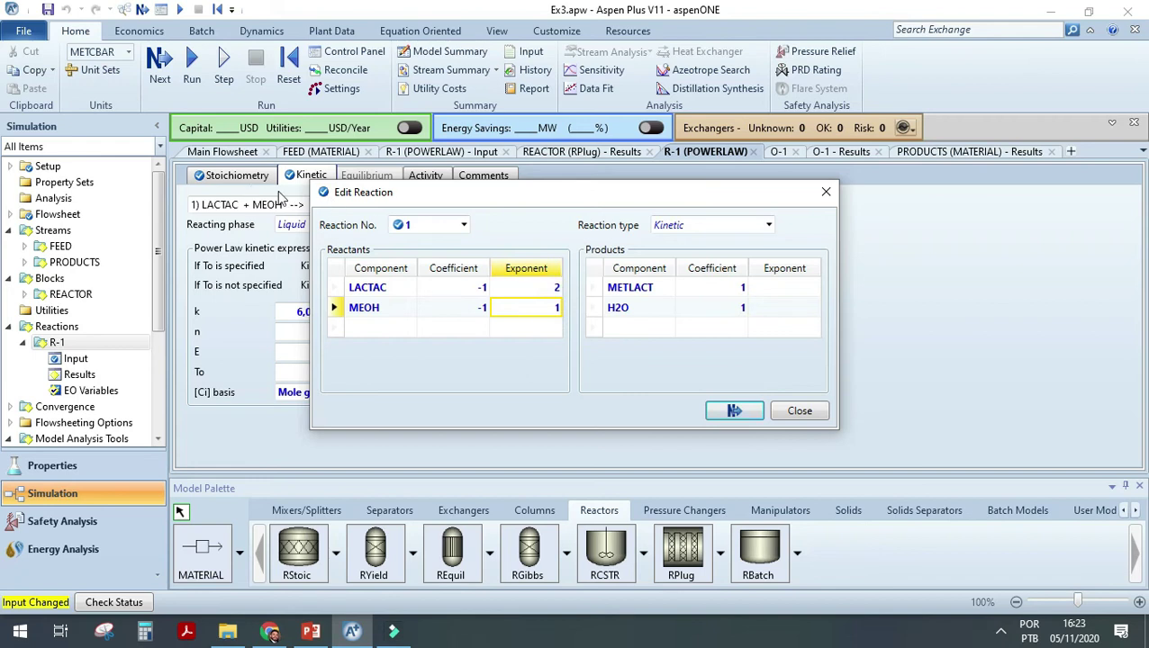
left_click(535, 287)
left_click(547, 307)
left_click(776, 411)
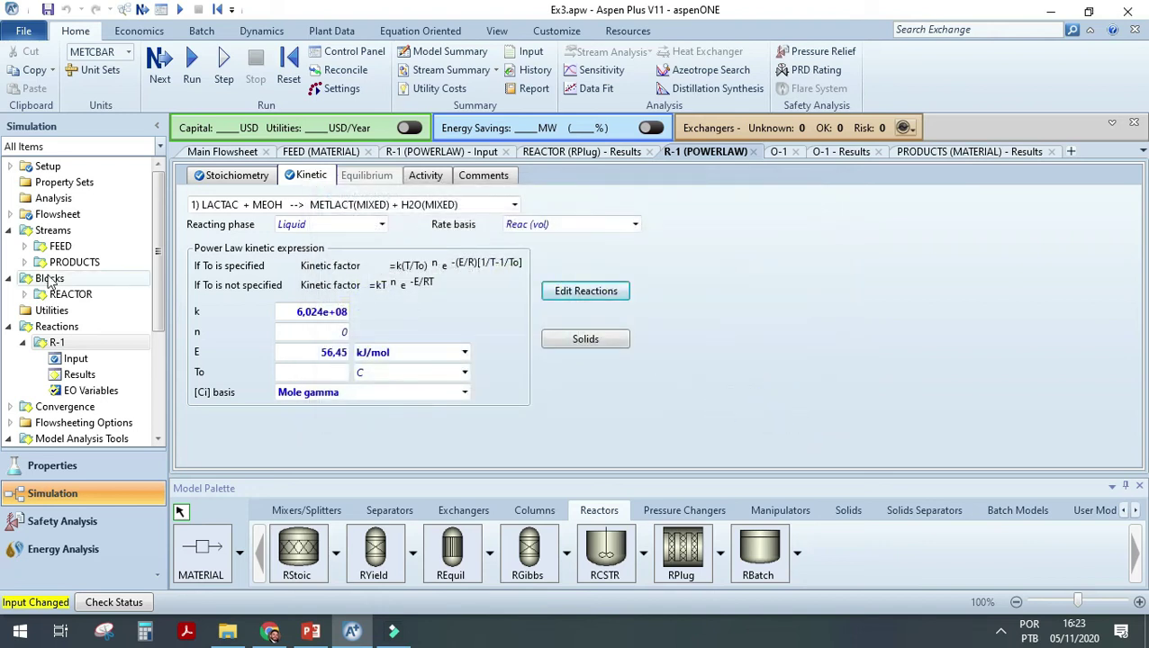
scroll(58, 315, "down", 5)
scroll(86, 326, "up", 5)
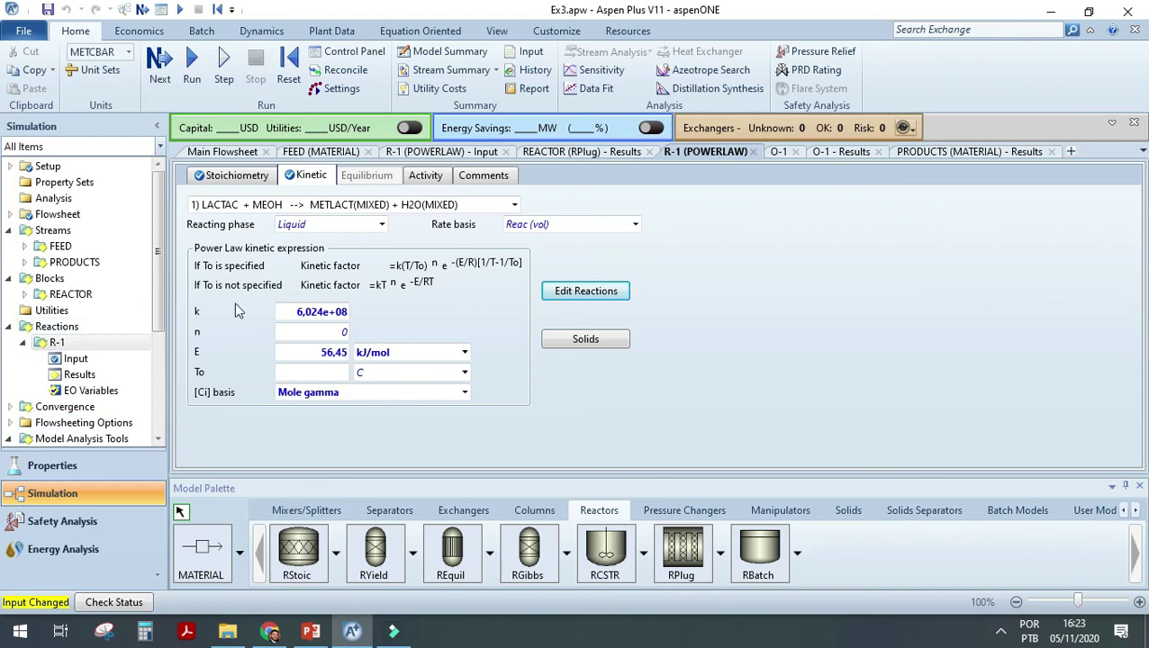
left_click(478, 174)
left_click(423, 178)
left_click(310, 175)
left_click(238, 176)
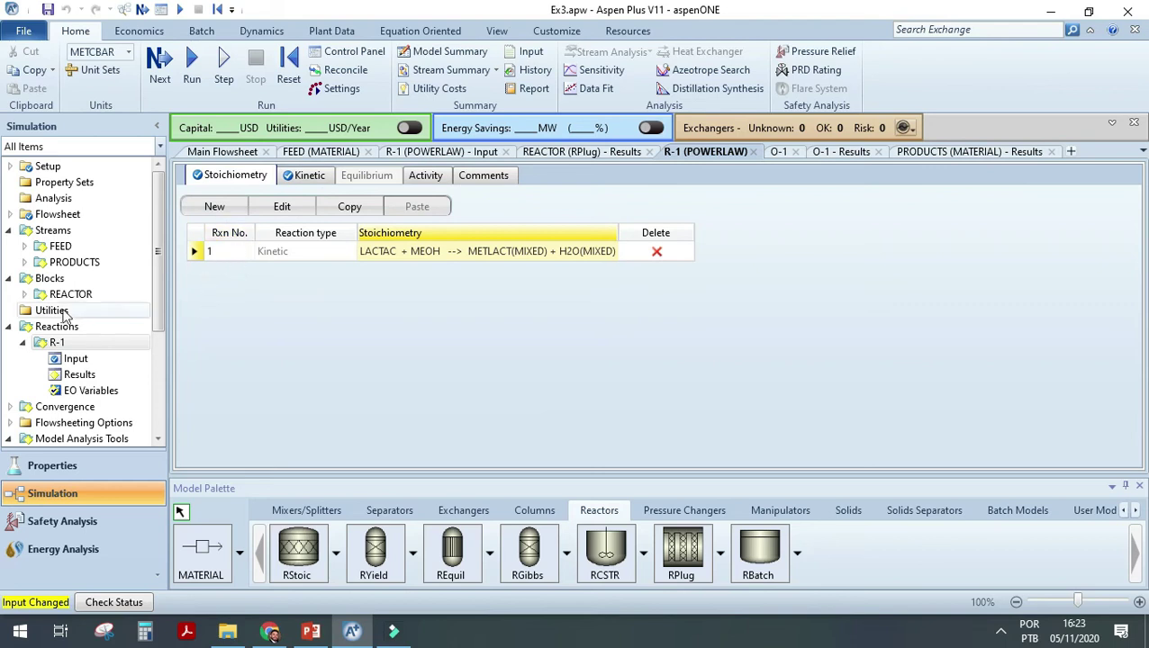
Open the REACTOR block's setup and check the reaction sets included in the model.
left_click(24, 296)
left_click(81, 310)
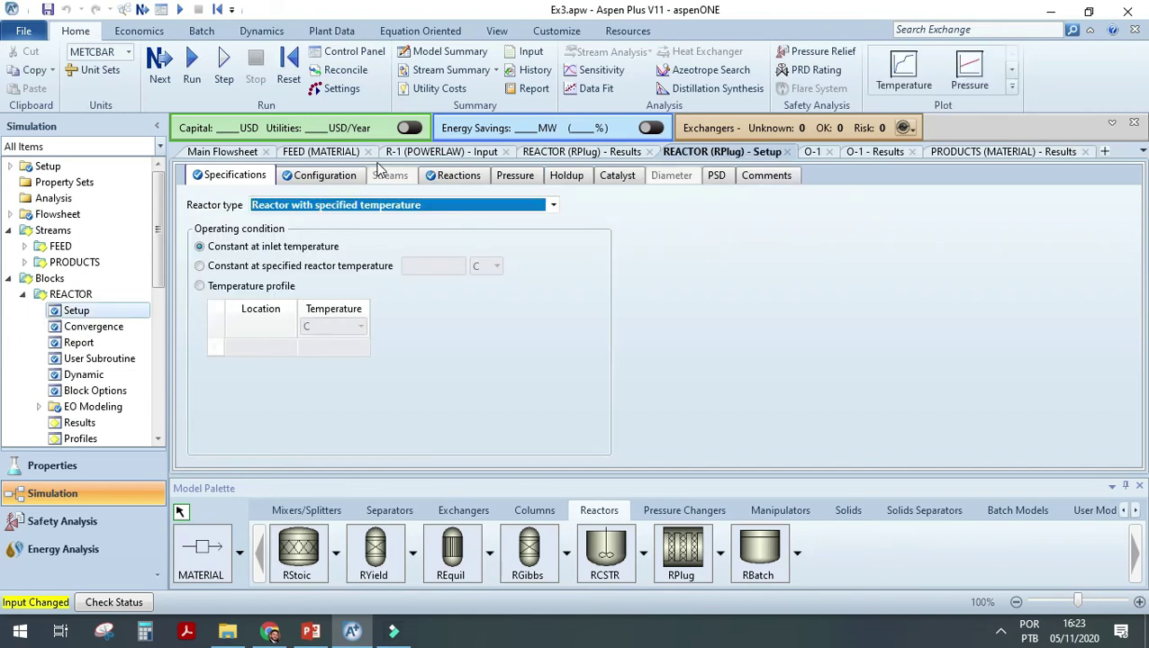
left_click(453, 177)
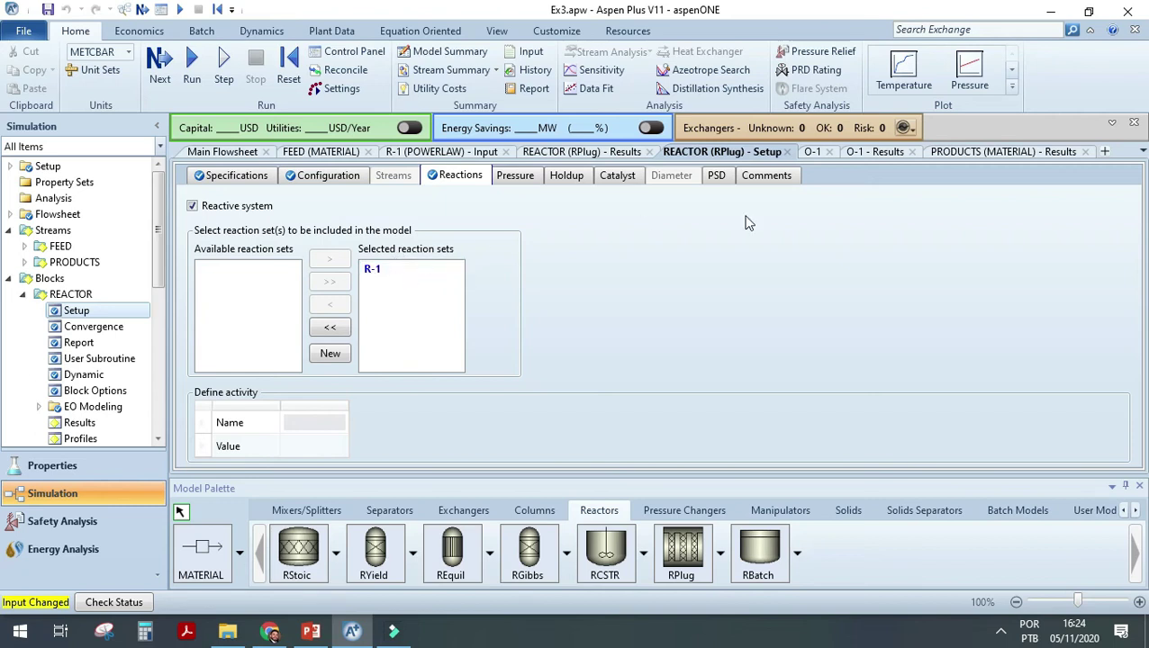
Return to the main flowsheet and close every other open form.
left_click(216, 153)
right_click(225, 155)
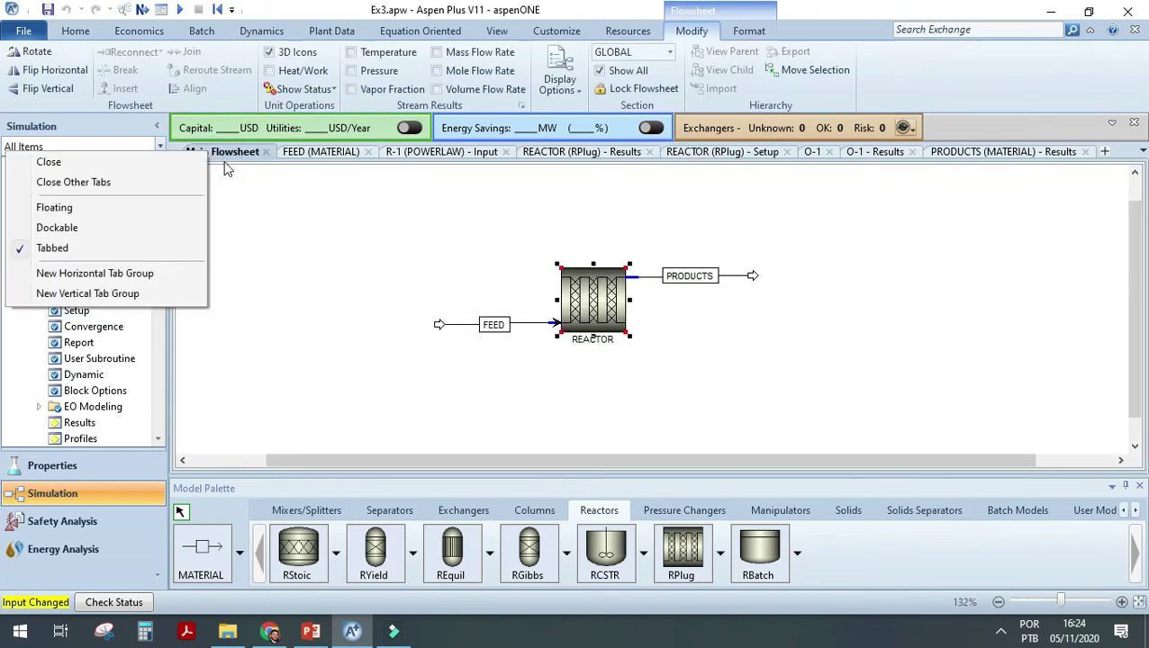
left_click(140, 185)
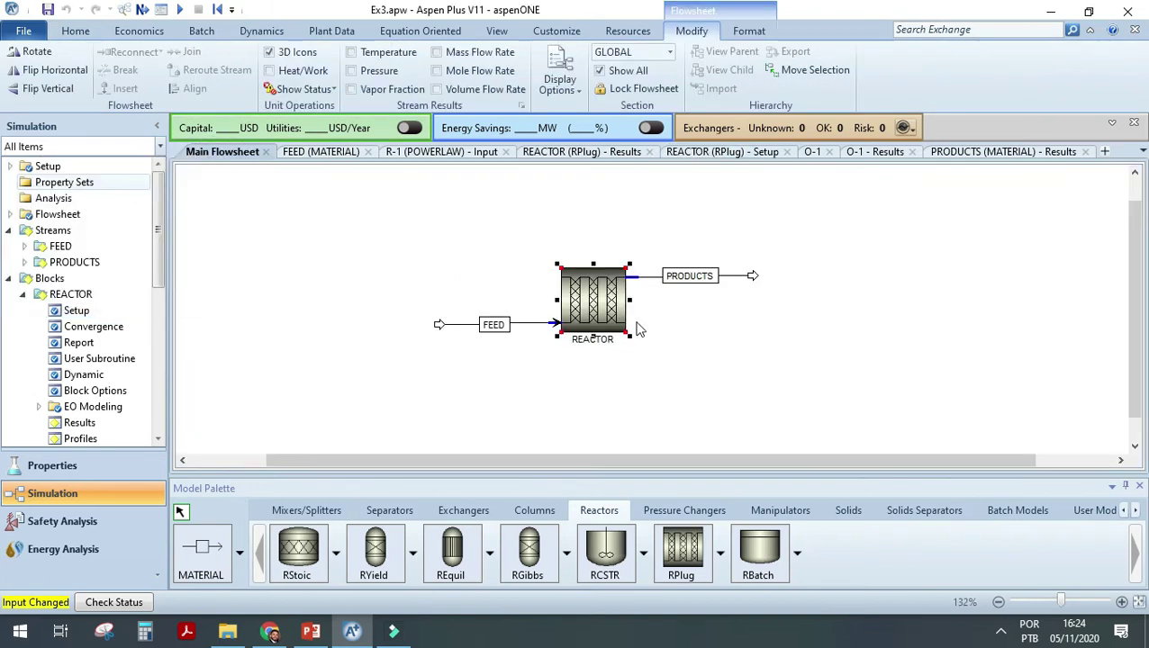
left_click_drag(351, 236, 798, 379)
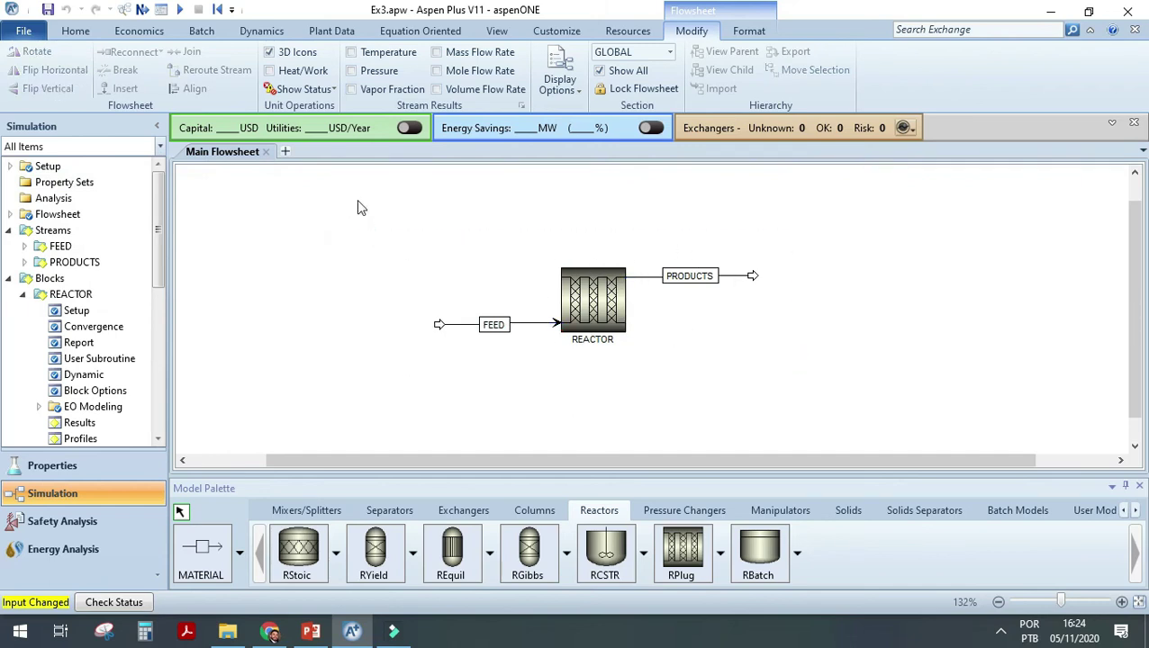
Run the simulation and open the list of optimization cases in the model analysis tools.
left_click(75, 31)
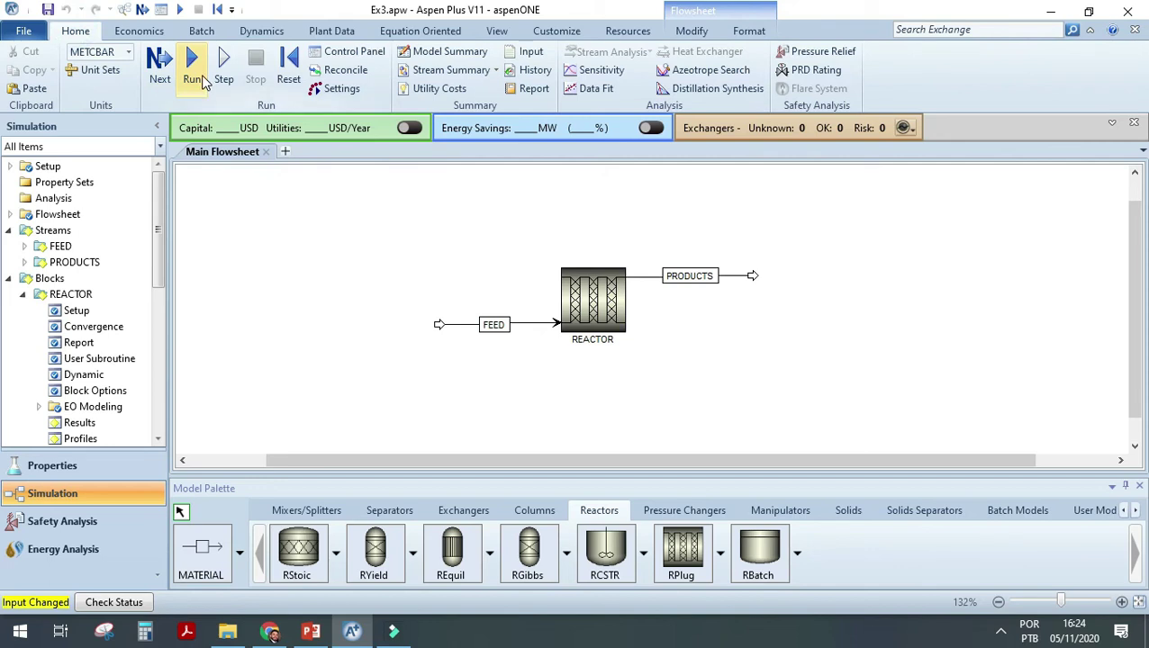
left_click(198, 79)
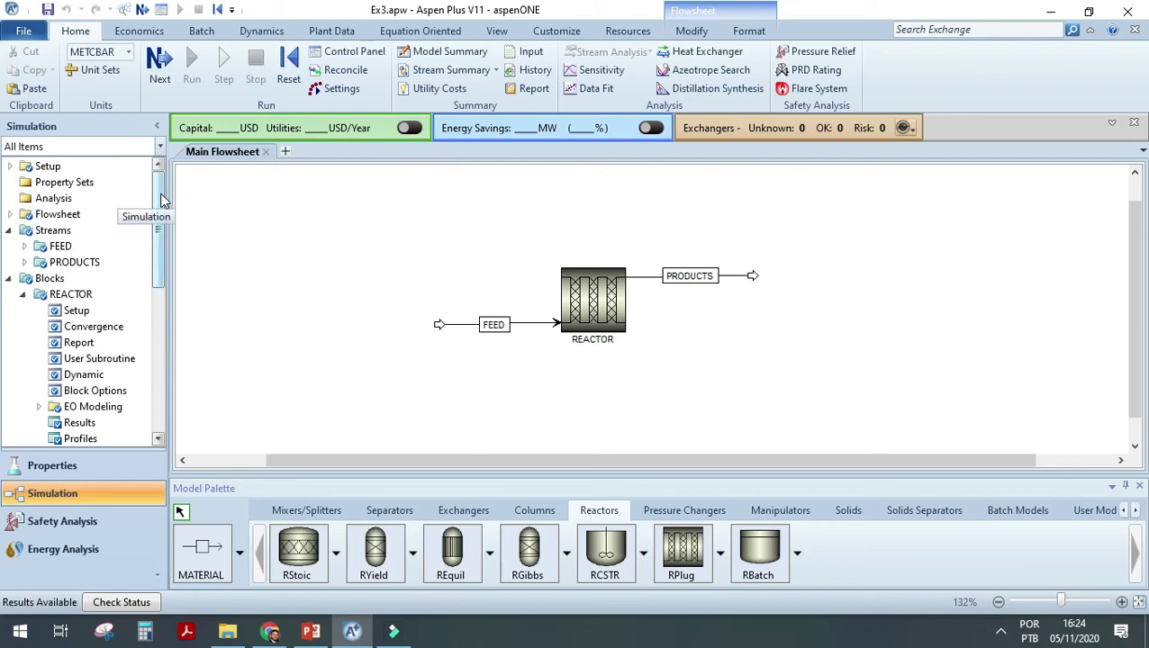
left_click_drag(162, 199, 154, 348)
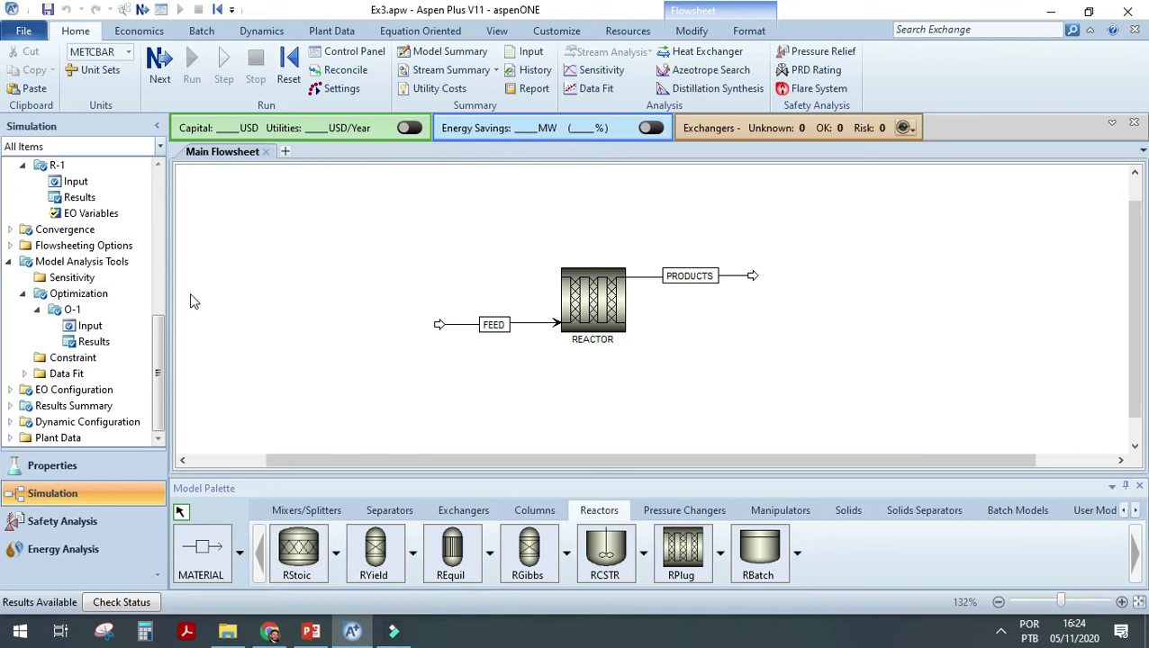
left_click(96, 297)
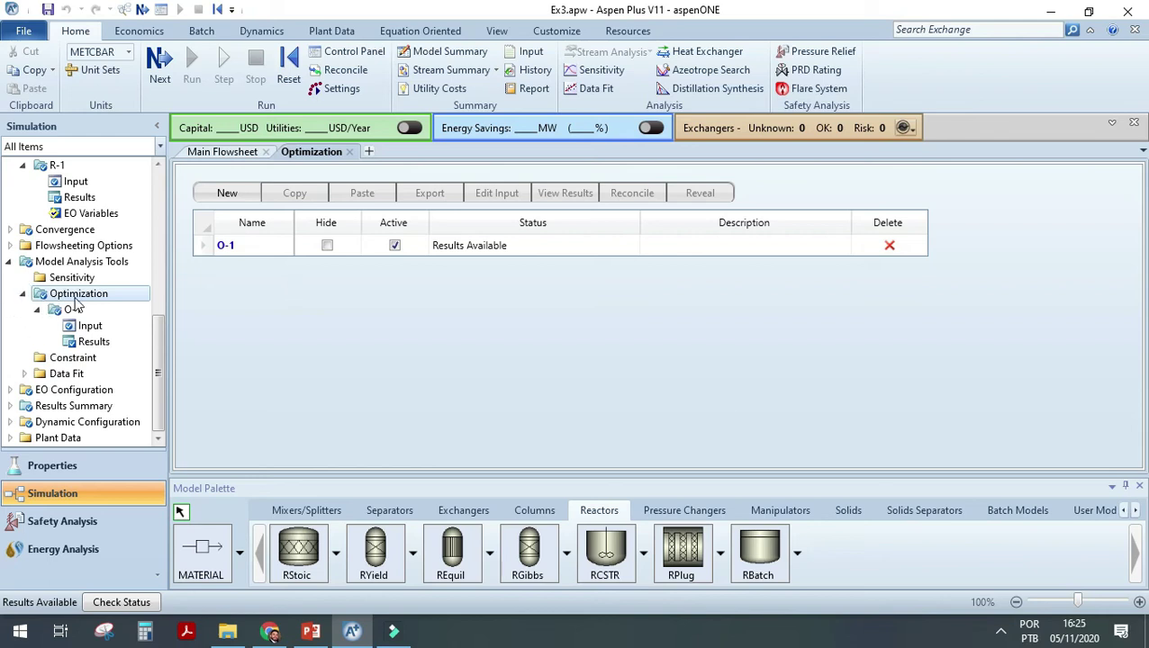
Open the input form of optimization case O-1 and review the full list of its sampled variables.
left_click(231, 194)
left_click(670, 339)
left_click(222, 247)
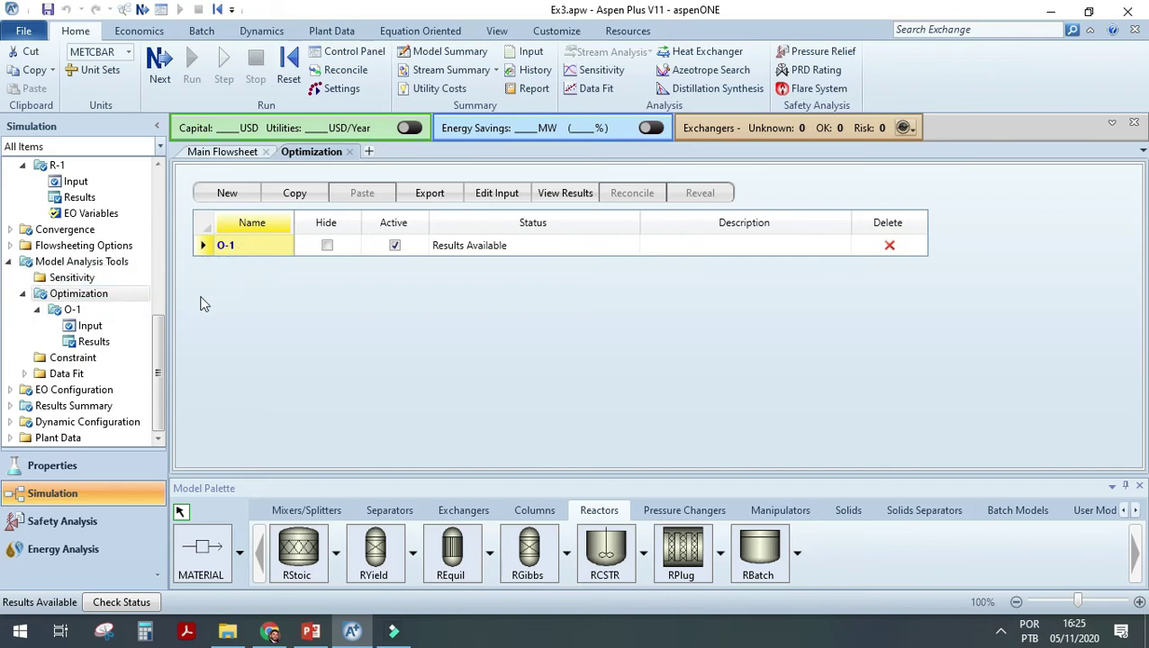
left_click(72, 310)
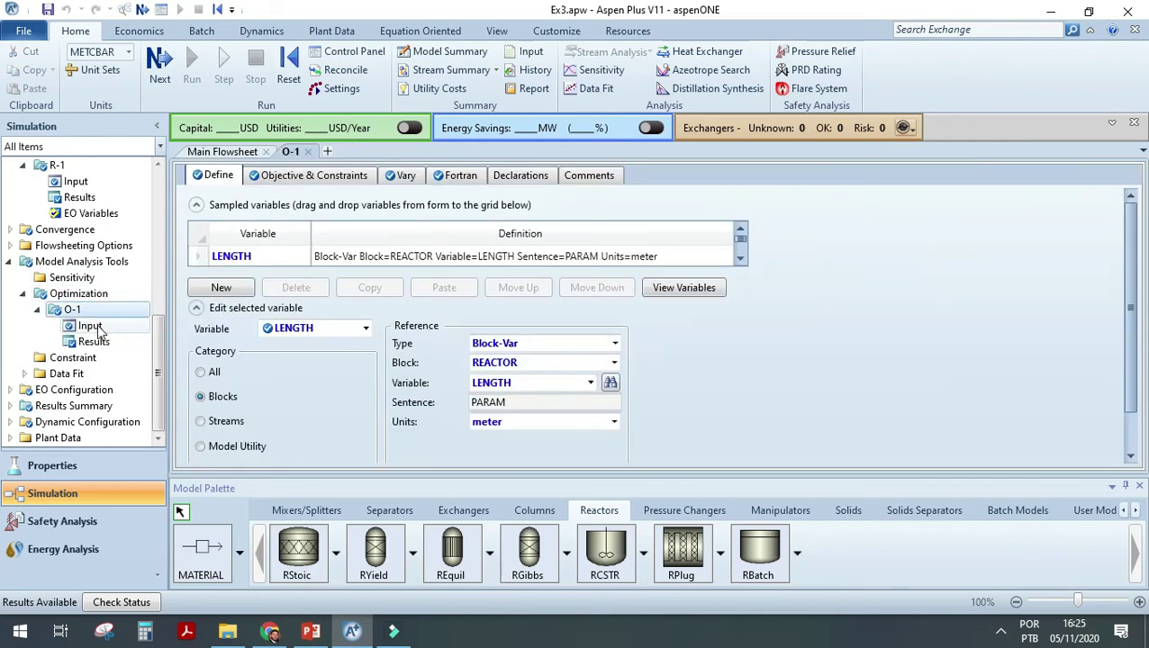
left_click(90, 327)
left_click(740, 261)
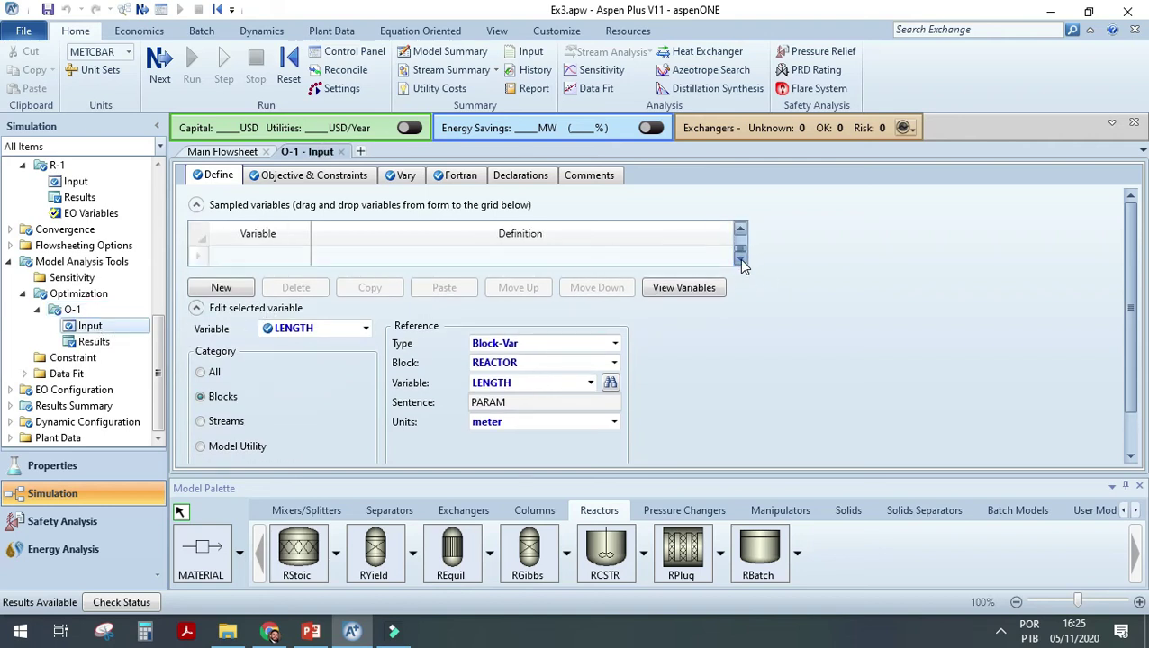
left_click(195, 307)
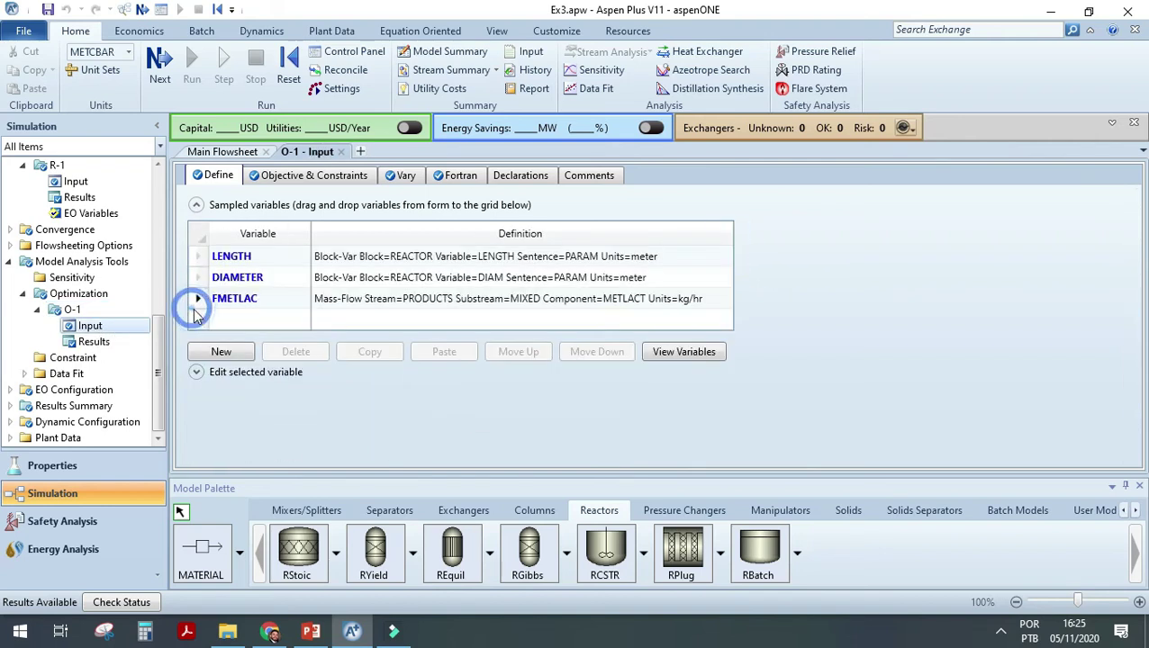
left_click(199, 379)
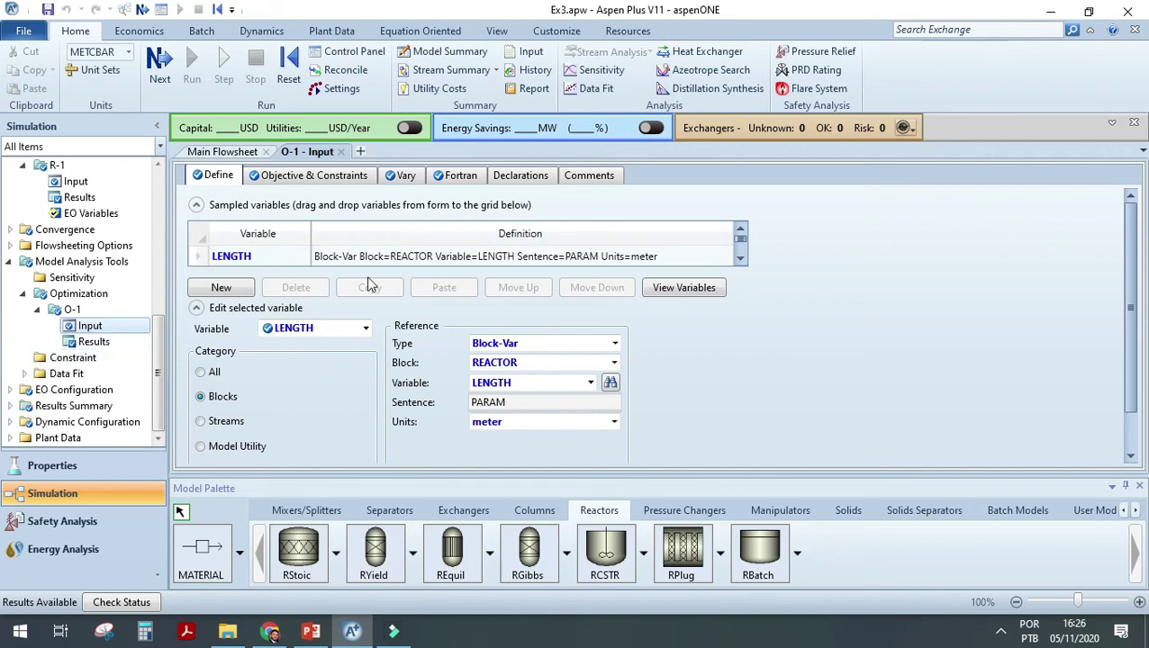
Review the complete list of O-1's manipulated variables with their limits and step sizes.
left_click(410, 173)
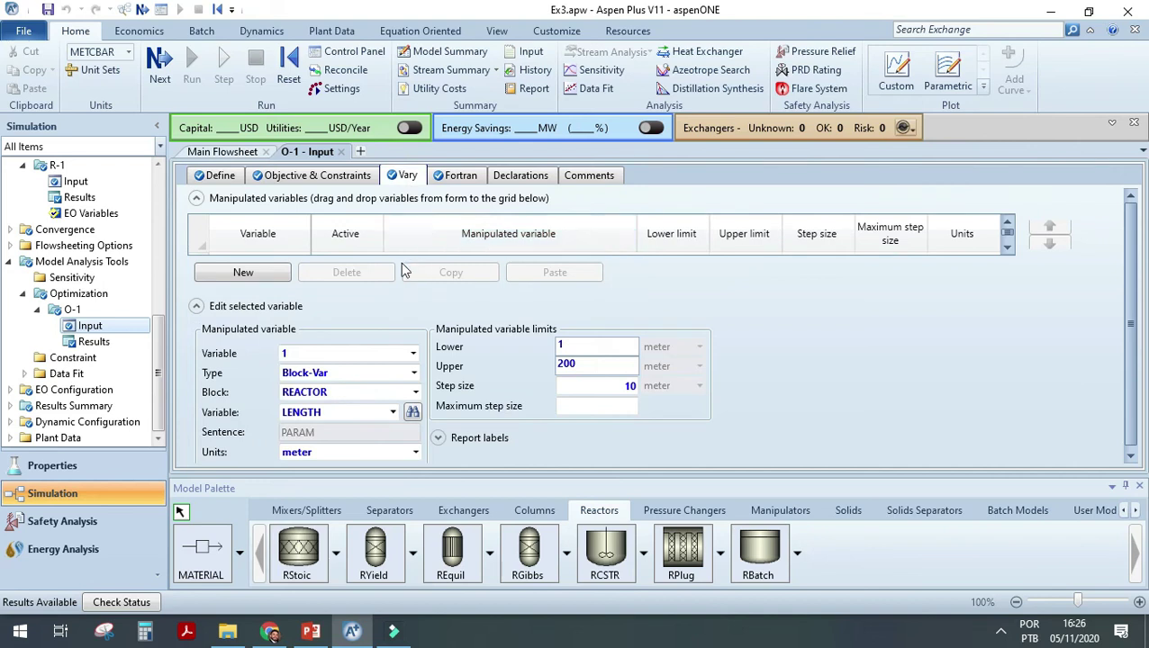
left_click(1006, 245)
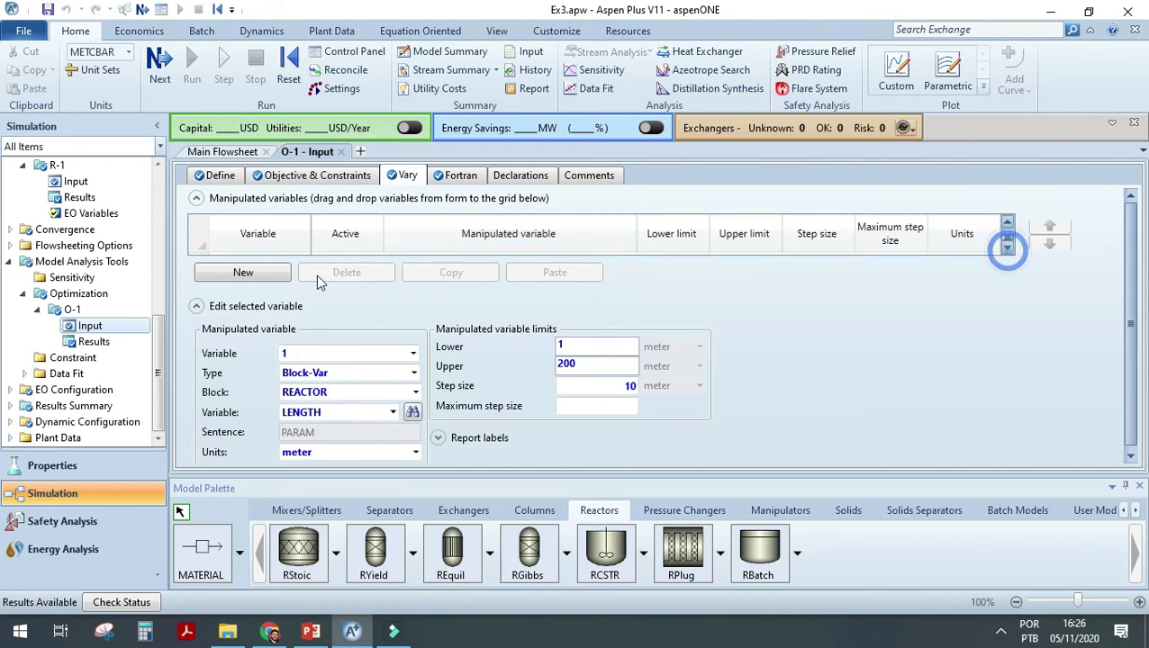
left_click(195, 306)
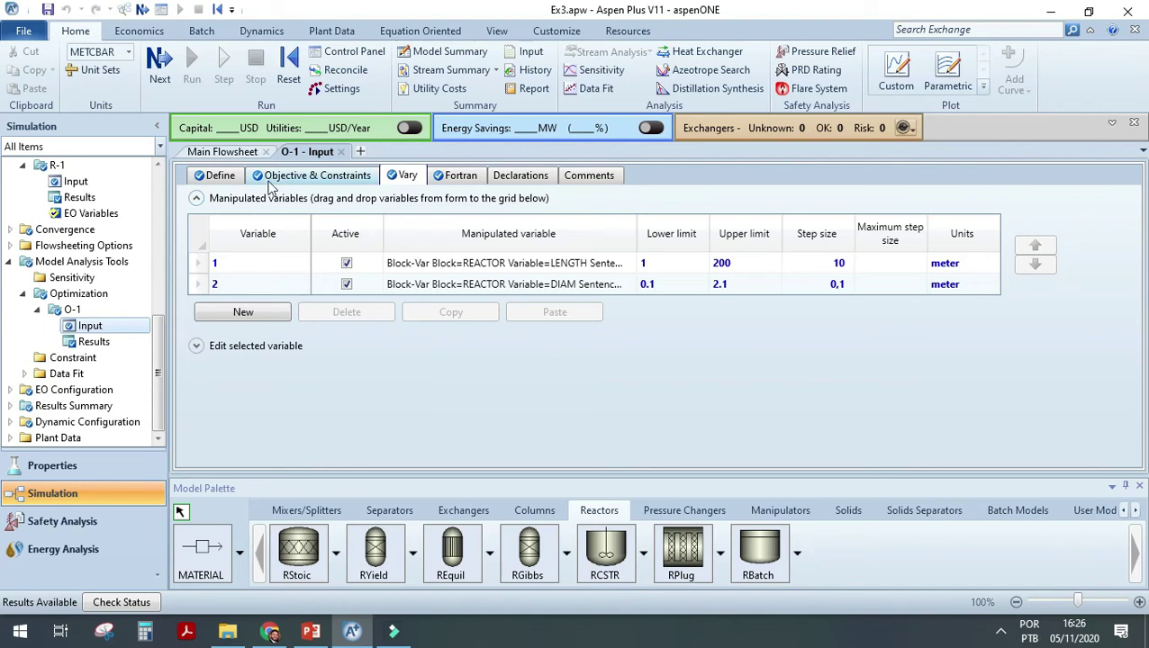
Return to O-1's variable definitions and go through the LENGTH, DIAMETER and FMETLAC entries.
left_click(217, 184)
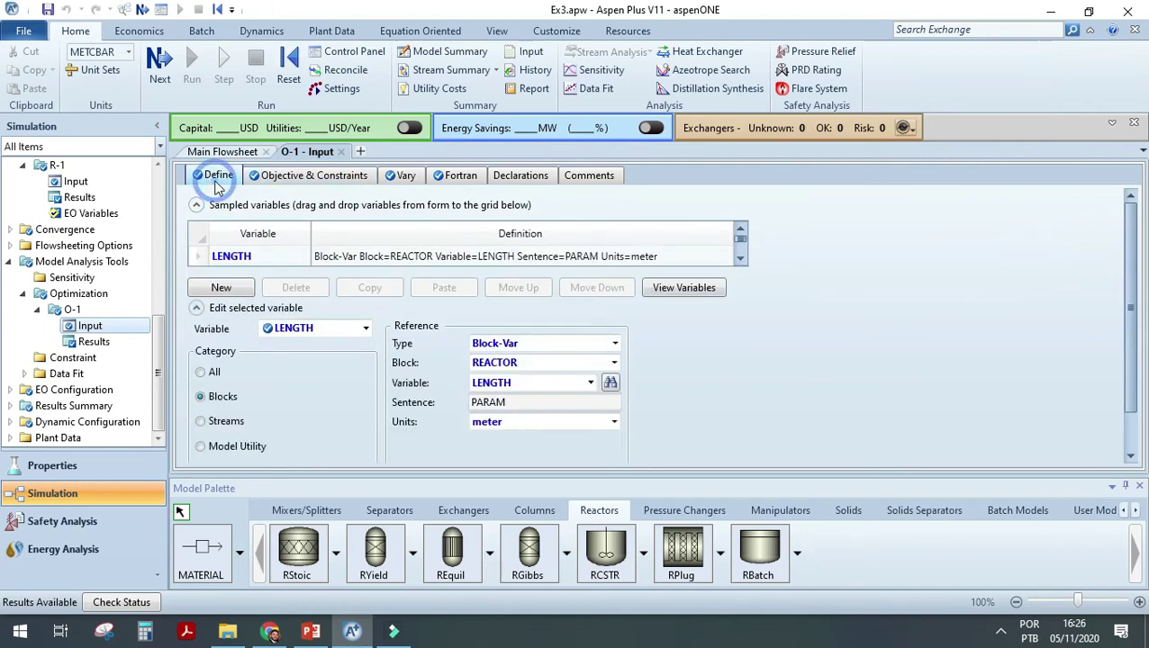
left_click(197, 300)
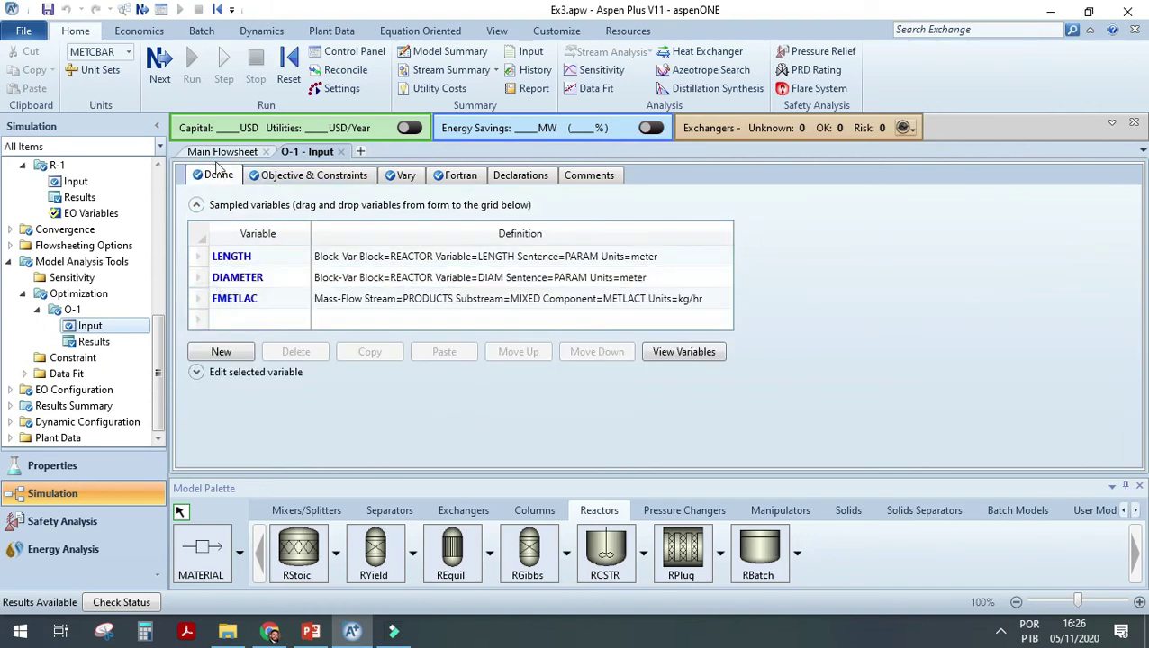
left_click(202, 319)
left_click(256, 261)
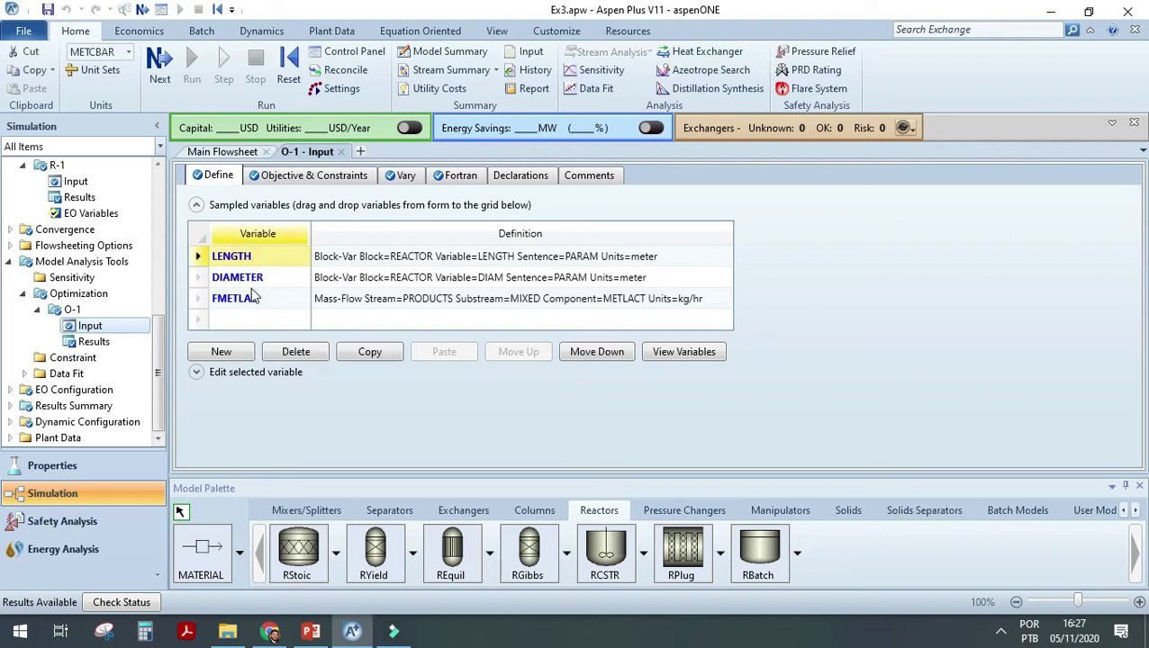
left_click(255, 279)
left_click(257, 299)
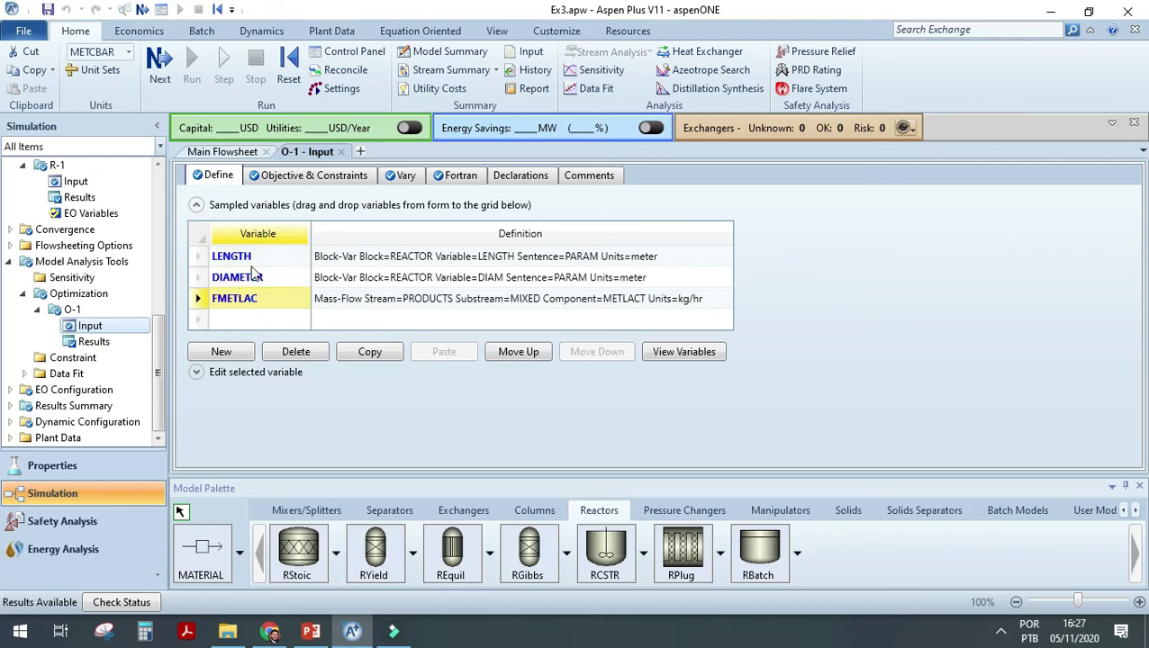
Inspect the detailed definitions of the sampled variables LENGTH and FMETLAC.
left_click(251, 260)
left_click(195, 372)
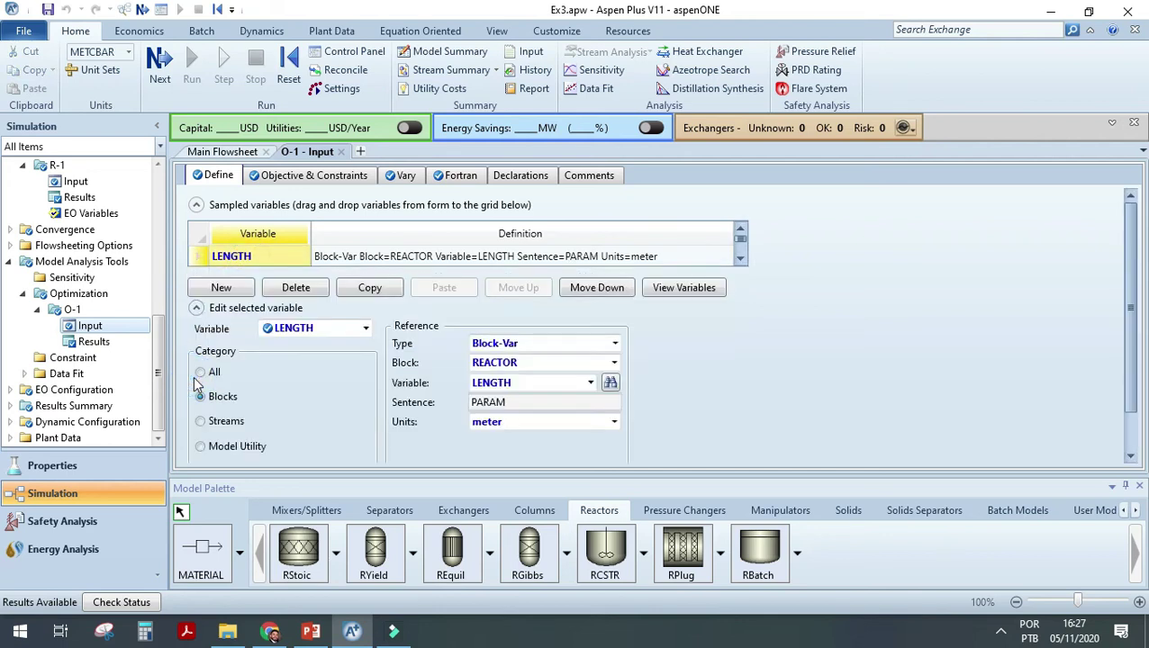
left_click(195, 308)
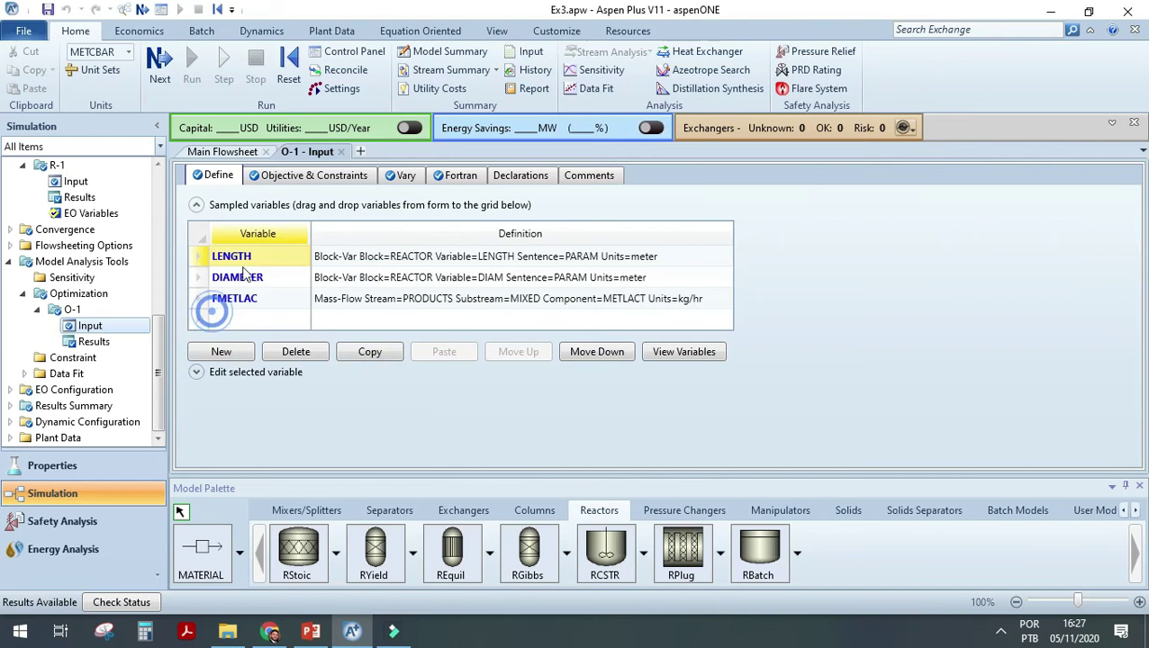
left_click(259, 279)
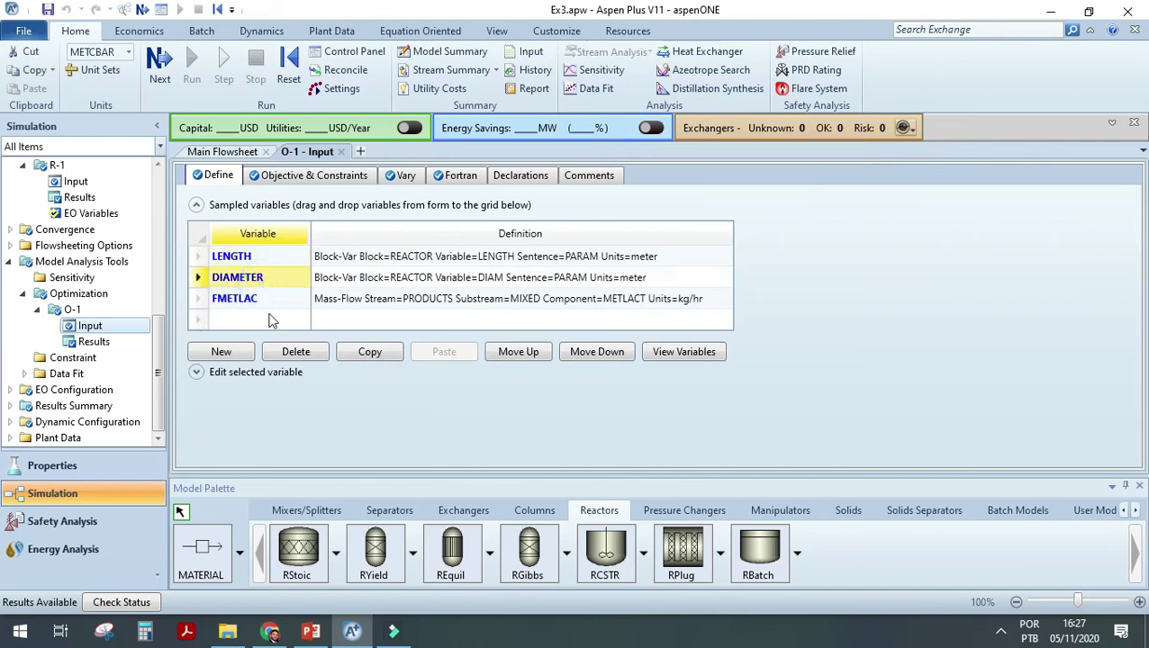
left_click(264, 303)
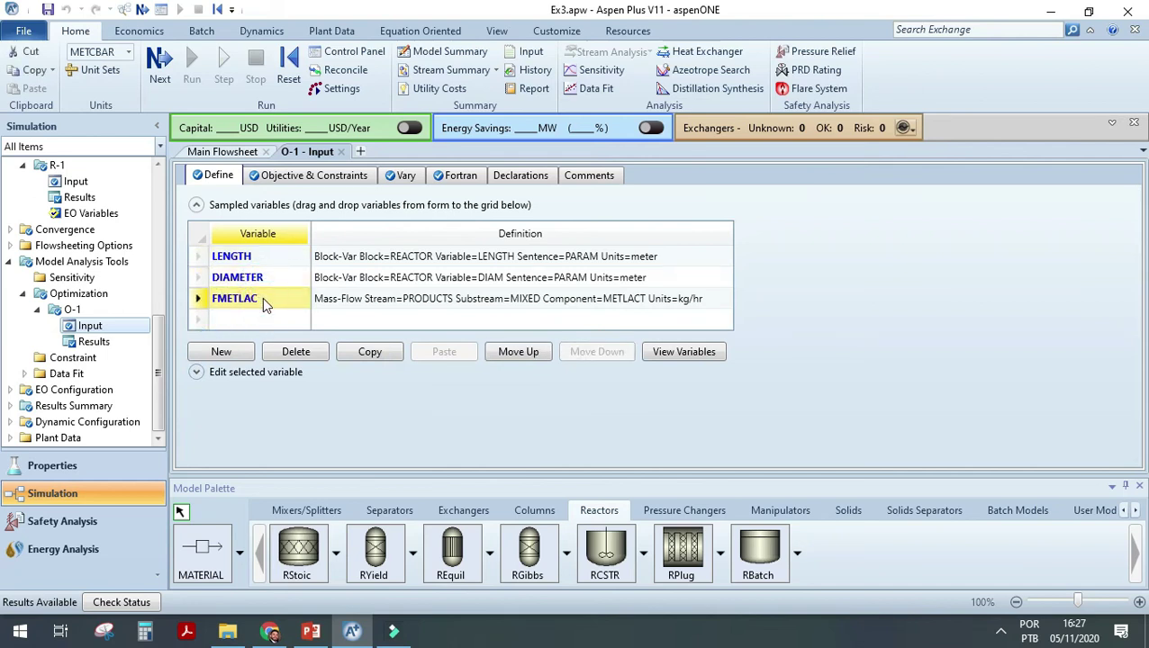
left_click(202, 378)
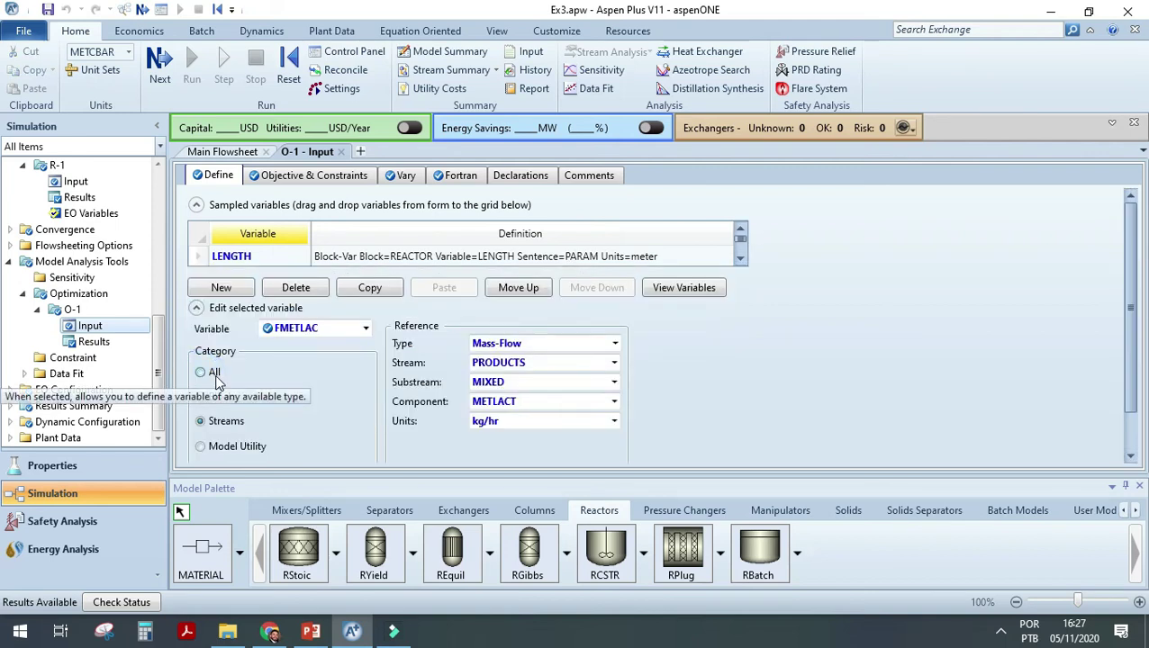
Check O-1's objective function and constraints, and go through the three sampled variables again.
left_click(310, 182)
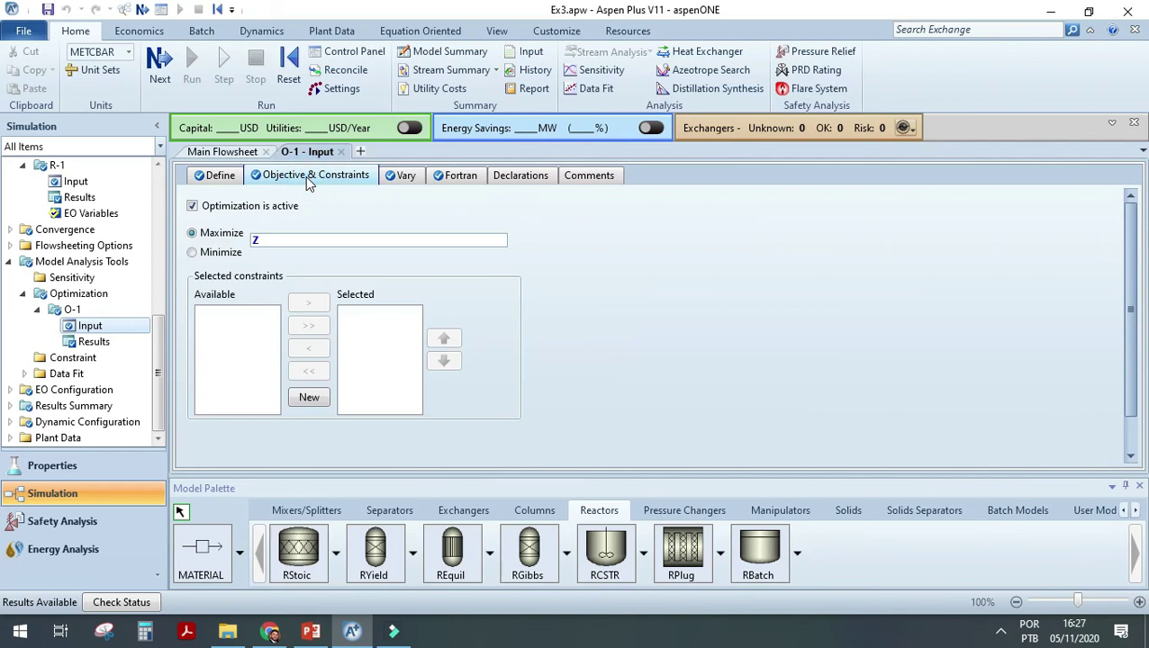
left_click(229, 180)
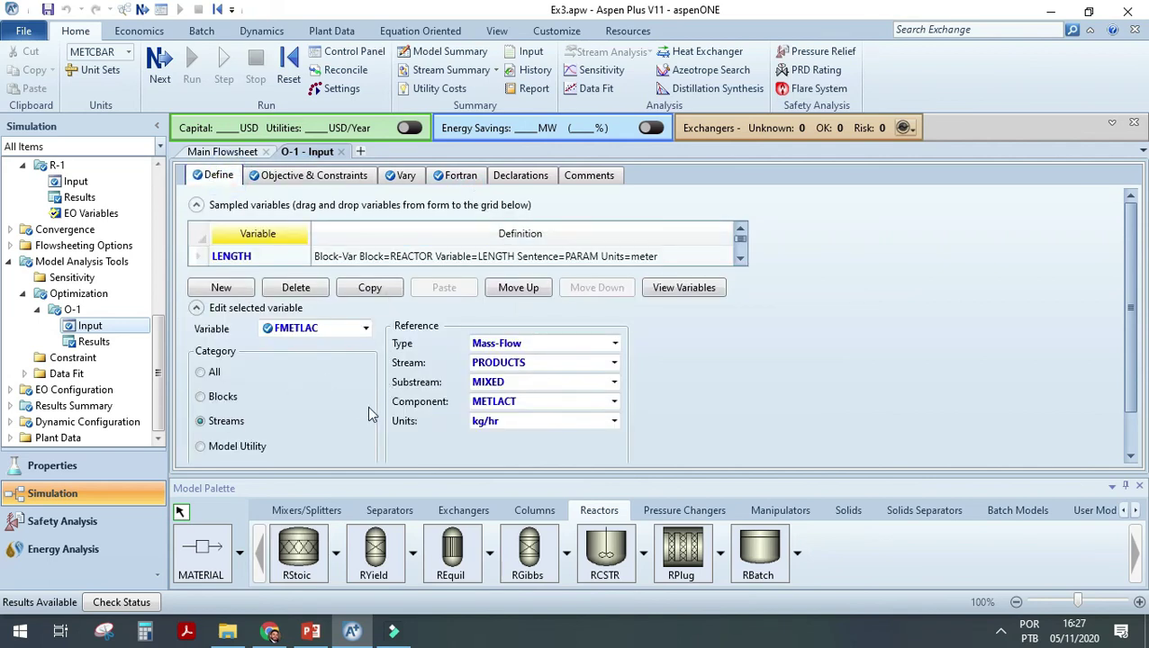
left_click(197, 307)
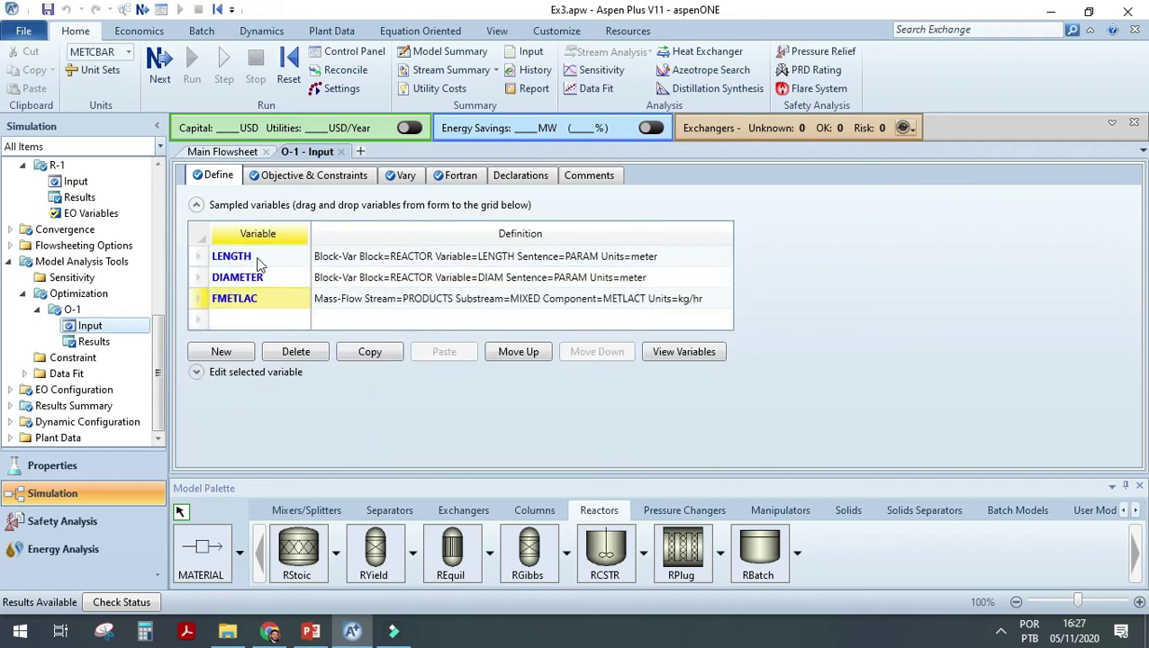
left_click(258, 261)
left_click(247, 279)
left_click(243, 302)
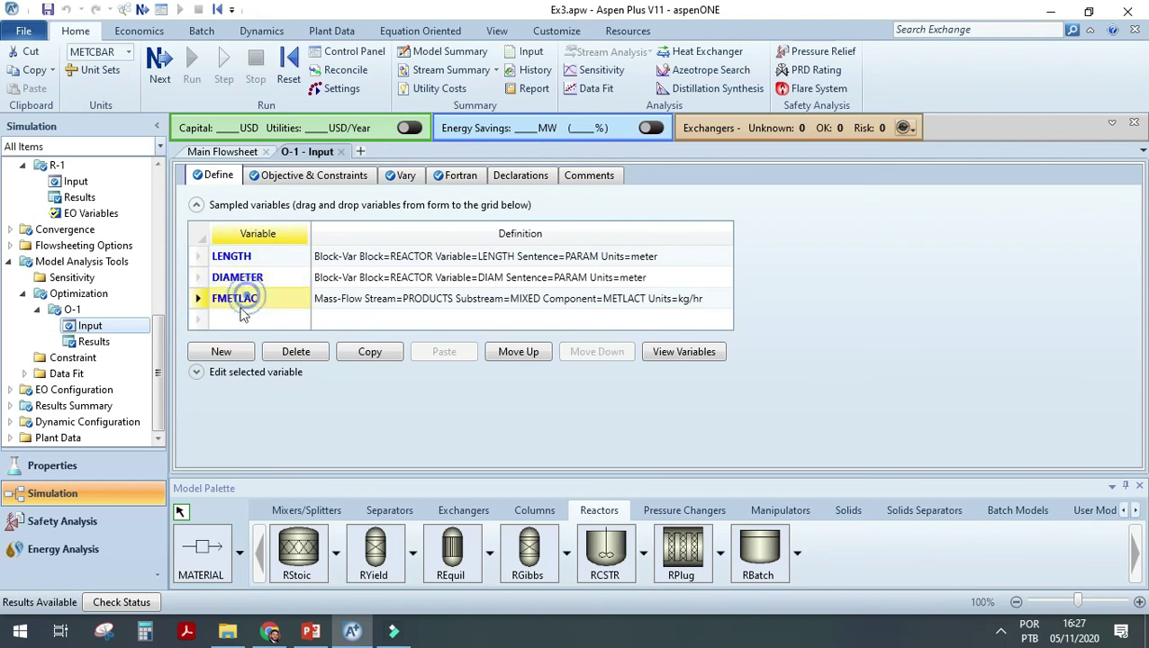
Examine how LENGTH is defined, including its category and the available block and variable choices.
left_click(249, 259)
left_click(197, 373)
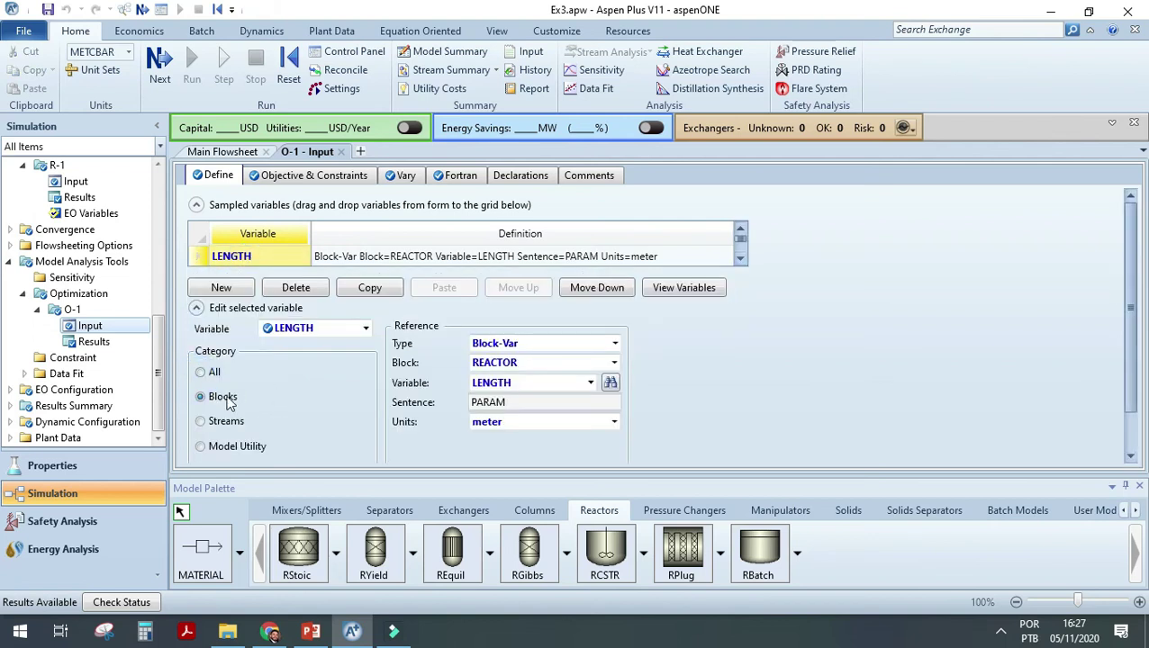
left_click(614, 363)
left_click(652, 359)
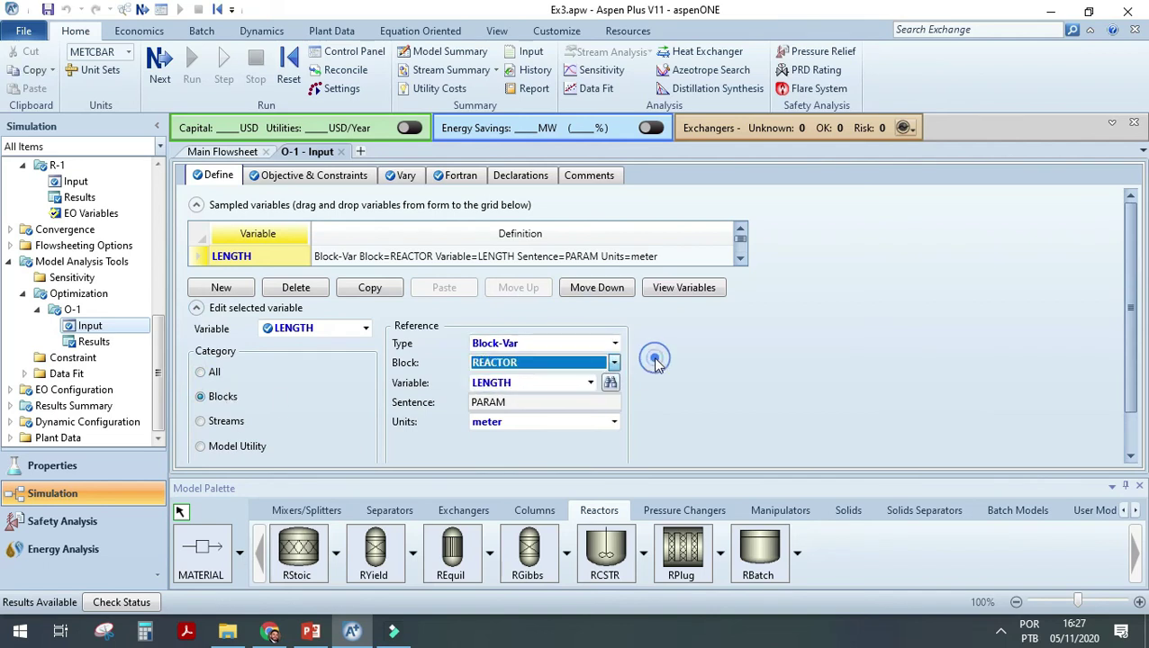
left_click(591, 383)
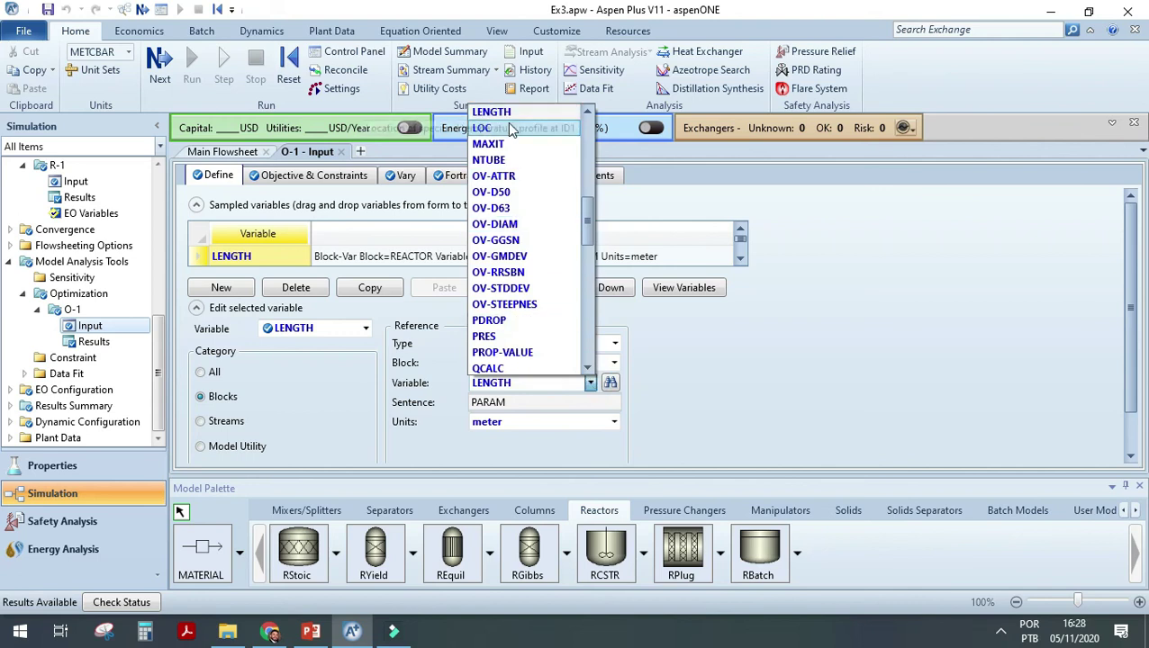
left_click(694, 353)
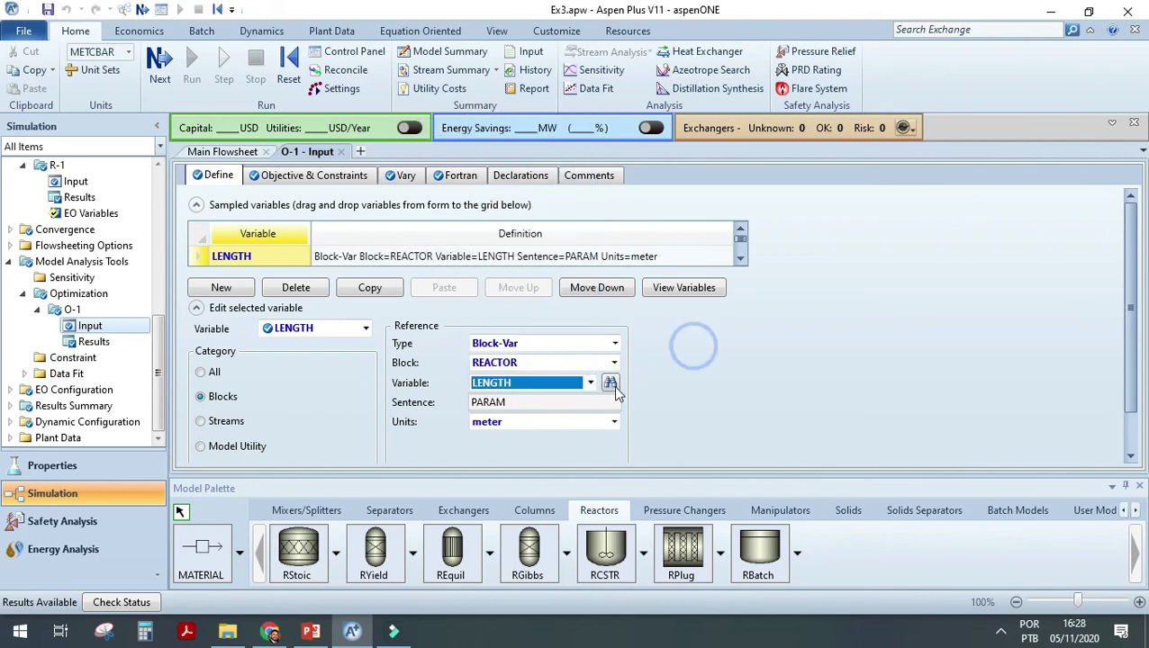
left_click(730, 403)
scroll(446, 440, "down", 1)
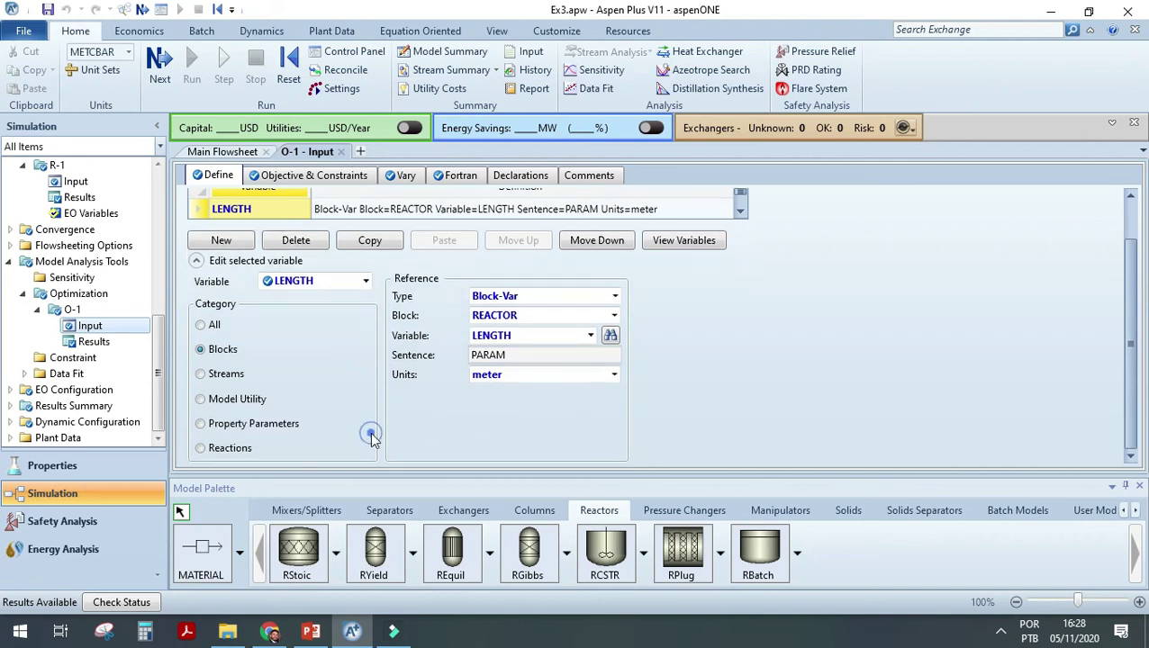
Examine how DIAMETER is defined, checking its block choices and the DIAM entry among the reactor variables.
left_click(197, 260)
left_click(230, 278)
left_click(196, 372)
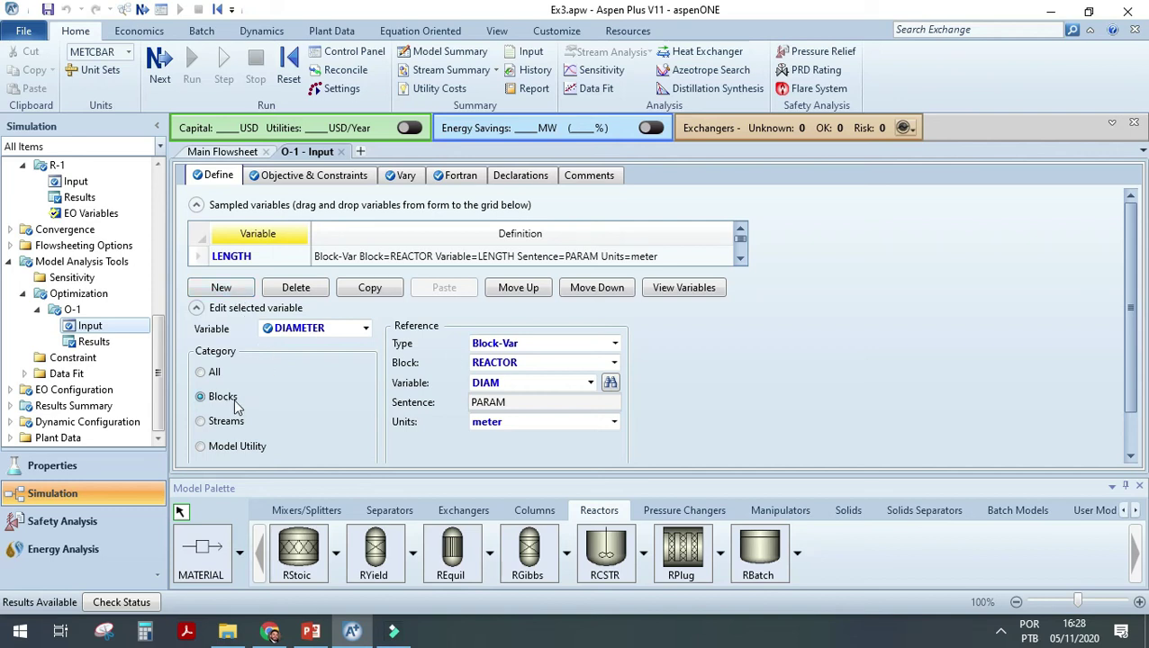
left_click(613, 361)
left_click(661, 367)
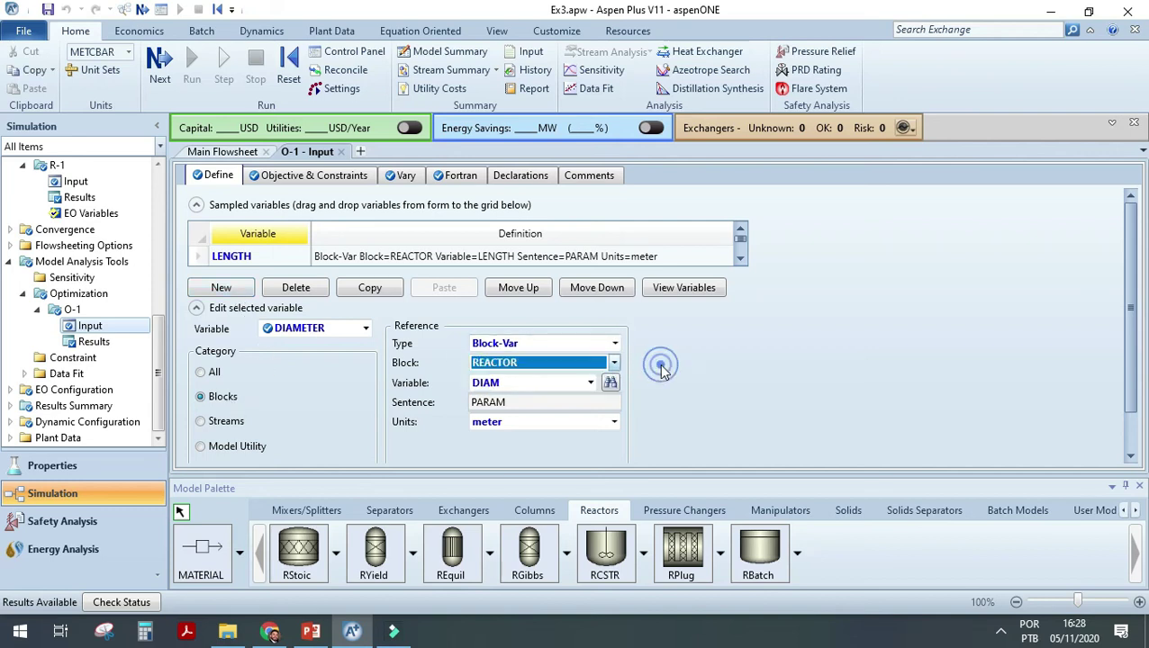
left_click(591, 385)
scroll(497, 216, "up", 2)
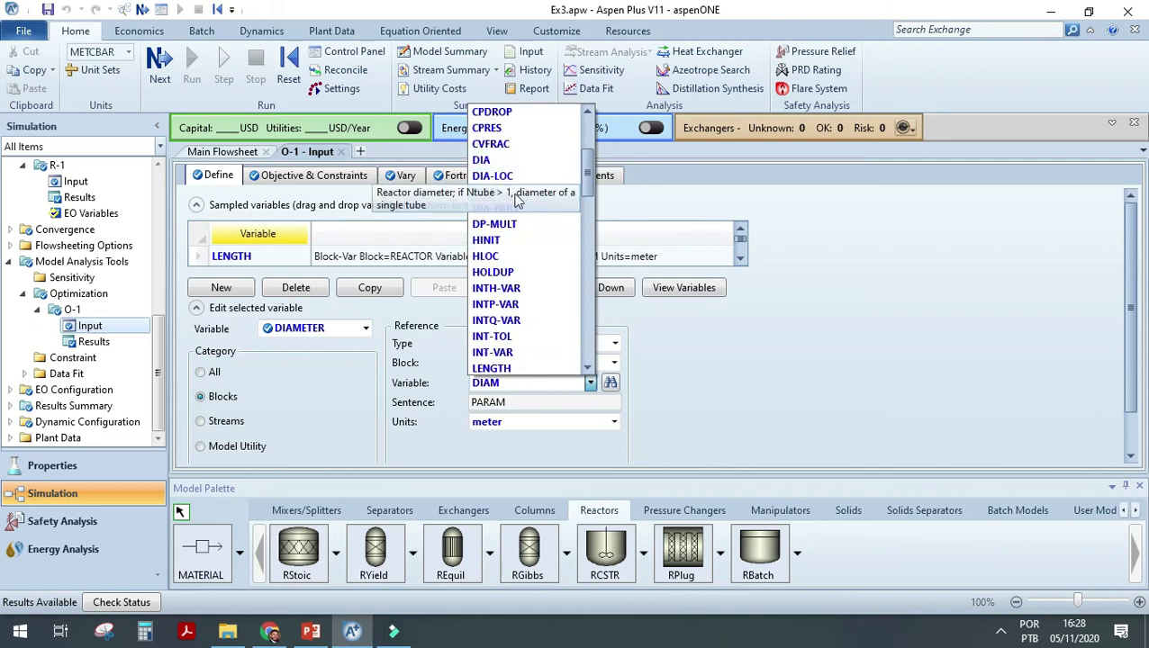
left_click(497, 191)
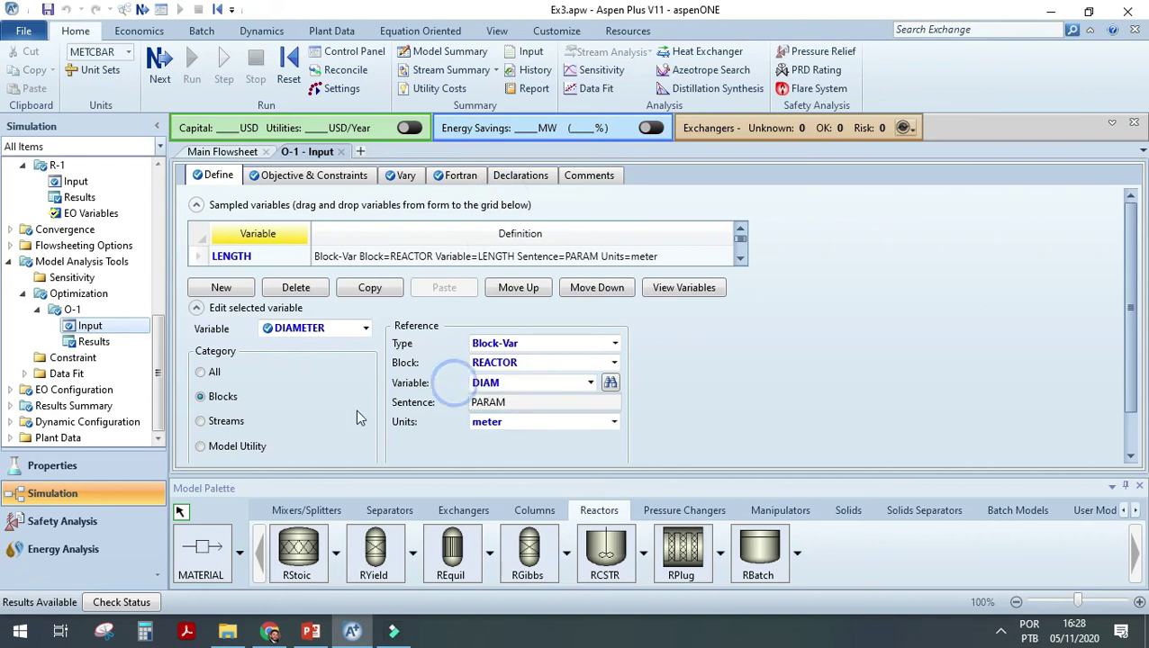
Examine how FMETLAC is defined, including its Streams category and the available reference types.
left_click(366, 329)
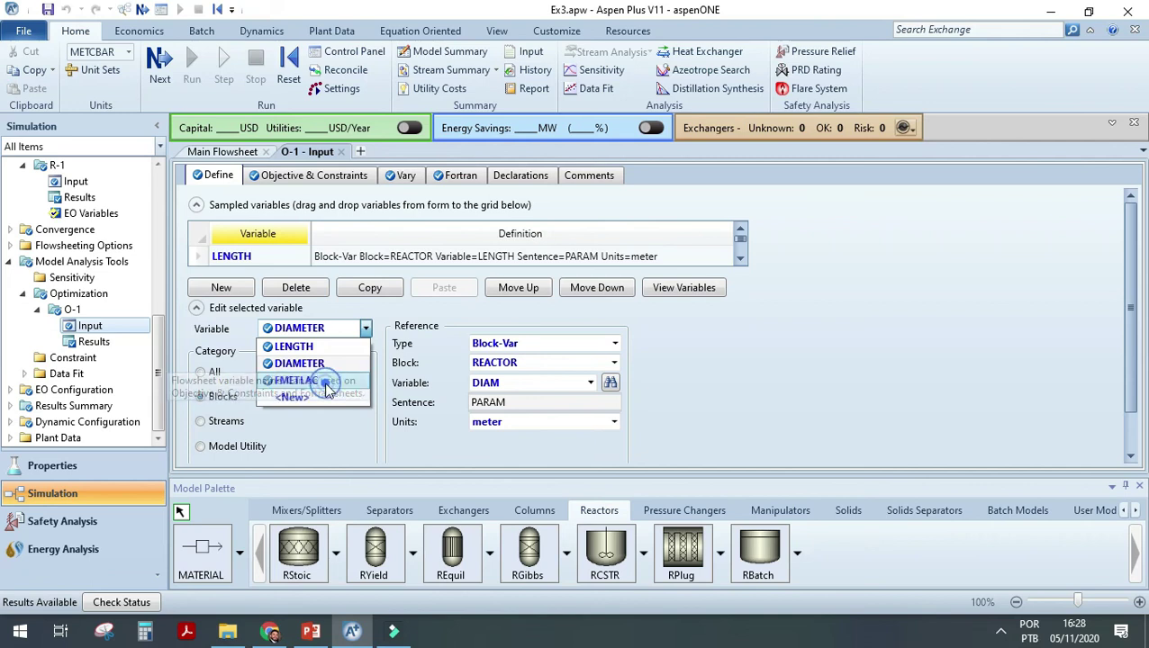
left_click(326, 380)
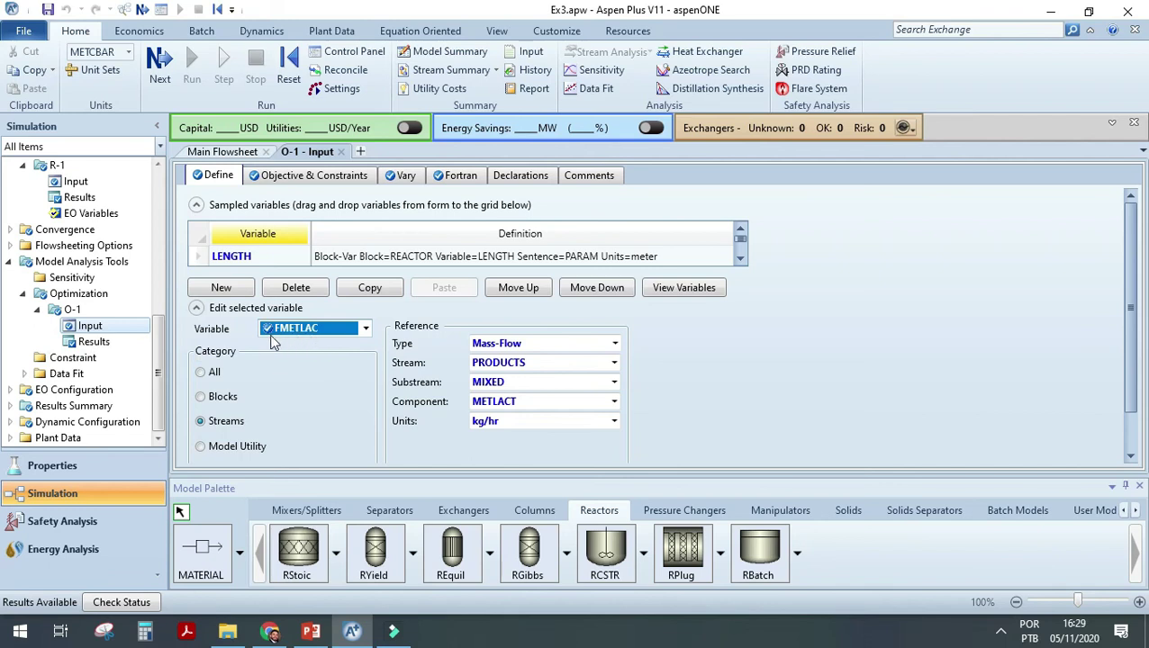
left_click(201, 422)
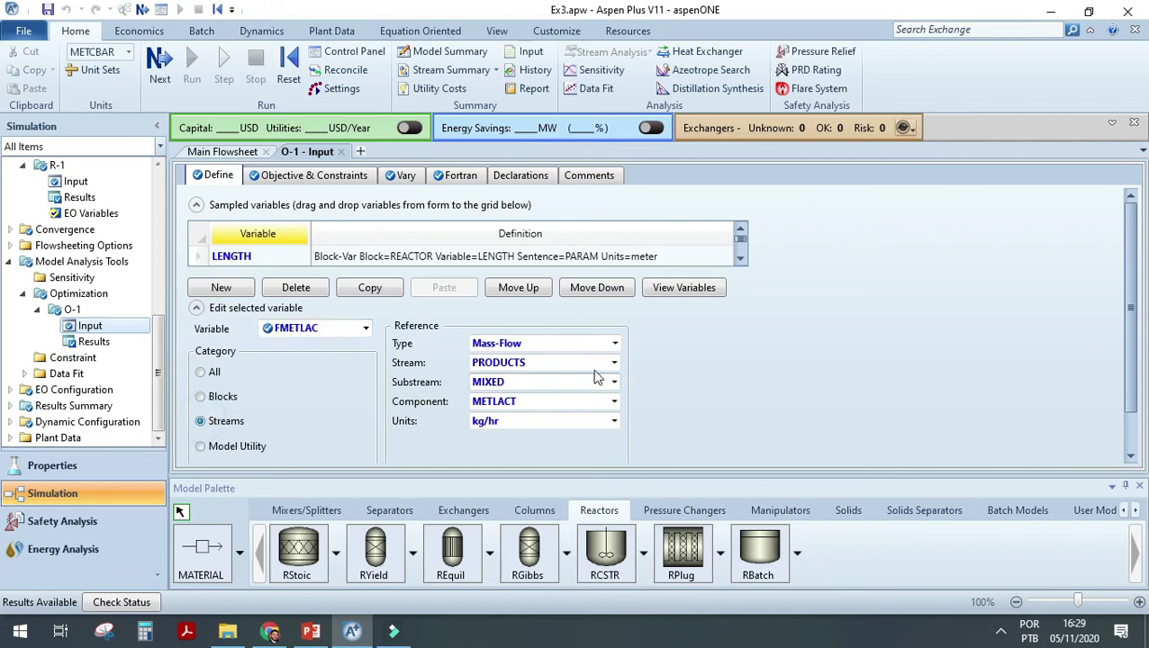
left_click(615, 349)
left_click(616, 351)
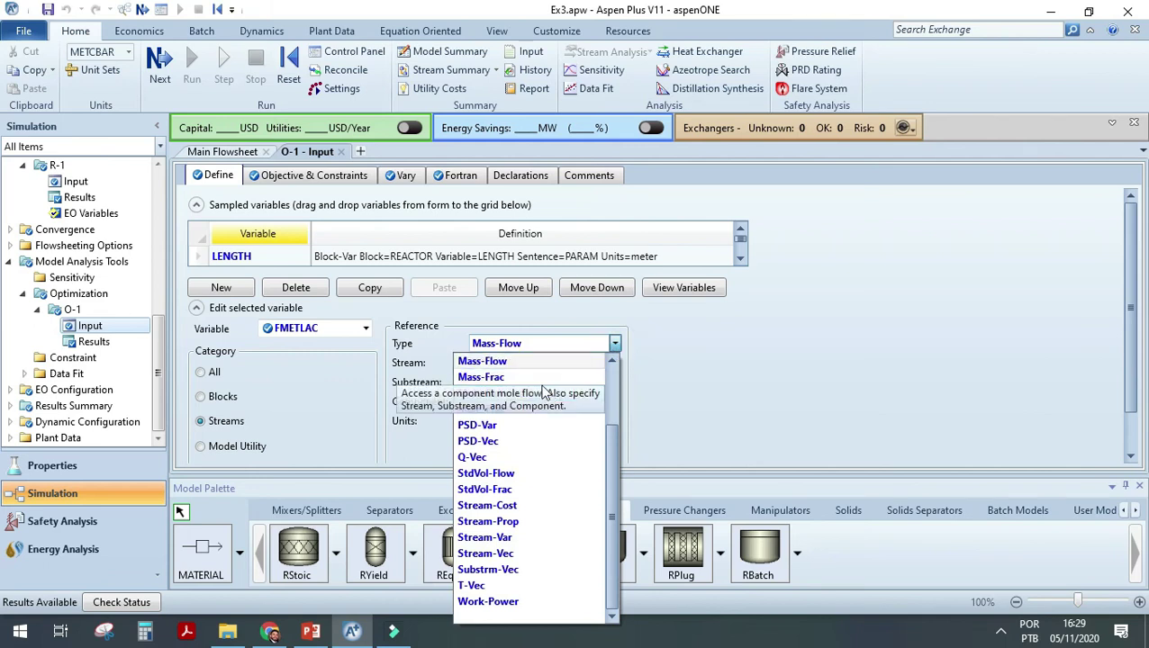
left_click(687, 358)
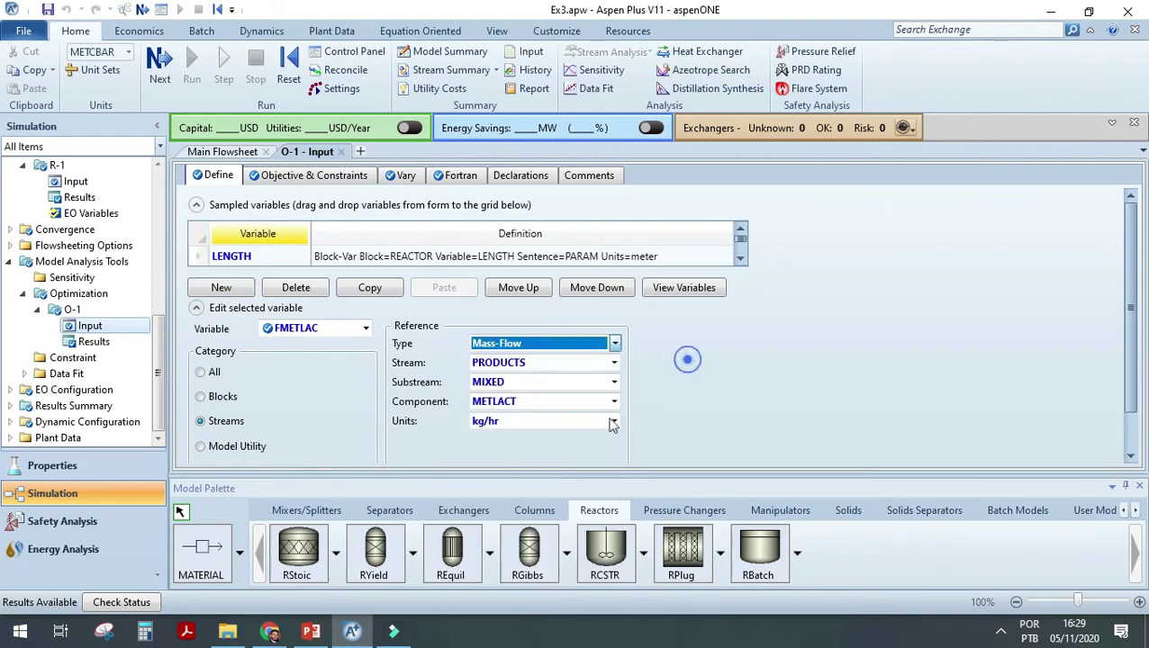
Switch to PowerPoint to review the objective function Z on slide 9, and return to Aspen Plus.
left_click(315, 633)
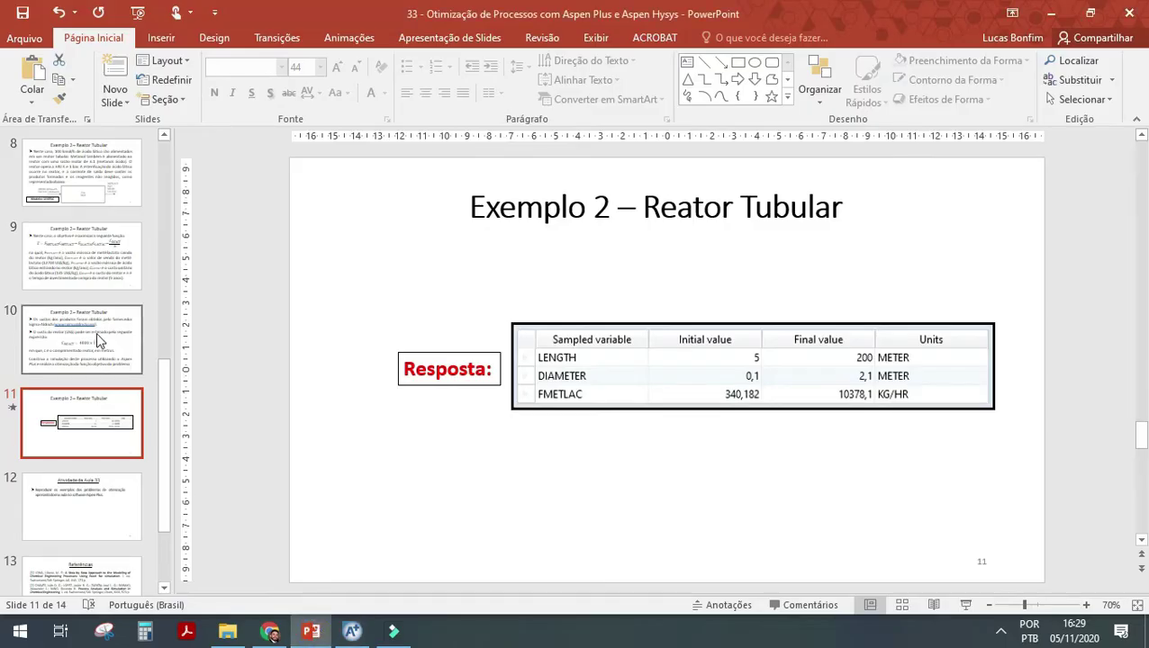
left_click(94, 330)
left_click(99, 268)
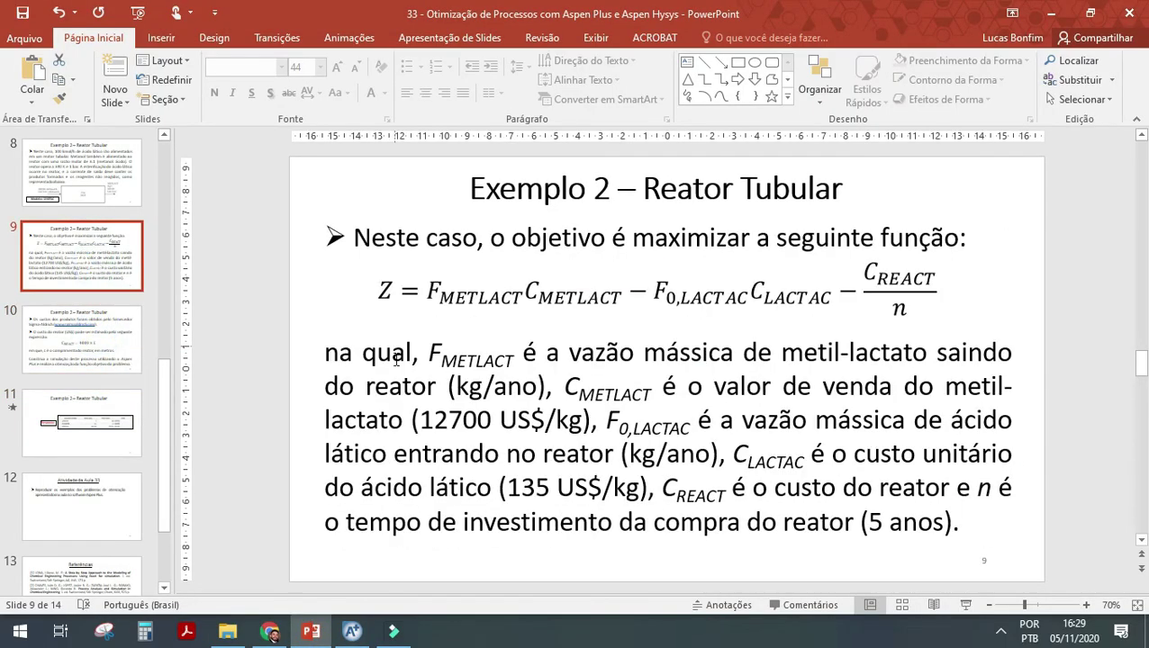
left_click(354, 631)
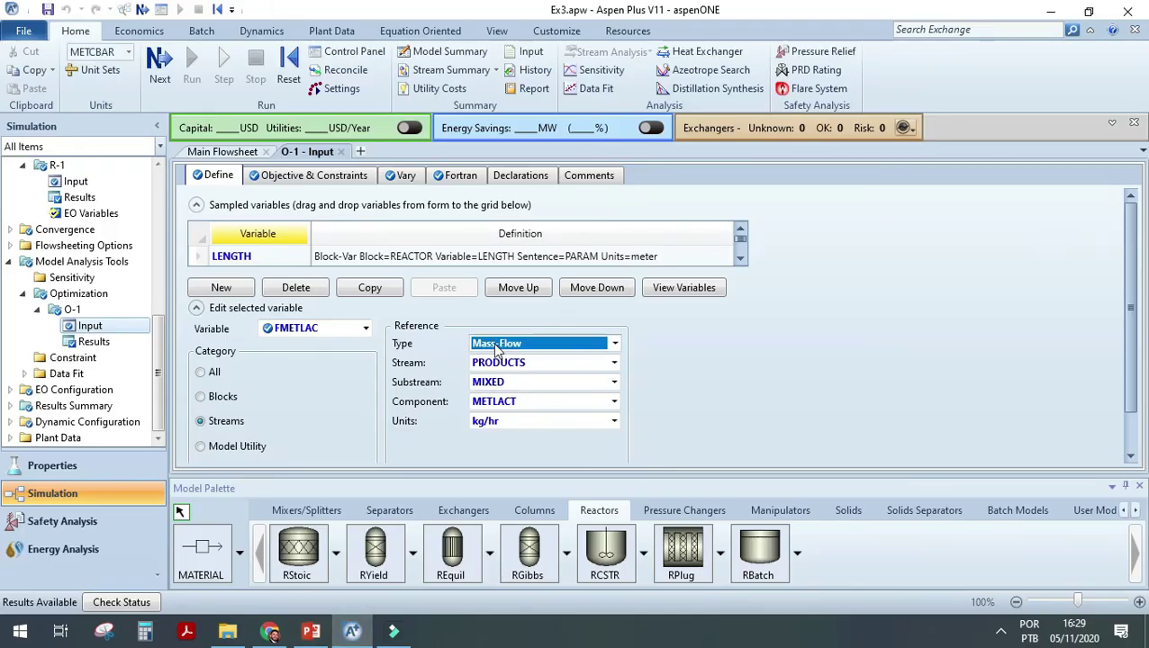
Check the available stream and component choices in FMETLAC's mass-flow reference, keeping PRODUCTS and METLACT.
left_click(615, 363)
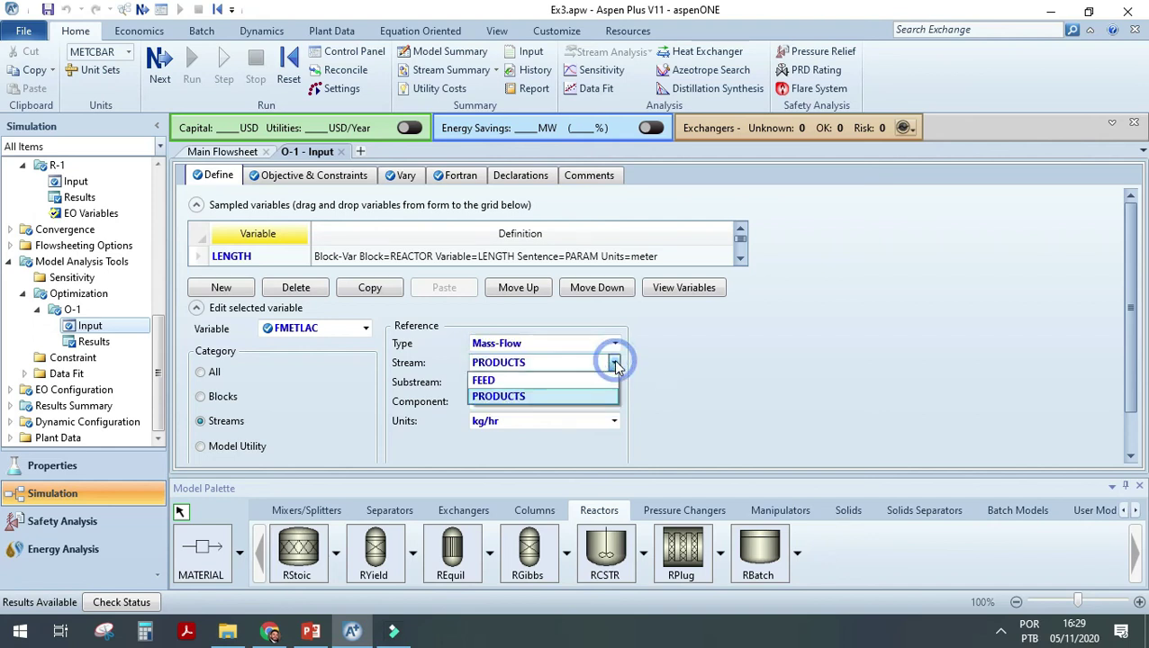
left_click(615, 364)
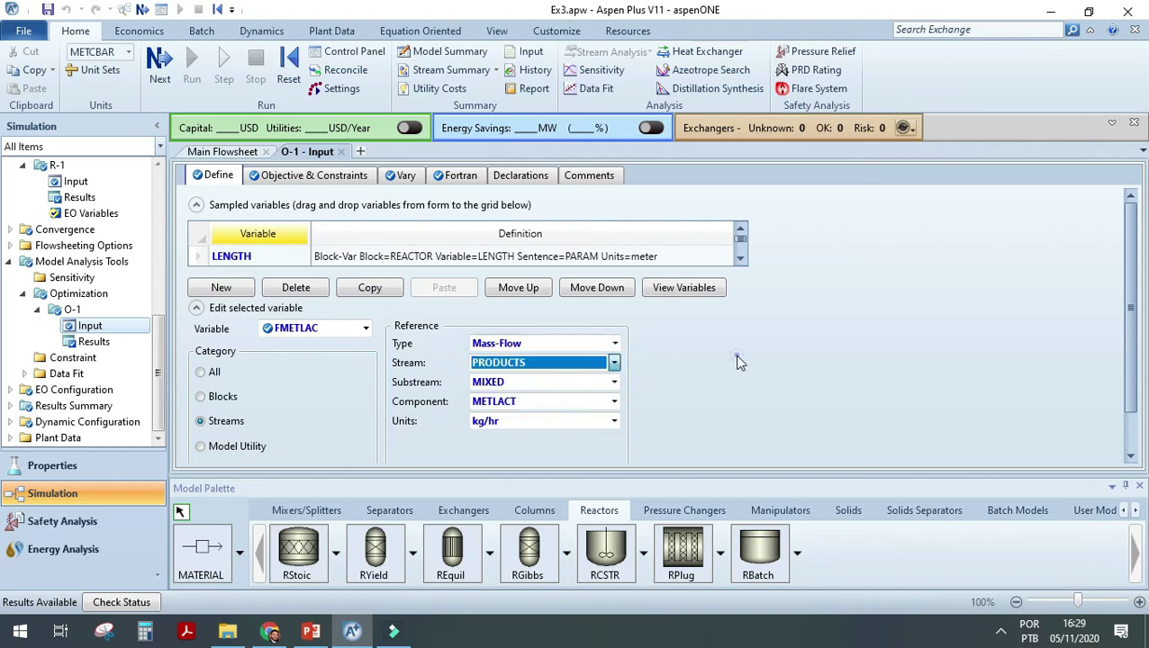
left_click(613, 402)
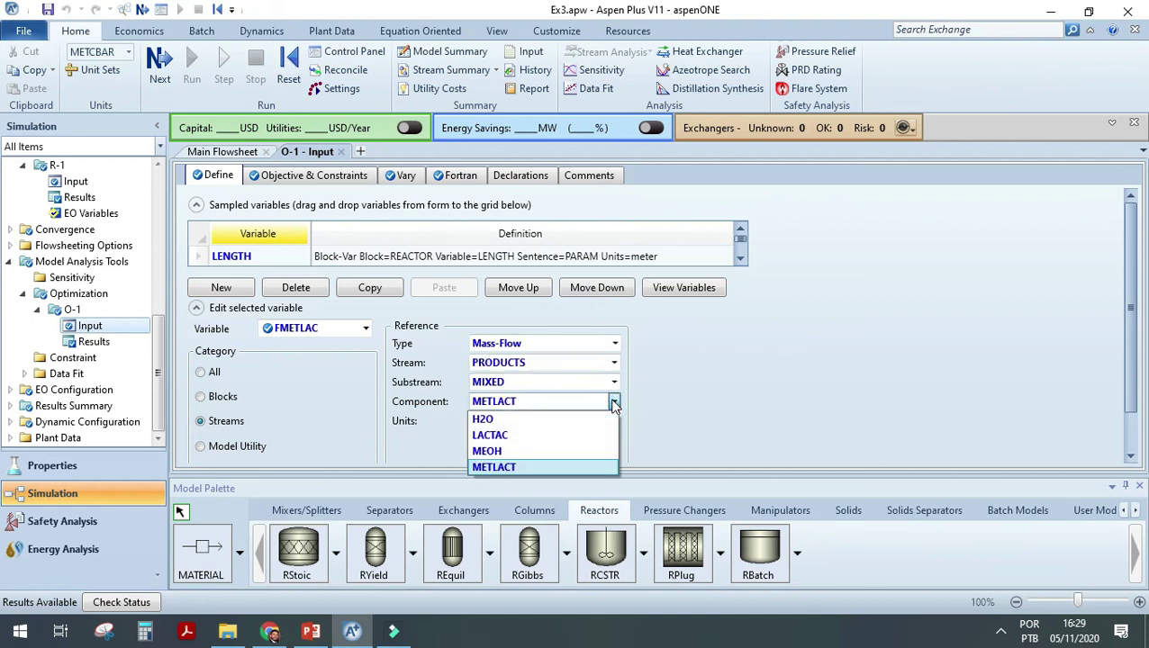
left_click(527, 466)
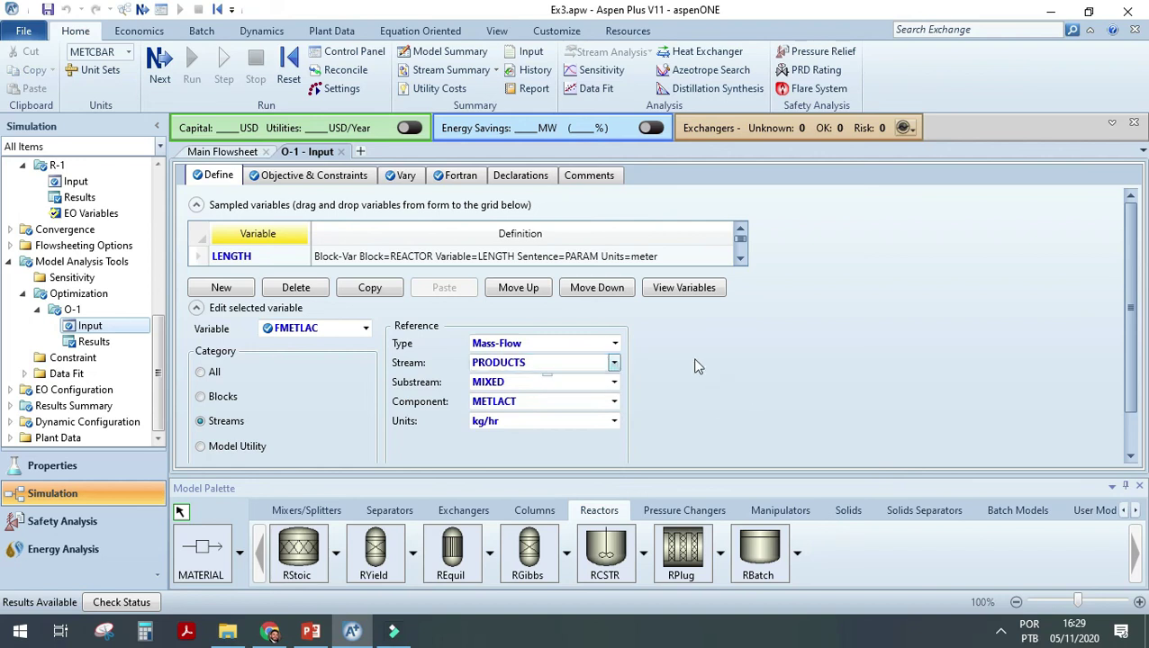
Check O-1's optimization direction and its objective expression Z.
left_click(340, 175)
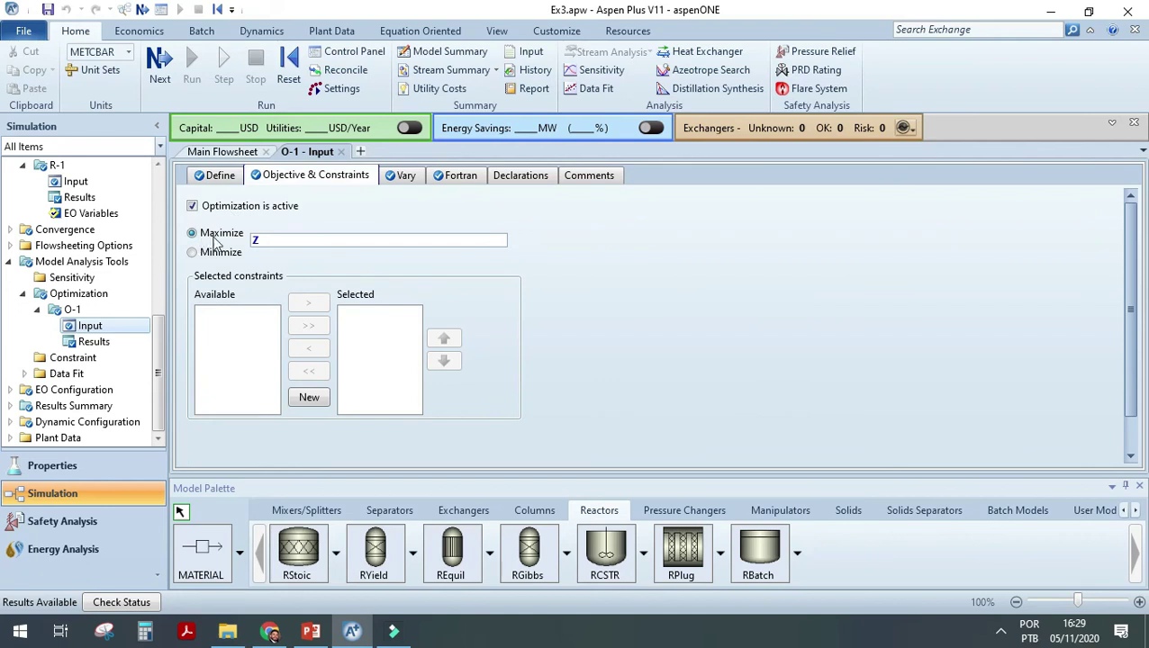
double_click(269, 240)
left_click(270, 241)
Examine O-1's Fortran statements as a whole, including the CMETLAC assignment and the expression for Z.
left_click(458, 176)
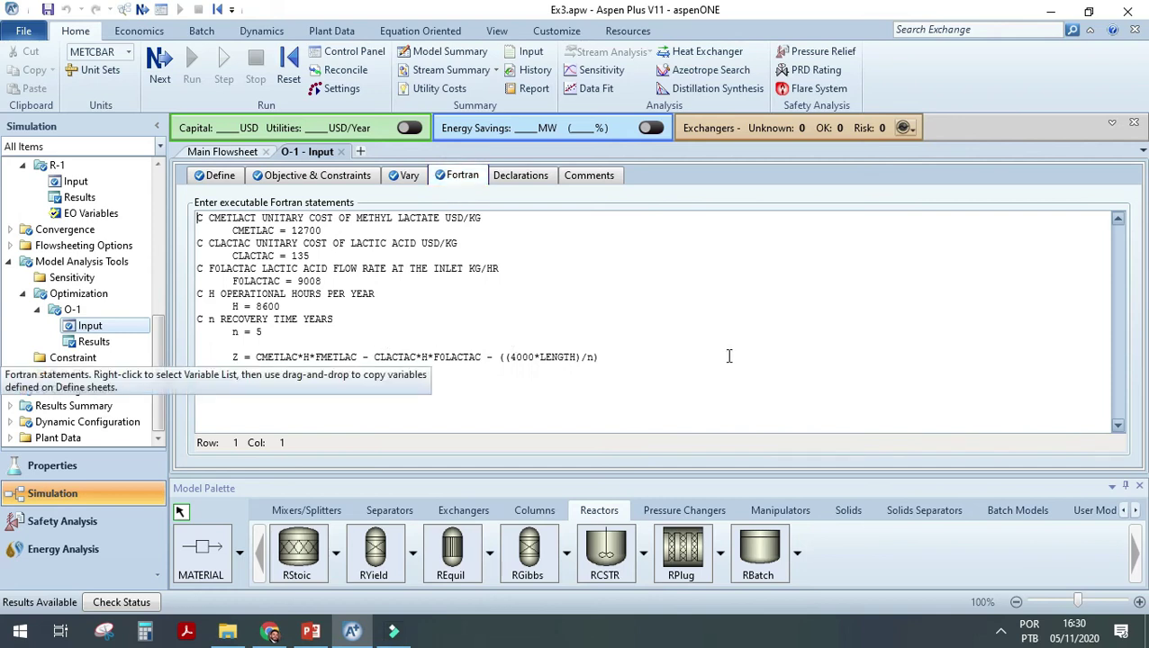
left_click_drag(722, 359, 189, 218)
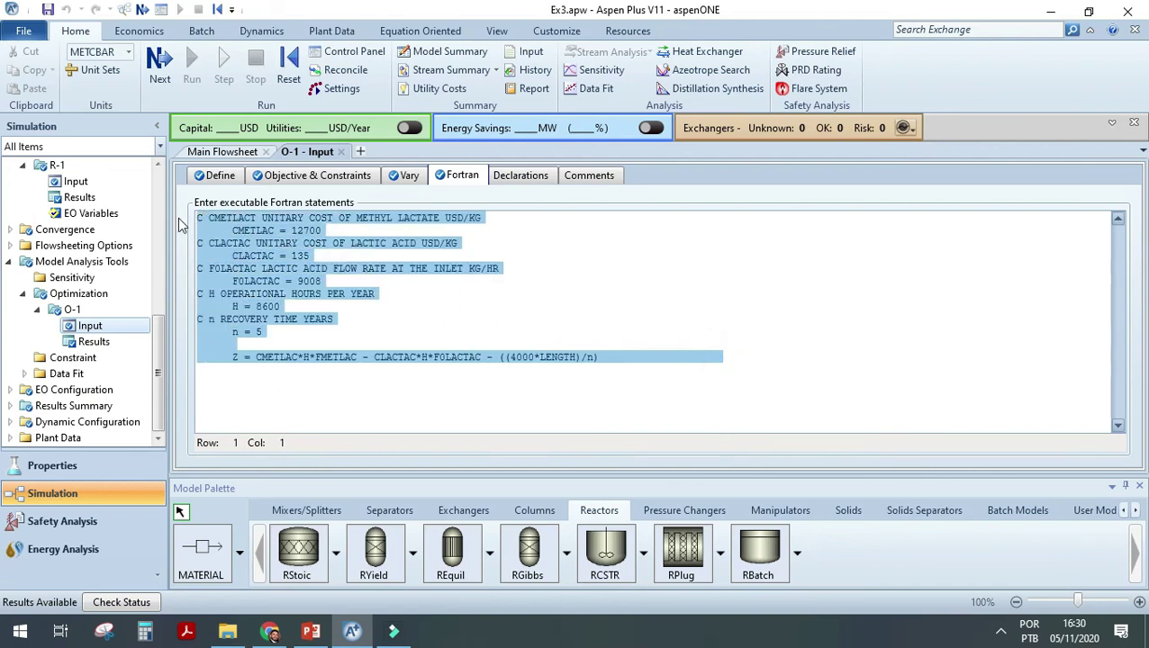
left_click(489, 341)
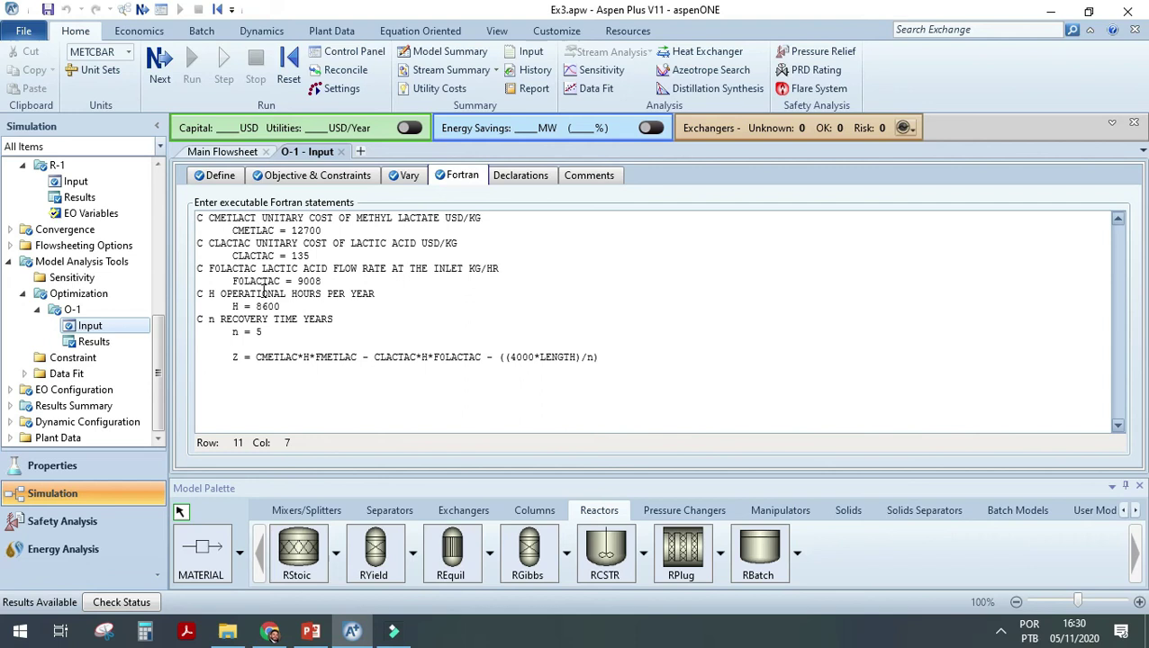
left_click_drag(229, 230, 323, 231)
left_click_drag(229, 356, 638, 364)
left_click(637, 364)
Examine where the executable Fortran lines for CMETLAC, F0LACTAC, H and Z start in the code.
left_click_drag(232, 230, 338, 230)
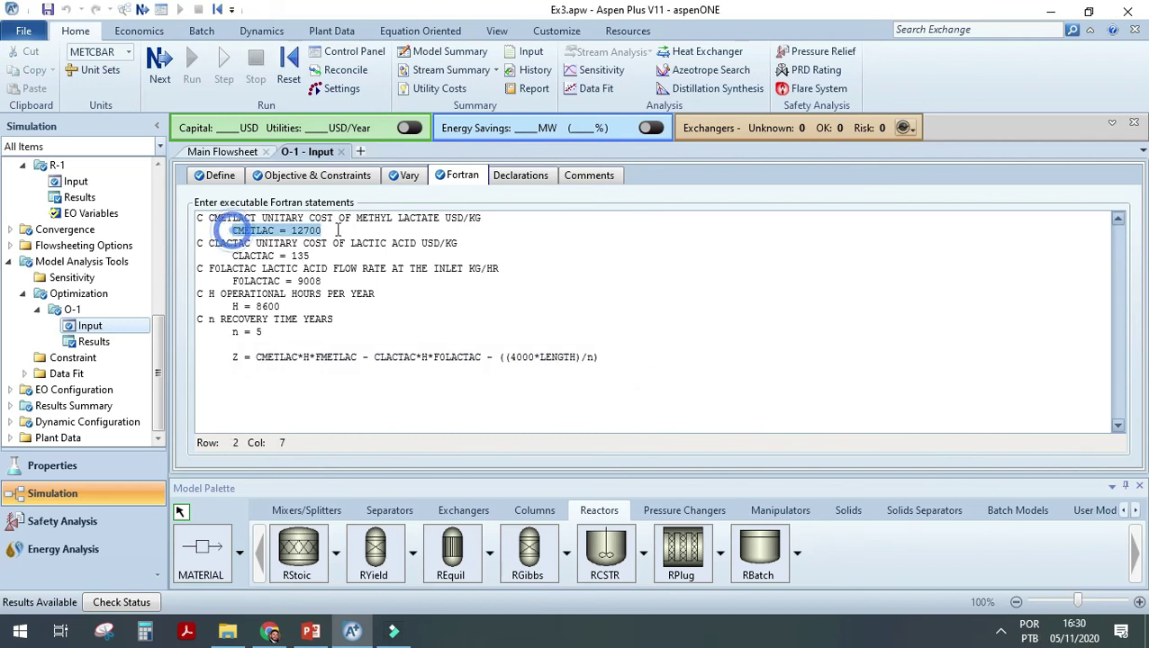
left_click_drag(233, 281, 322, 280)
left_click_drag(232, 306, 320, 304)
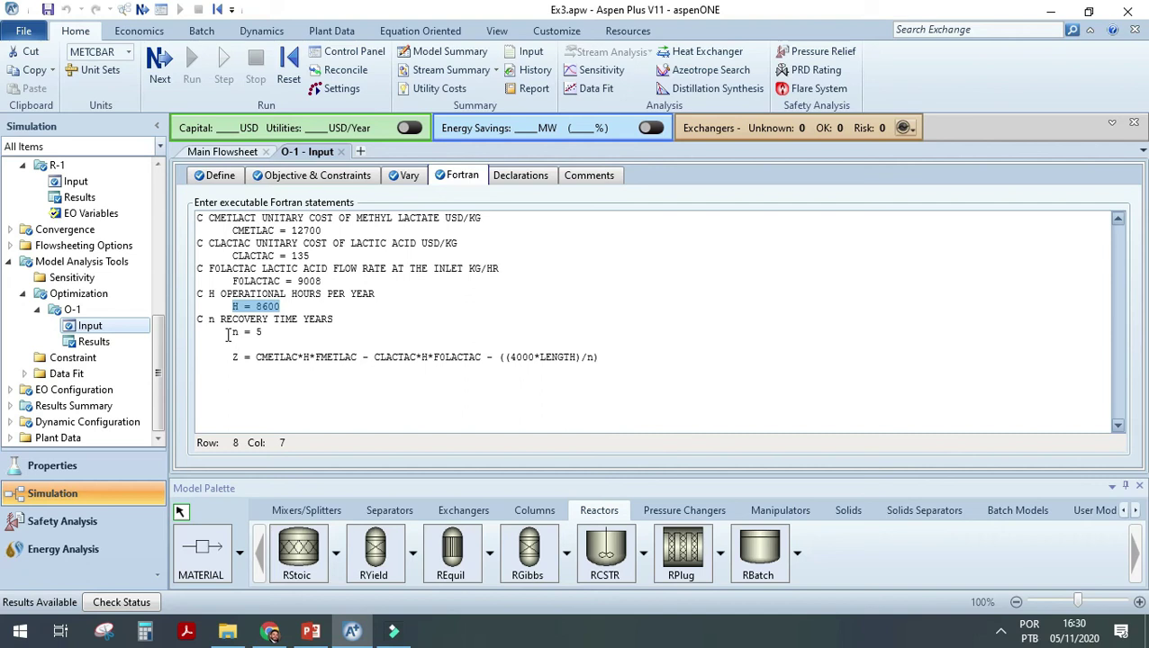
left_click(232, 359)
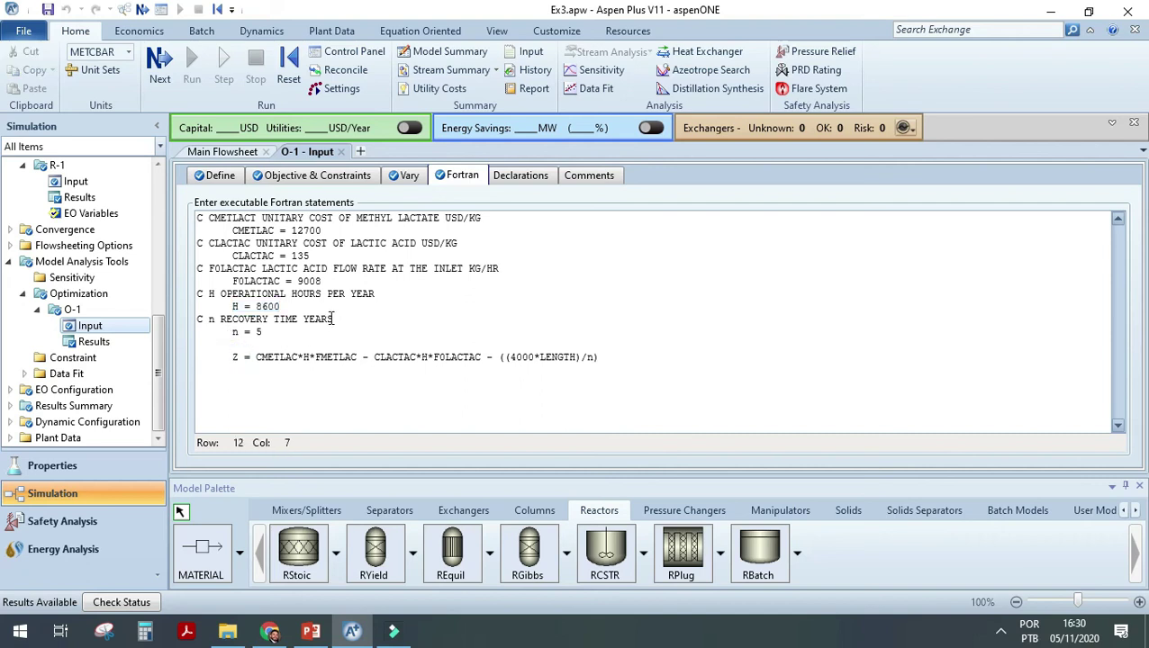
Examine how the Fortran comment lines are written with a leading C, comparing the recovery-time and methyl lactate cost comments.
left_click_drag(333, 318, 198, 319)
left_click(199, 320)
left_click(201, 319)
left_click_drag(208, 218, 513, 219)
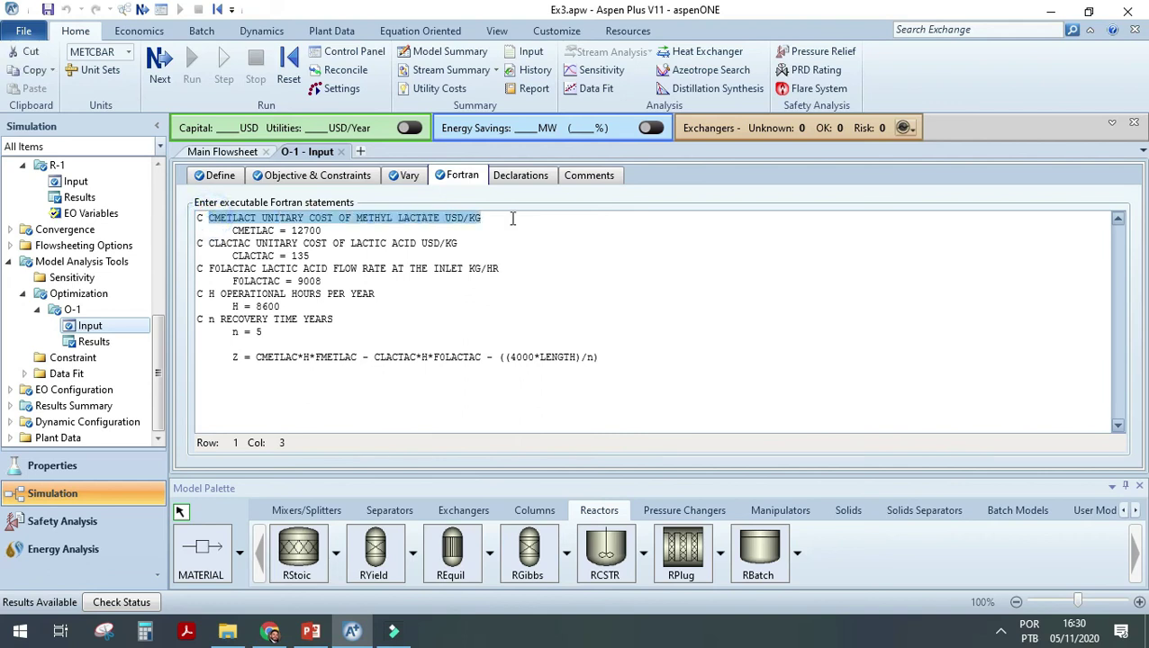
left_click(232, 243)
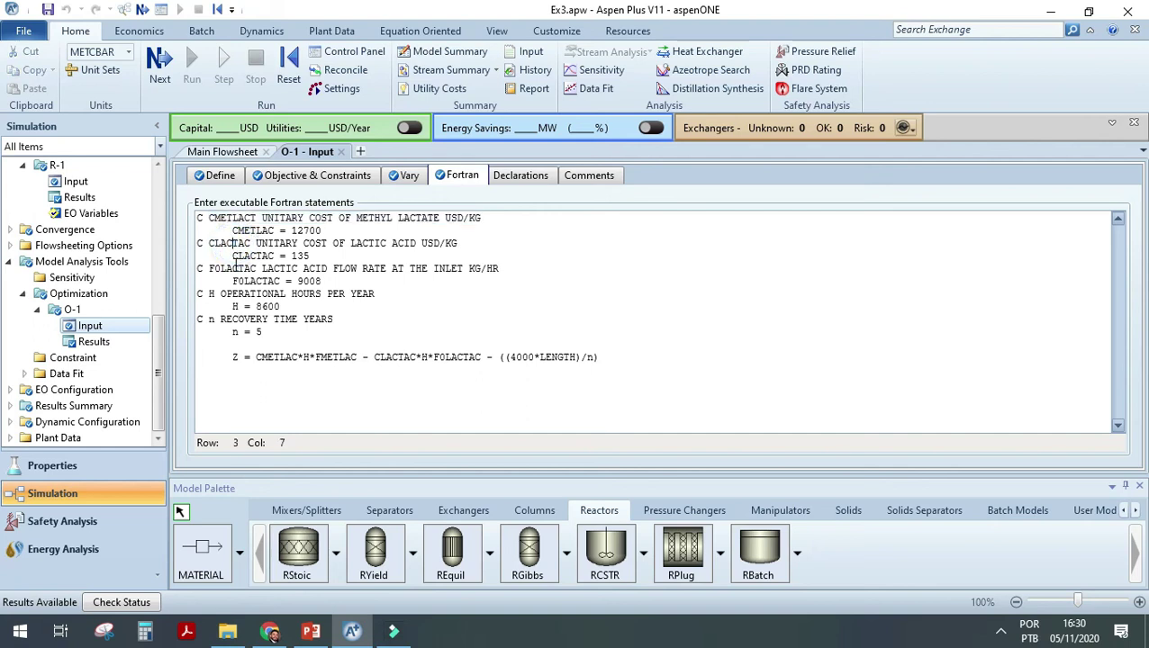
left_click(233, 294)
Go through the unit costs of methyl lactate and lactic acid in the Fortran code, with their comments and units.
left_click(240, 218)
left_click(306, 218)
left_click_drag(231, 231, 338, 232)
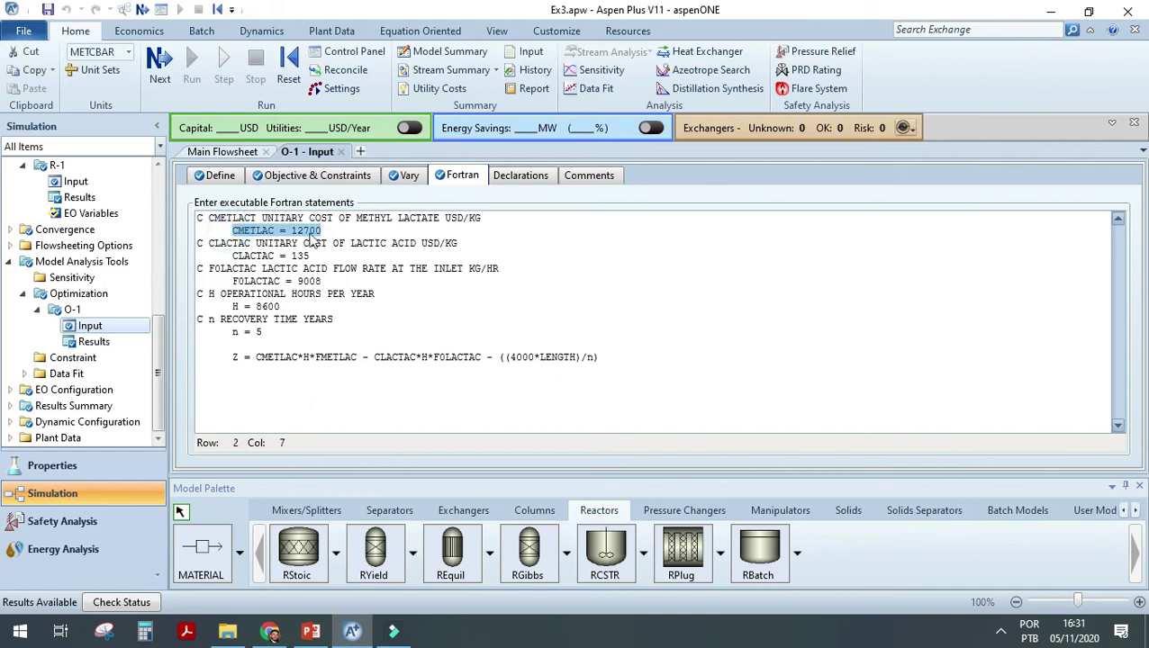
left_click(249, 249)
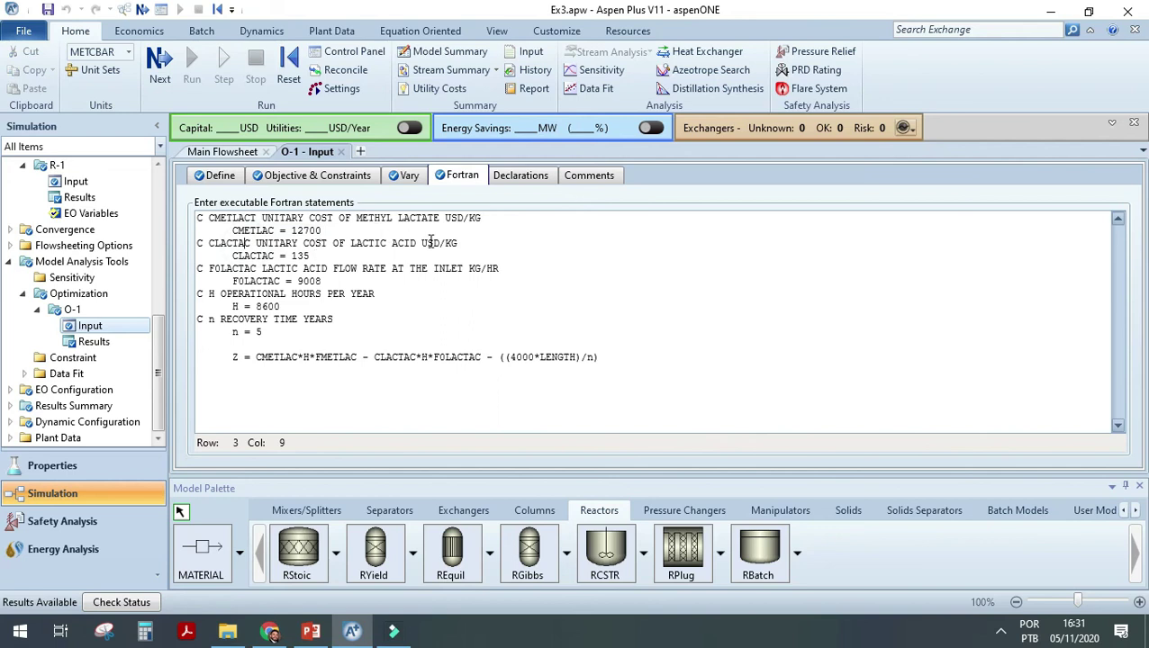
double_click(300, 256)
left_click_drag(424, 241, 458, 242)
left_click(269, 261)
left_click_drag(233, 256, 292, 257)
Examine the F0LACTAC statement that sets the lactic acid flow rate at the reactor inlet.
left_click(280, 280)
mouse_move(288, 268)
left_mouse_down()
mouse_move(351, 263)
mouse_move(294, 281)
left_mouse_up()
left_click(321, 281)
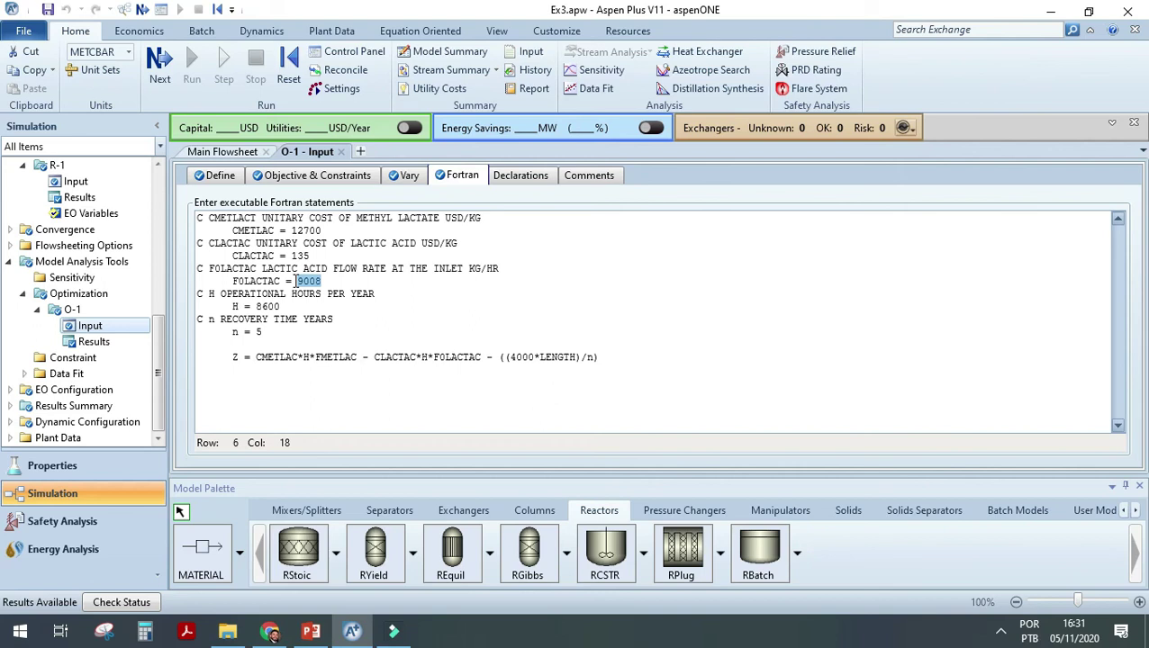
left_click(294, 281)
left_click_drag(327, 281, 298, 281)
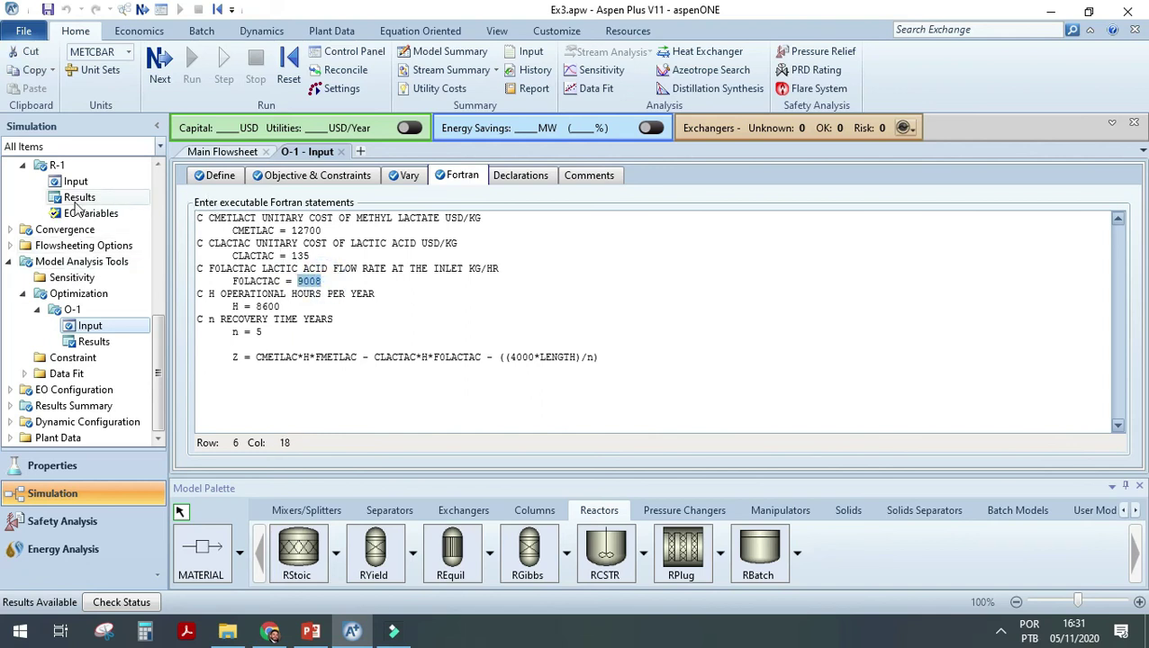
Look up the LACTAC mass flow in the FEED stream results, expanding the component mass flows.
scroll(76, 265, "up", 8)
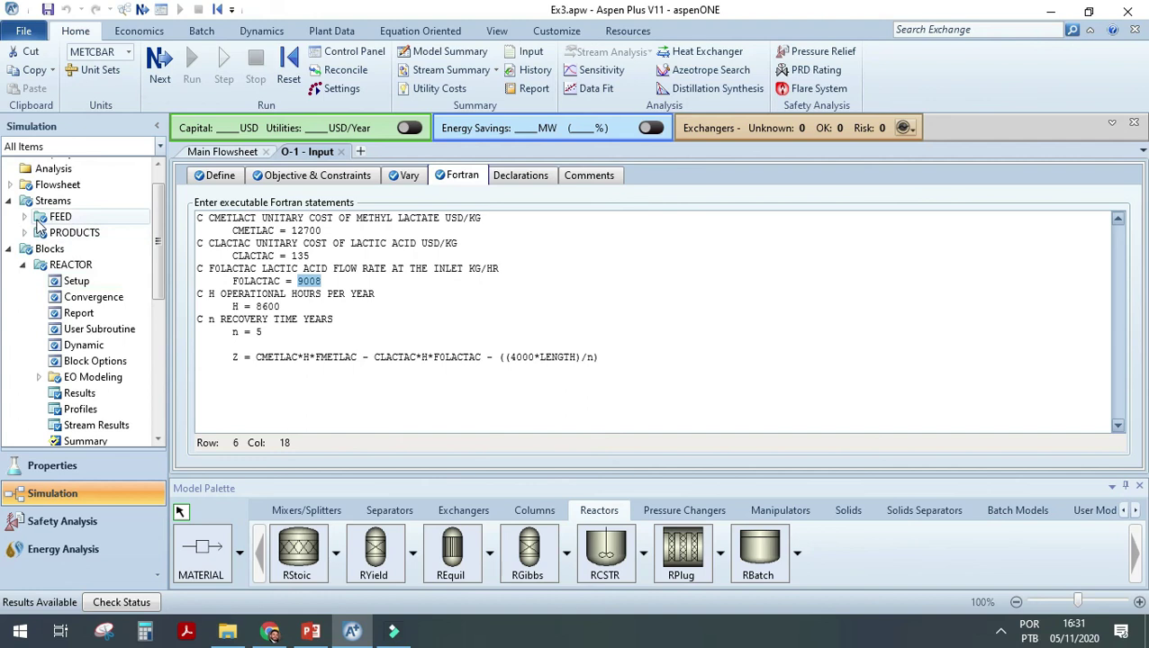
left_click(39, 223)
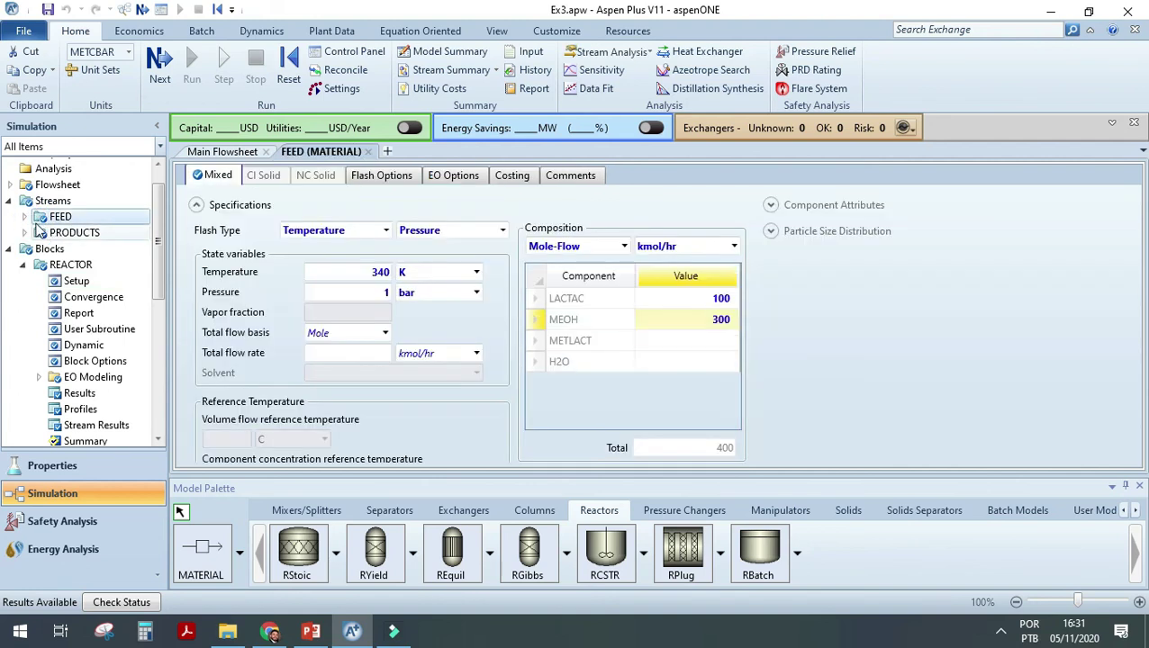
left_click(25, 217)
left_click(79, 250)
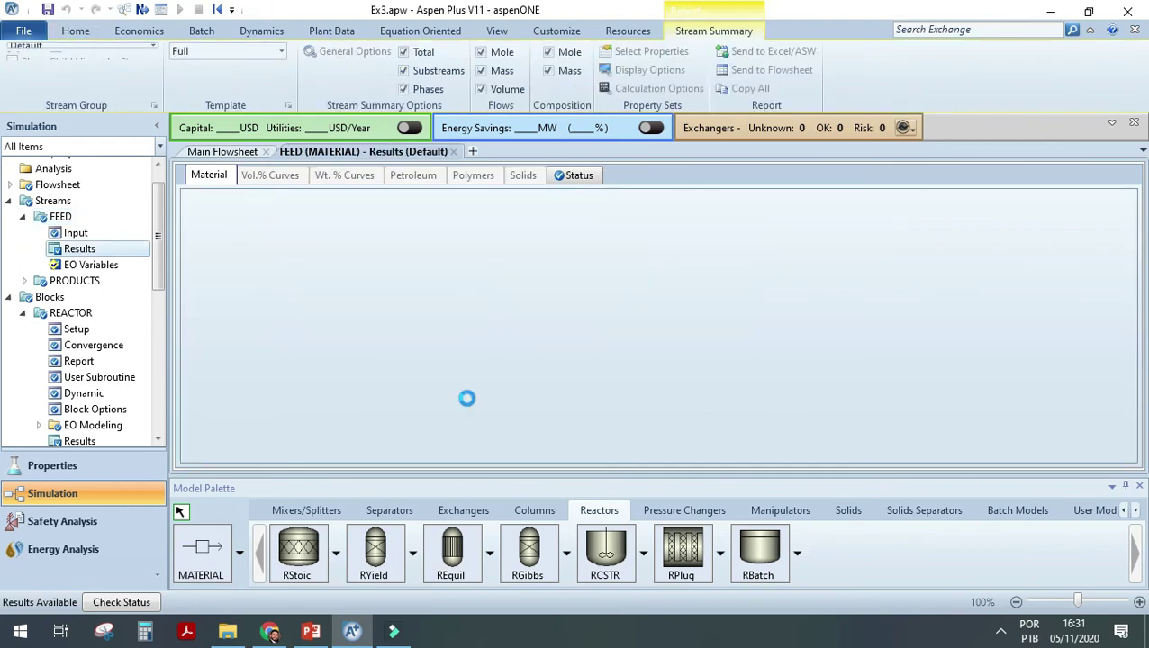
scroll(468, 403, "down", 5)
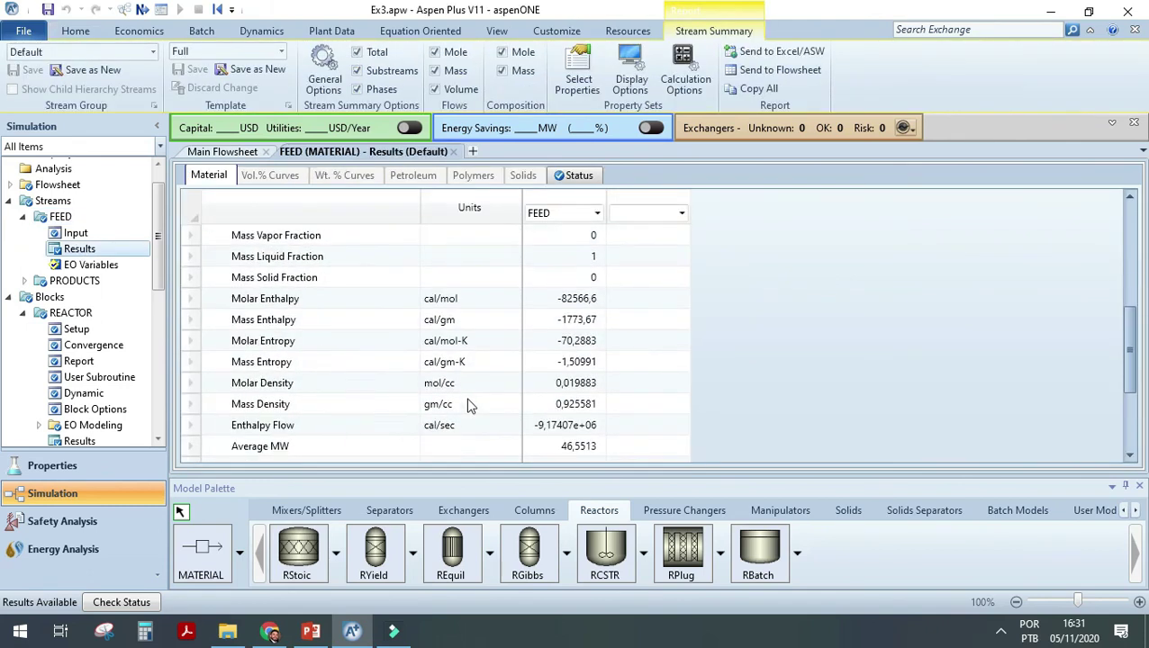
scroll(467, 404, "down", 3)
left_click(223, 361)
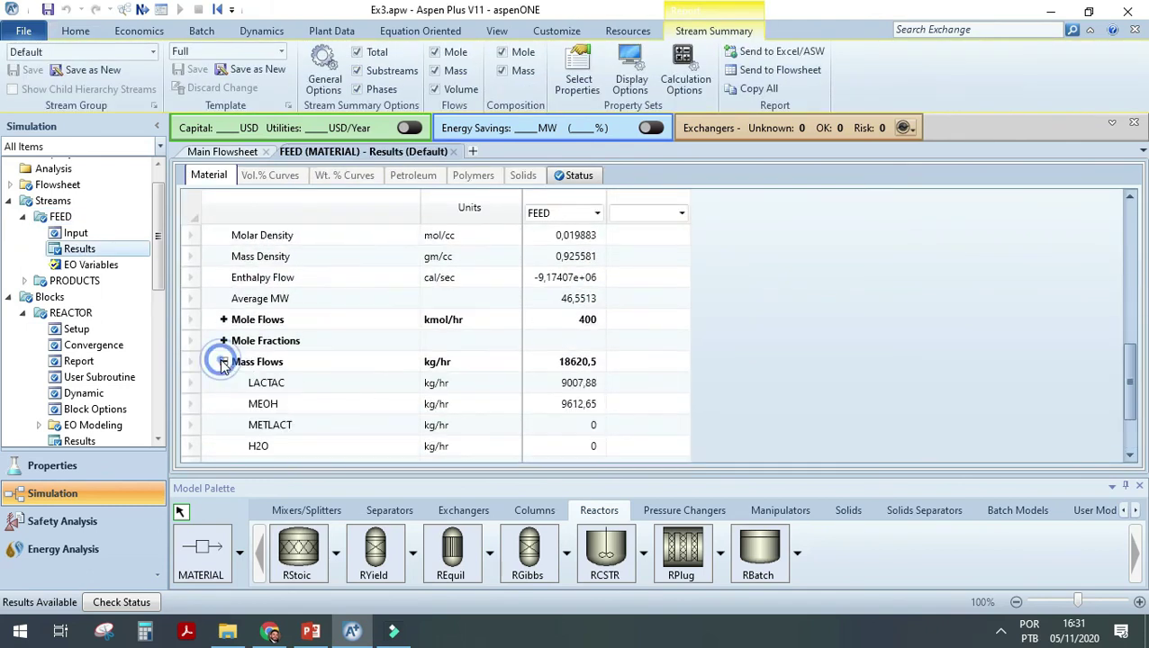
left_click(573, 388)
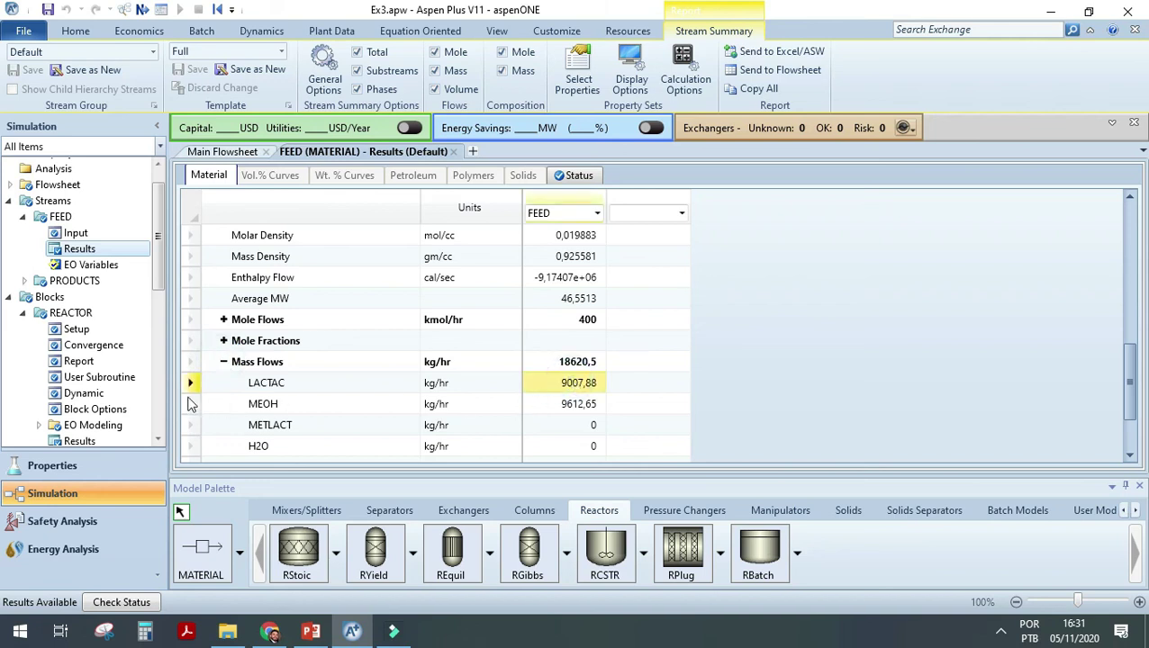
Return to O-1's Fortran statements and examine the H statement for operational hours per year.
scroll(84, 409, "down", 6)
double_click(90, 326)
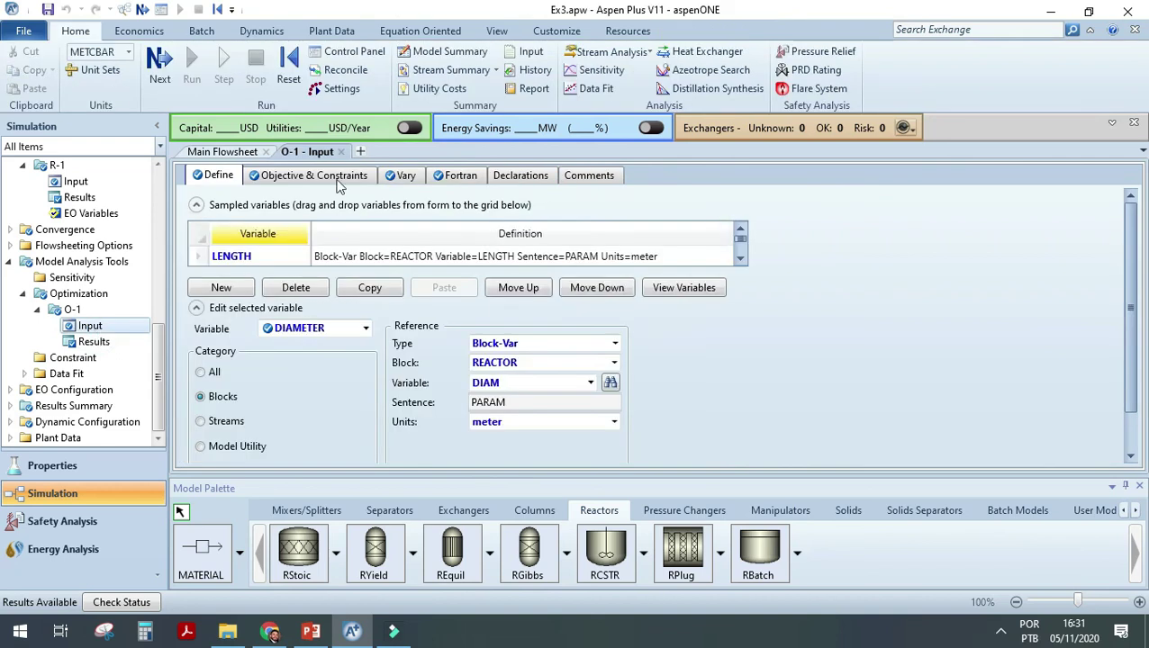
left_click(445, 180)
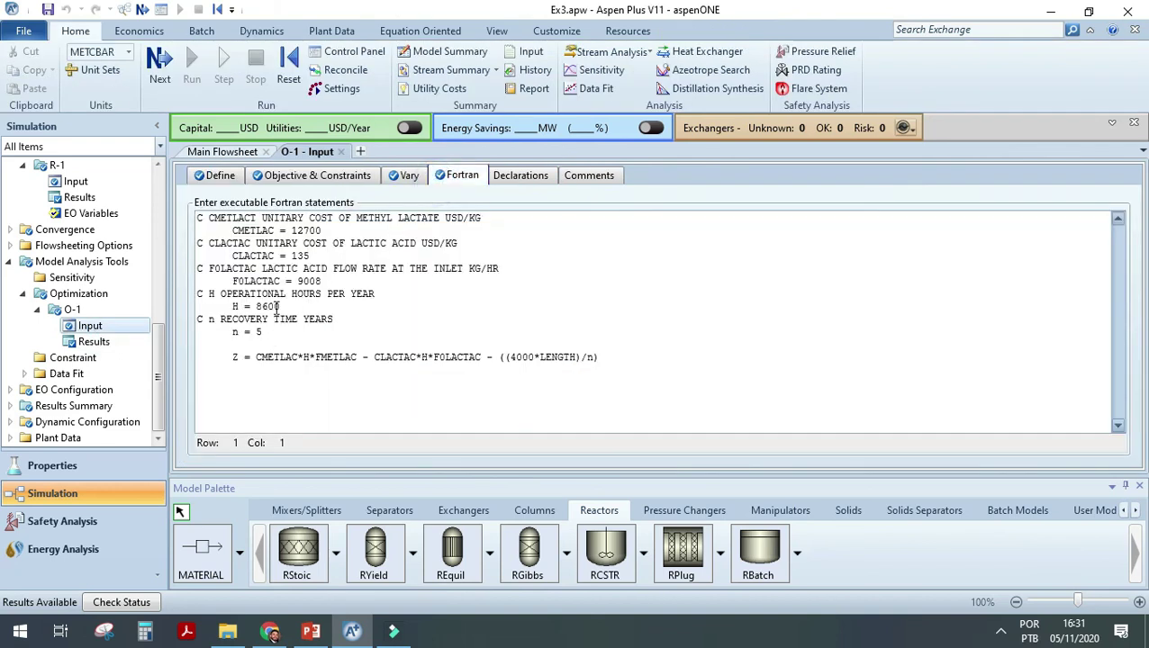
left_click_drag(280, 307, 233, 308)
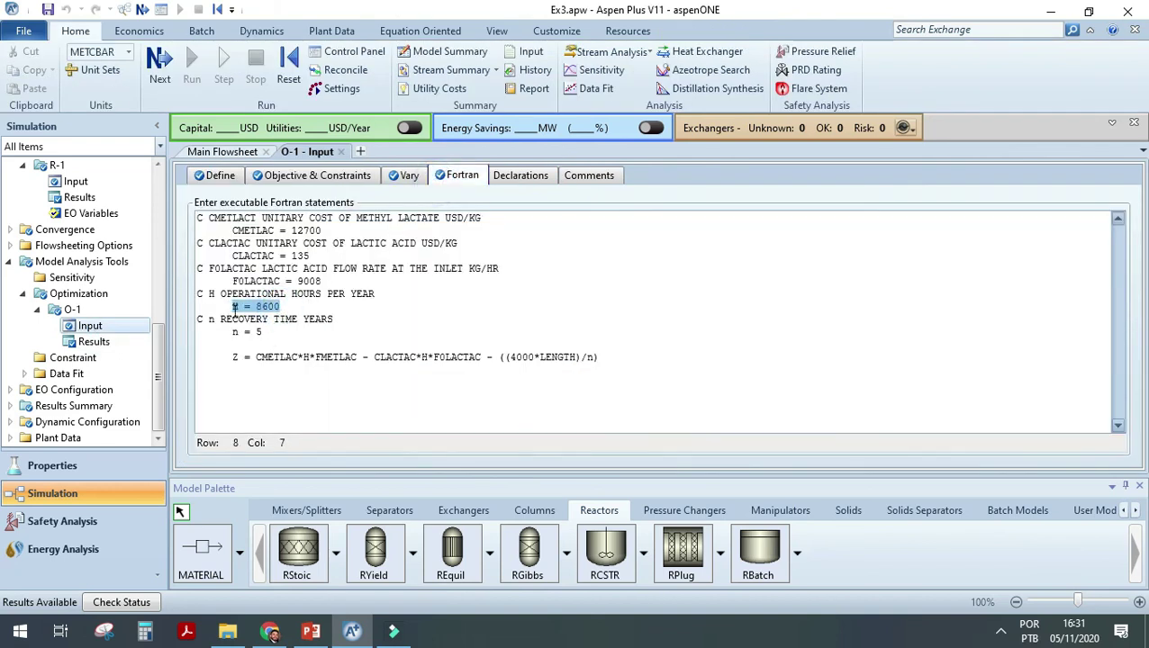
left_click(233, 308)
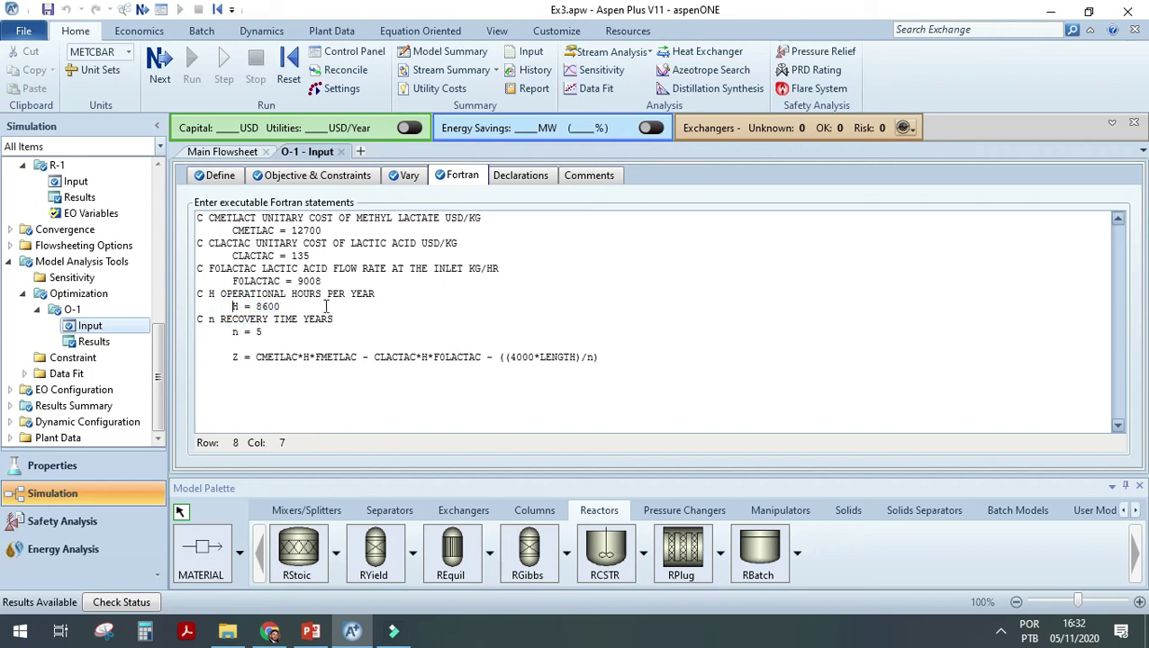
left_click_drag(281, 307, 255, 307)
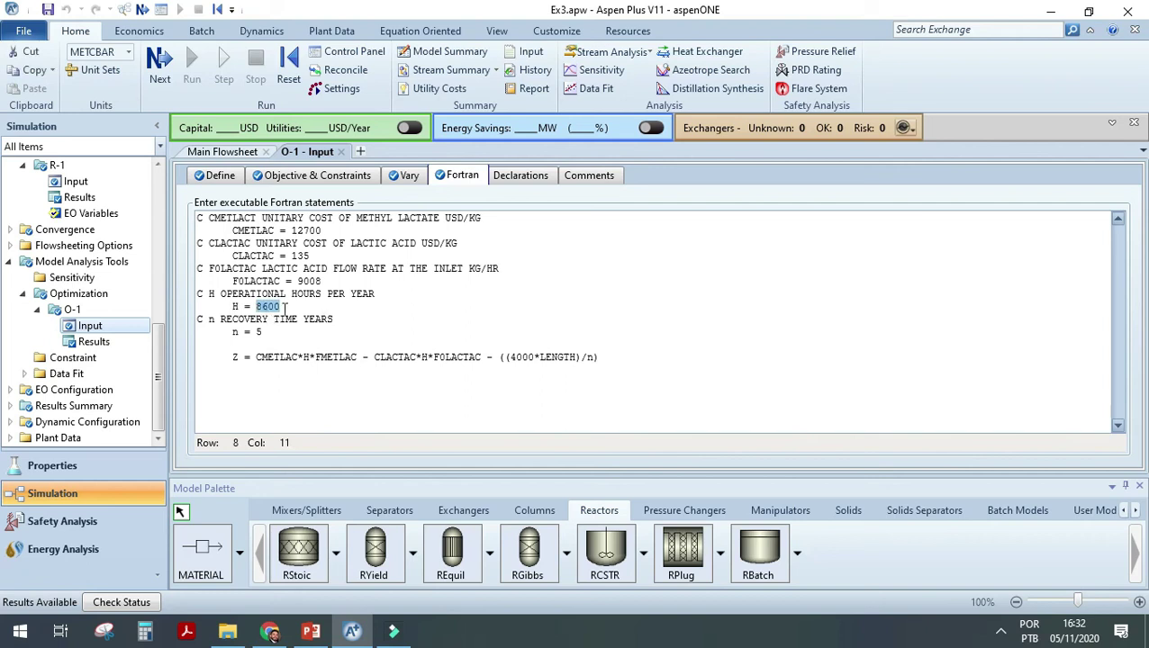
left_click(288, 307)
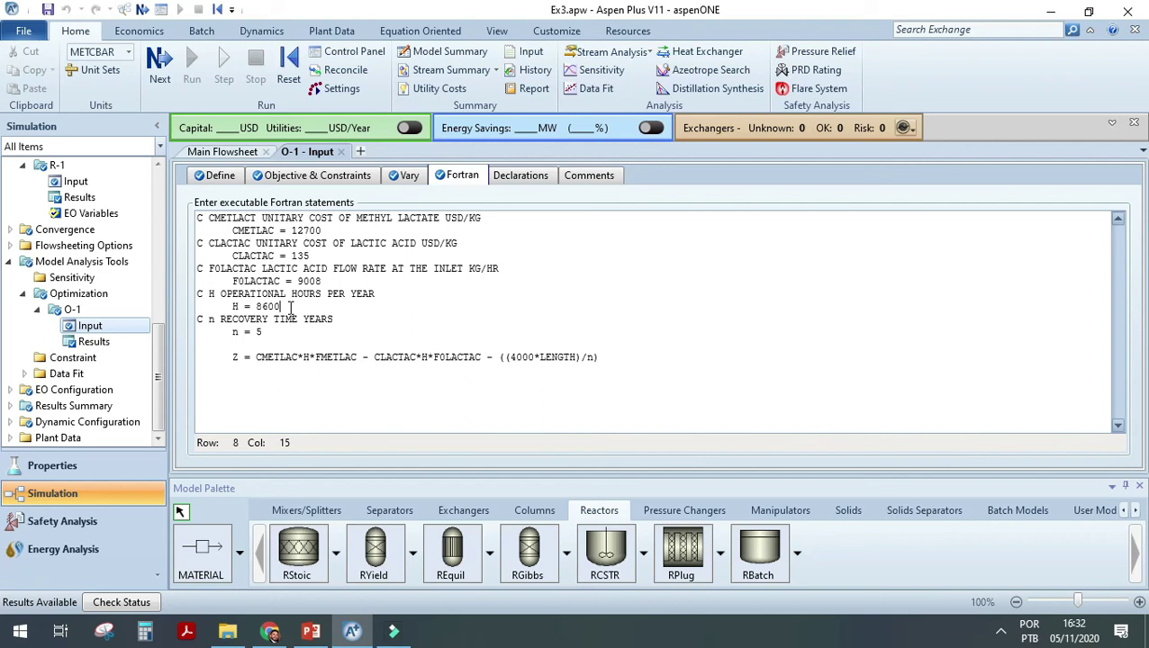
left_click_drag(288, 307, 257, 307)
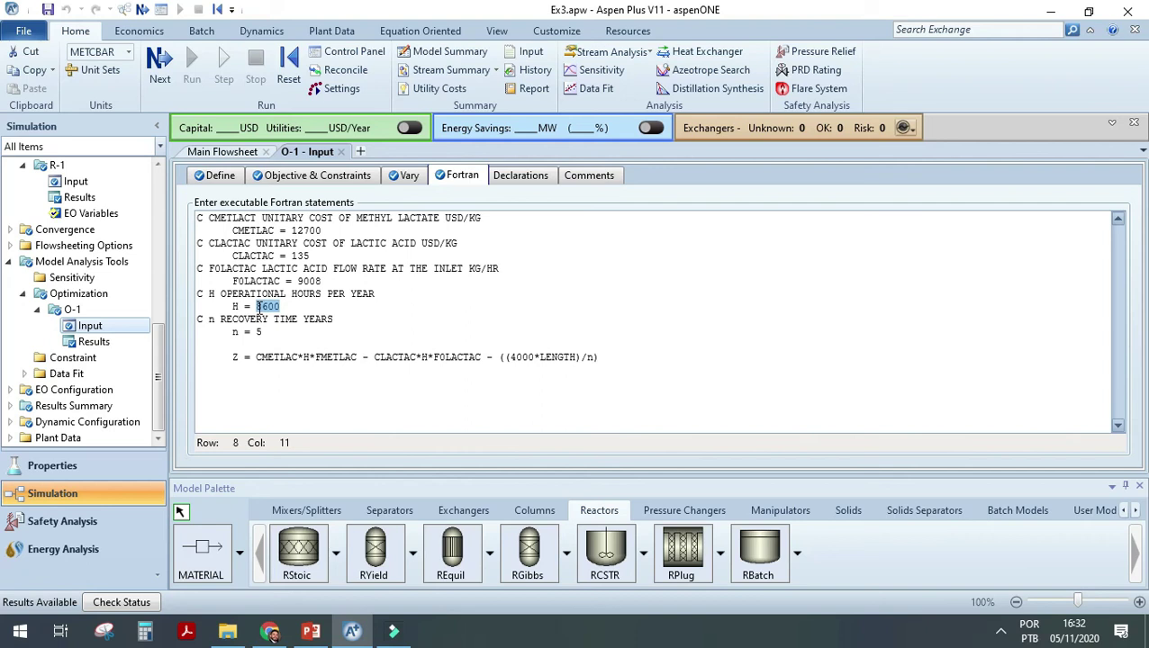
left_click(257, 307)
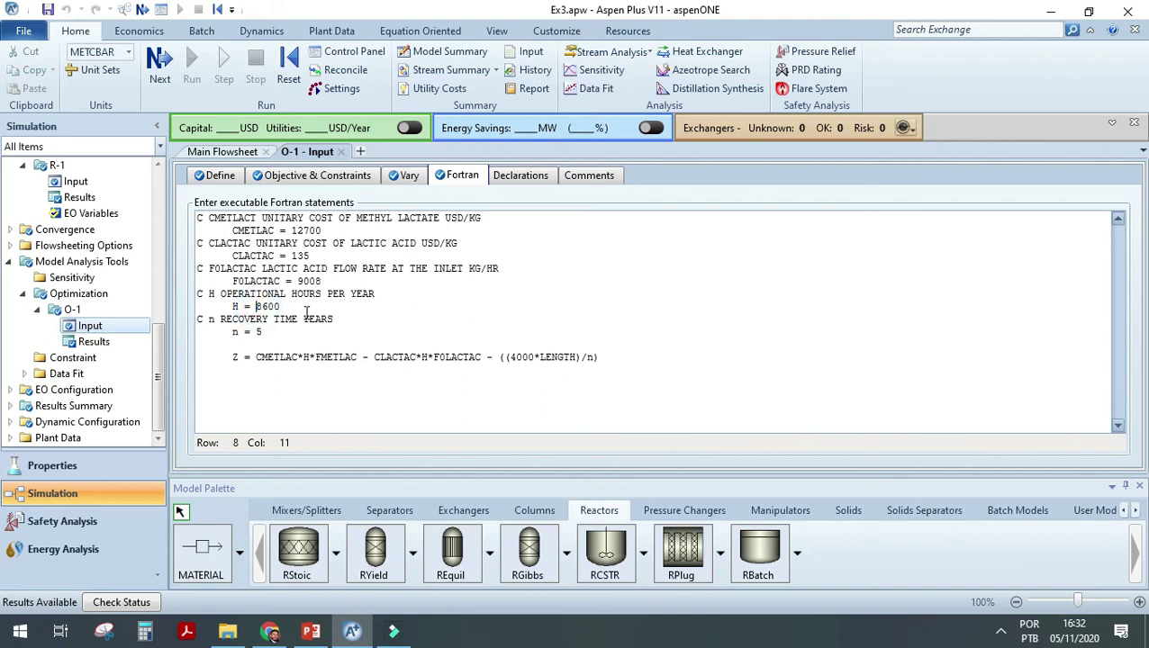
Examine the n statement for recovery time in years, along with the full block of constants defined above the Z equation.
left_click_drag(333, 317, 197, 314)
left_click(244, 331)
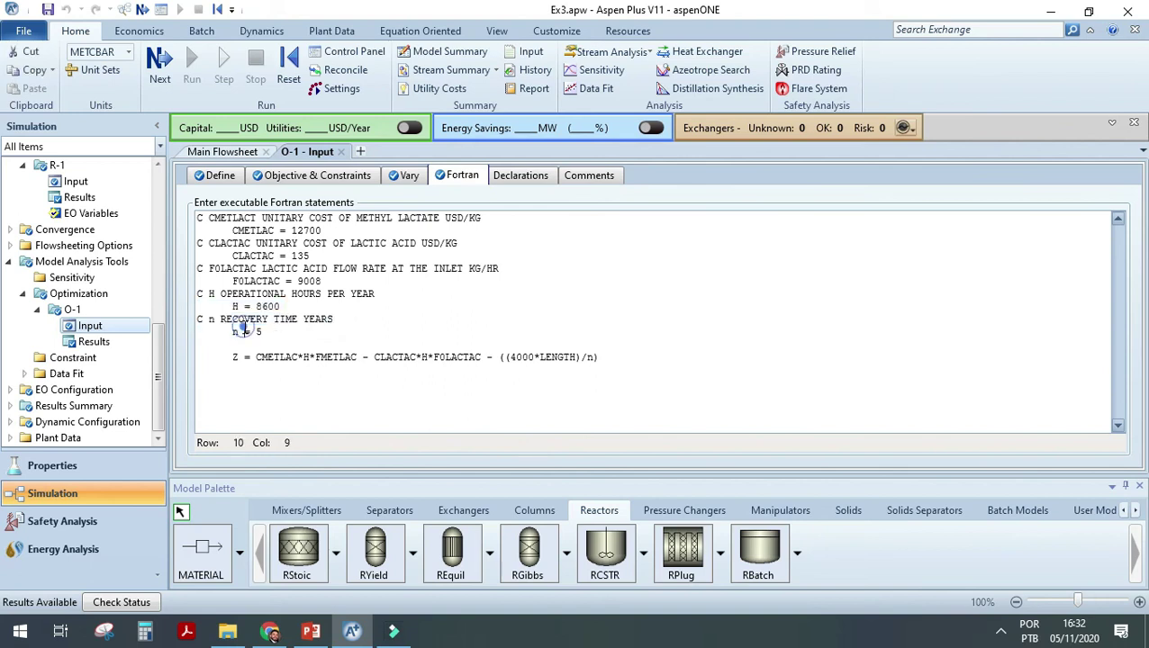
left_click_drag(297, 331, 233, 333)
left_click(233, 333)
left_click_drag(263, 332, 198, 218)
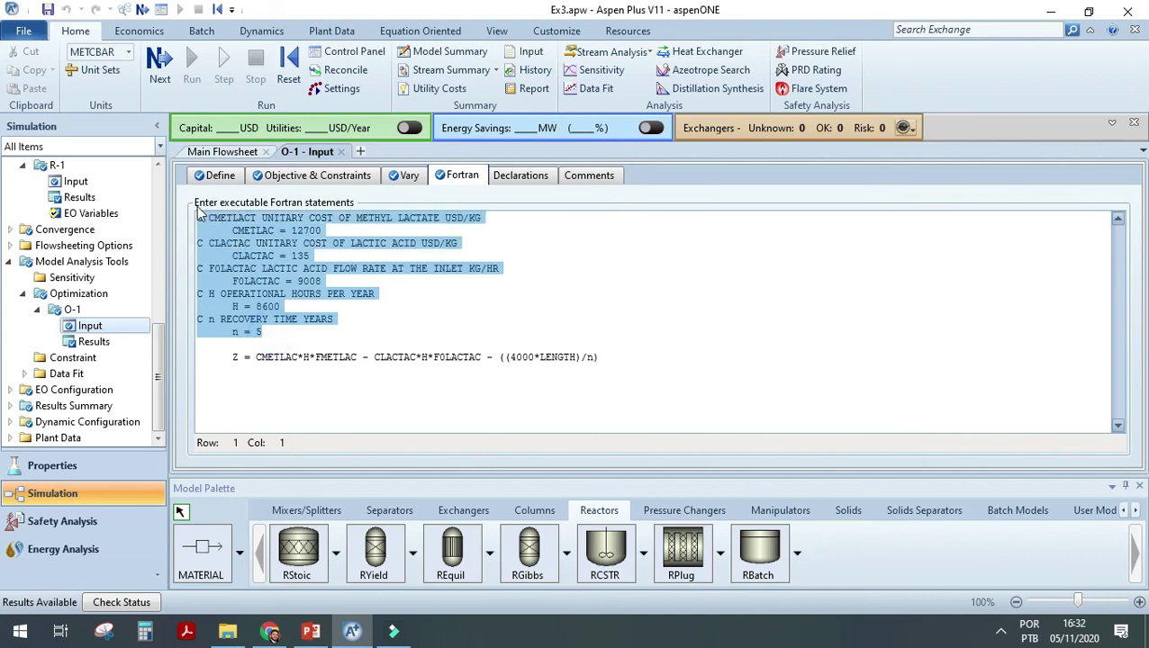
left_click(287, 321)
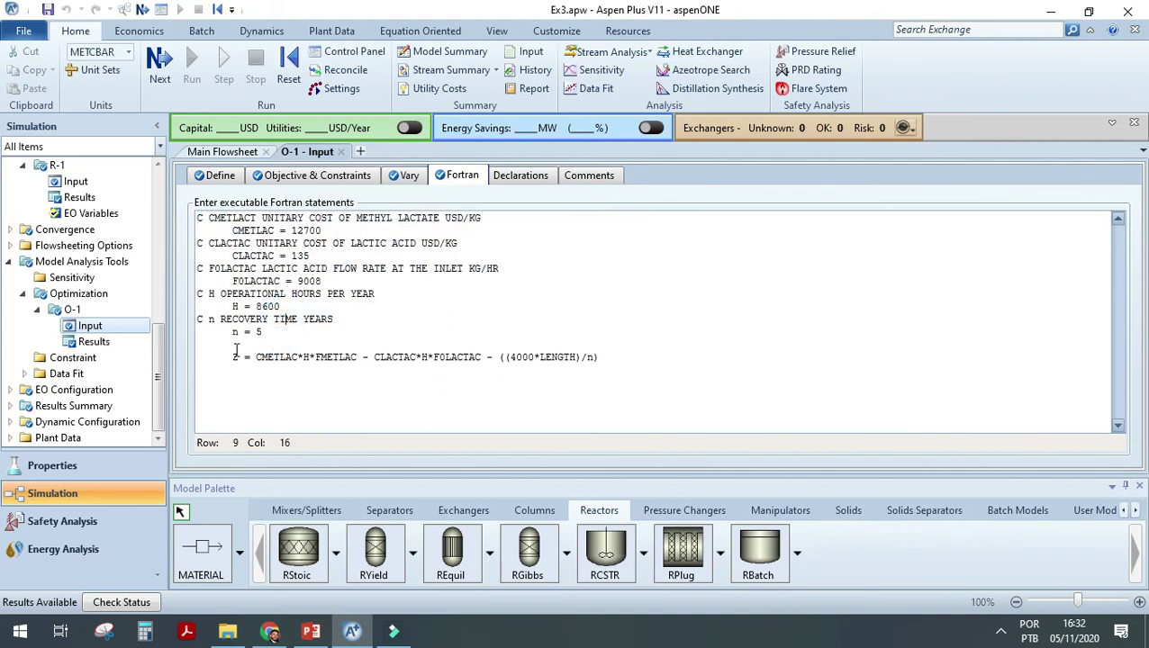
Examine the complete Z equation and relate it to the H statement for operational hours.
left_click_drag(232, 358, 692, 366)
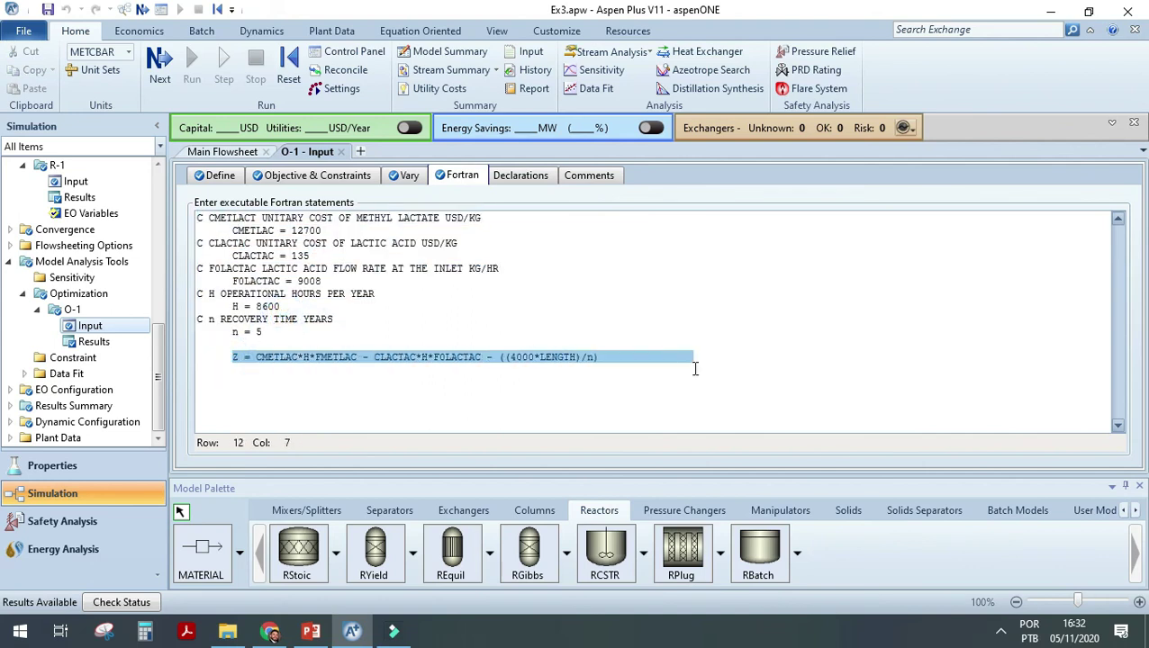
left_click(266, 306)
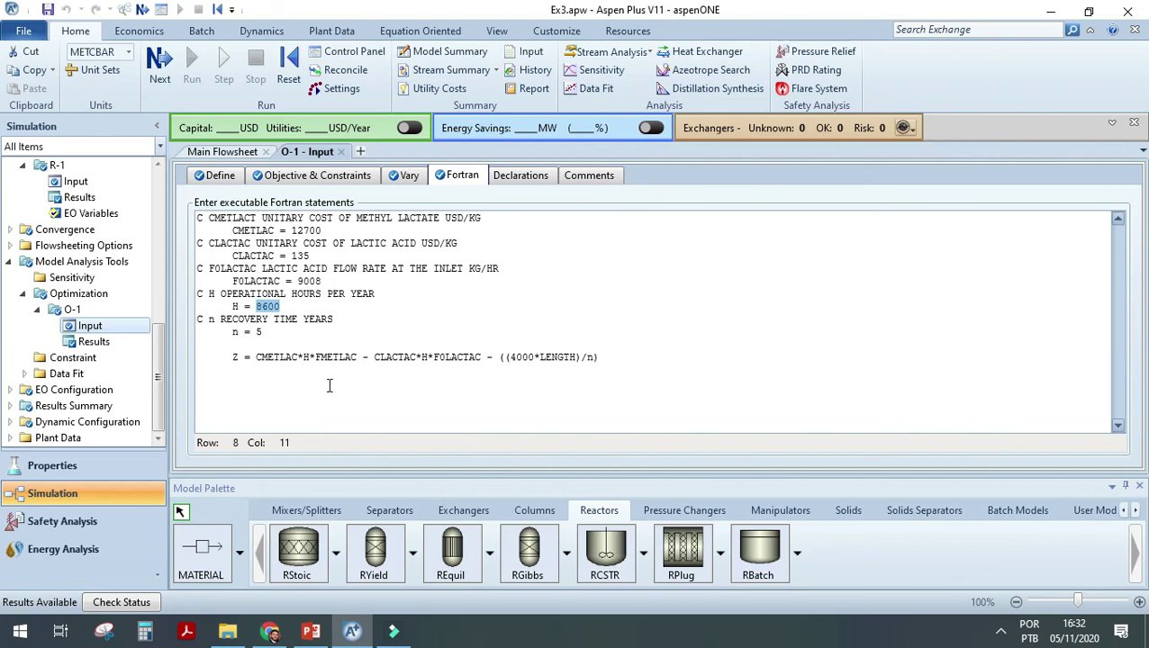
left_click(621, 358)
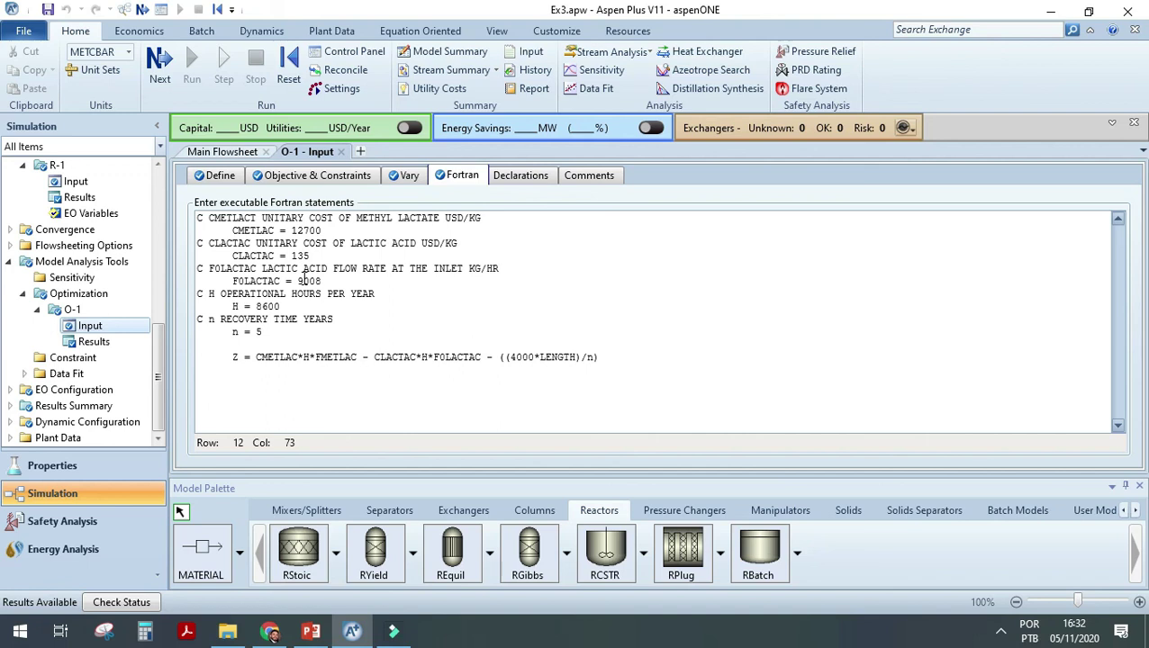
left_click_drag(281, 307, 250, 308)
left_click(250, 307)
double_click(234, 356)
left_click(236, 354)
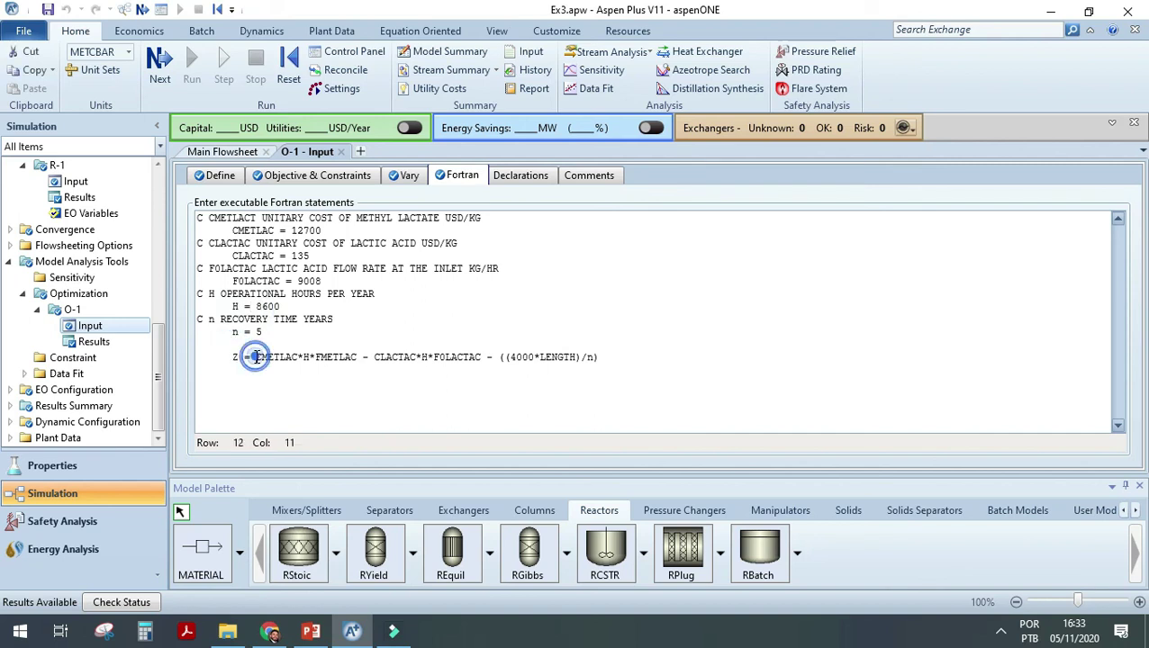
Compare the right-hand side of the Z equation with the constants declared before it in the Fortran code.
left_click_drag(256, 355, 608, 356)
left_click_drag(294, 331, 204, 197)
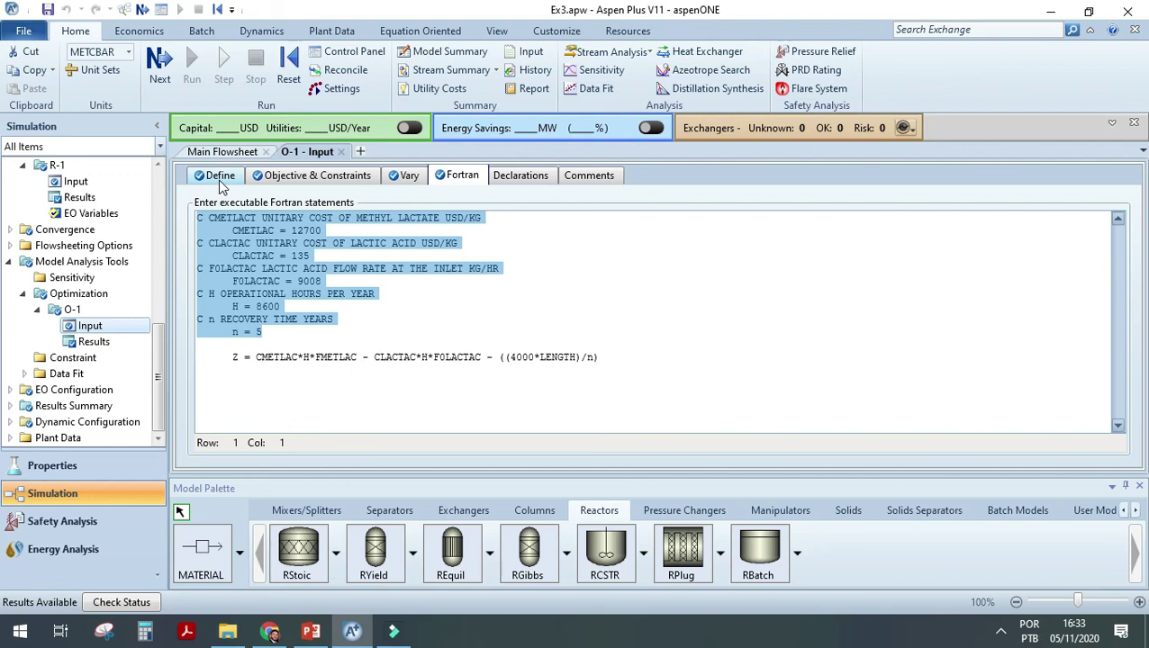
left_click(530, 357)
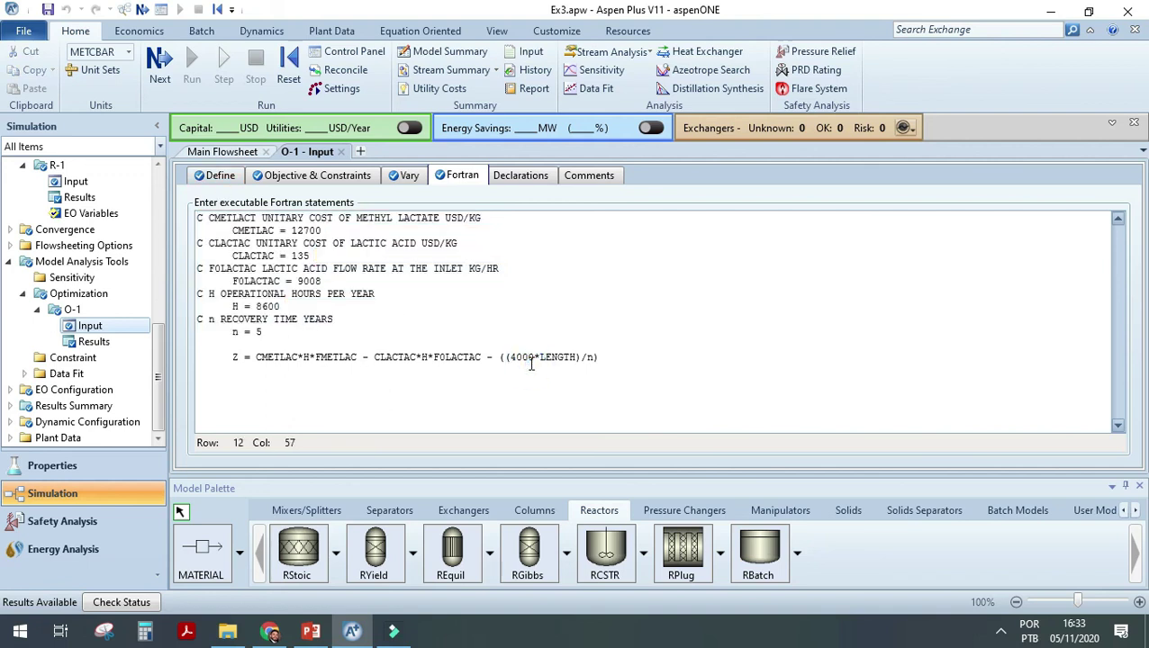
double_click(590, 357)
left_click_drag(264, 332, 189, 215)
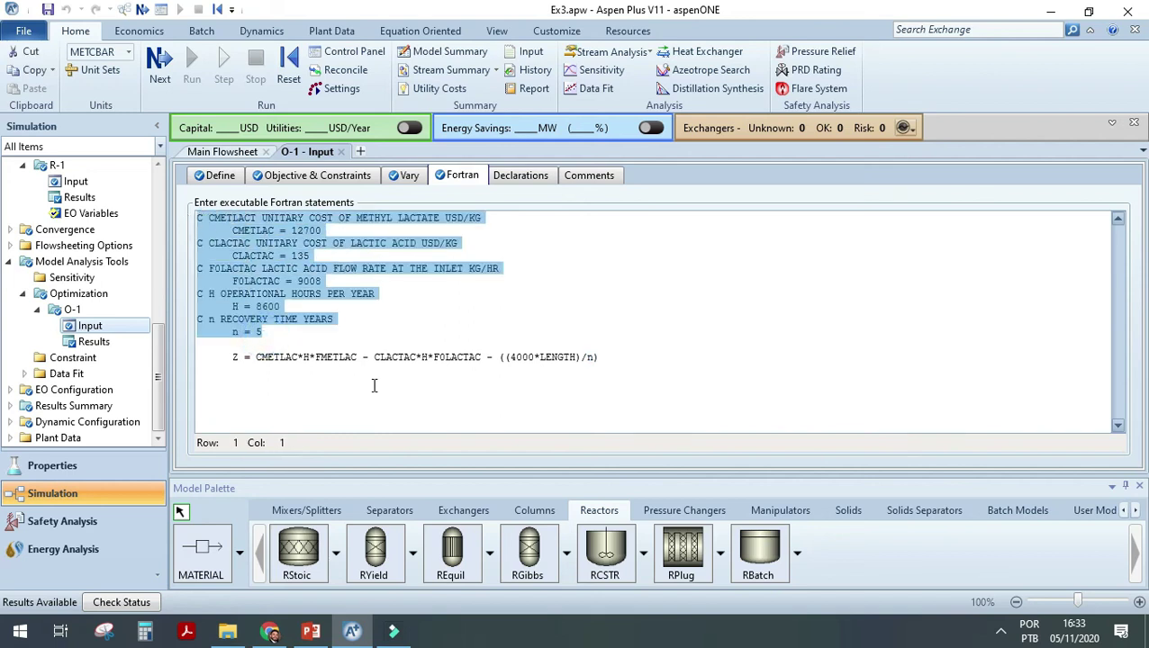
left_click(375, 356)
left_click(227, 358)
left_click(241, 357)
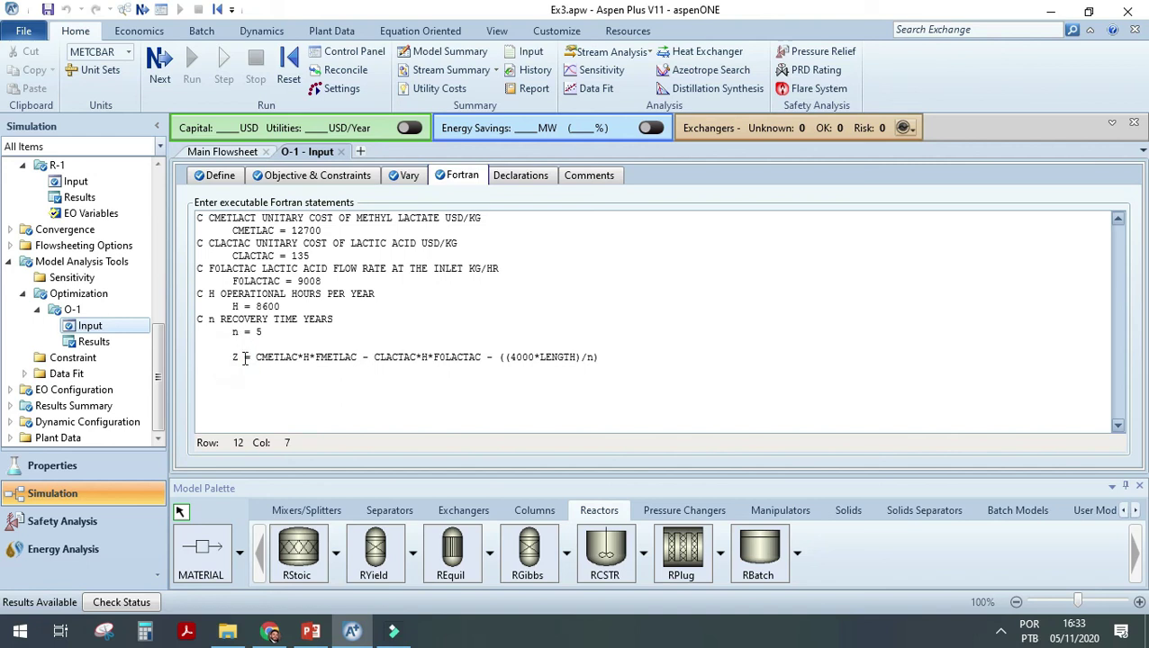
Go through the first term of the Z equation, CMETLAC*H*FMETLAC, factor by factor.
left_click(253, 357)
left_click_drag(253, 357, 298, 358)
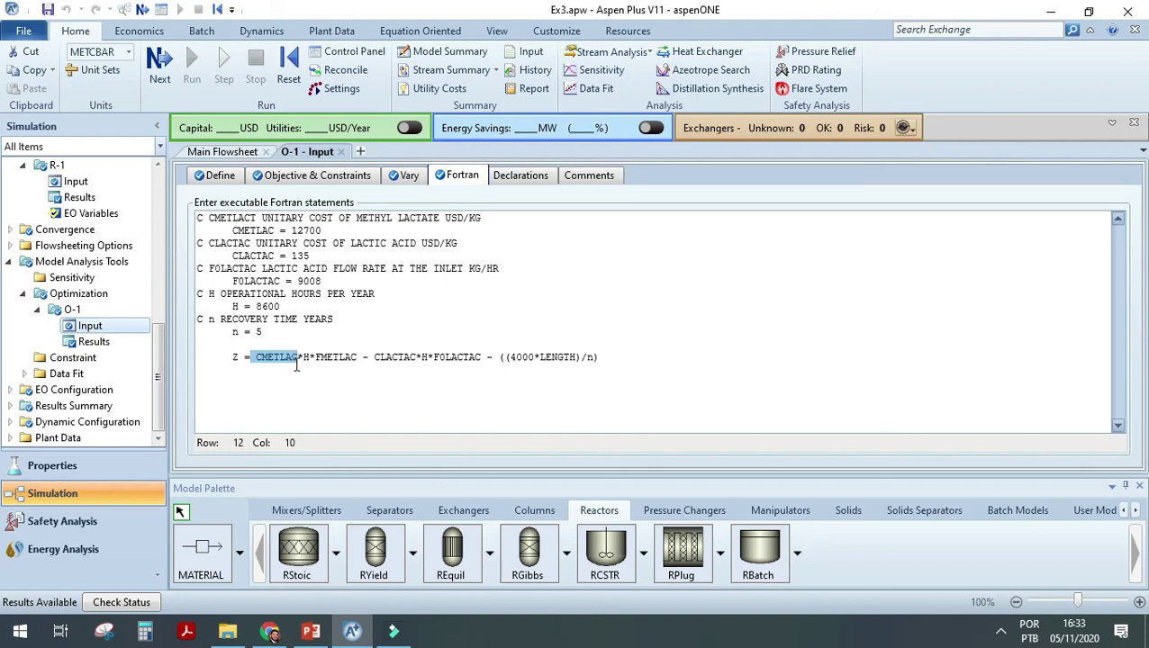
left_click(303, 357)
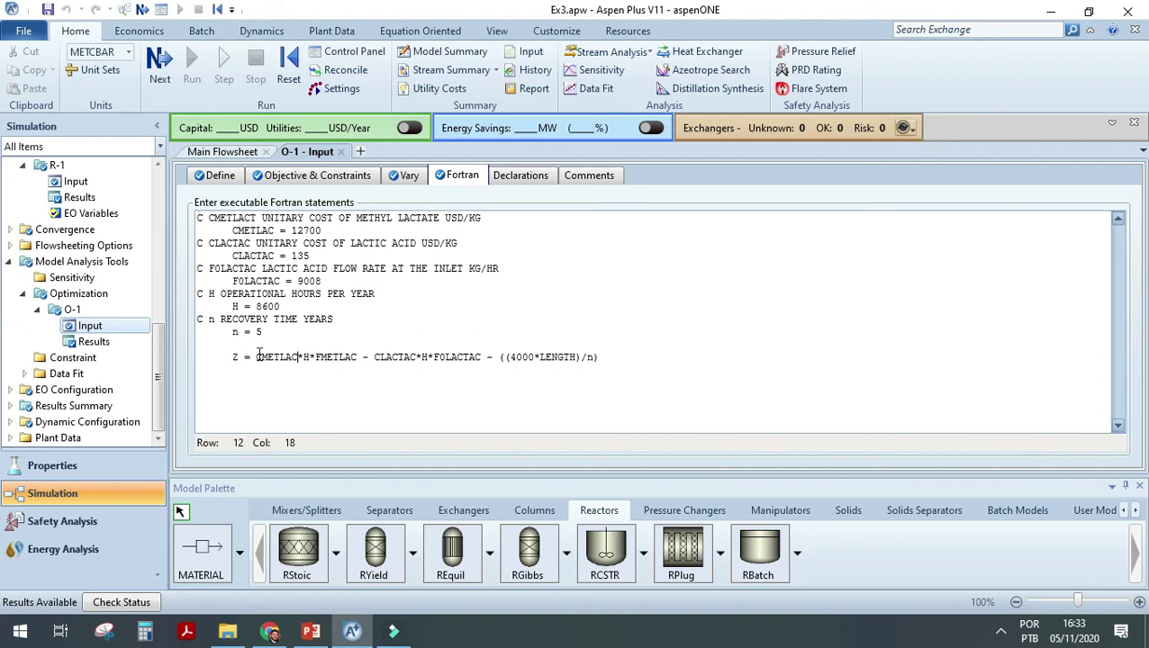
double_click(351, 356)
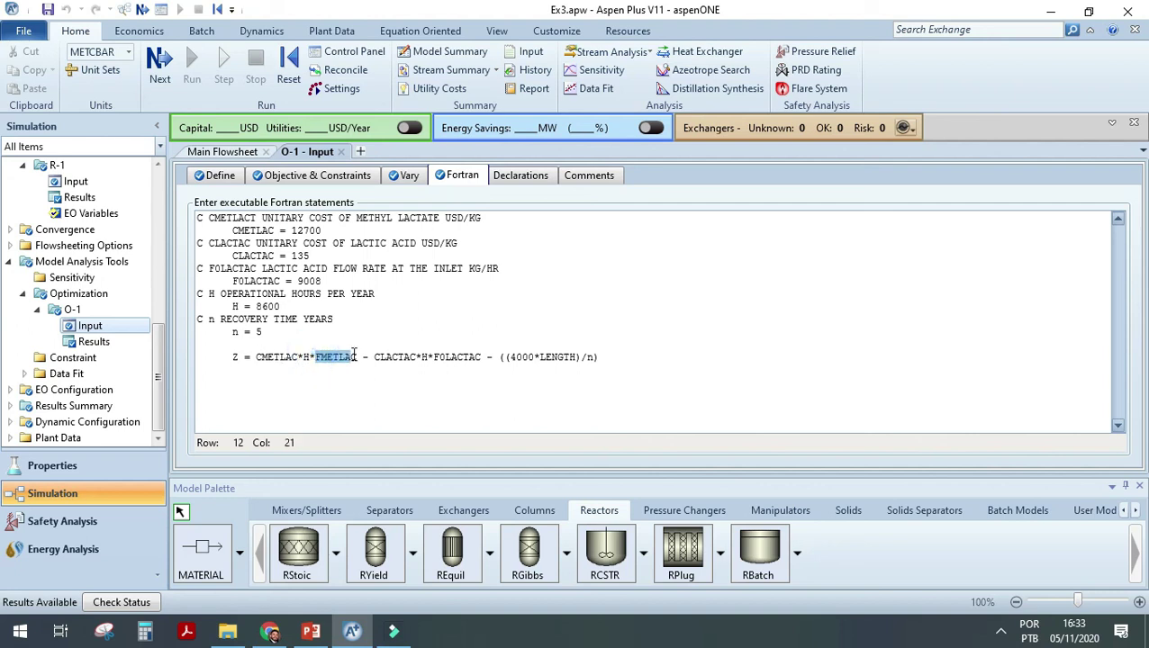
left_click_drag(353, 356, 361, 356)
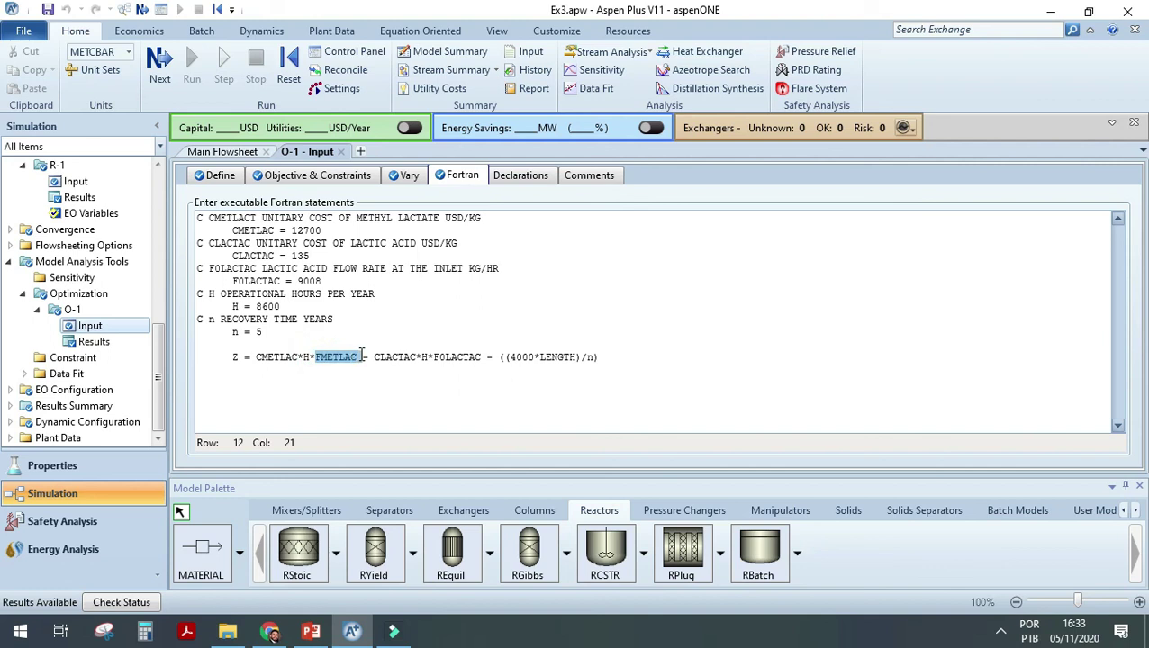
left_click(305, 353)
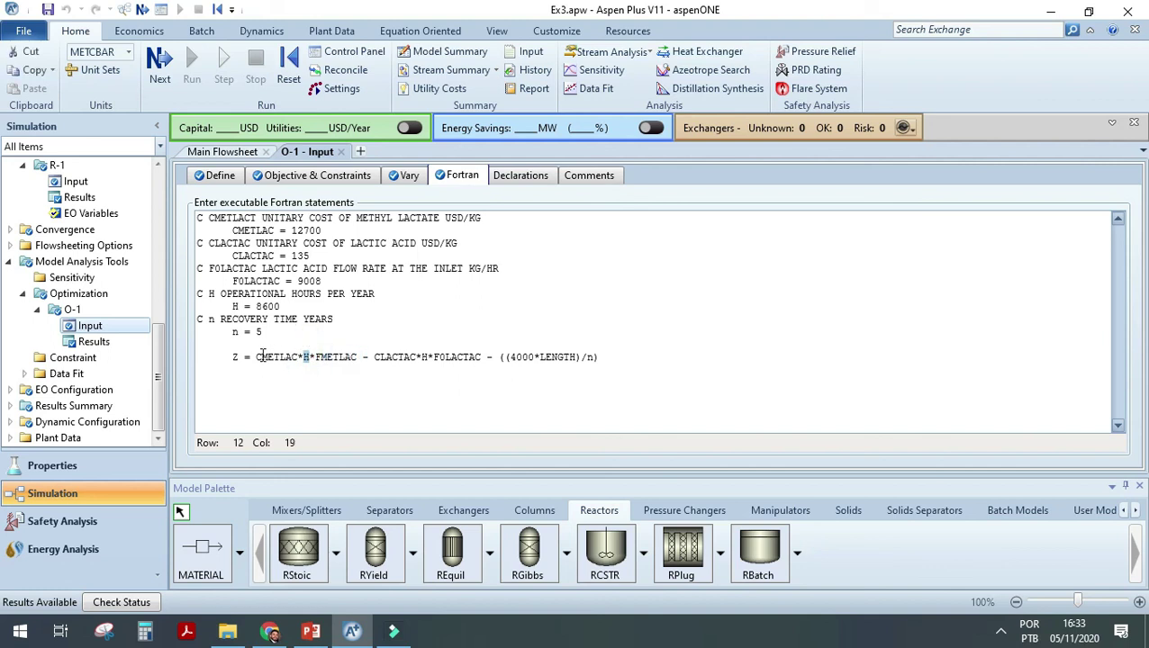
left_click_drag(257, 357, 351, 362)
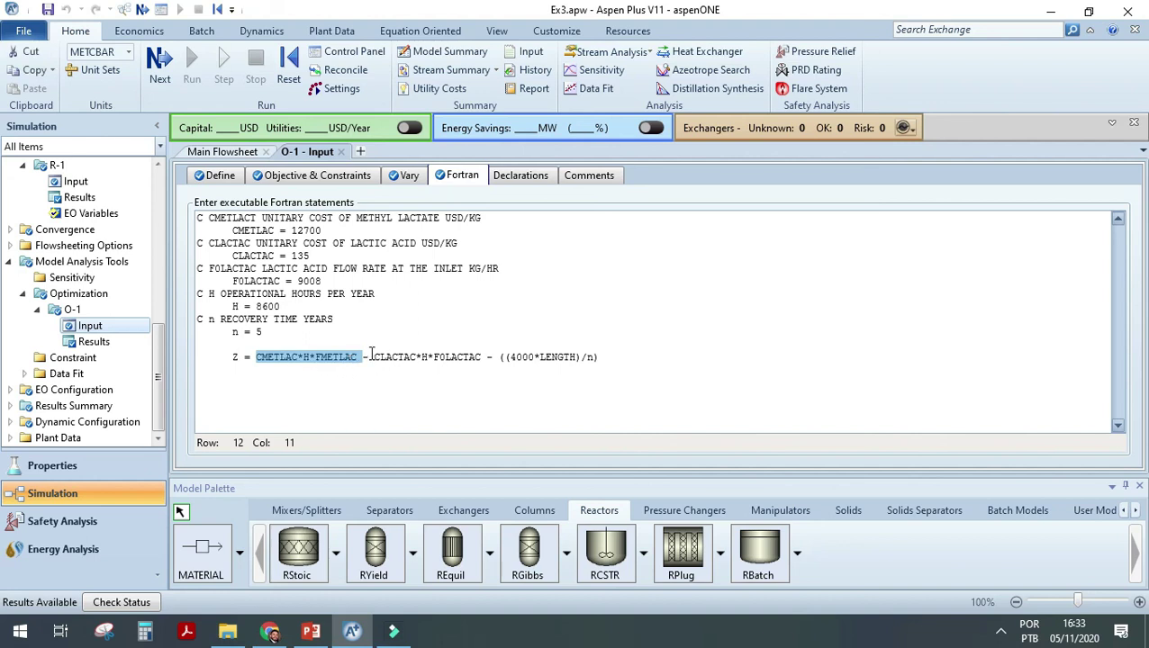
Go through the second term of Z, CLACTAC*H*F0LACTAC, checking the CLACTAC statement that defines the lactic acid cost.
left_click_drag(369, 358, 483, 358)
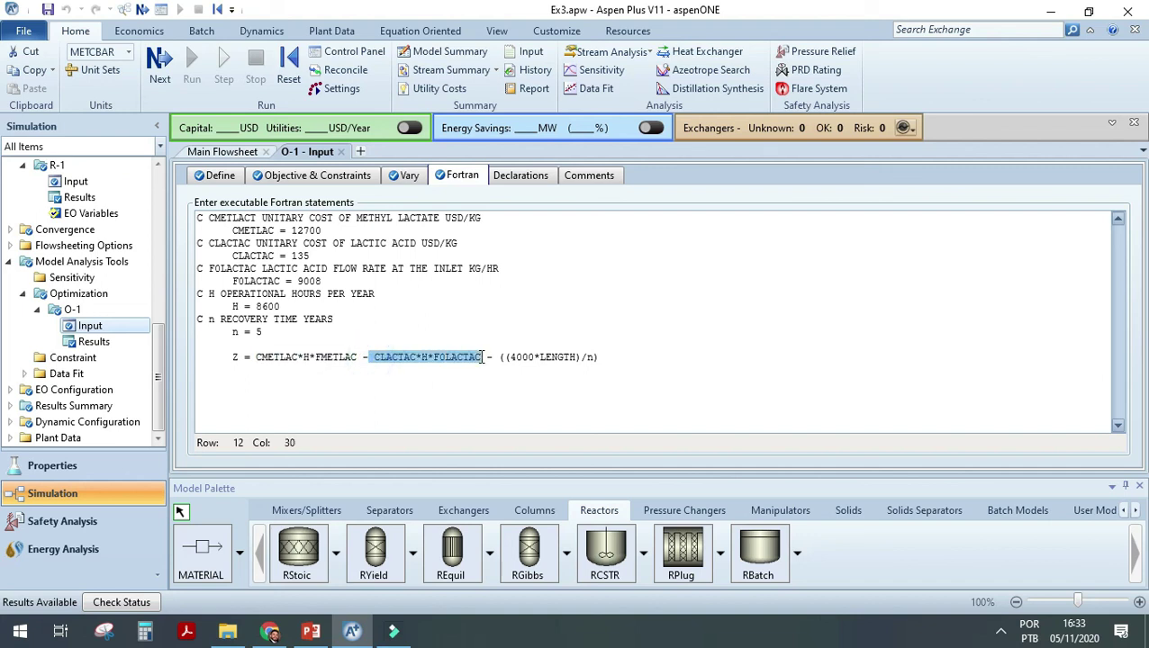
left_click(397, 358)
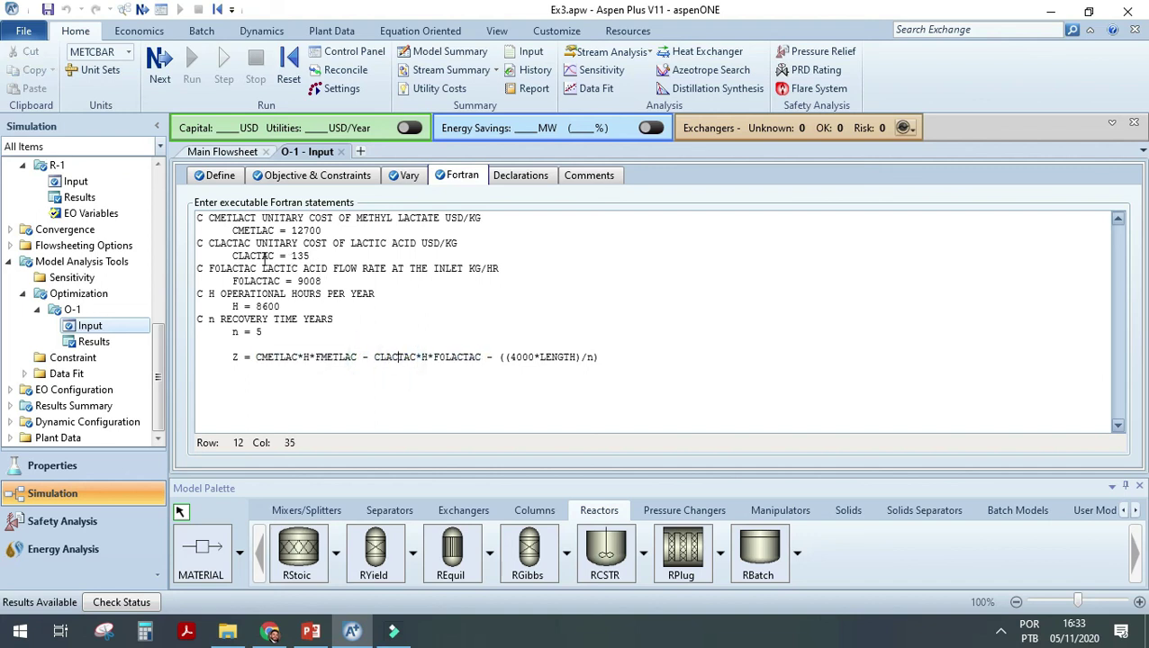
left_click_drag(228, 255, 327, 258)
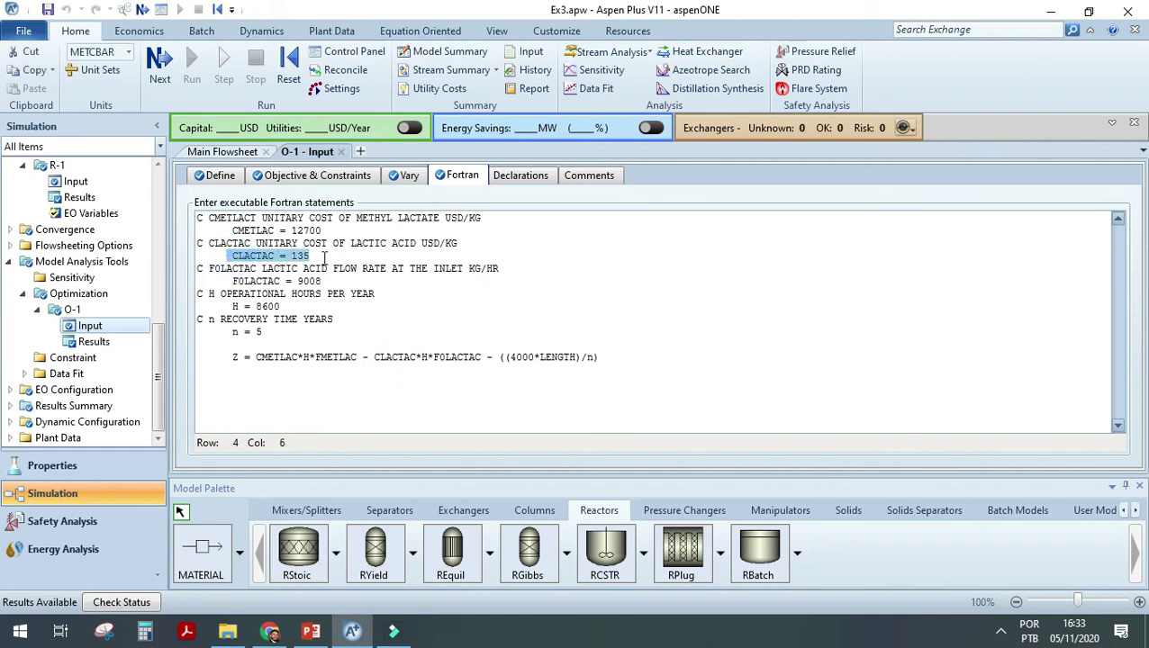
left_click_drag(433, 358, 480, 358)
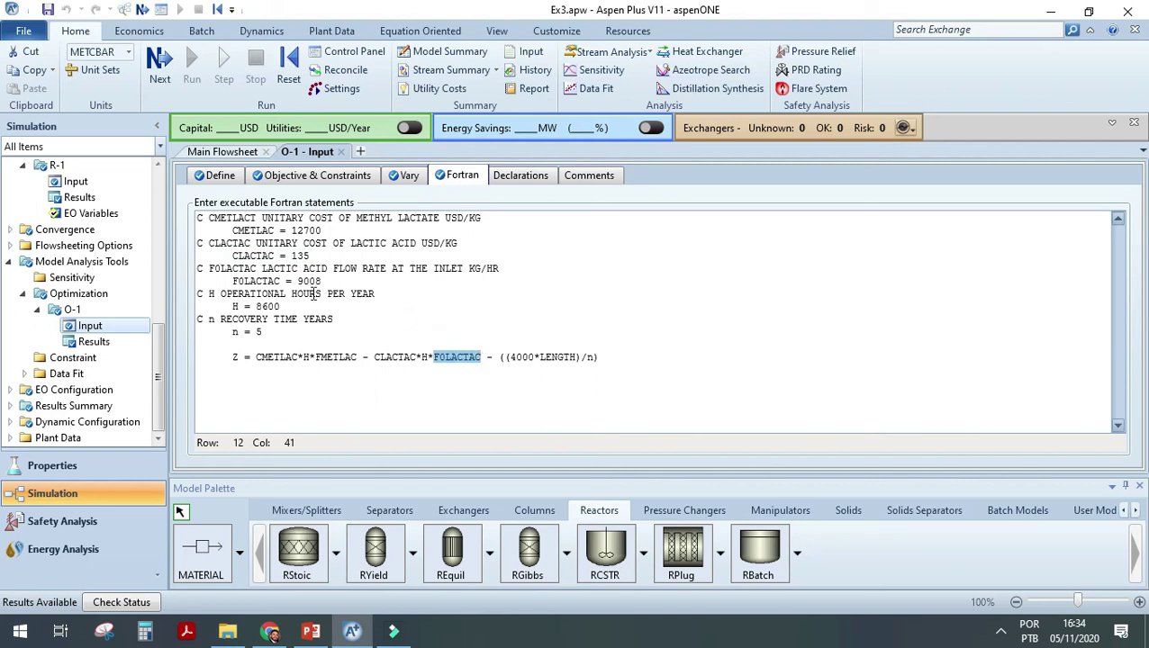
double_click(424, 357)
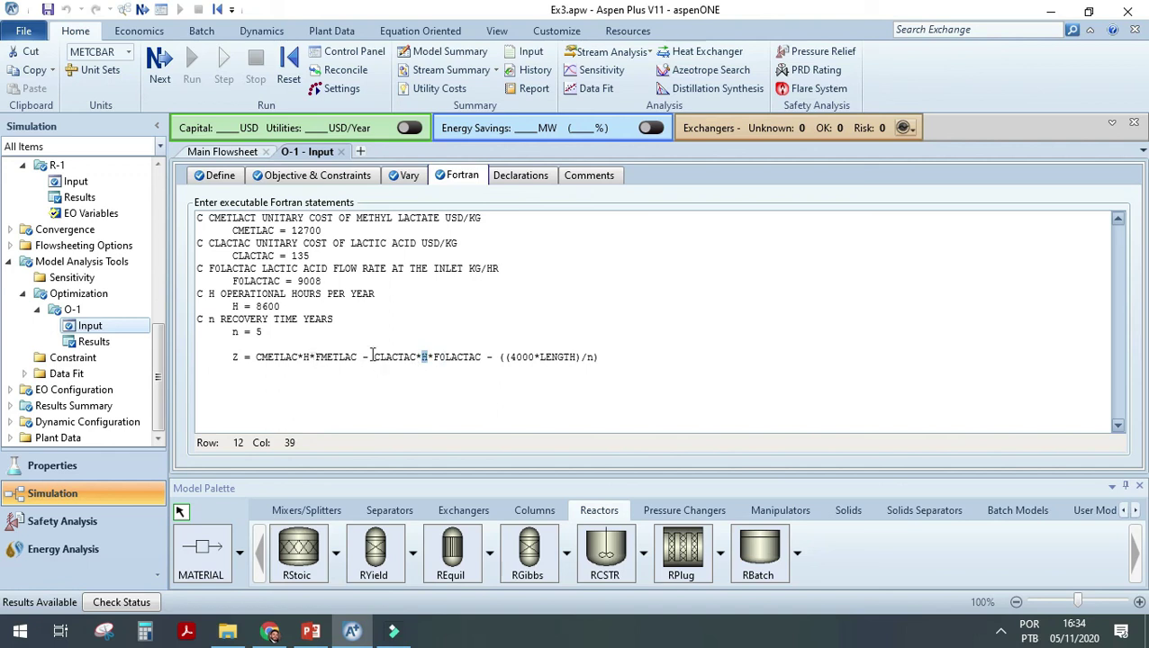
left_click_drag(372, 356, 486, 357)
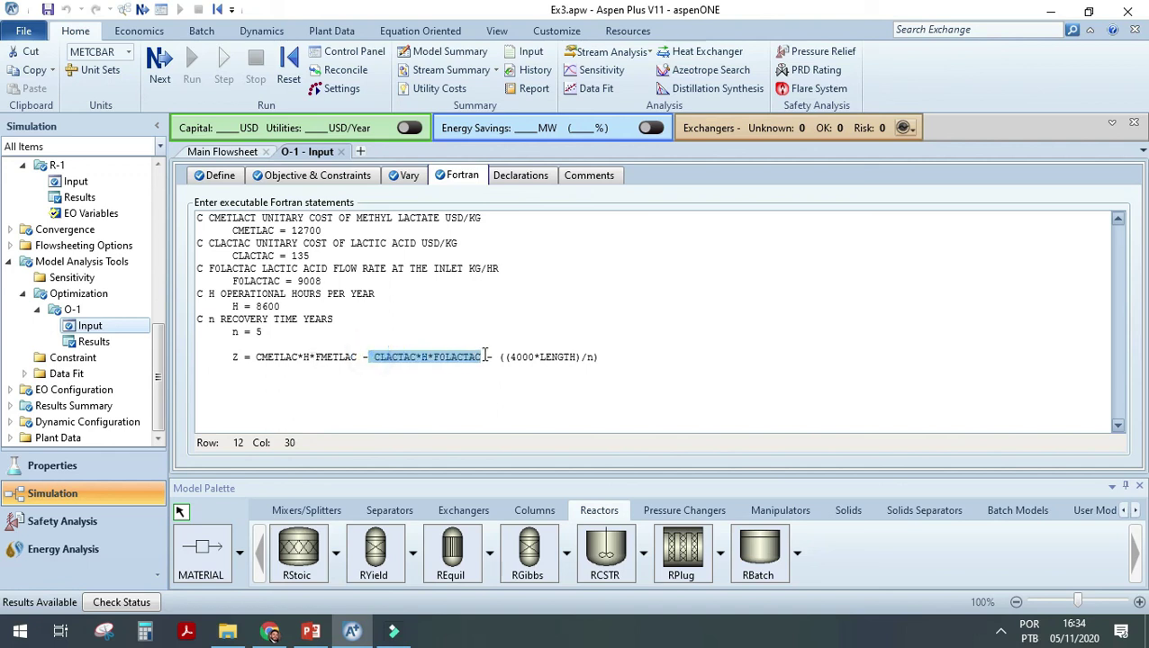
Go through the last term of Z, ((4000*LENGTH)/n), examining its divisor n, the 4000 coefficient and LENGTH.
left_click_drag(500, 357, 604, 359)
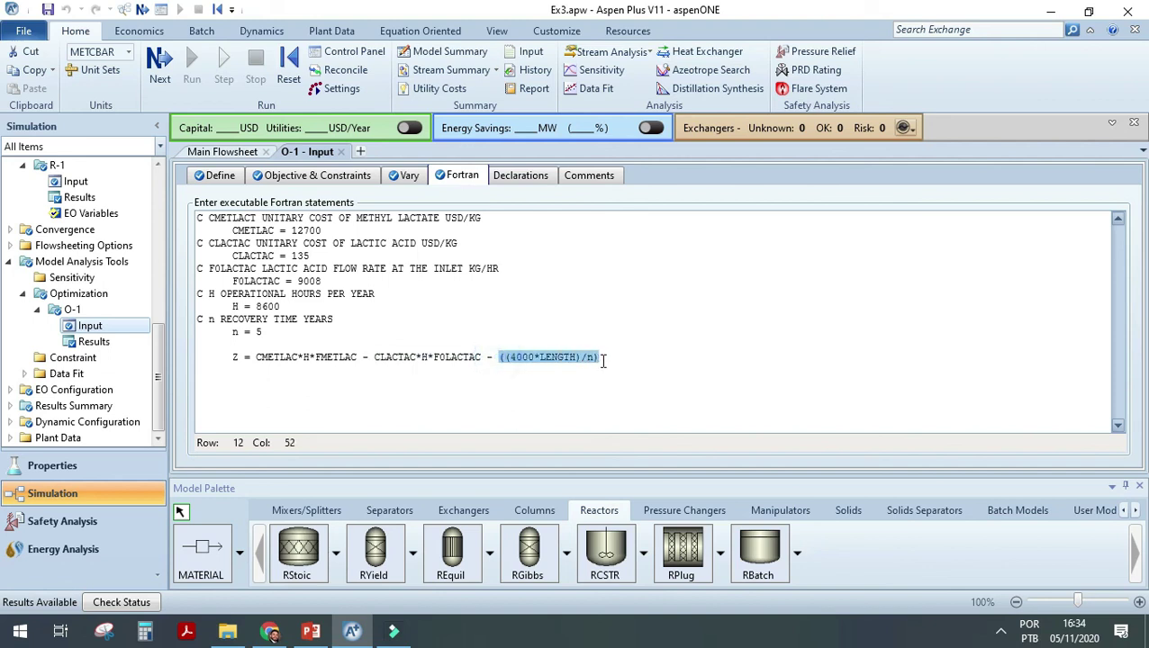
left_click(593, 358)
double_click(591, 358)
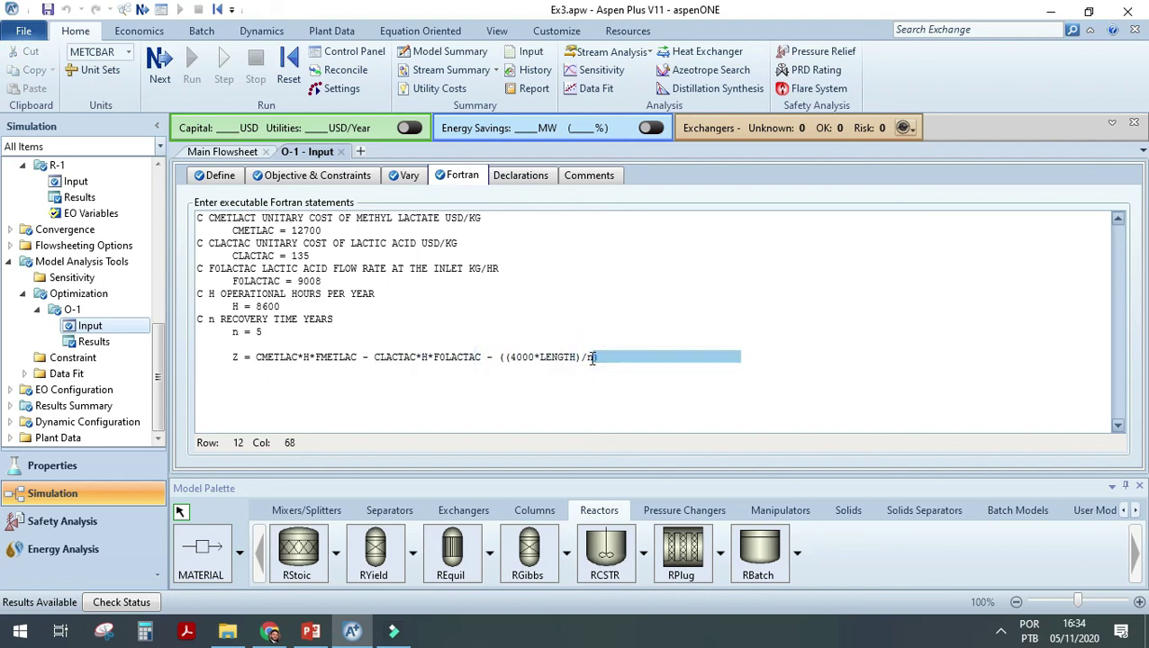
left_click(591, 357)
double_click(592, 357)
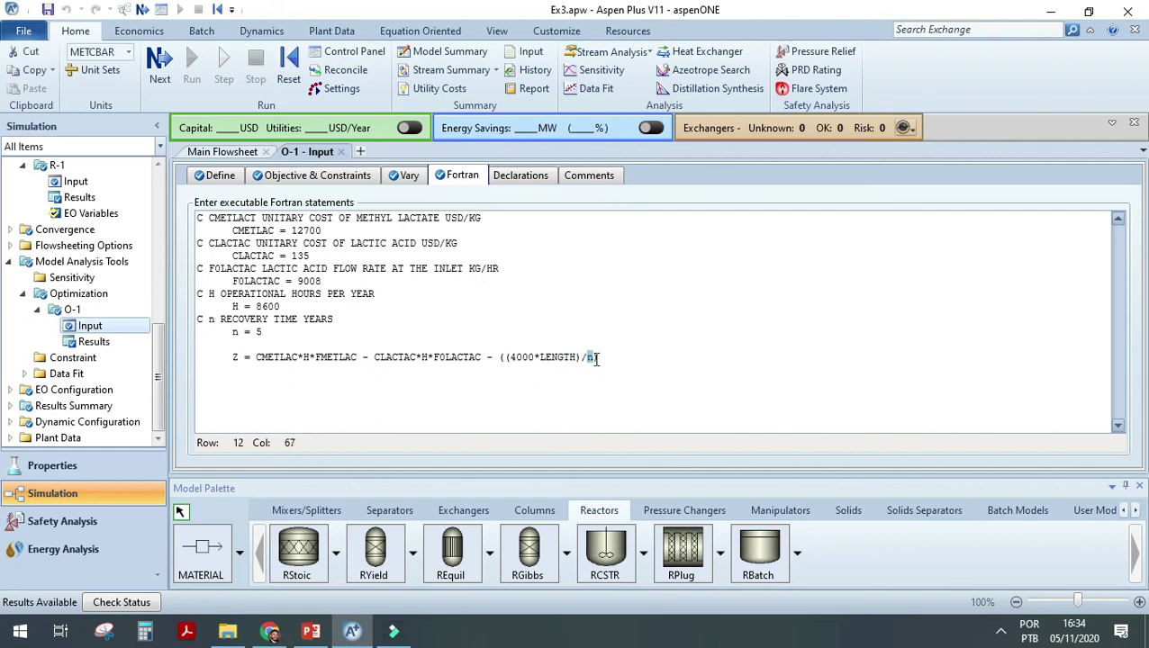
left_click(587, 359)
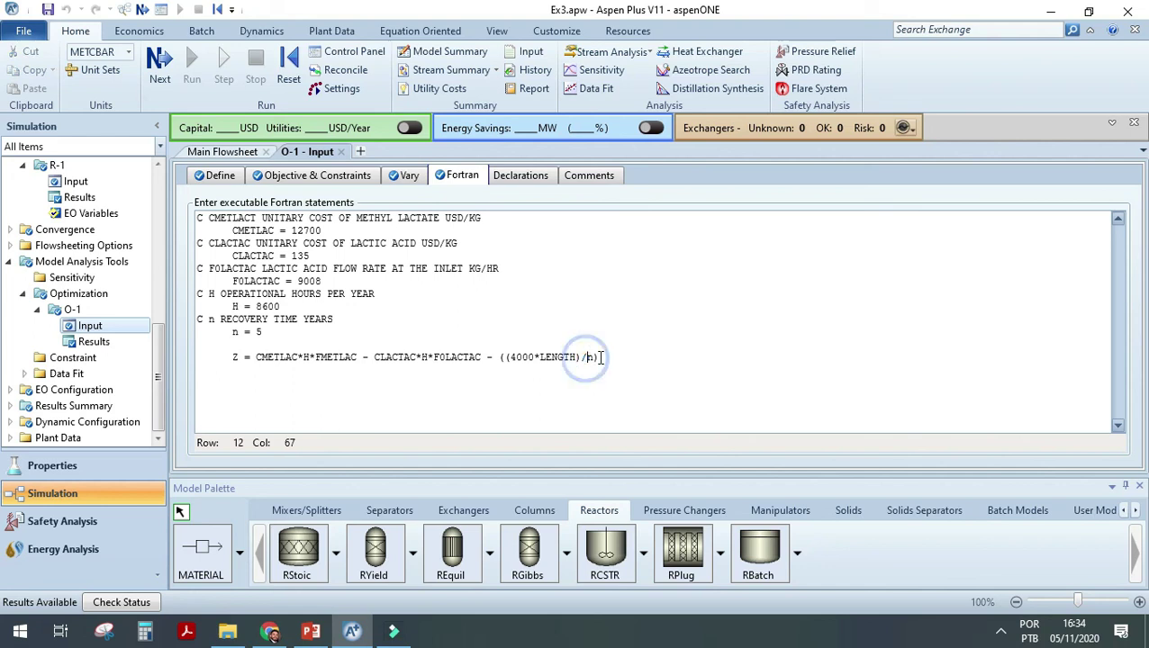
double_click(511, 357)
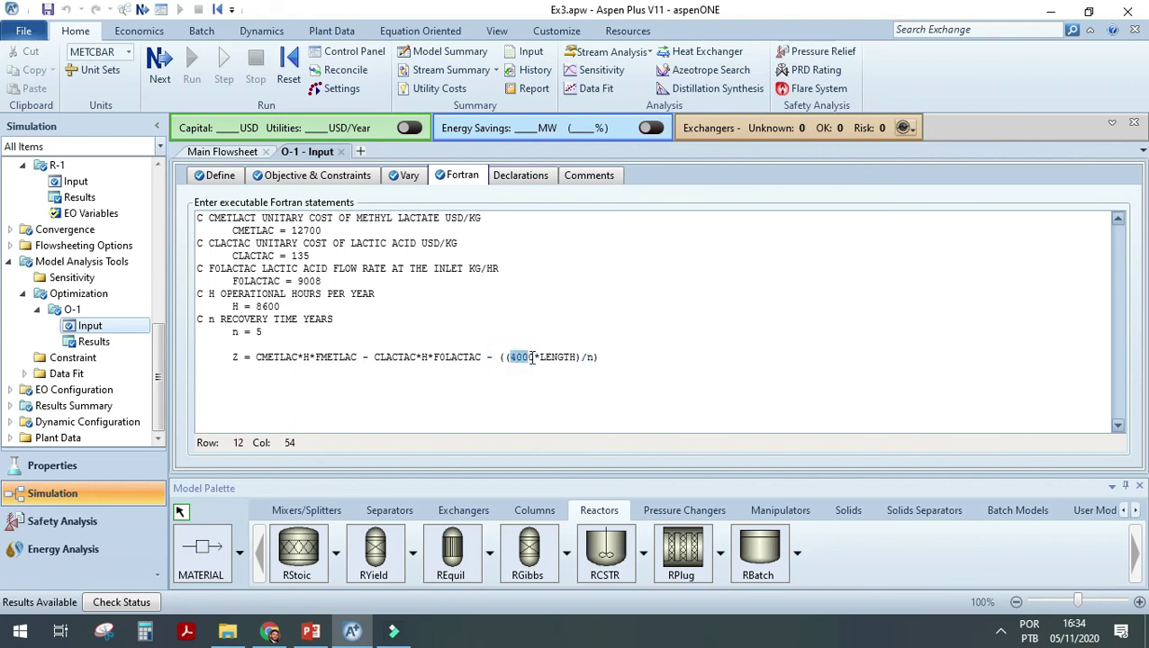
double_click(556, 357)
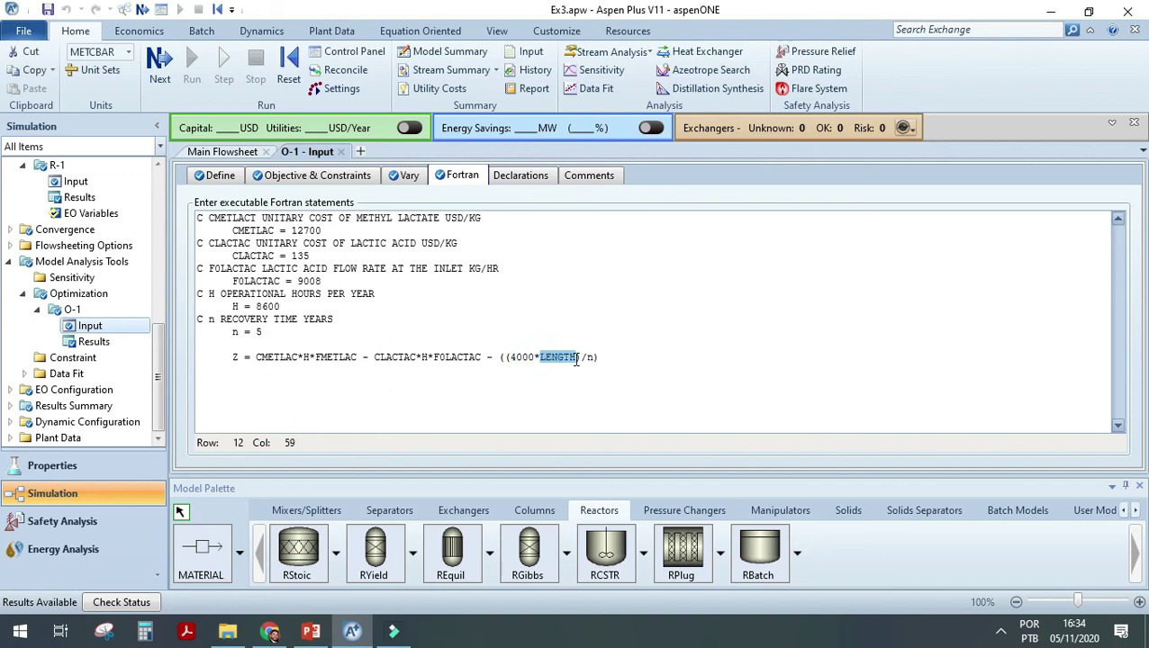
Check LENGTH's definition among O-1's sampled variables, and return to the Fortran statements to review the recovery time n.
left_click(223, 180)
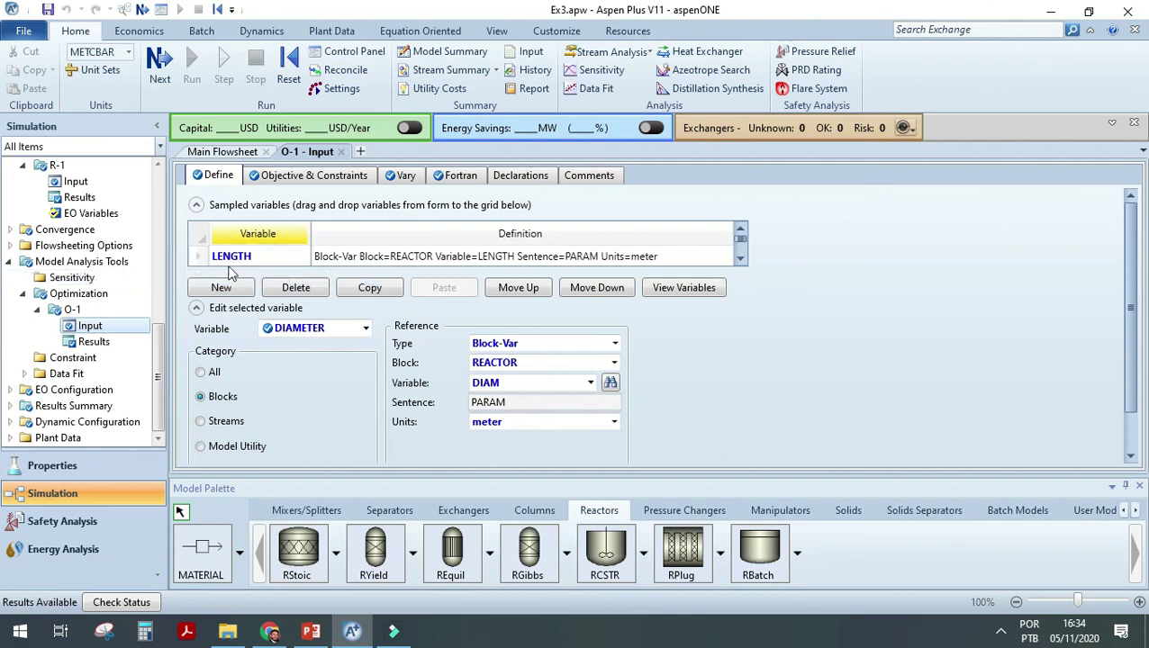
left_click(461, 176)
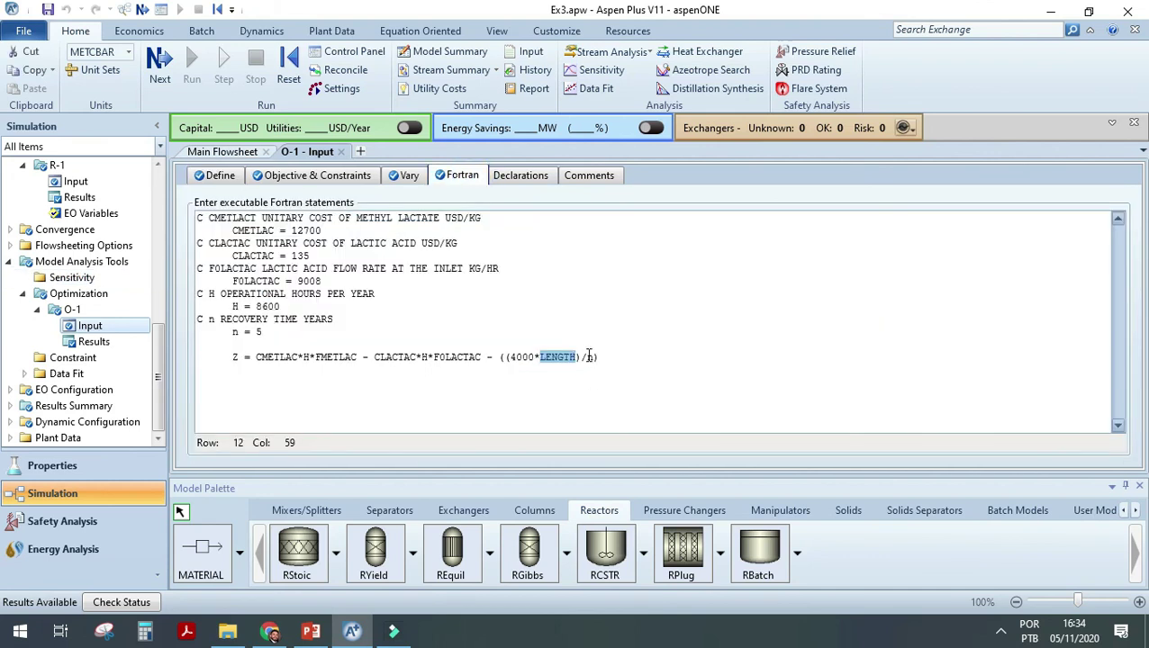
double_click(578, 358)
left_click_drag(286, 332, 198, 321)
left_click(622, 363)
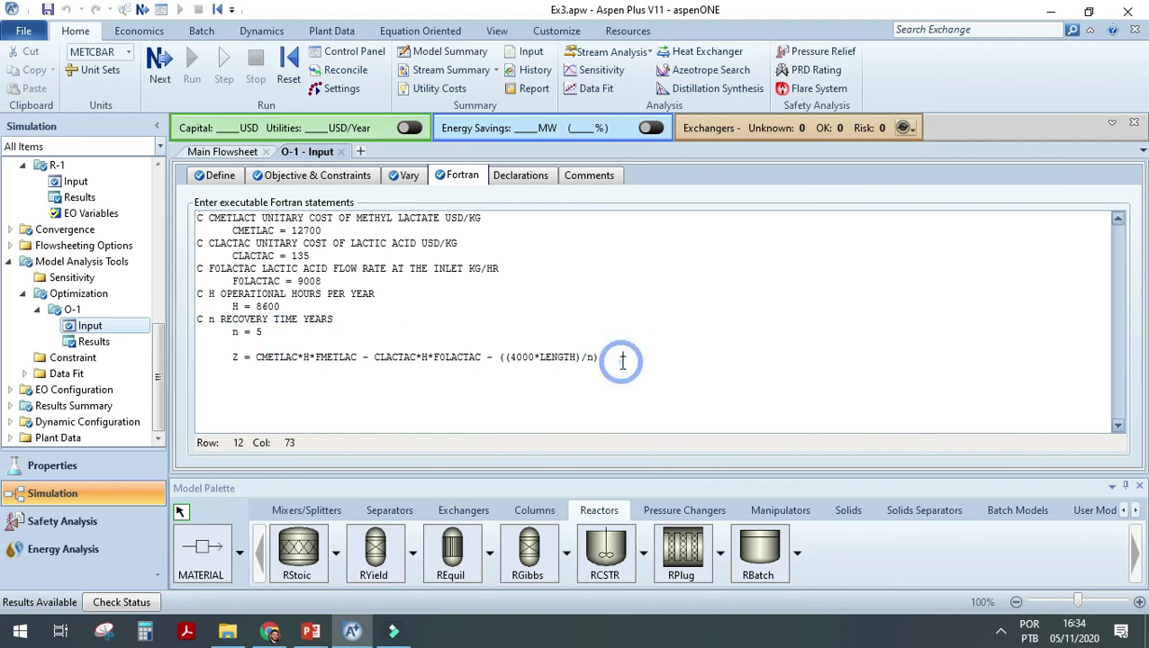
Review the whole Z equation once more, covering the variable Z and the full expression assigned to it.
left_click_drag(232, 357, 597, 370)
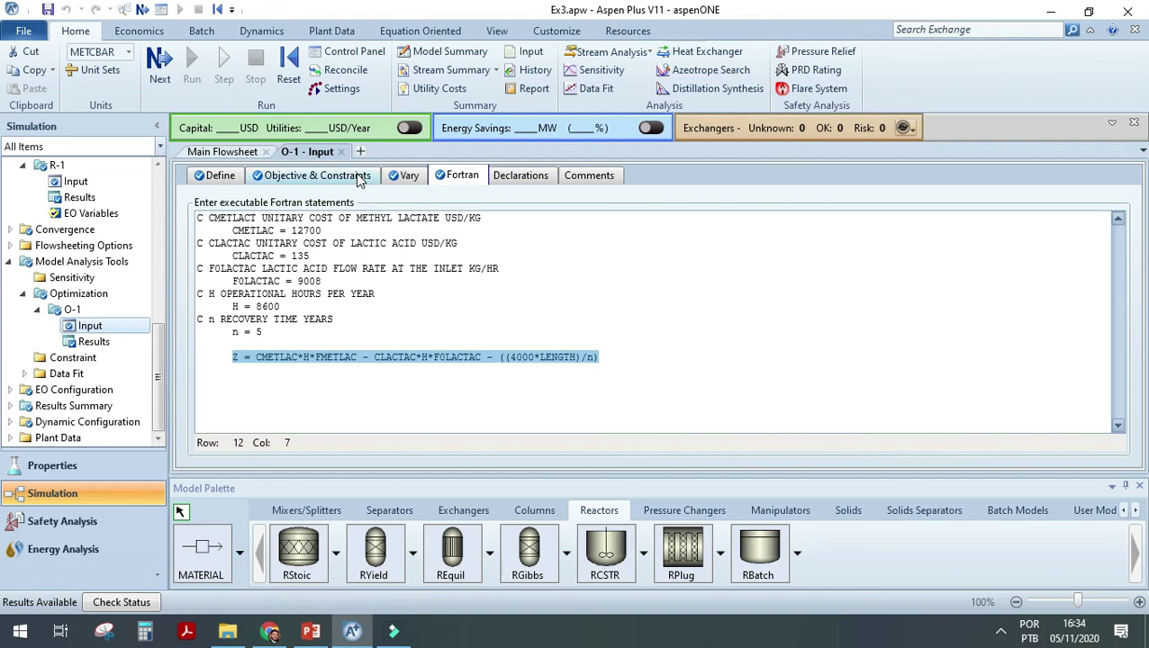
left_click(240, 361)
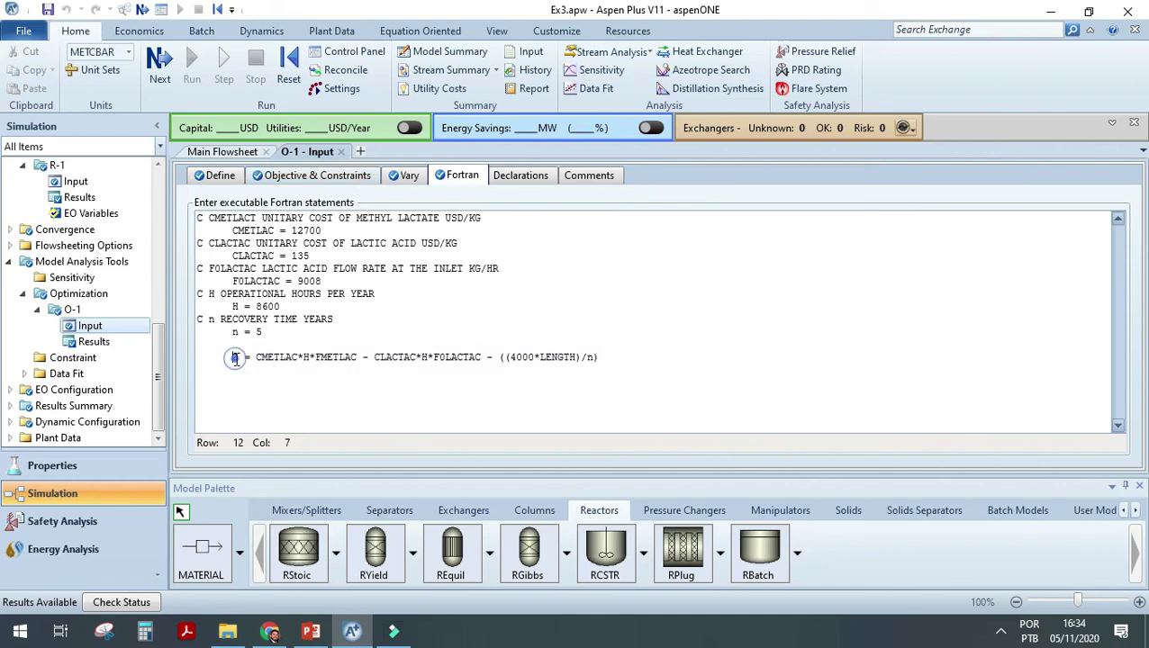
double_click(237, 358)
left_click_drag(257, 358, 600, 359)
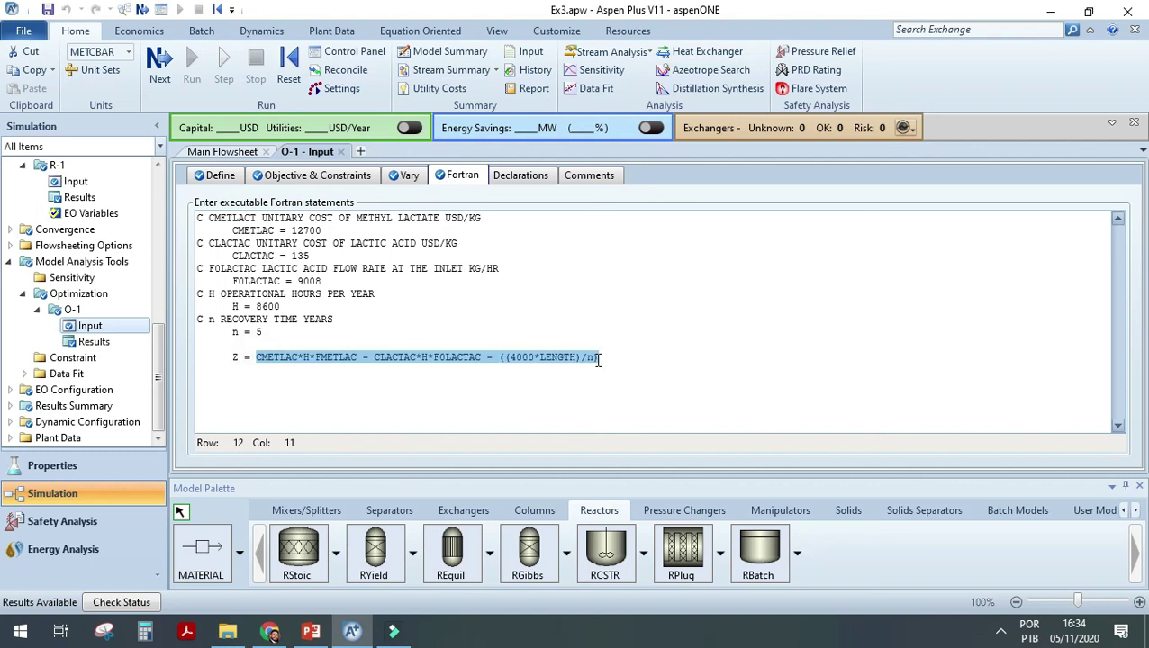
Check that O-1 maximizes Z, and review its list of manipulated variables, REACTOR LENGTH and DIAM.
left_click(269, 176)
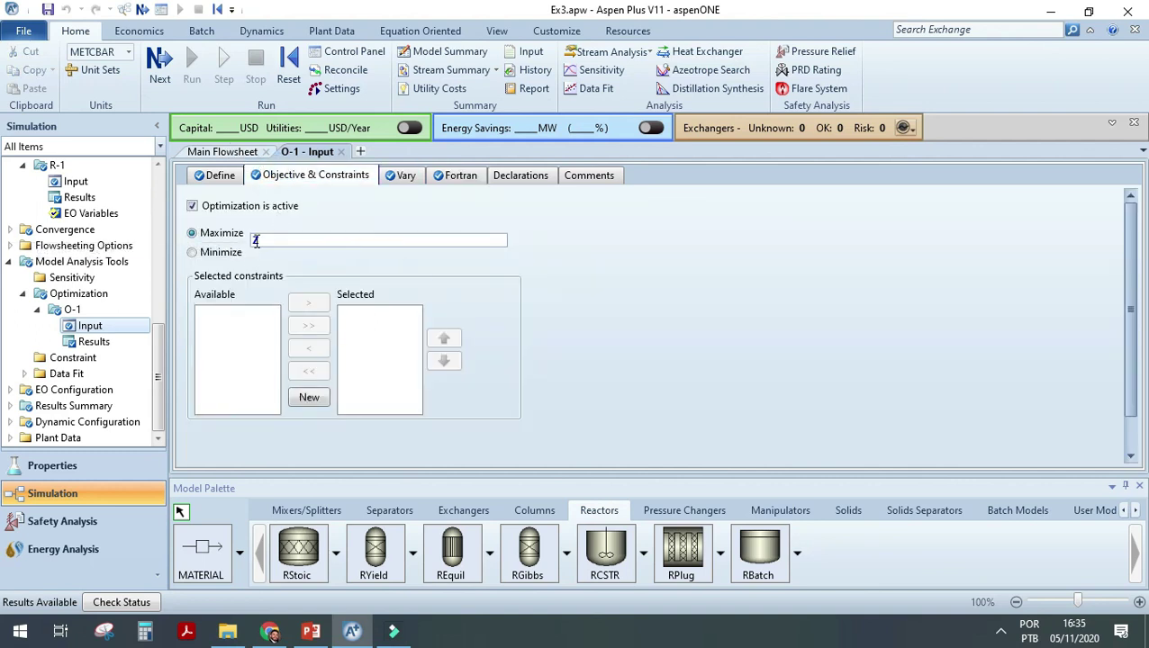
left_click(402, 180)
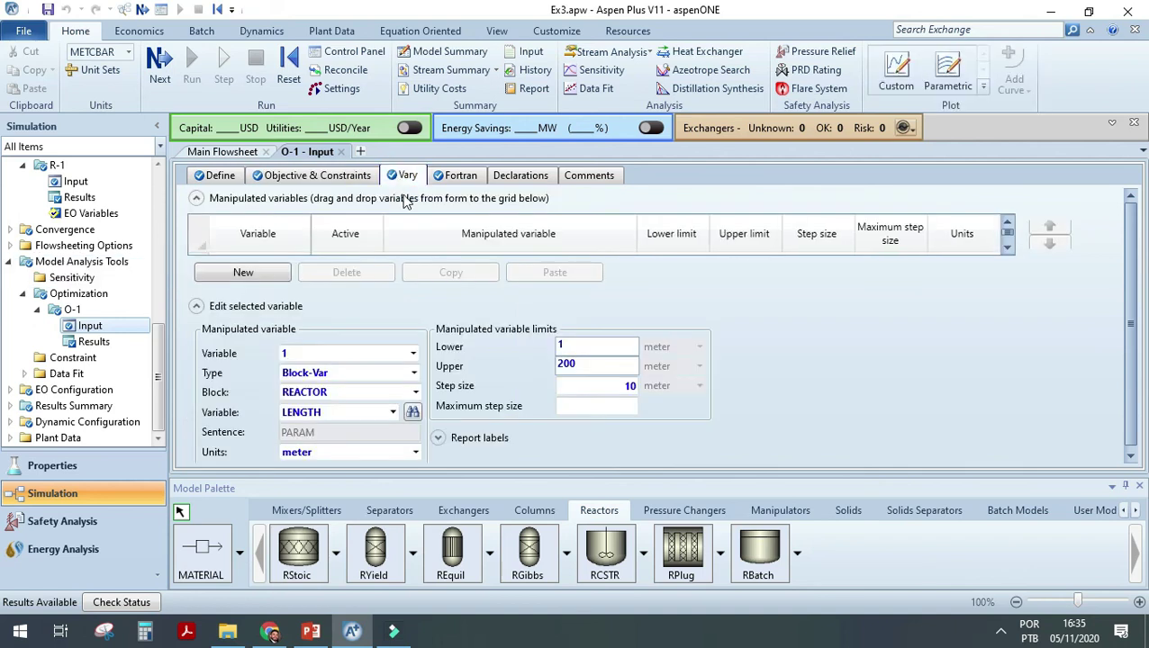
left_click(255, 306)
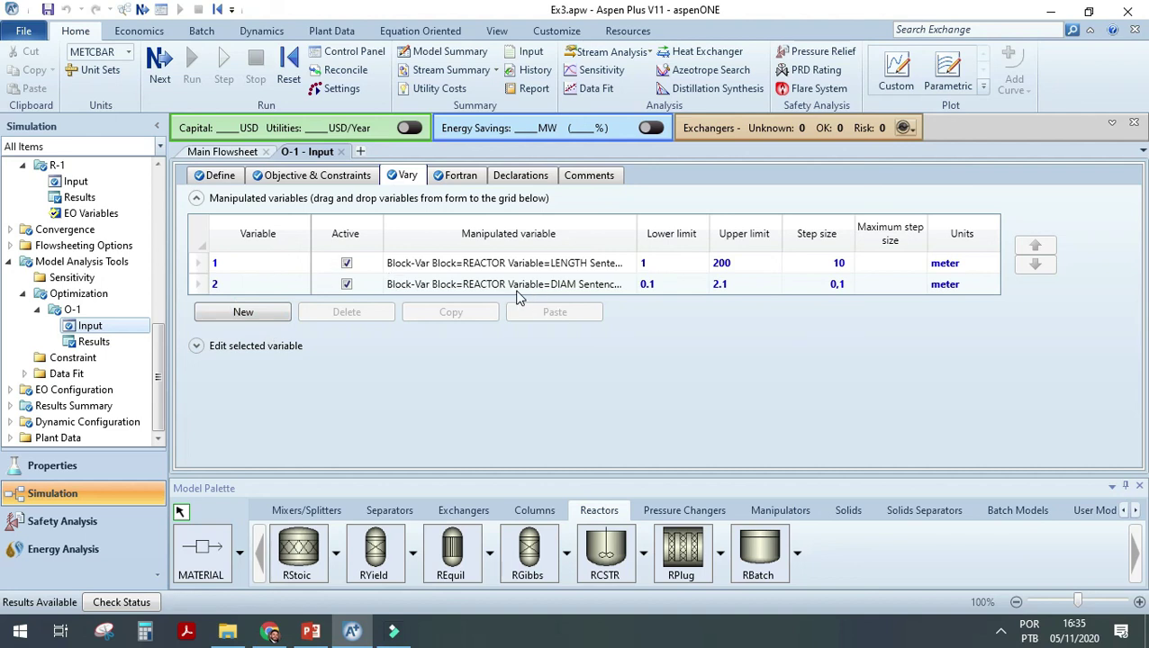
left_click(585, 263)
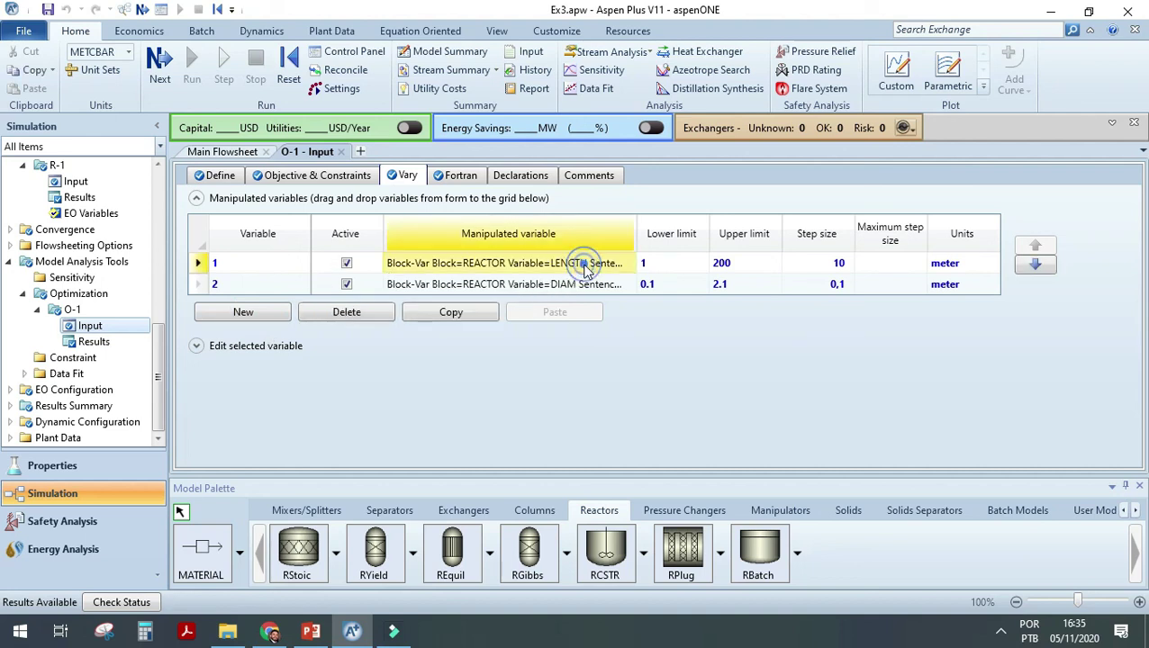
left_click(583, 285)
left_click(577, 265)
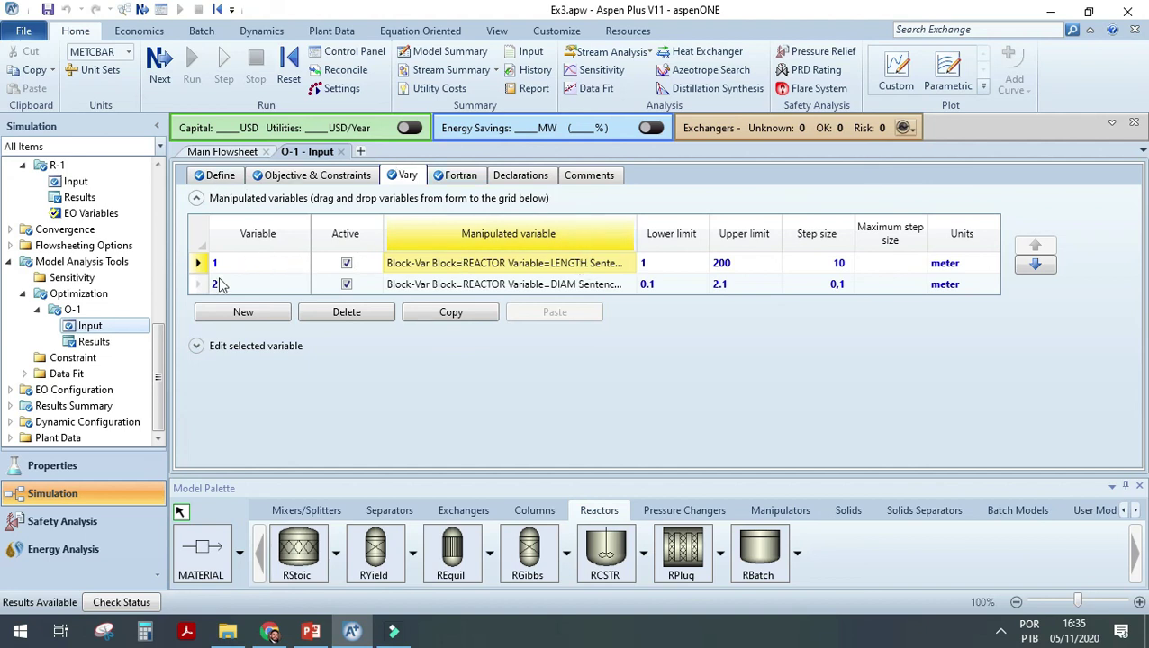
Add a third manipulated variable to O-1 and delete its empty row again.
left_click(241, 315)
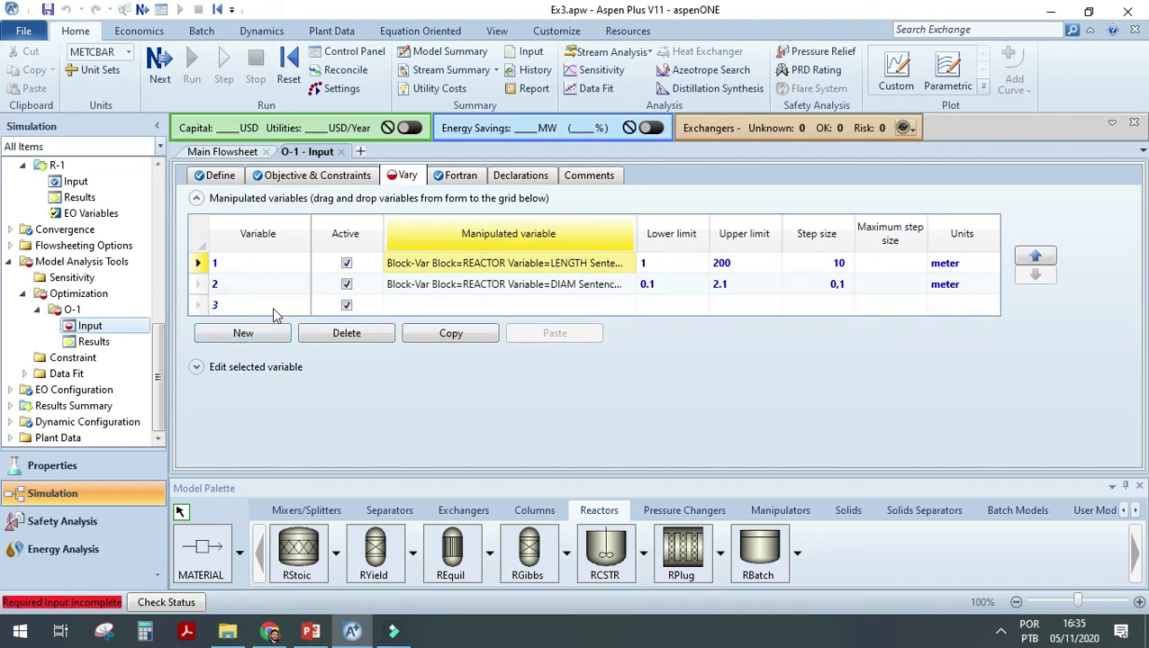
right_click(204, 311)
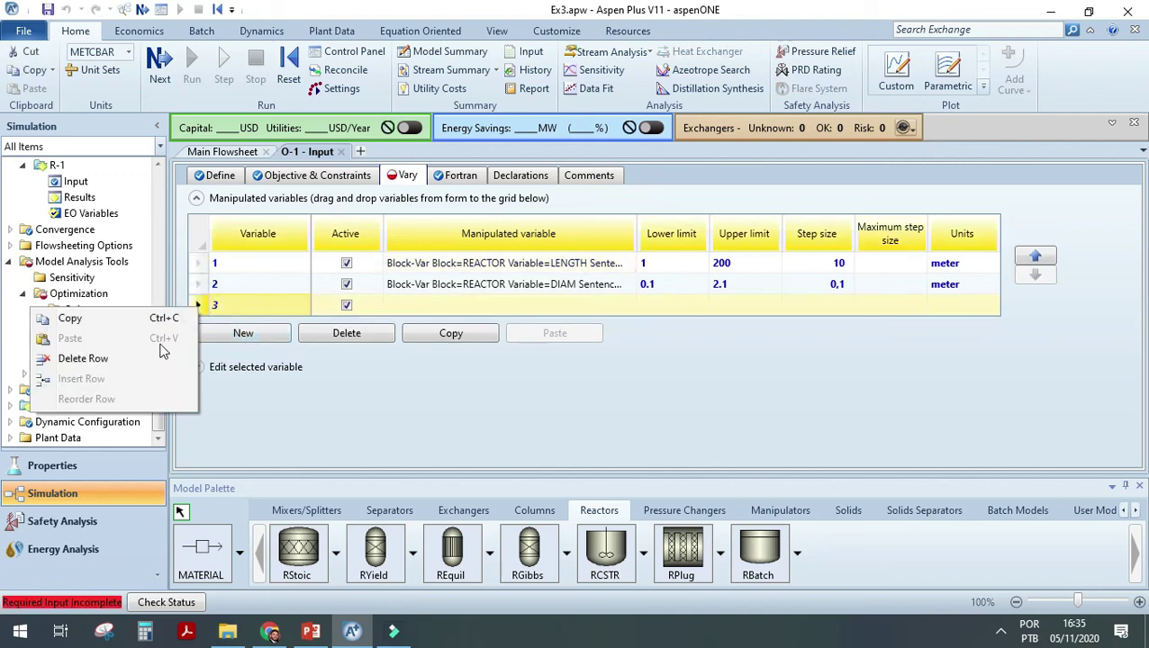
left_click(72, 360)
left_click(589, 337)
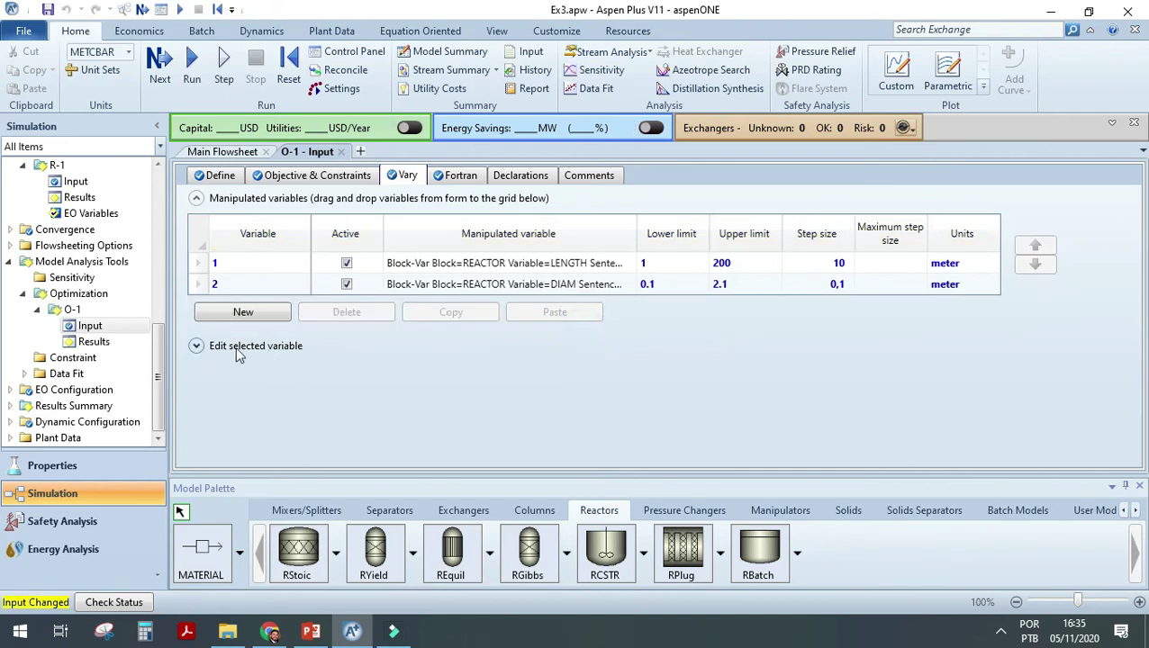
Examine the definition of O-1's first manipulated variable, covering its type, block and the LENGTH variable's description.
left_click(238, 351)
left_click(196, 306)
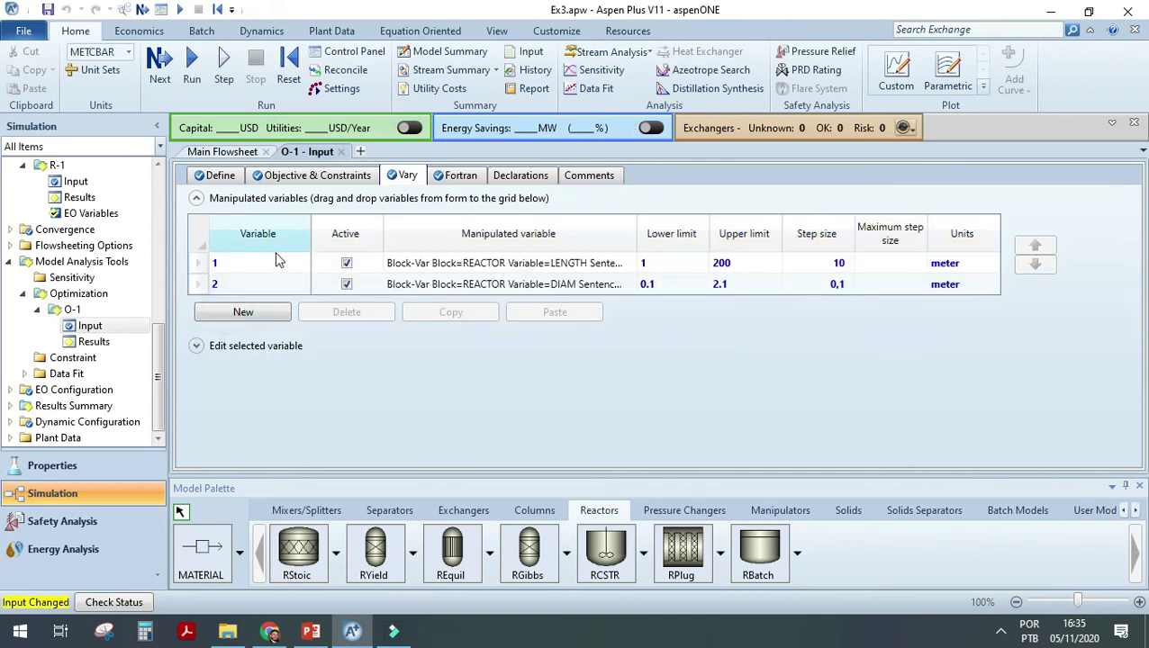
left_click(265, 263)
left_click(224, 346)
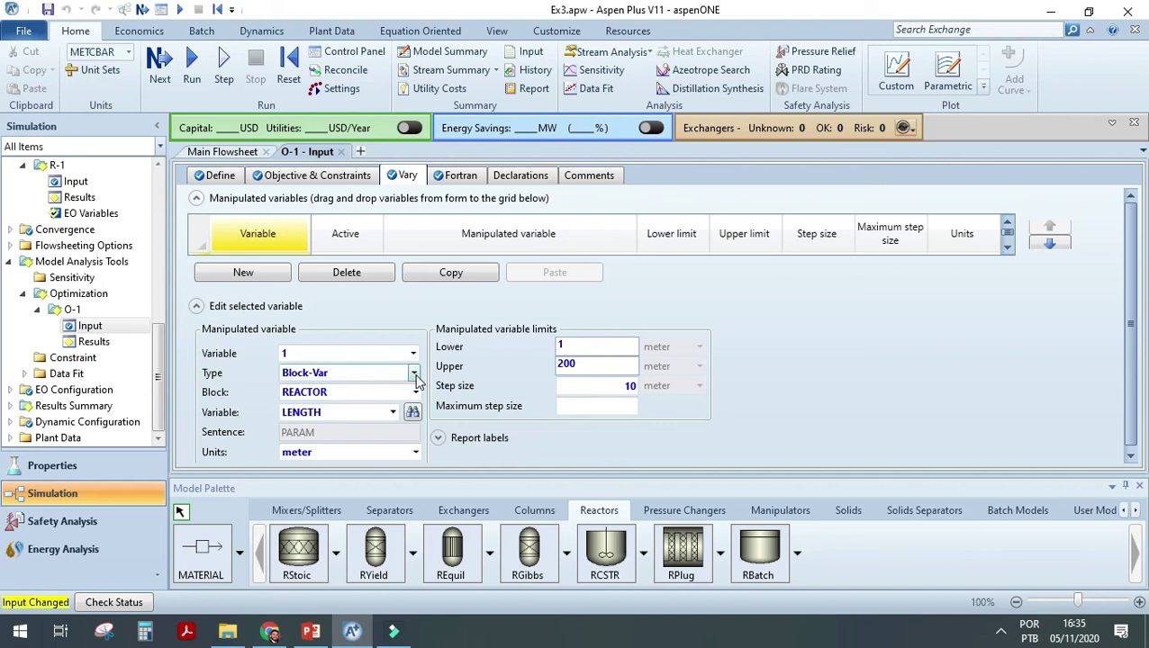
left_click(415, 373)
left_click(419, 393)
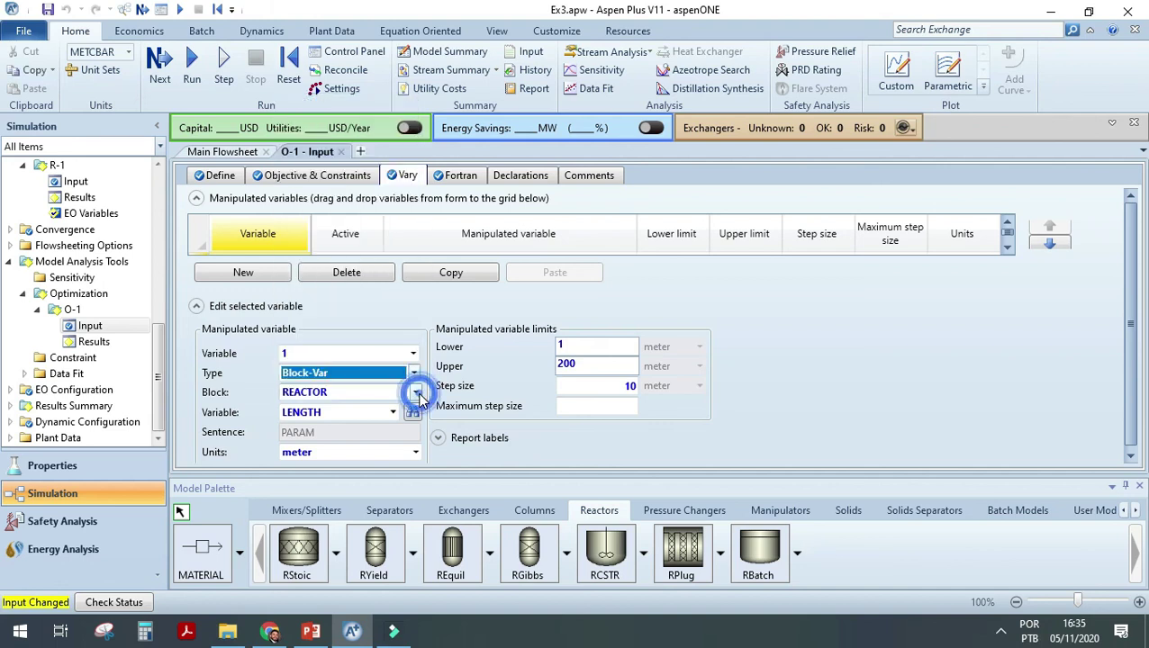
left_click(396, 407)
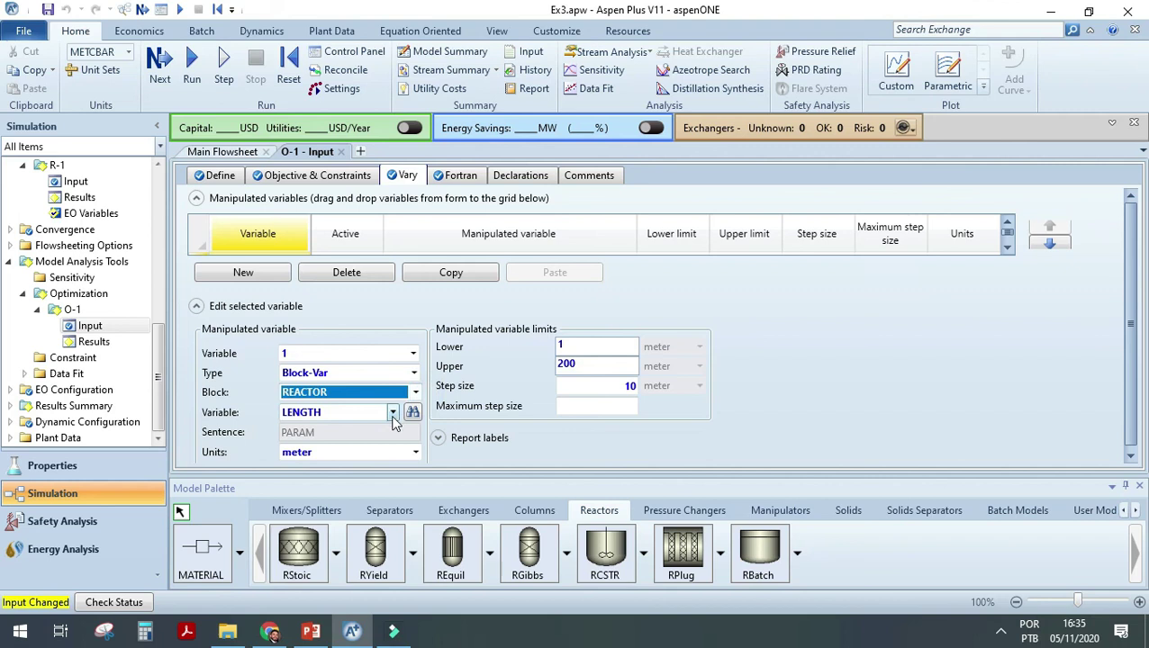
left_click(392, 413)
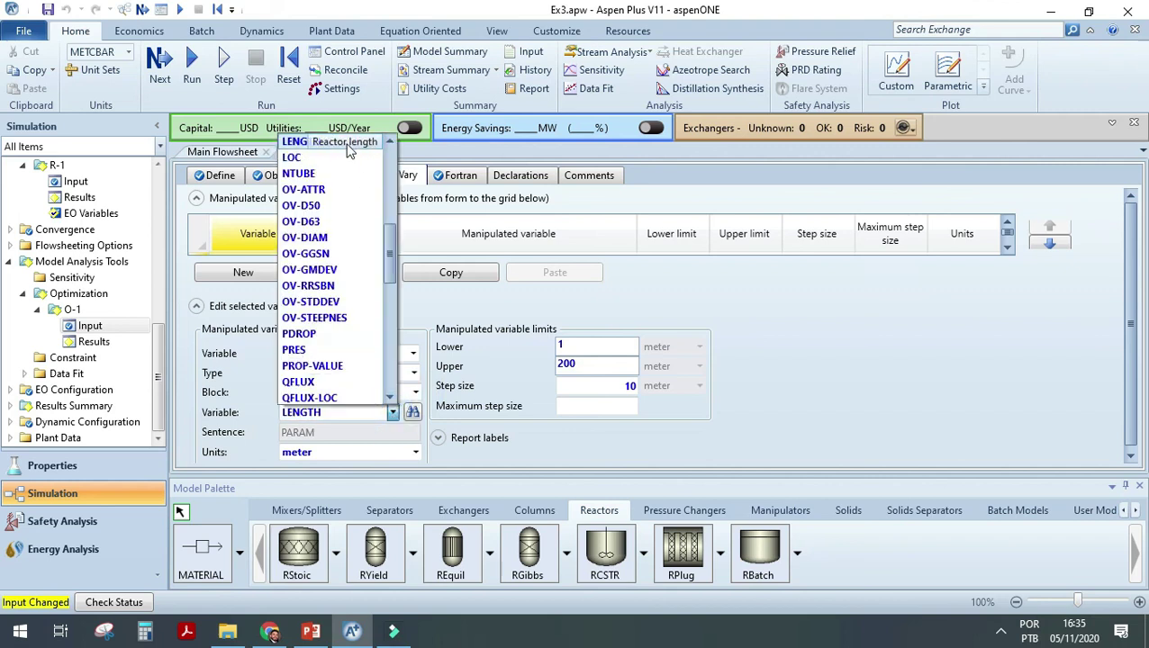
left_click(524, 334)
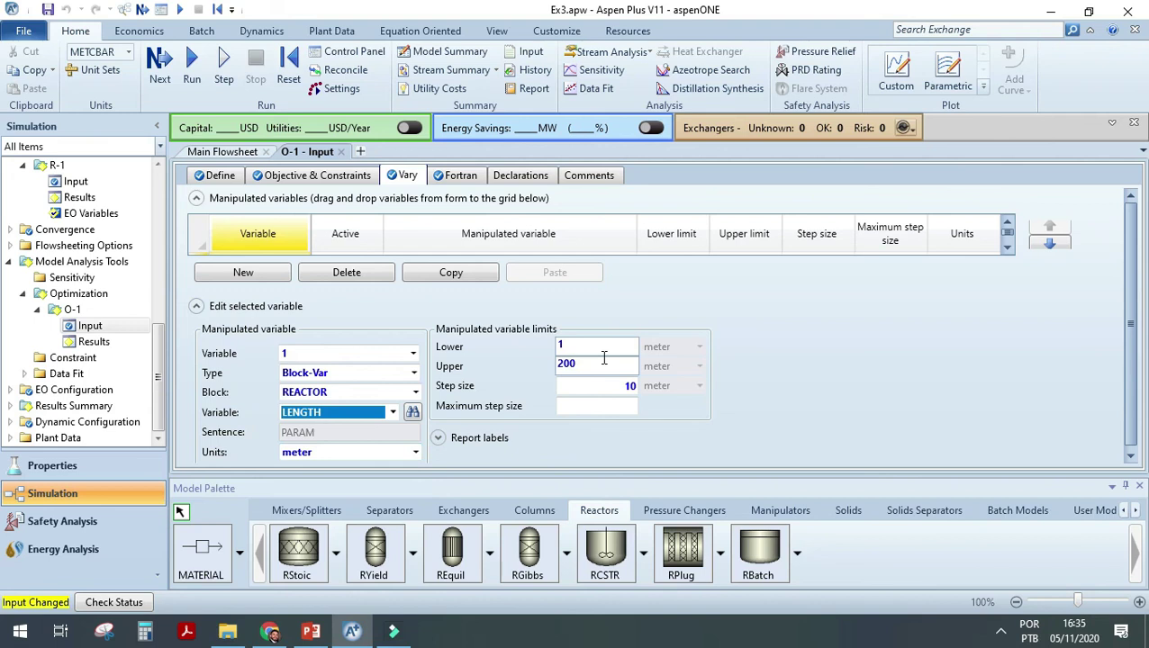
Examine the lower limit, upper limit and step size set for the reactor LENGTH variable.
left_click(574, 346)
key("Tab")
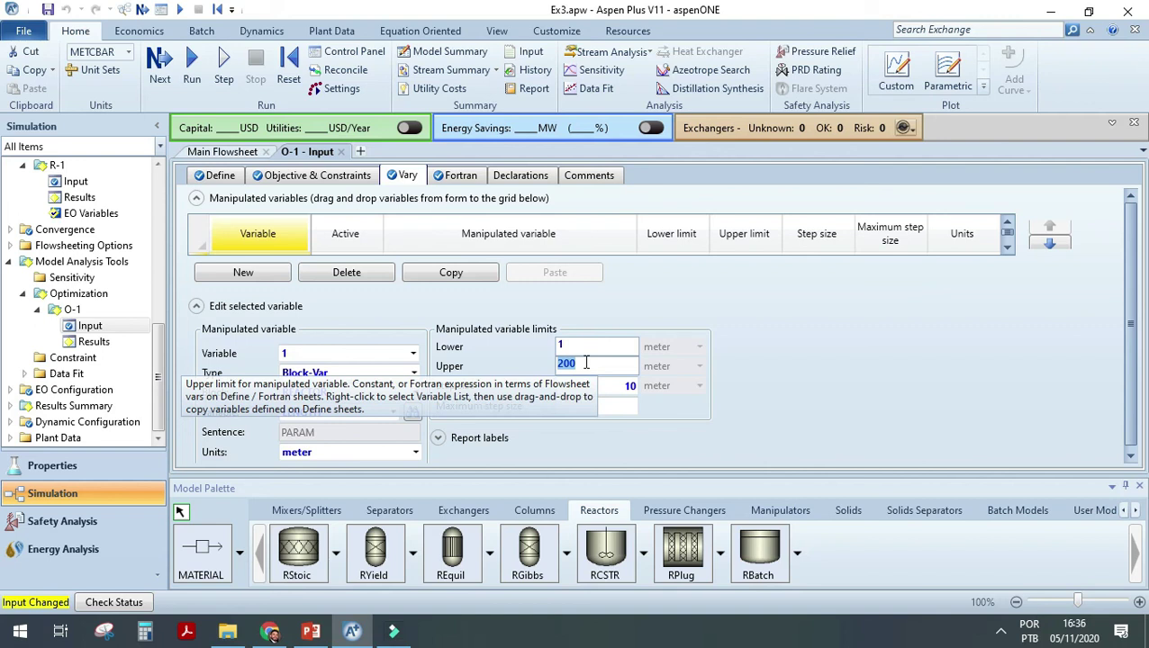
left_click(742, 351)
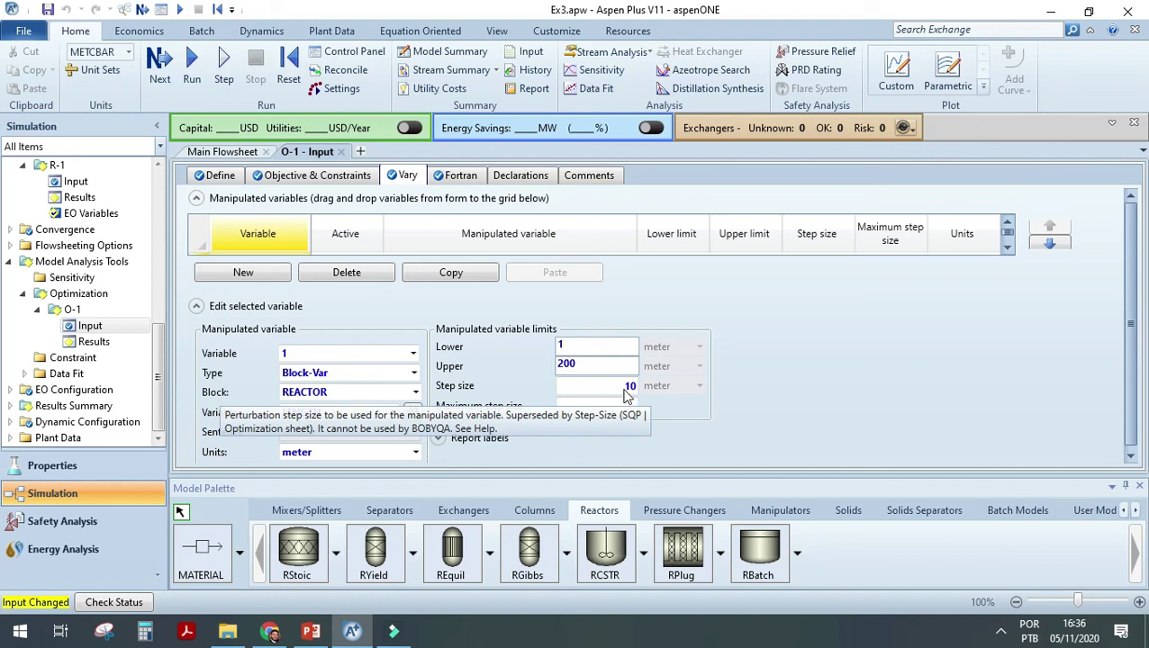
left_click(1007, 247)
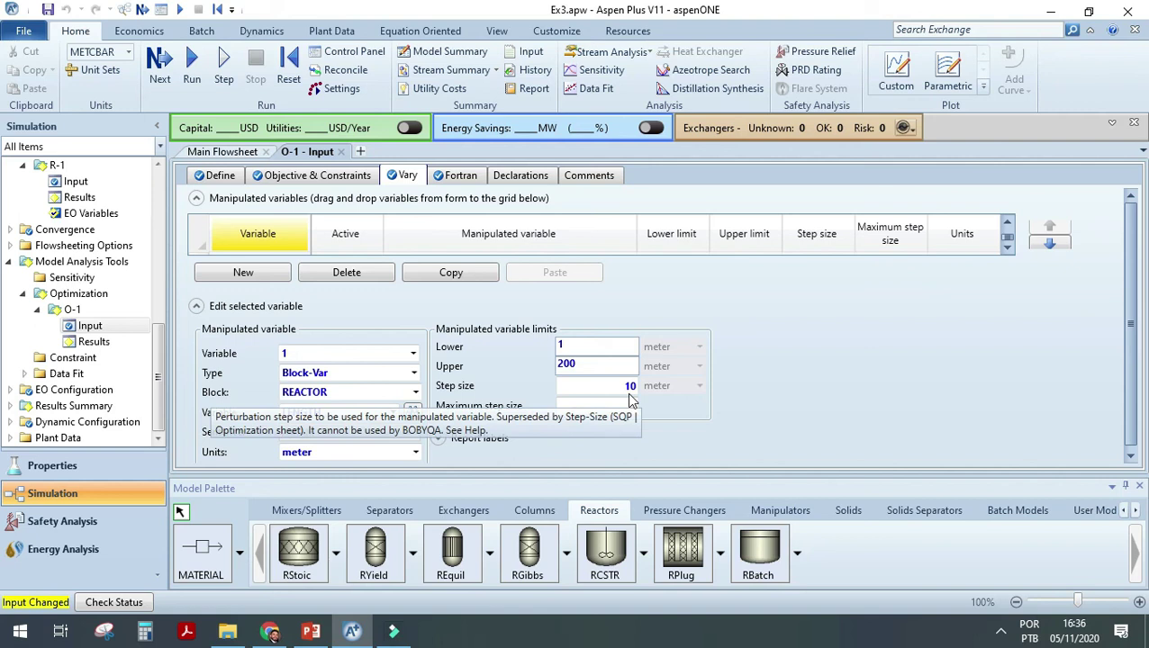
Examine the definition of O-1's second manipulated variable, covering its type, block and the DIAM variable's description.
left_click(197, 307)
left_click(261, 284)
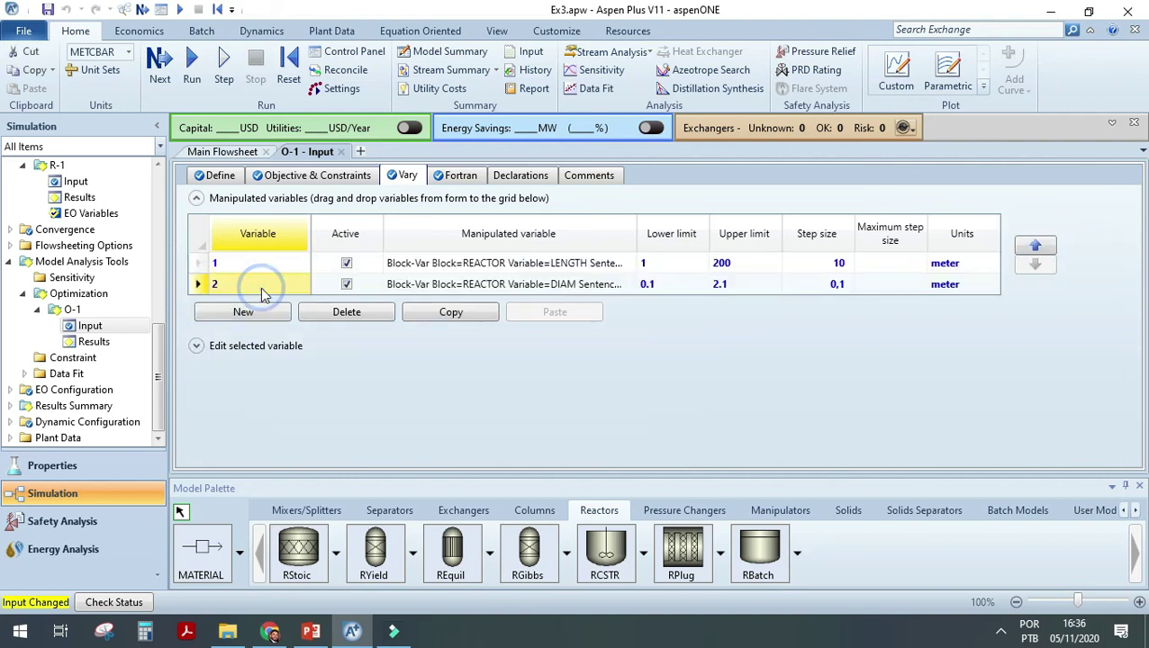
left_click(226, 348)
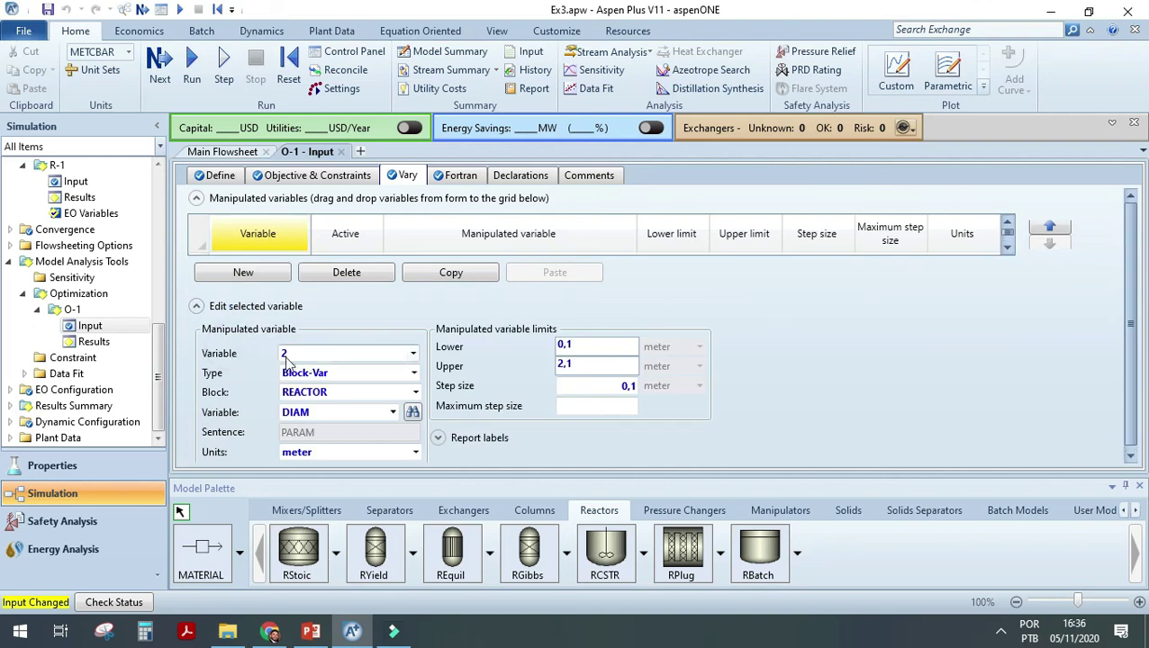
left_click(413, 373)
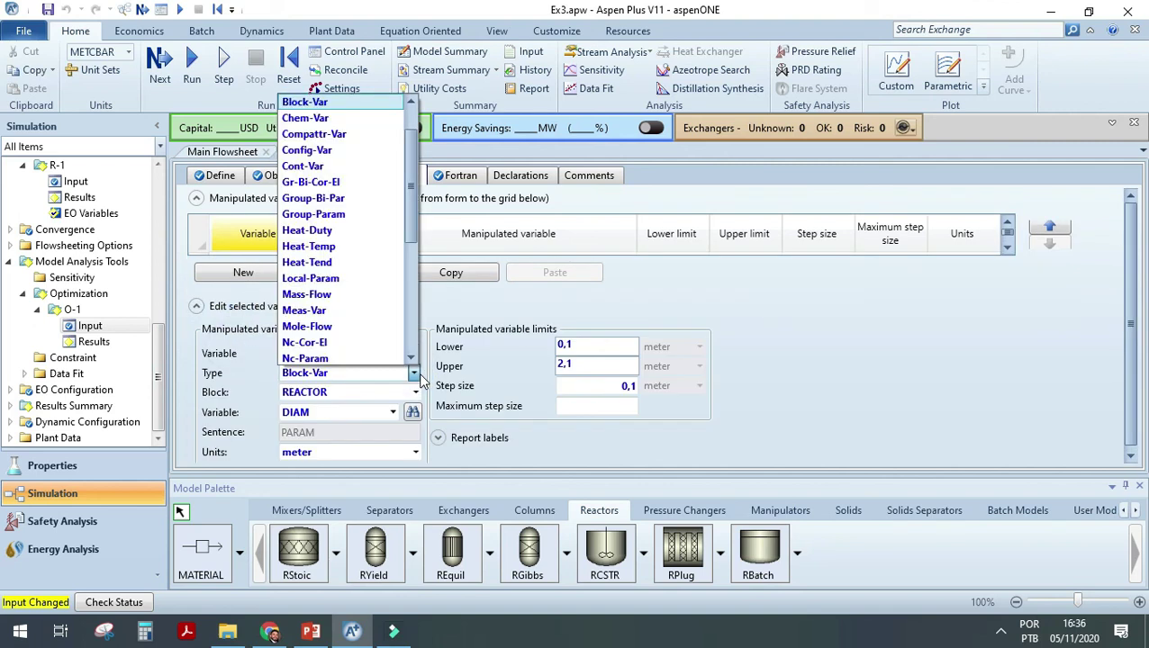
left_click(415, 377)
left_click(415, 393)
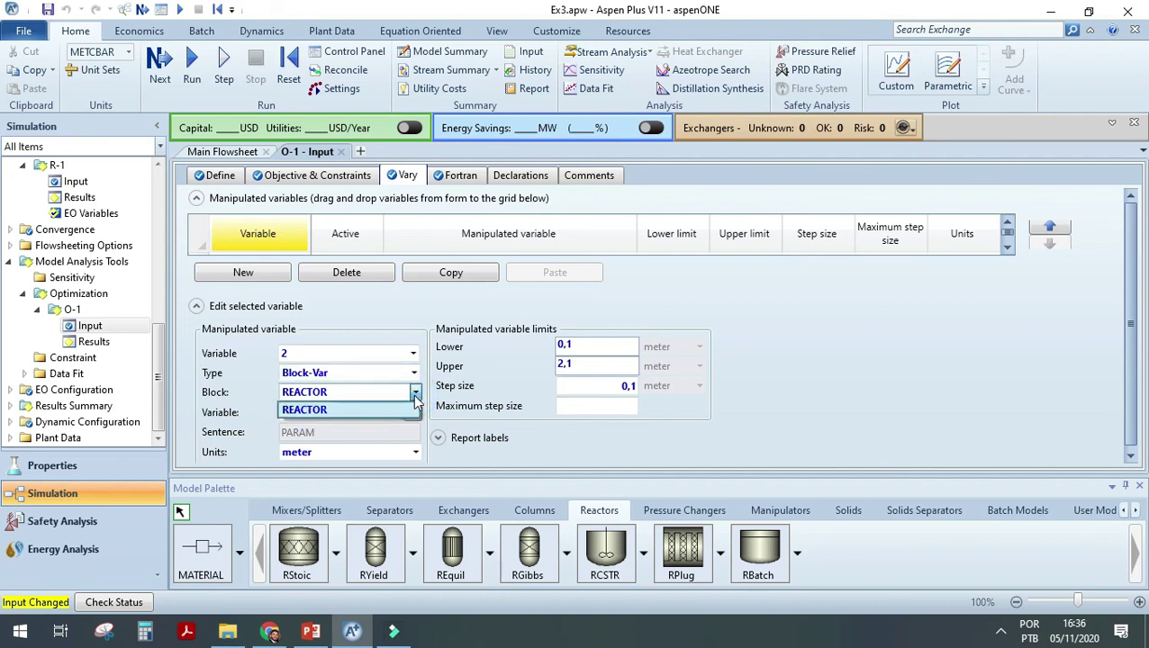
left_click(410, 409)
left_click(392, 413)
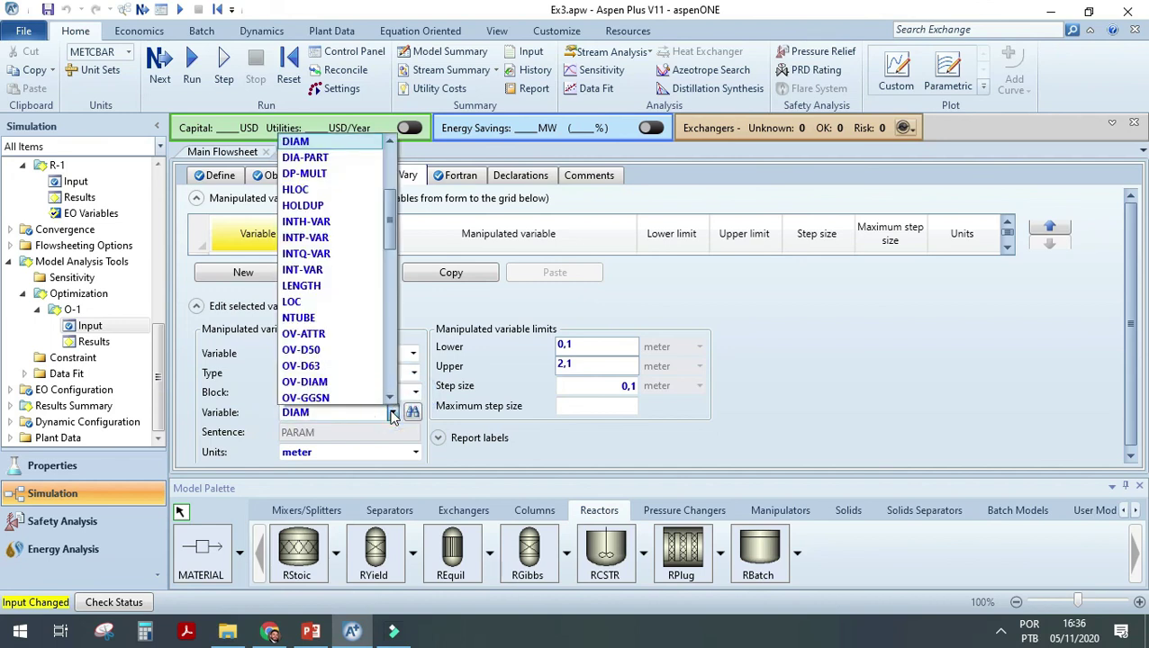
scroll(306, 315, "up", 4)
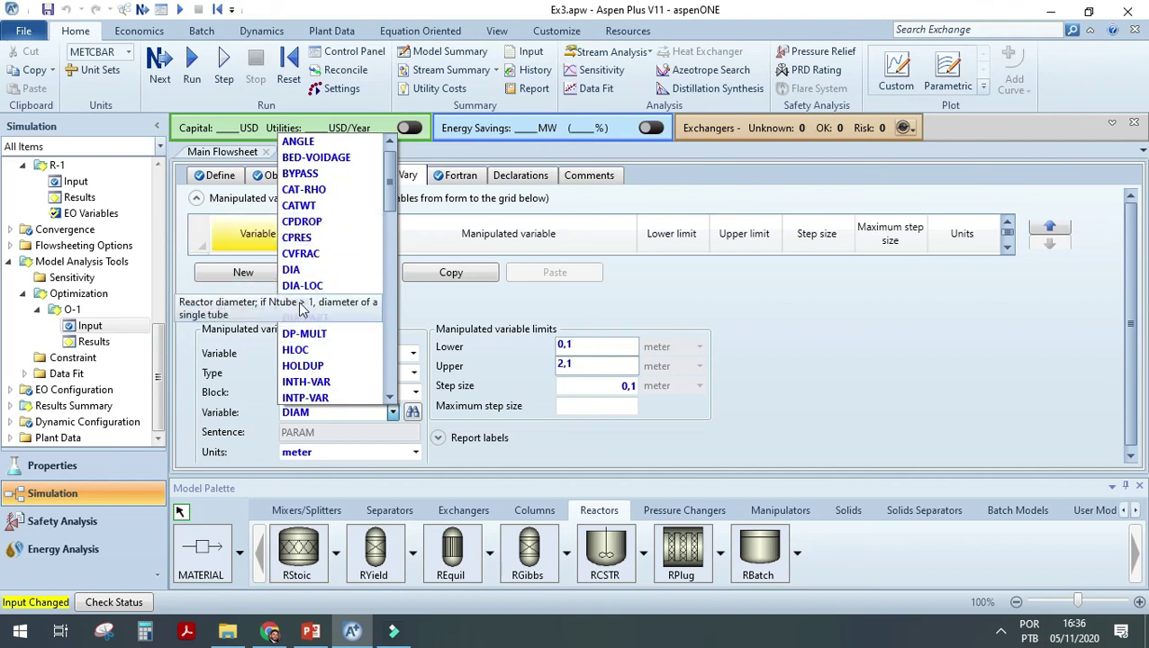
left_click(468, 290)
left_click(610, 306)
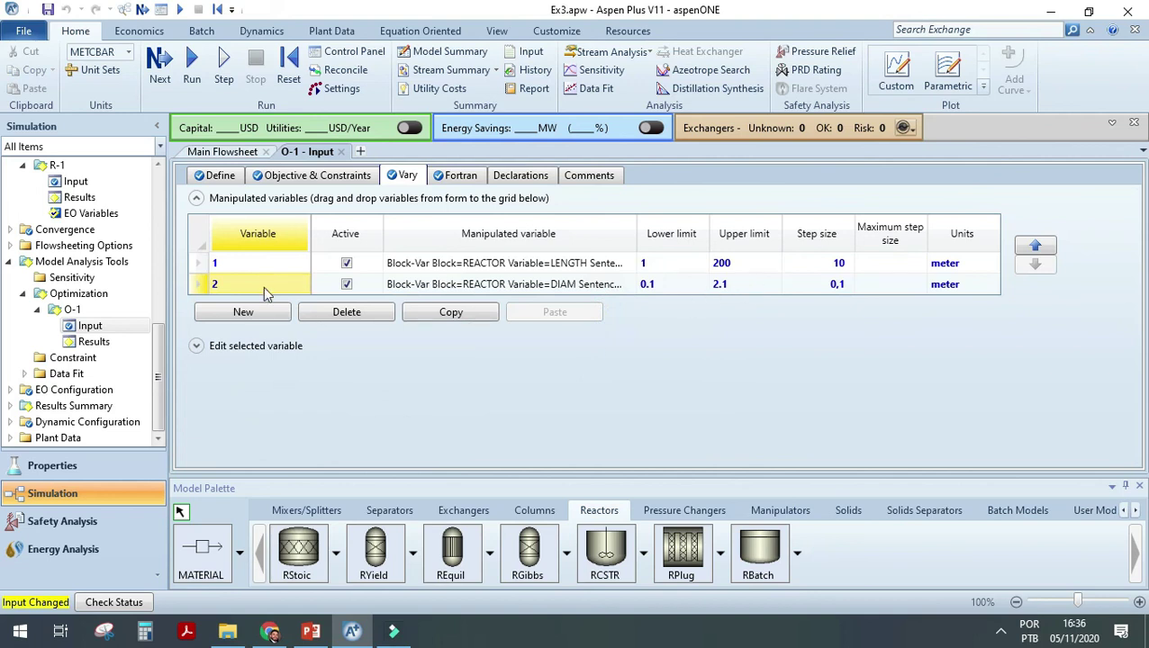
Examine the lower limit, upper limit and step size set for the reactor DIAM variable.
left_click(228, 353)
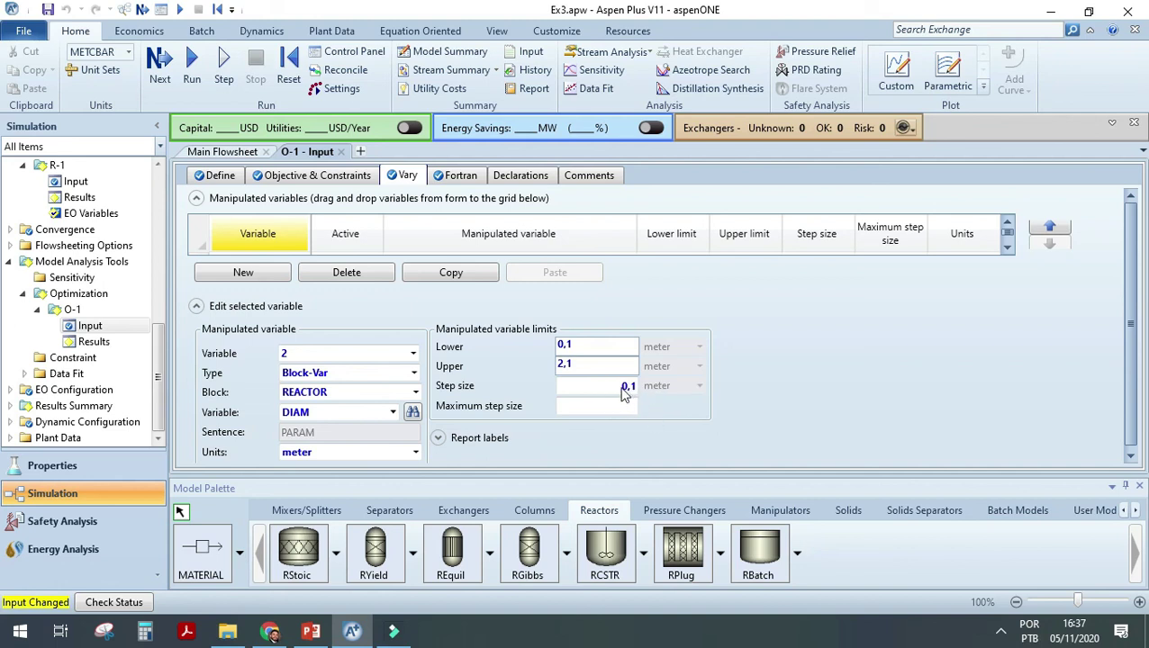
left_click(449, 295)
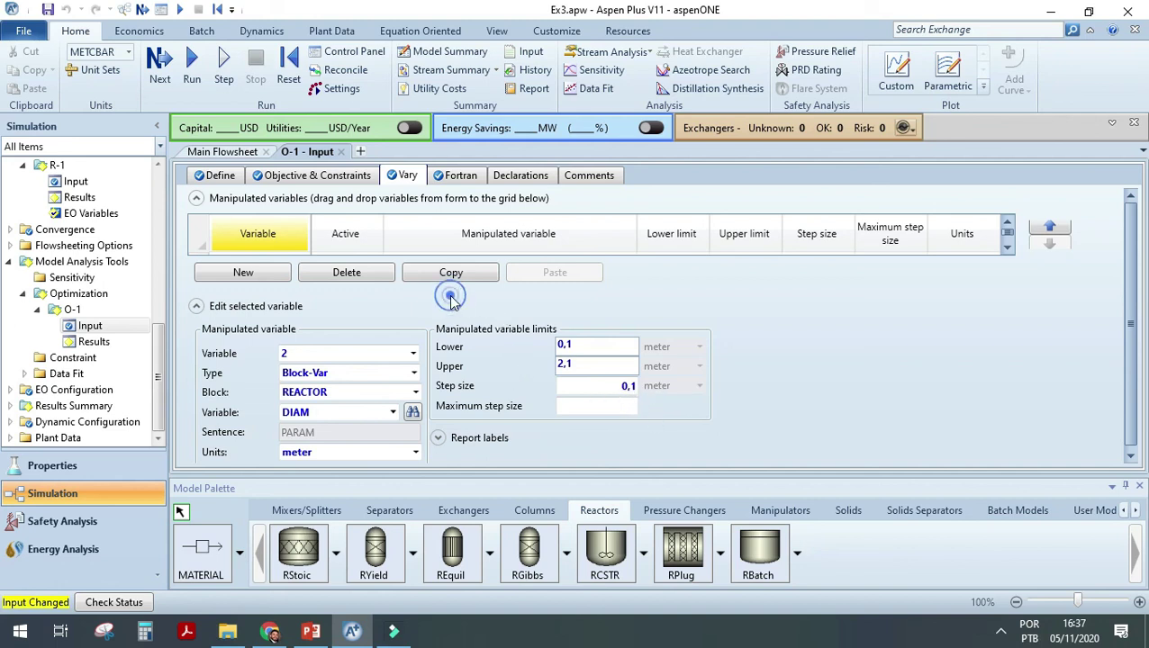
left_click(238, 310)
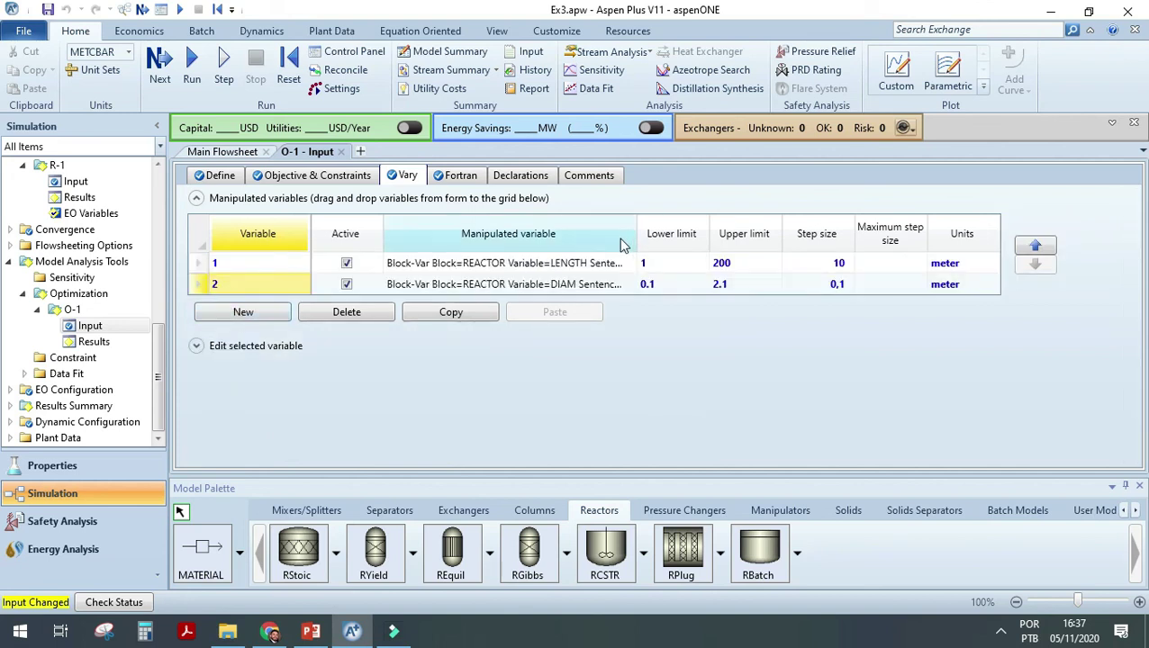
Recheck O-1's sampled variables, objective and Fortran Z equation, and return to the manipulated variables.
left_click(220, 179)
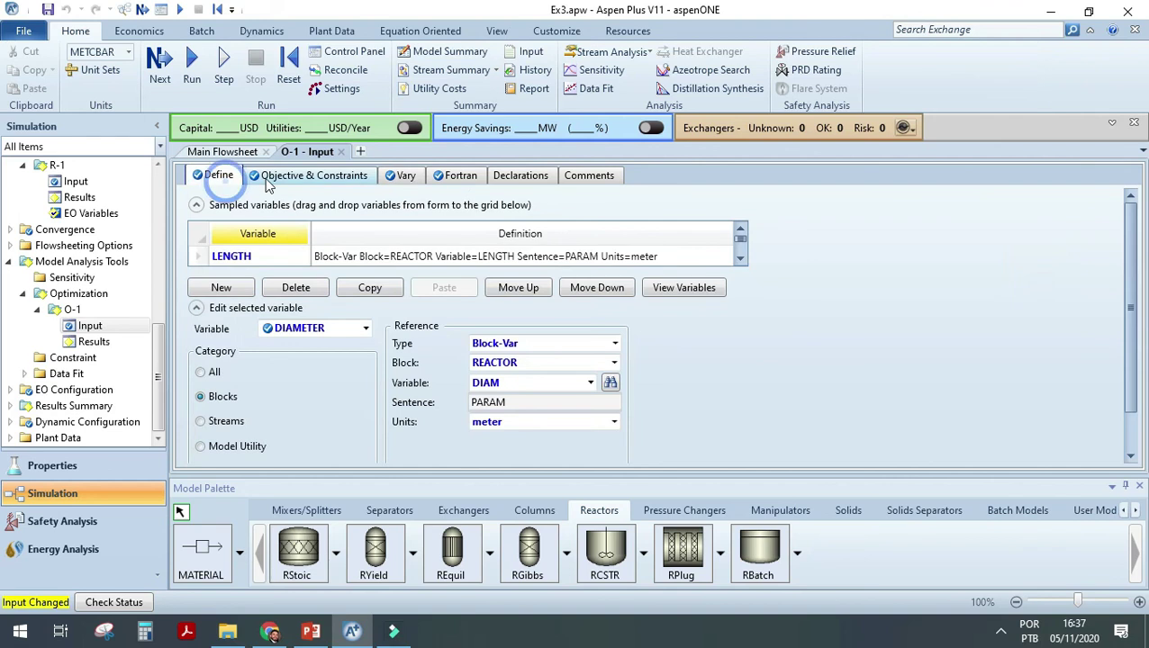
left_click(267, 179)
left_click(420, 175)
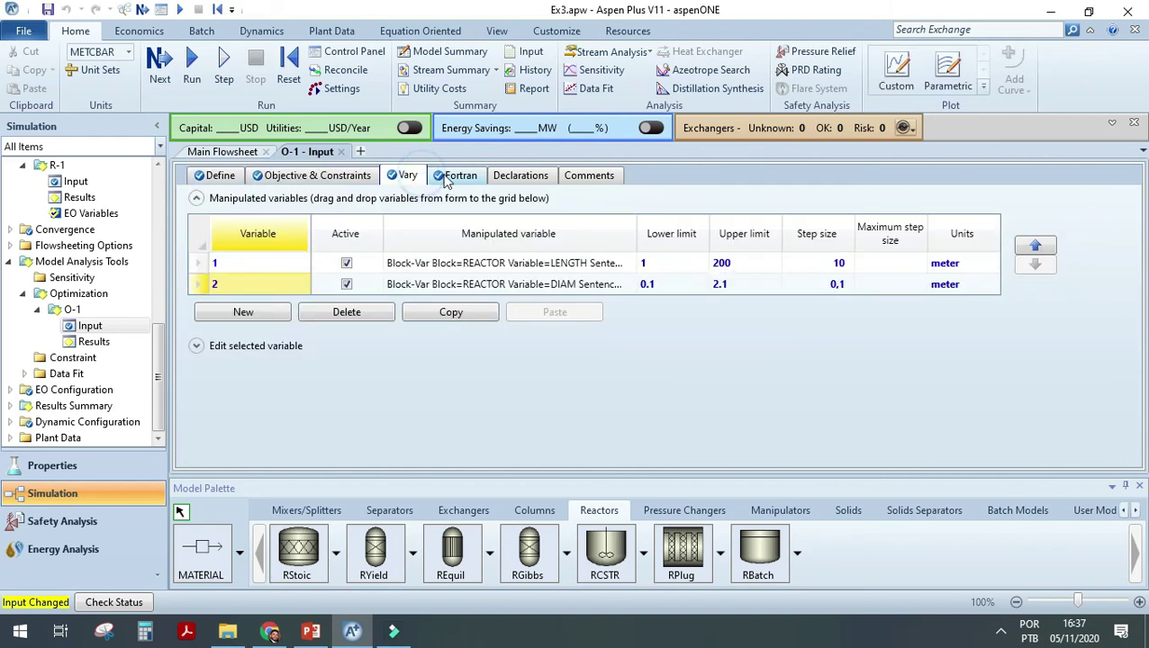
left_click(447, 177)
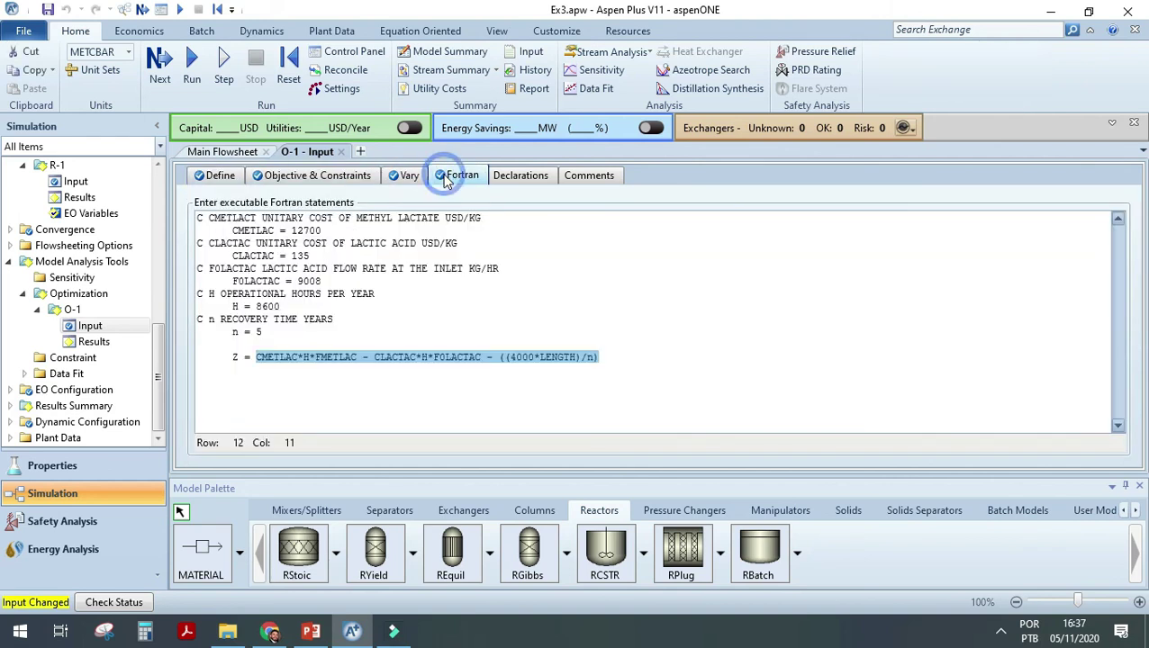
left_click(239, 356)
left_click(233, 356)
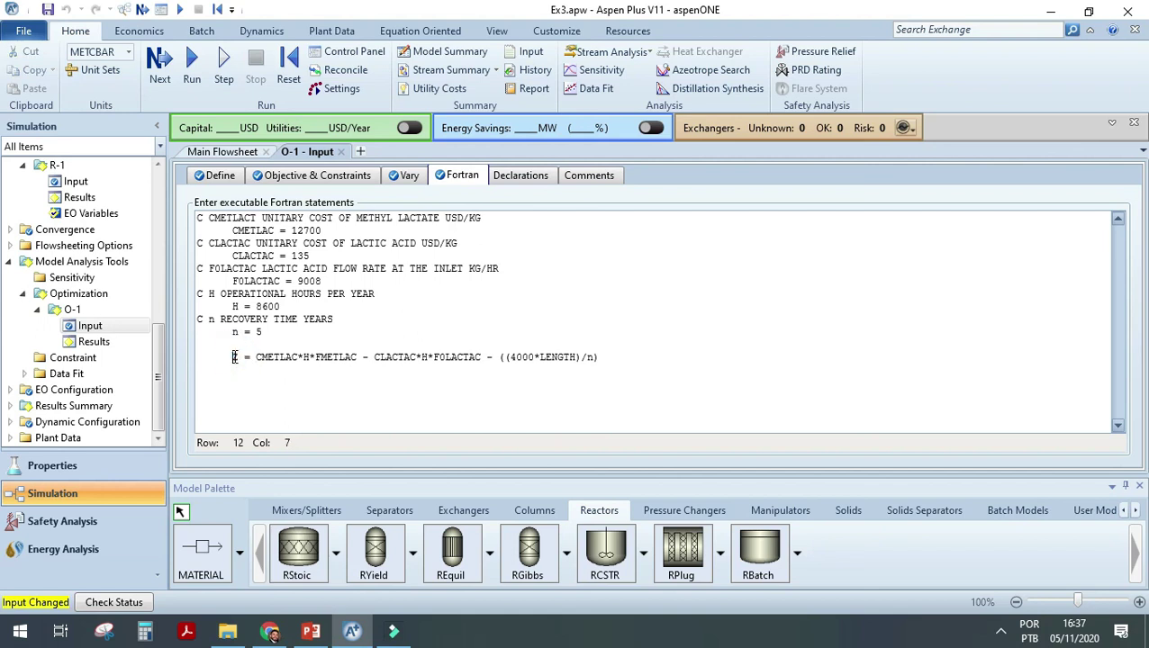
left_click(417, 174)
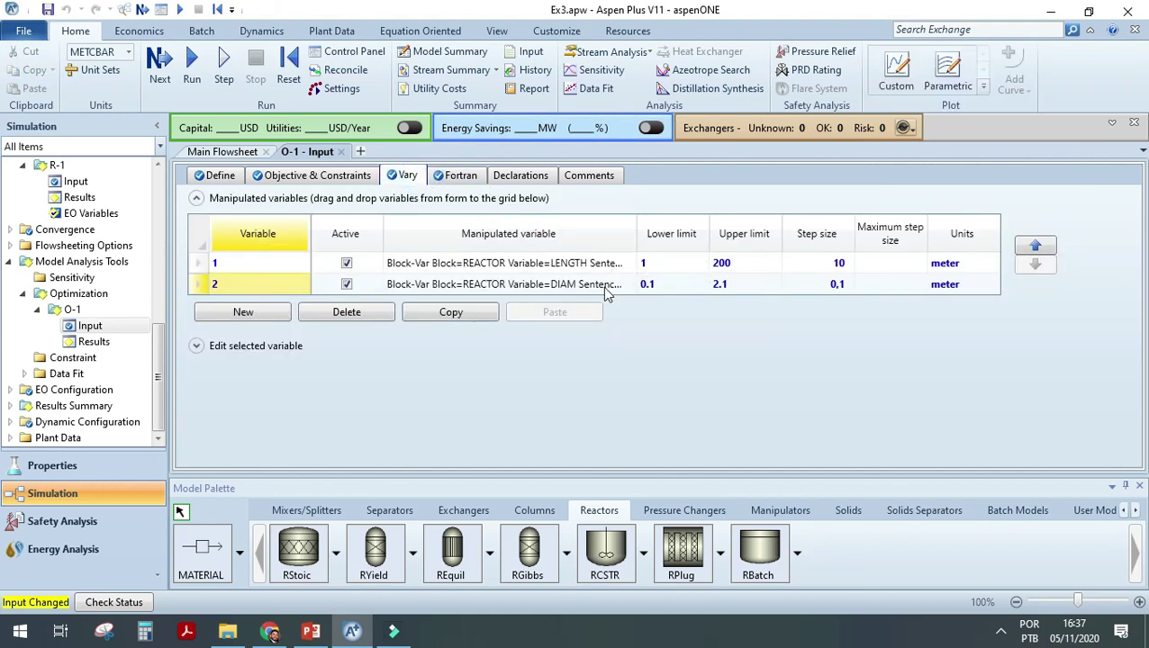
Run the simulation and review O-1's results summary, highlighting the objective function value.
left_click(192, 65)
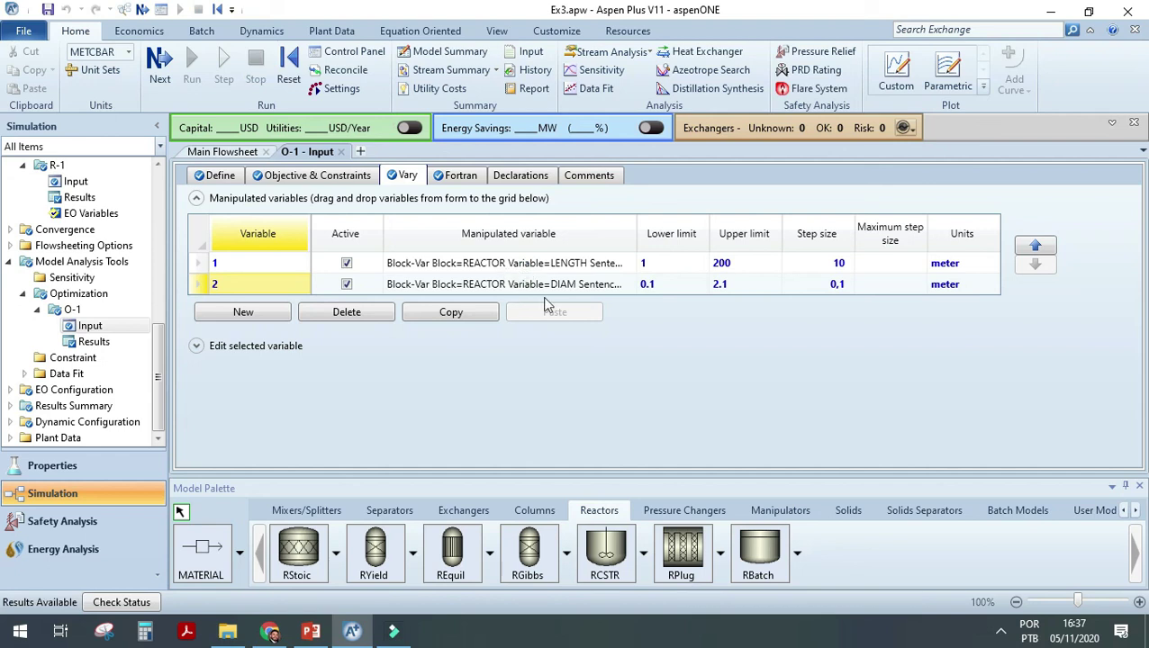
double_click(96, 343)
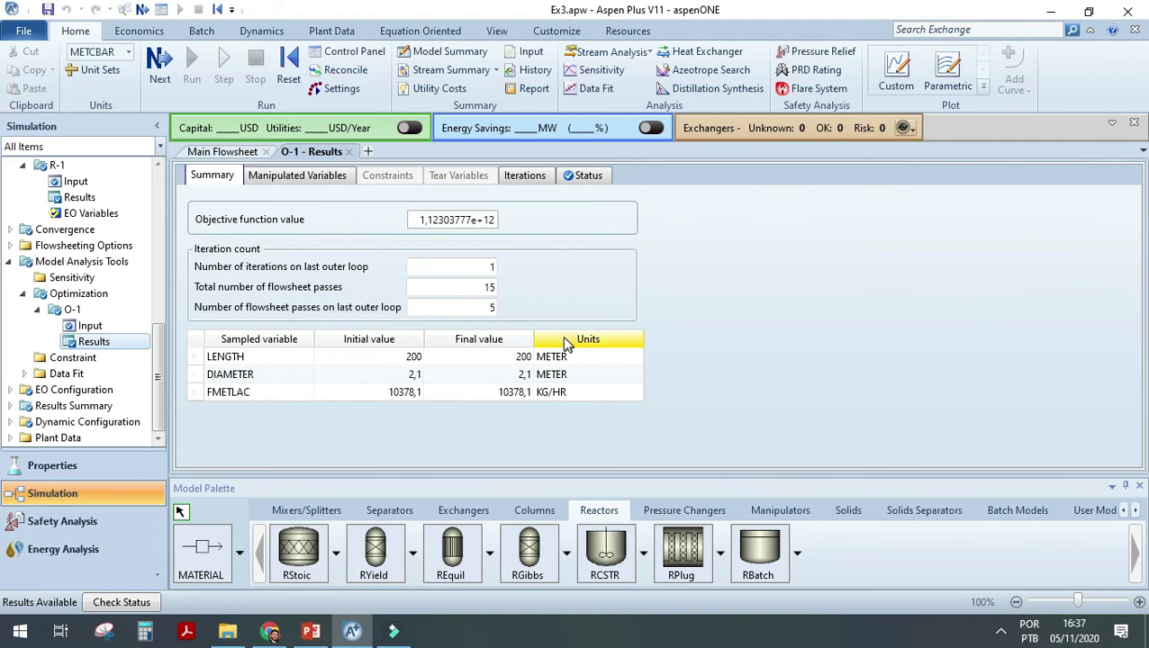
left_click_drag(421, 219, 505, 223)
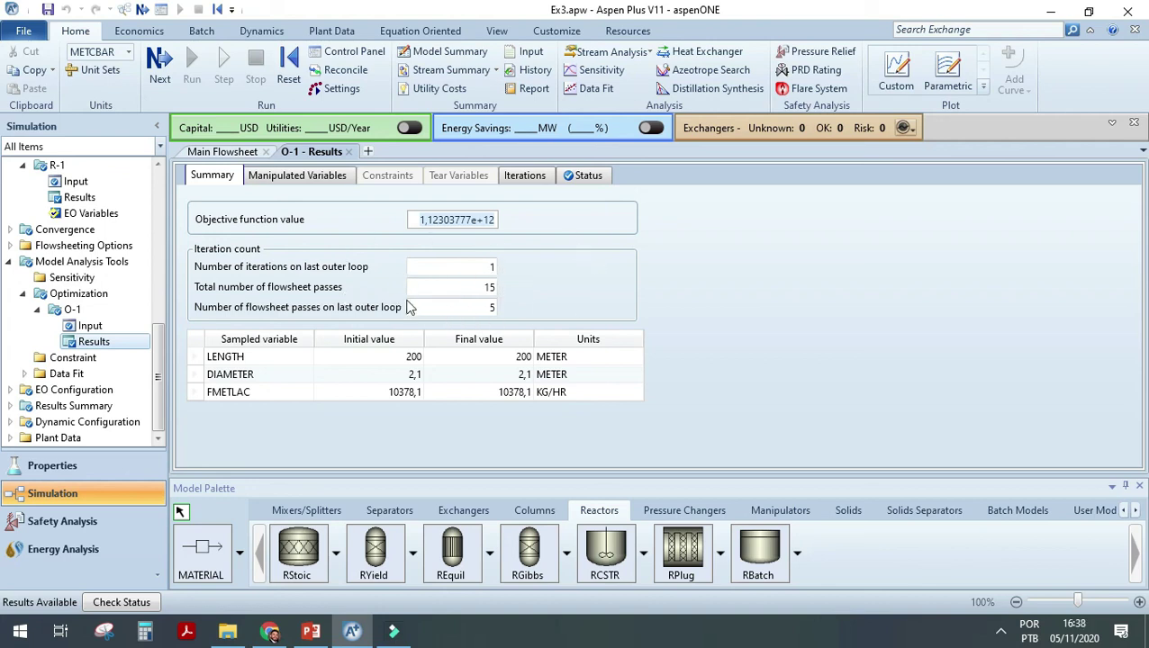
Examine the initial values of LENGTH, DIAMETER and FMETLAC in O-1's results summary.
left_click(410, 357)
left_click(413, 376)
left_click(412, 360)
left_click(413, 375)
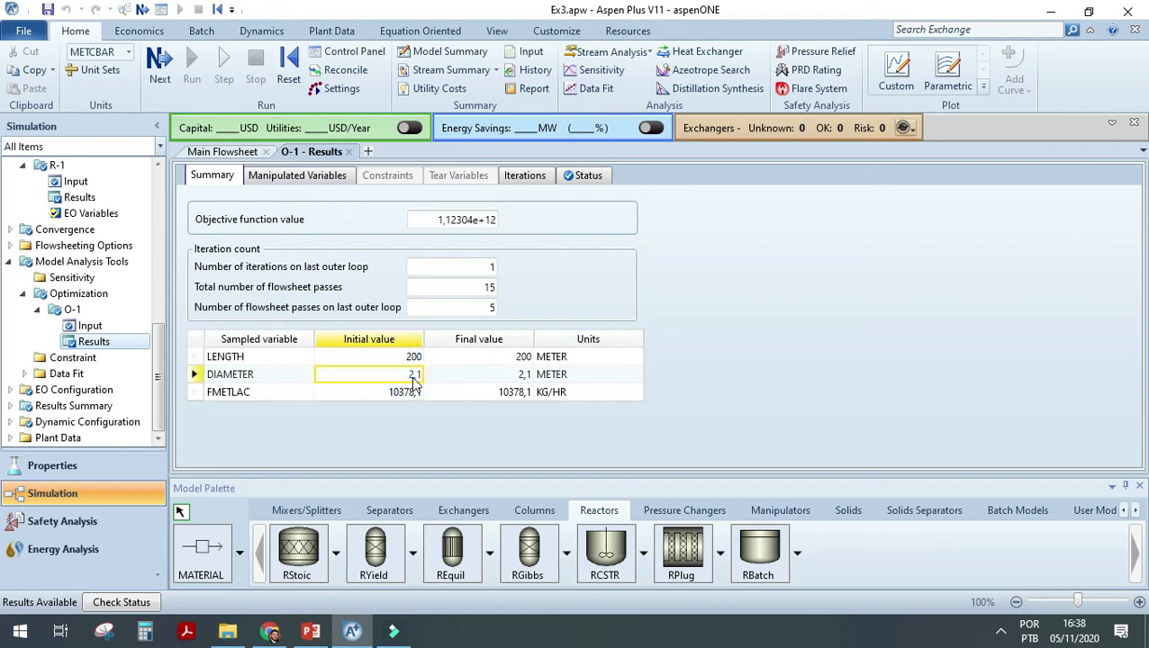
left_click(413, 361)
left_click(413, 375)
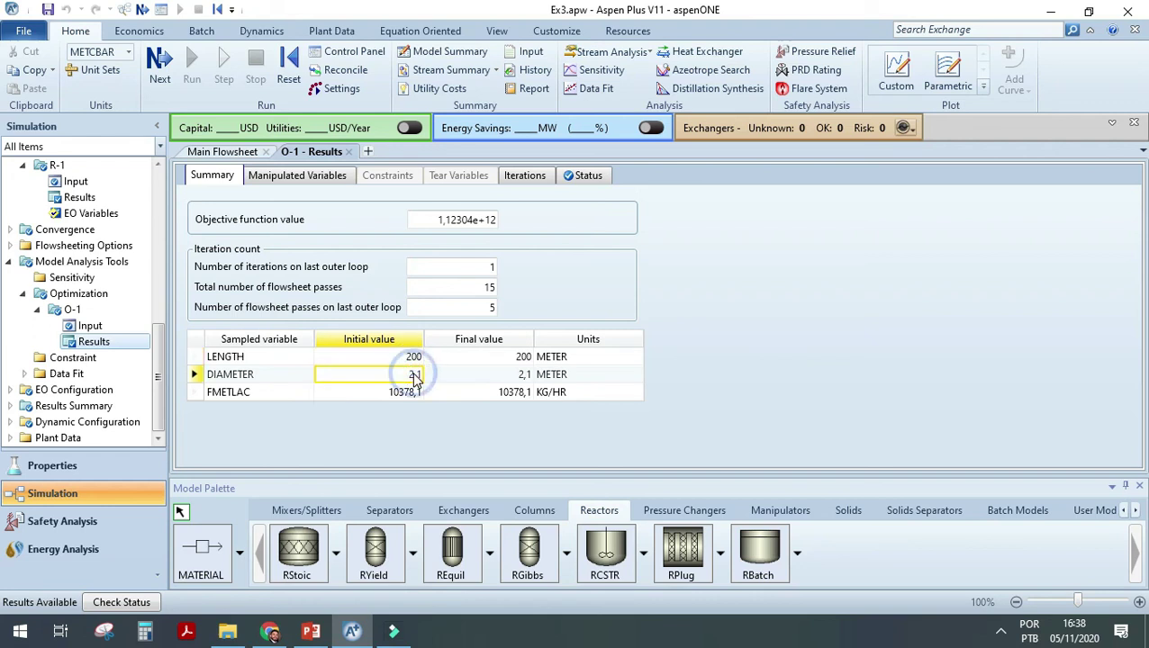
left_click(413, 358)
left_click(401, 376)
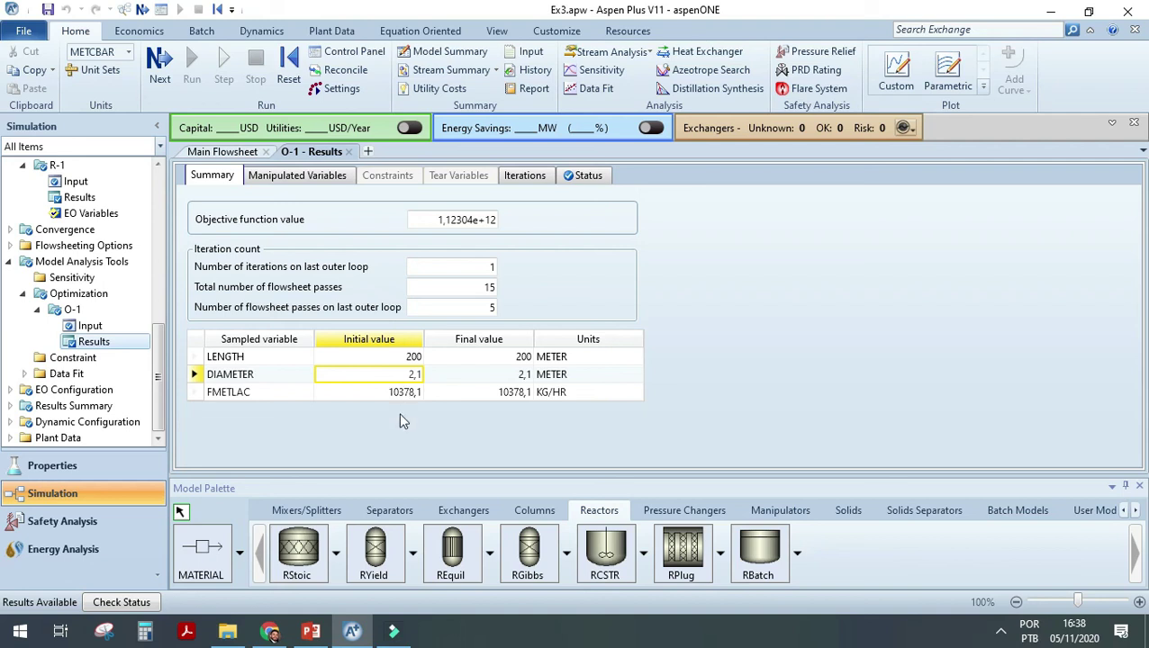
left_click(398, 395)
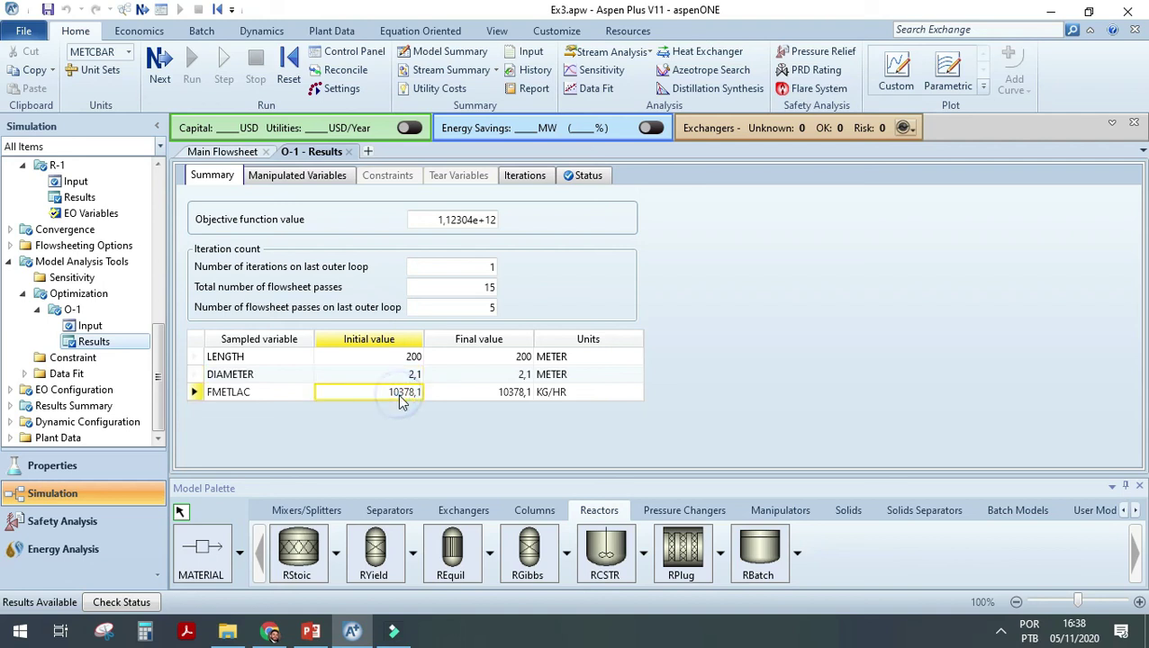
Examine the final values of LENGTH, DIAMETER and FMETLAC in O-1's results summary.
left_click(515, 358)
left_click(516, 375)
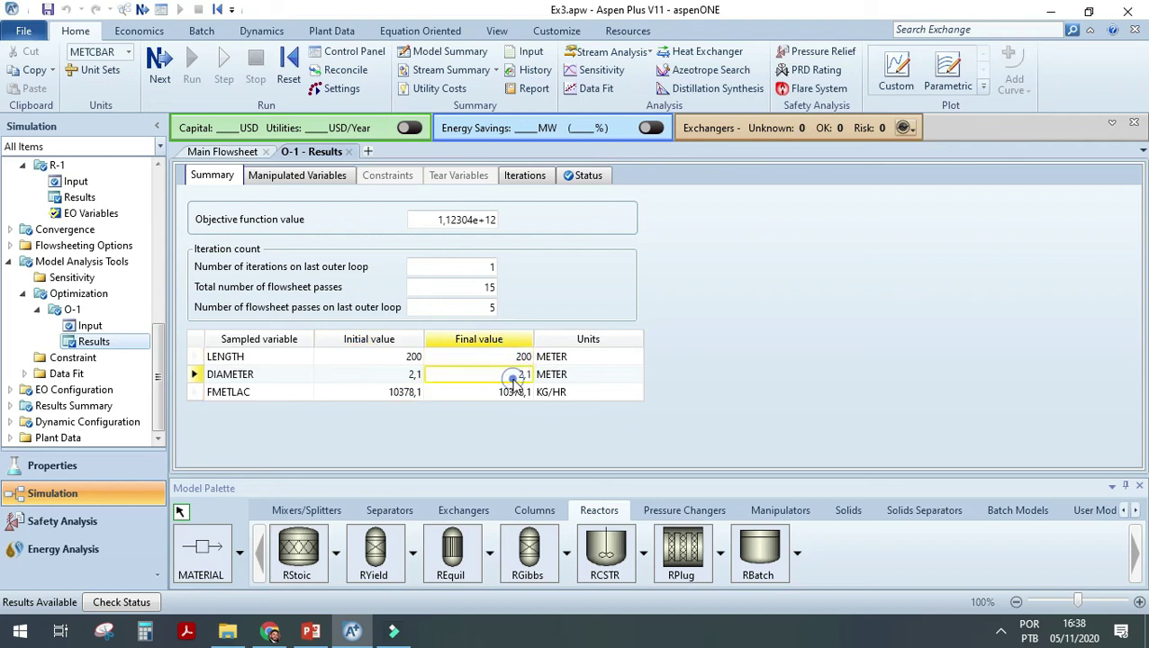
left_click(511, 393)
left_click(519, 358)
left_click(517, 375)
left_click(515, 394)
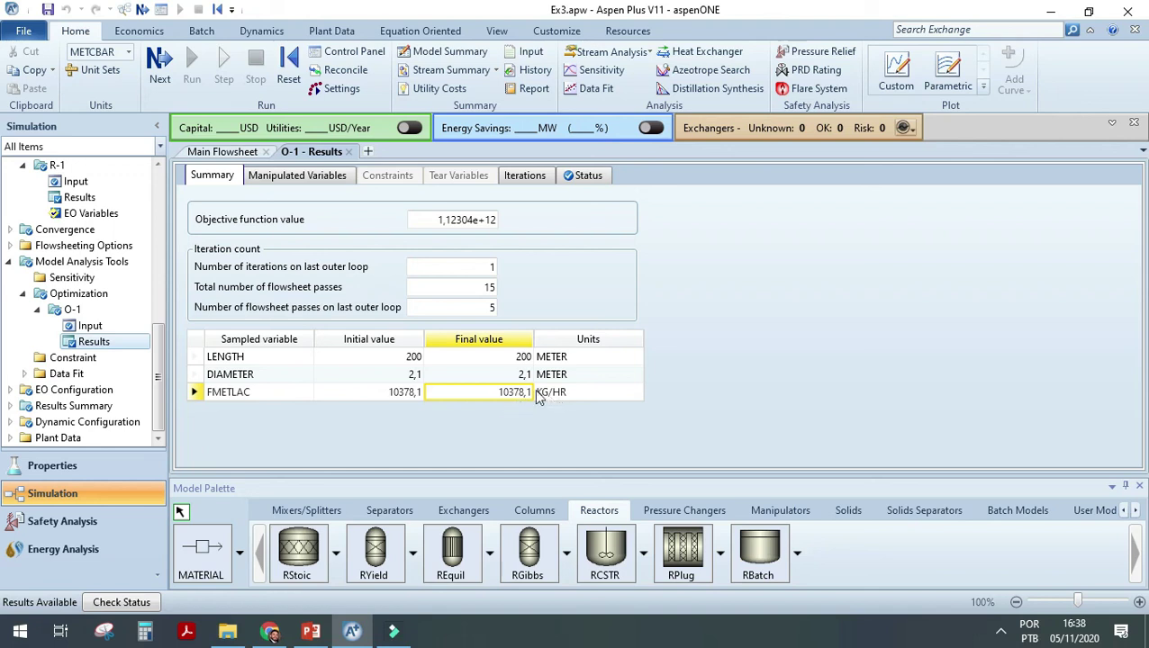
left_click(518, 357)
left_click(512, 376)
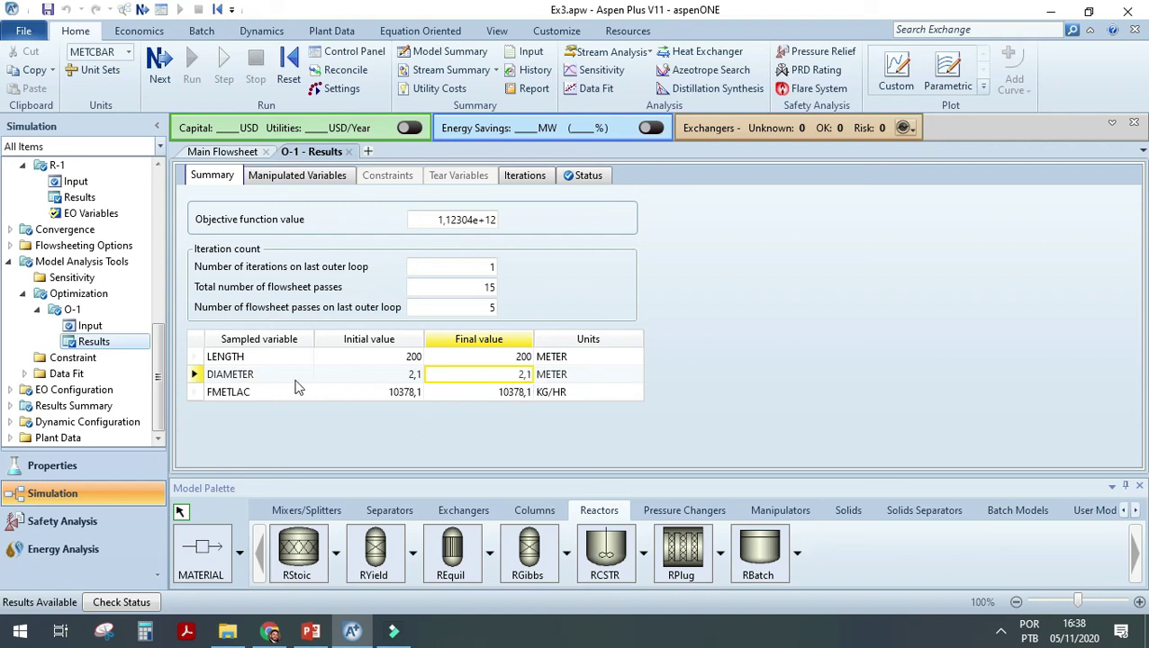
left_click(527, 357)
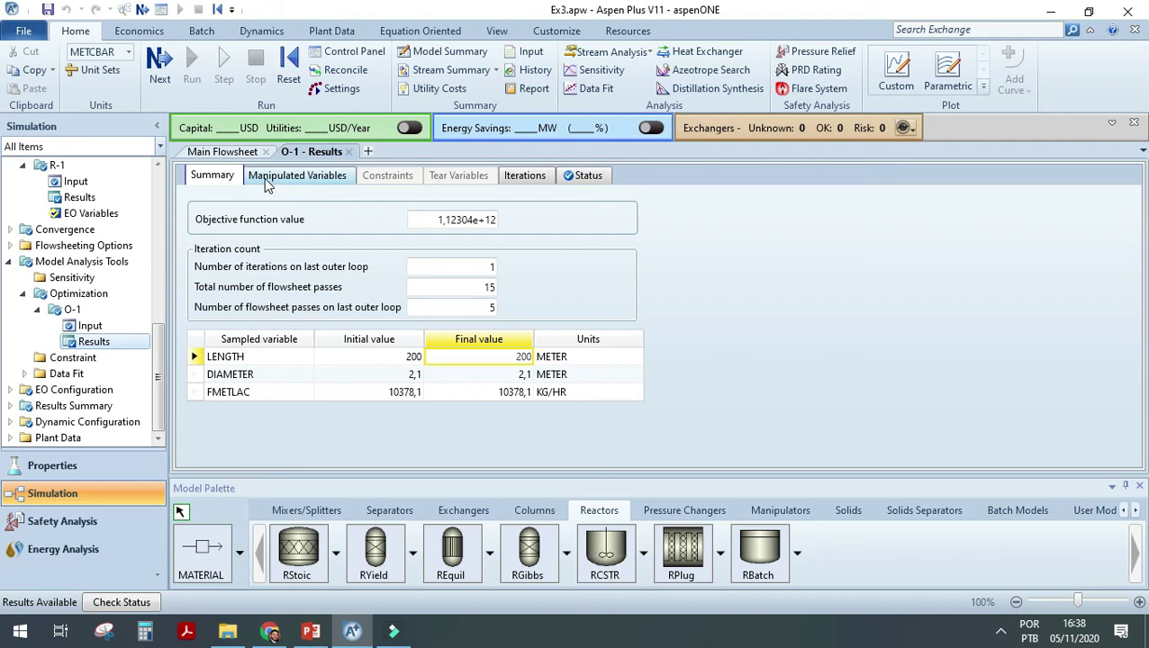
Set the upper limit of O-1's manipulated reactor LENGTH to 20 meters and run the simulation.
left_click(114, 324)
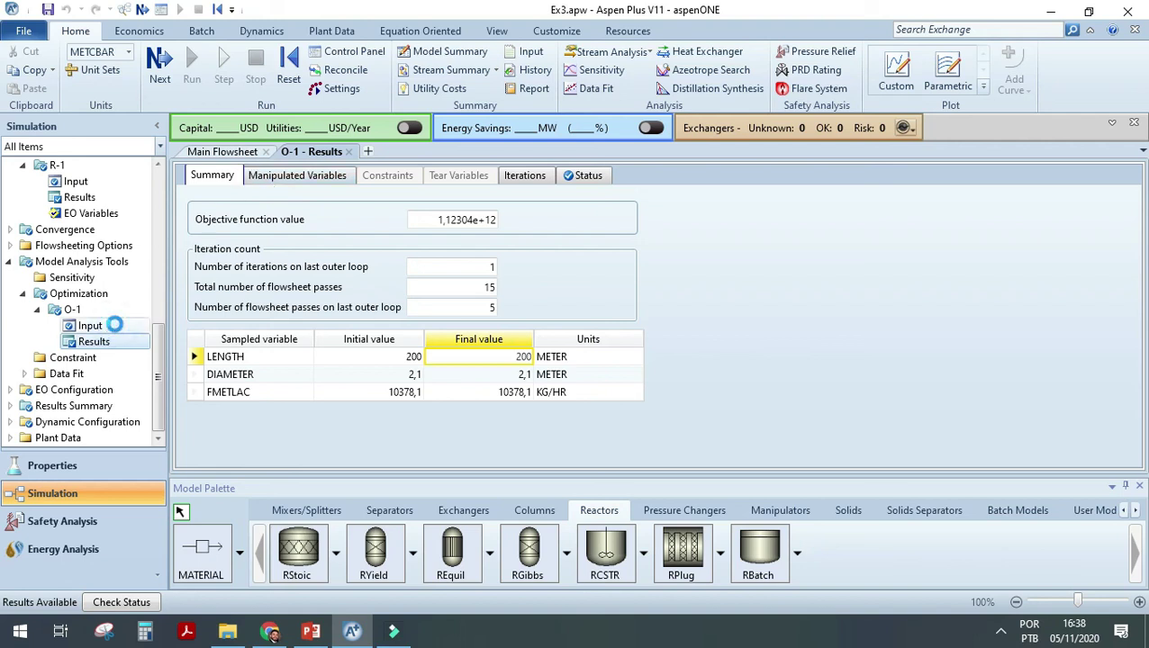
left_click(435, 177)
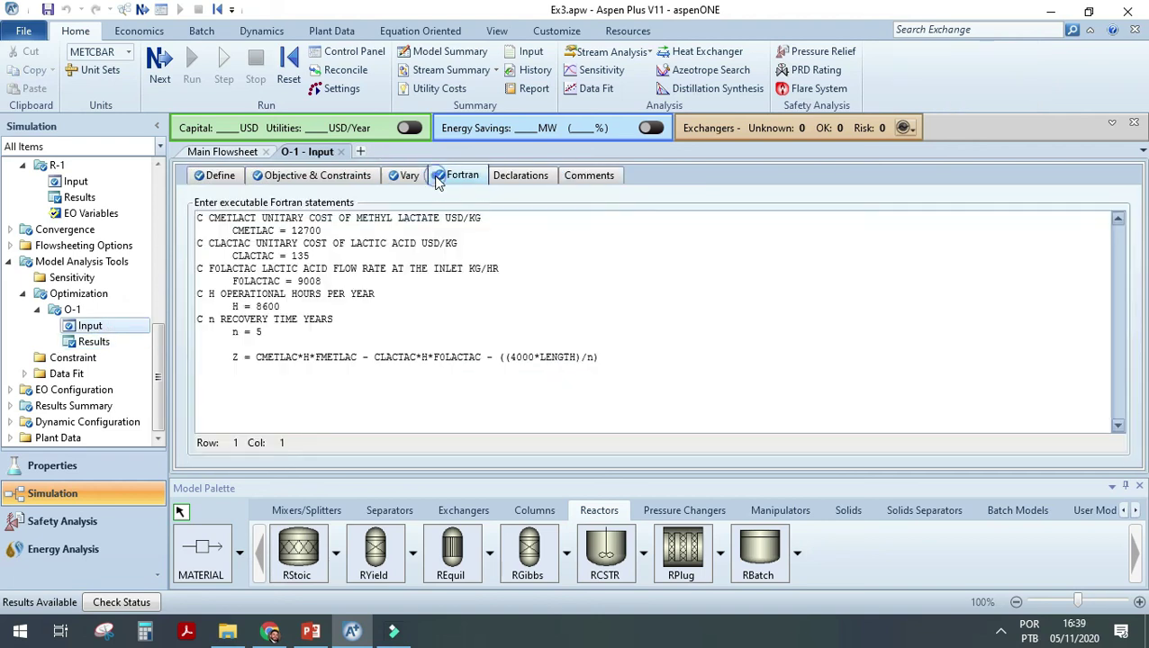
left_click(403, 175)
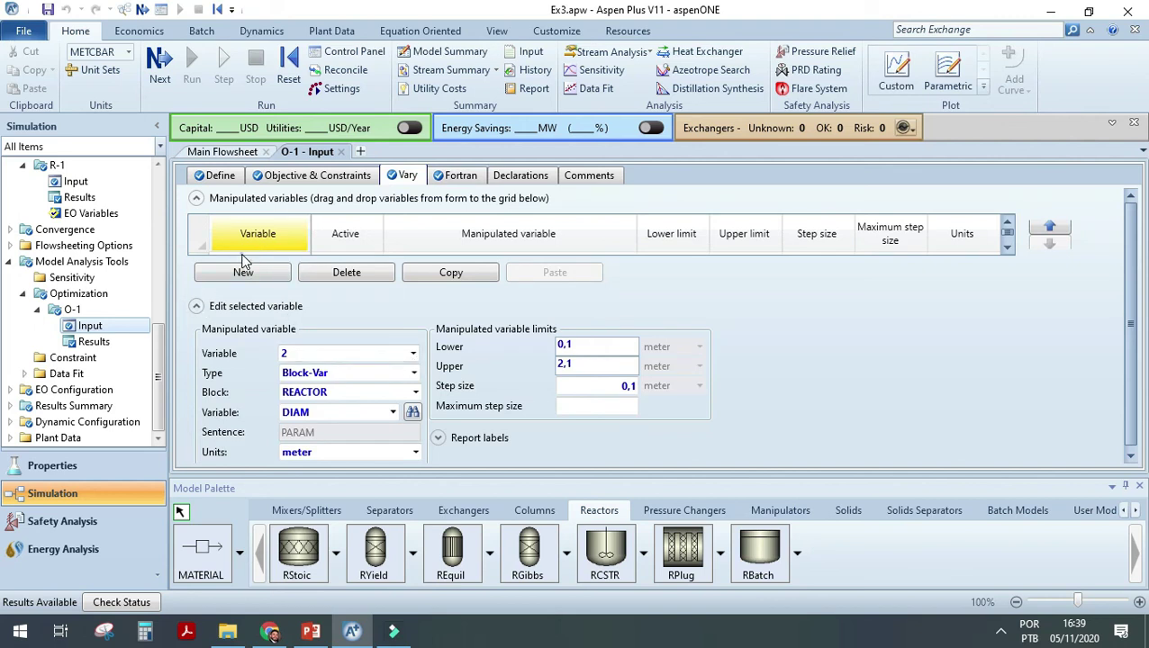
left_click(241, 260)
double_click(595, 366)
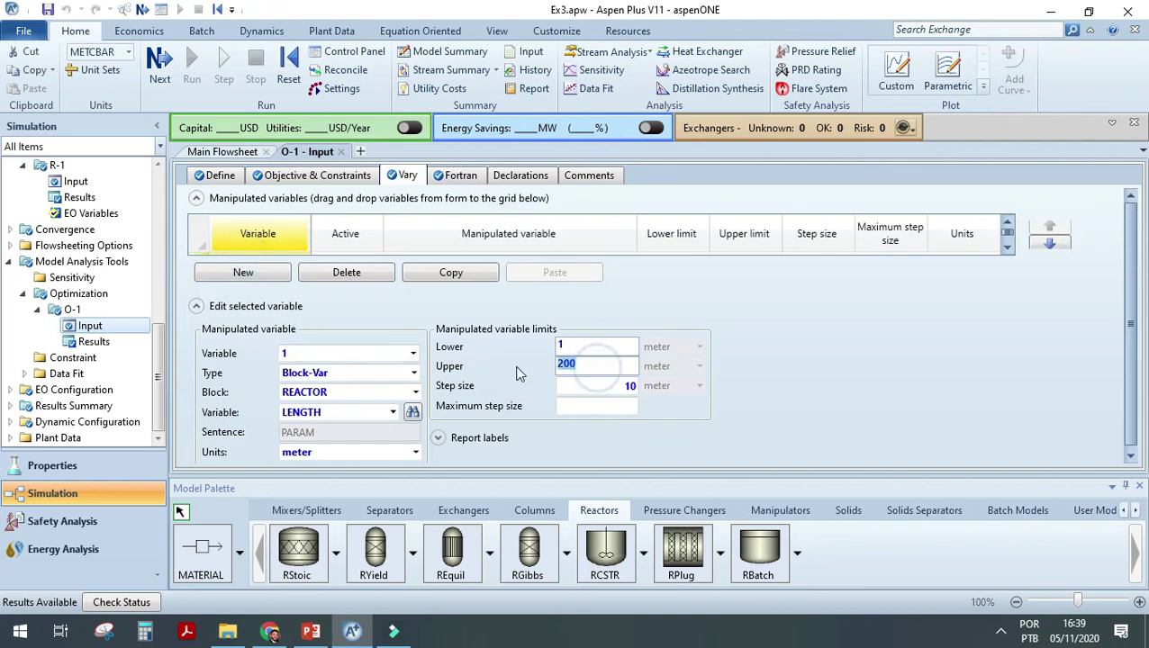
type("0")
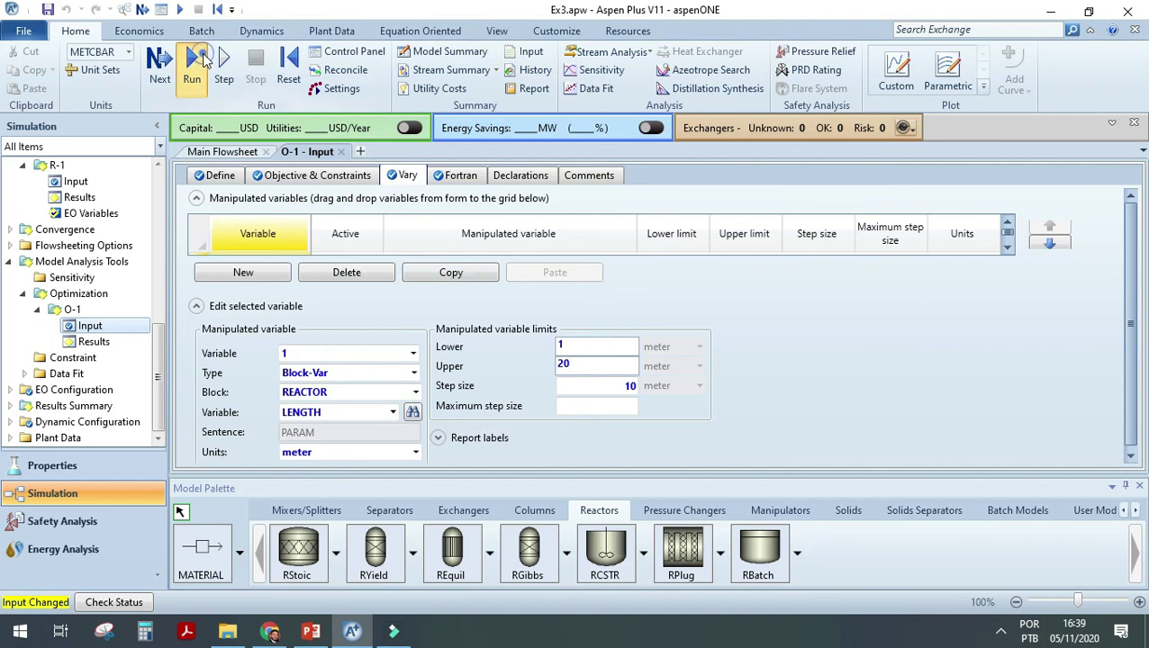
left_click(194, 63)
Check O-1's results and Fortran code, and review the sampled variables' final values in the $OLVER02 convergence results.
left_click(99, 340)
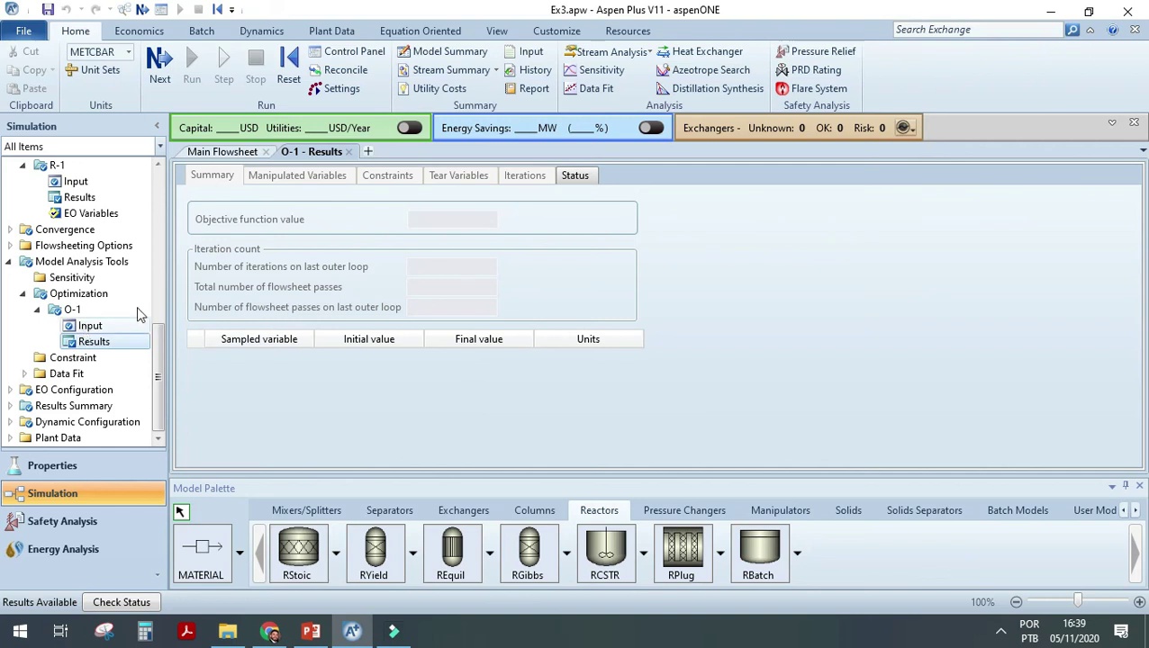
left_click(104, 324)
left_click(457, 177)
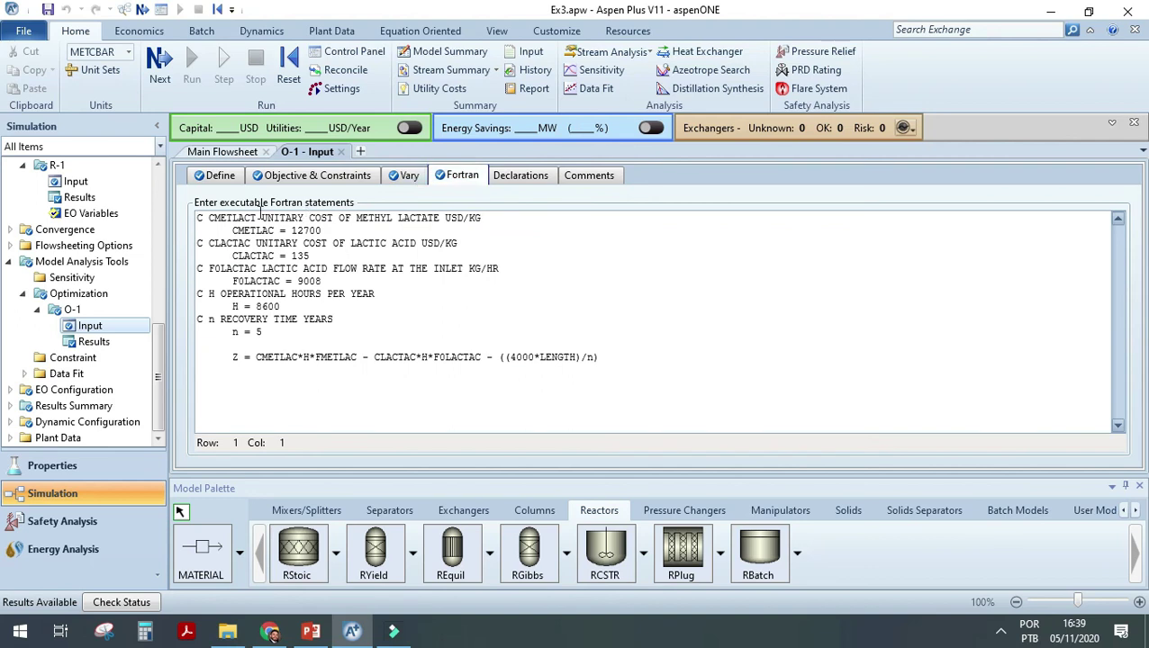
scroll(36, 320, "up", 2)
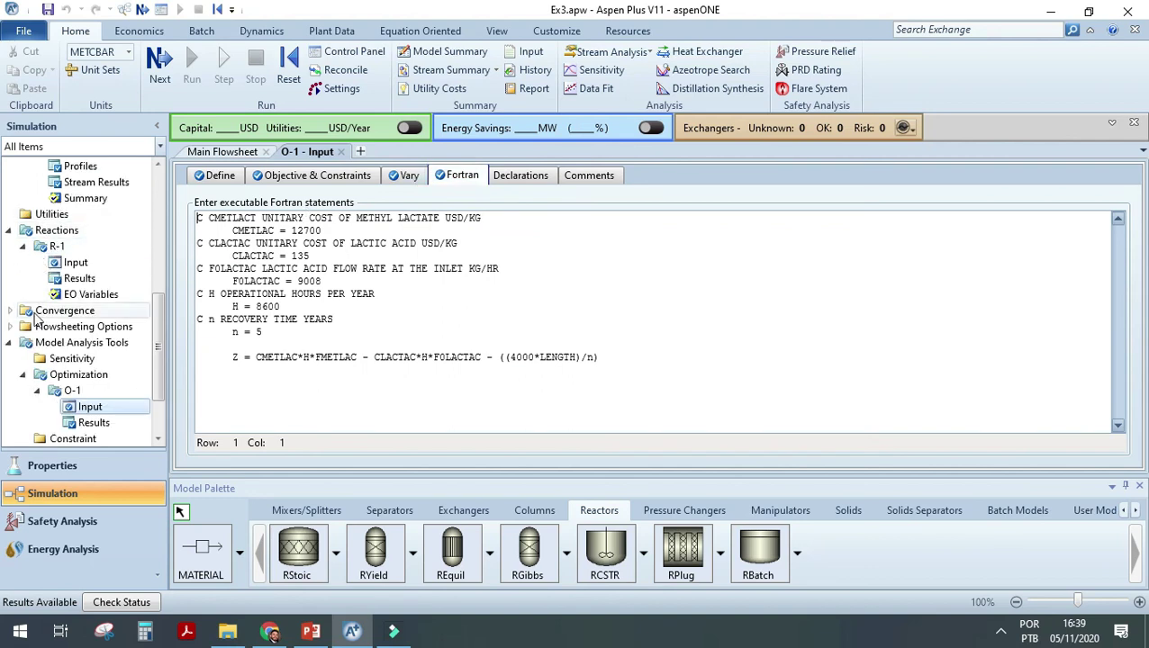
left_click(9, 310)
scroll(22, 304, "down", 2)
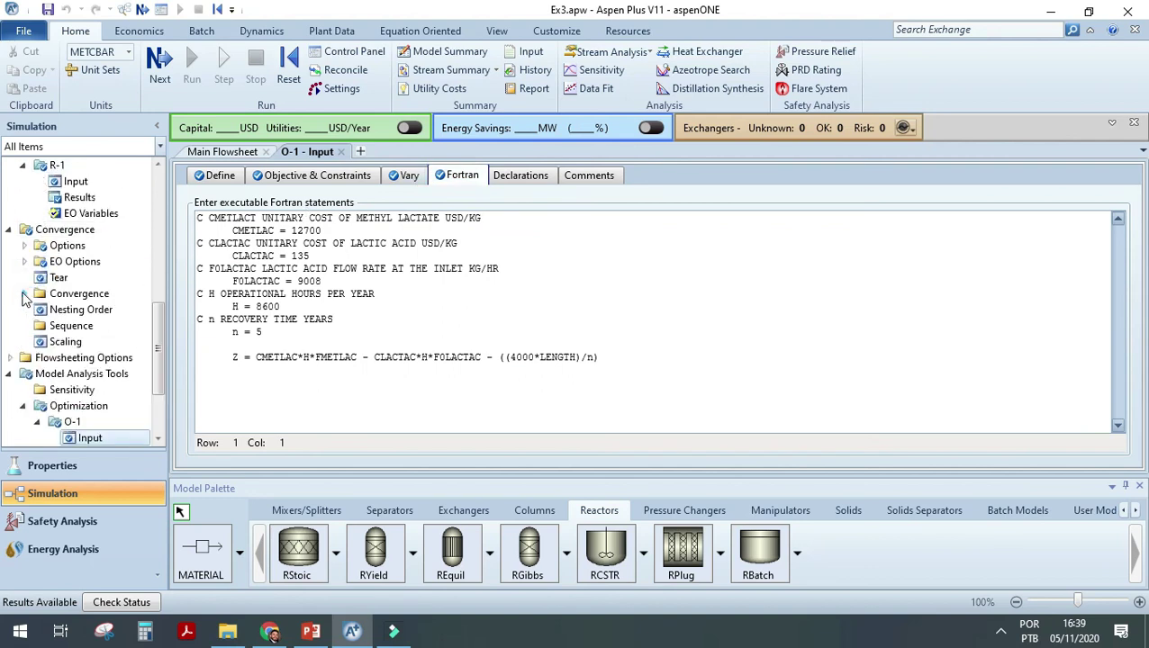
left_click(24, 294)
left_click(37, 308)
left_click(86, 325)
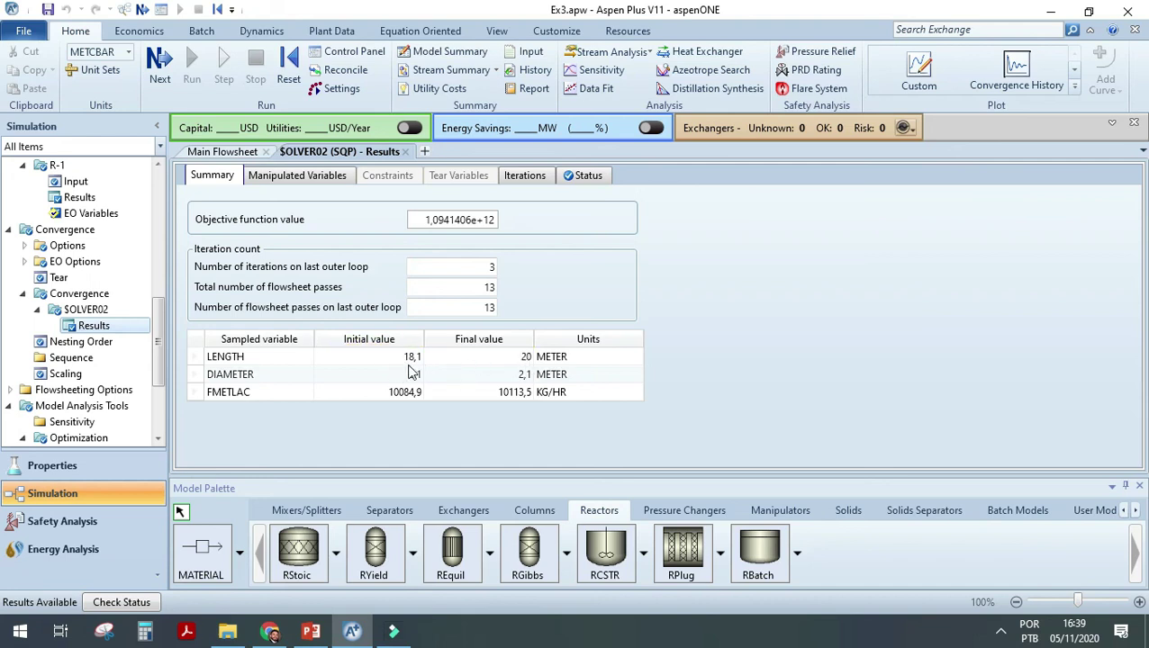
left_click_drag(515, 357, 519, 393)
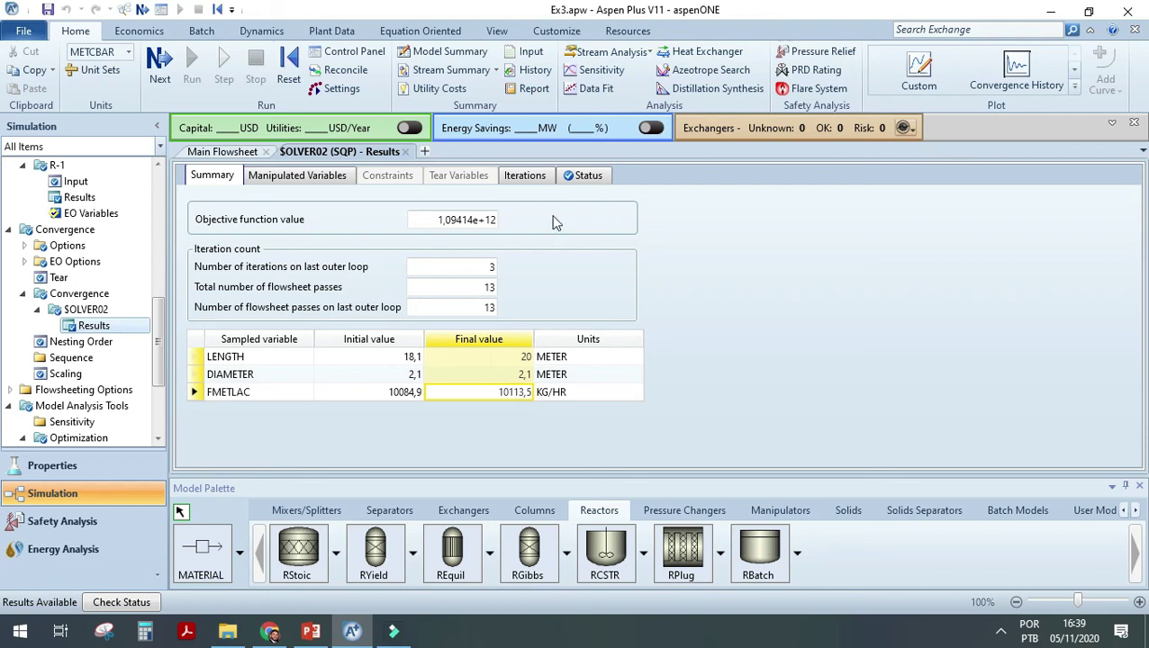
left_click_drag(521, 357, 522, 387)
View the main flowsheet and the Constraint list of the model analysis tools, and return to the flowsheet.
left_click(224, 152)
left_click_drag(385, 226, 800, 376)
left_click(800, 375)
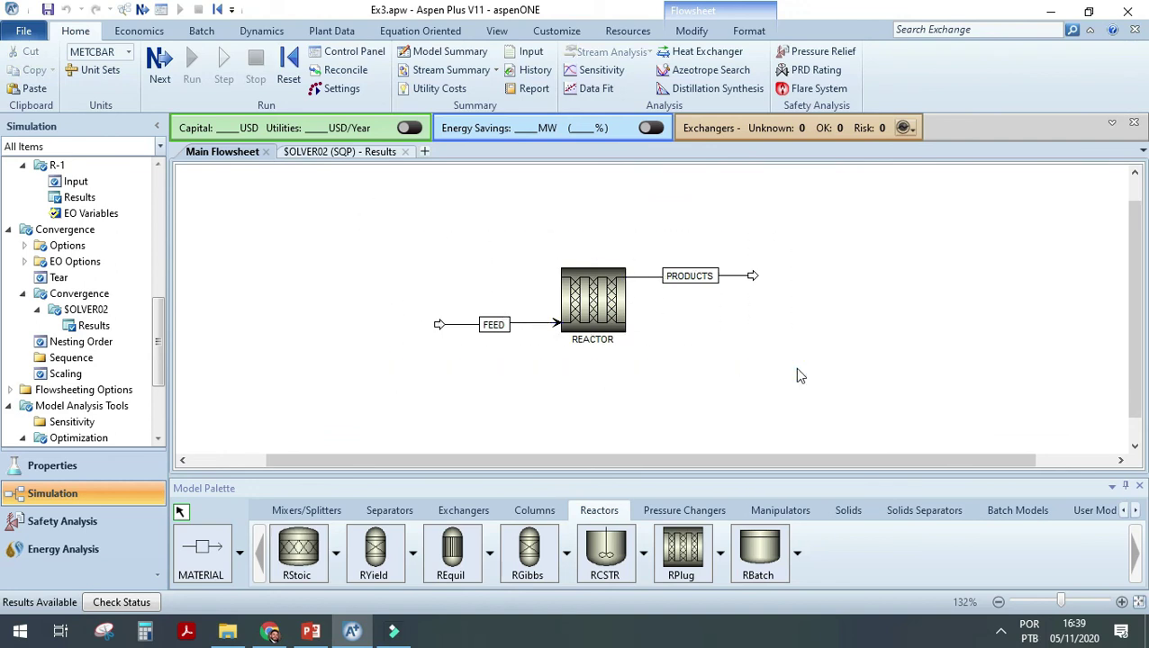
scroll(60, 372, "down", 3)
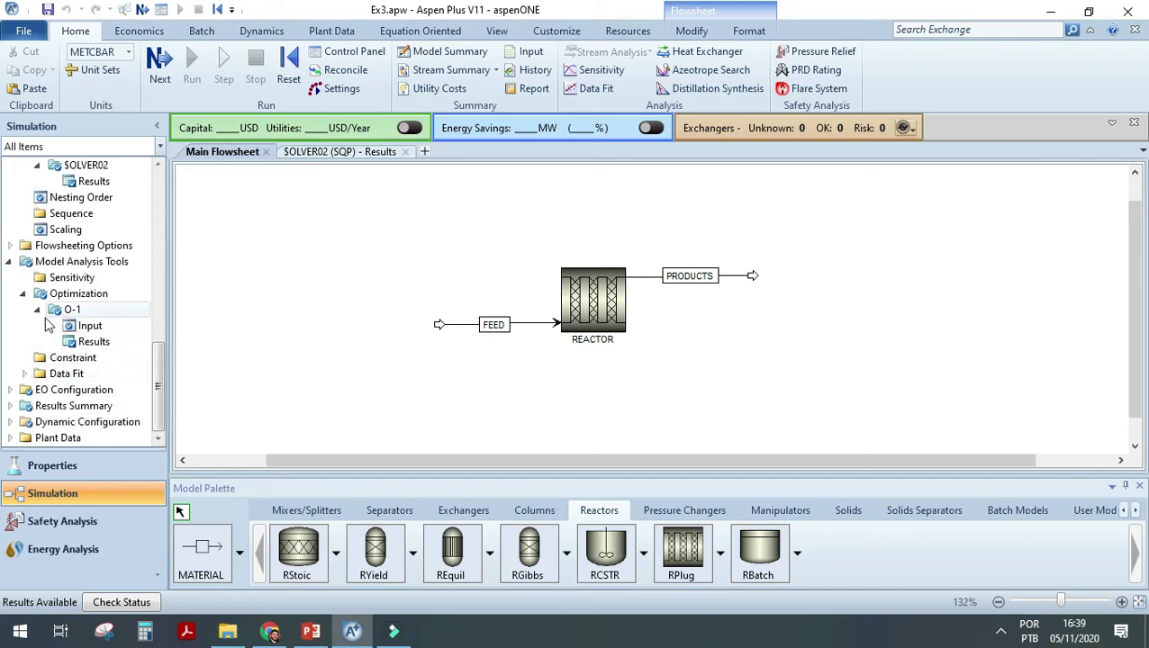
left_click(65, 357)
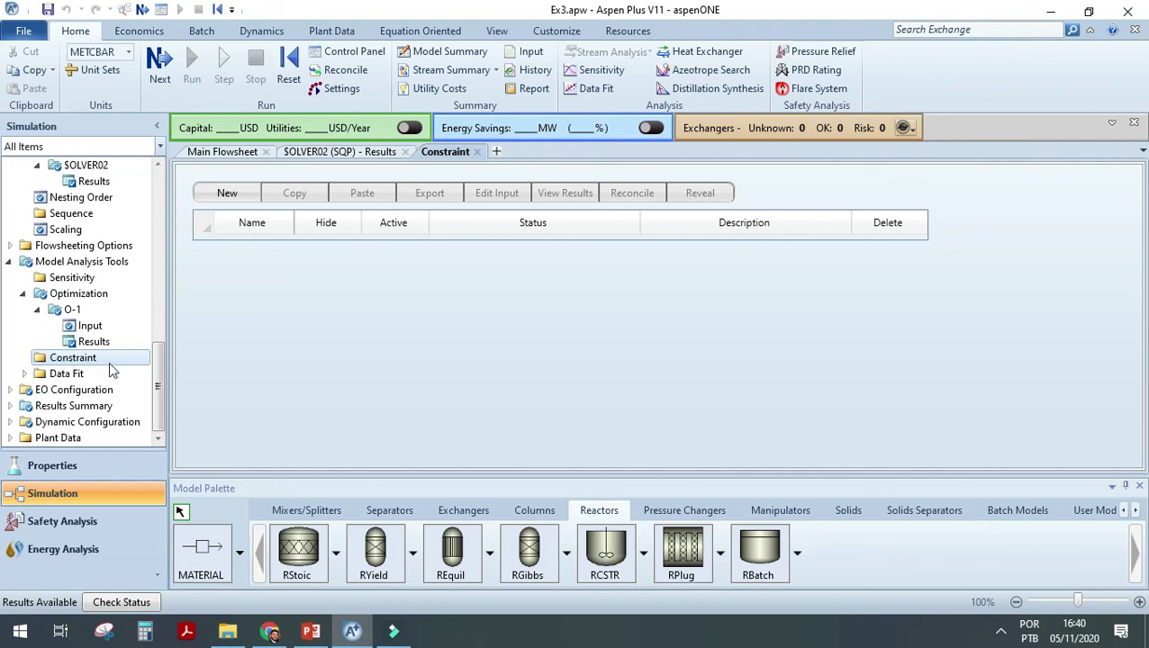
left_click(241, 153)
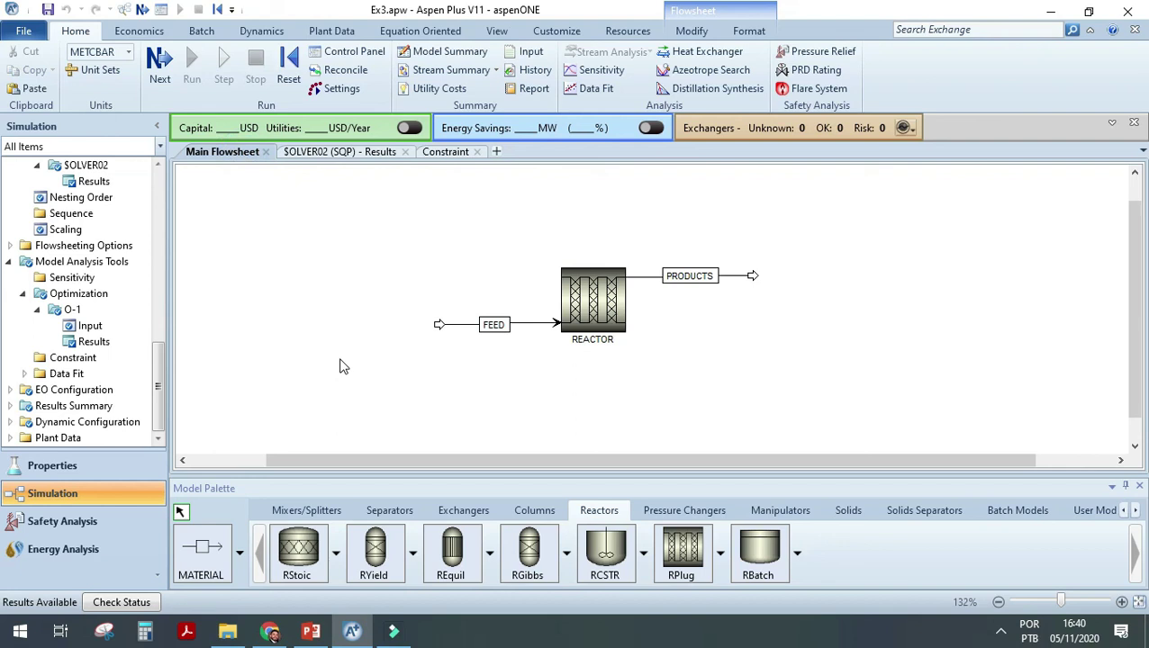
Switch to PowerPoint, present the Exemplo 2 – Reator Tubular answer on slide 11 and advance to the Atividade da Aula 33 slide.
left_click(310, 633)
left_click(88, 407)
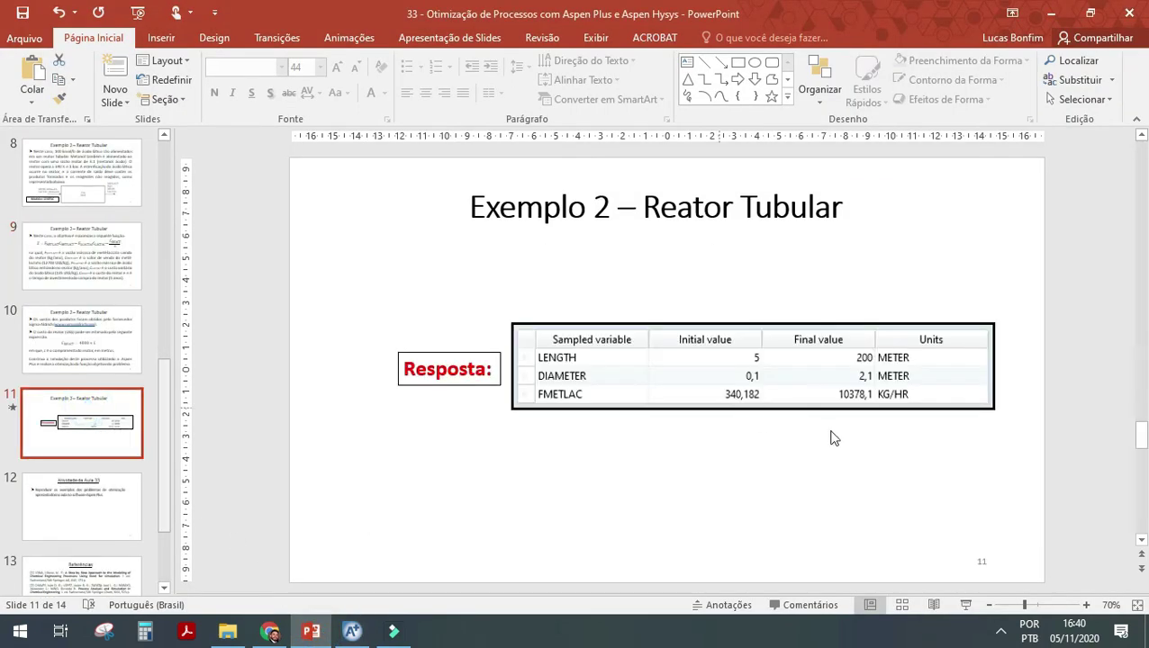
left_click(965, 605)
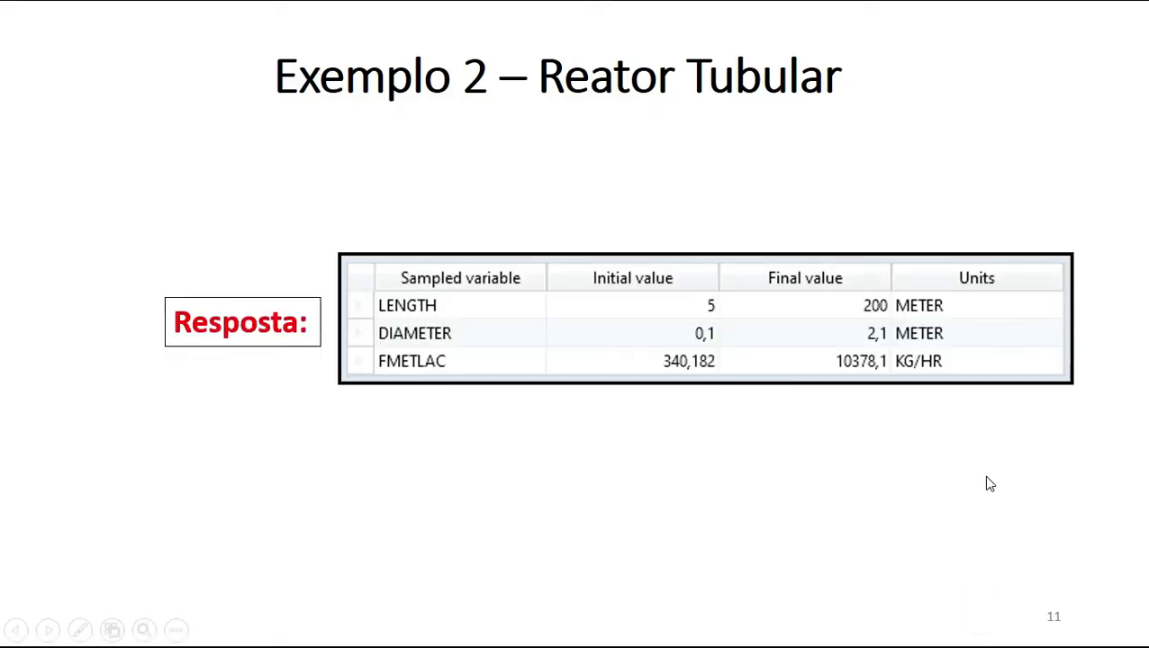
key("Right")
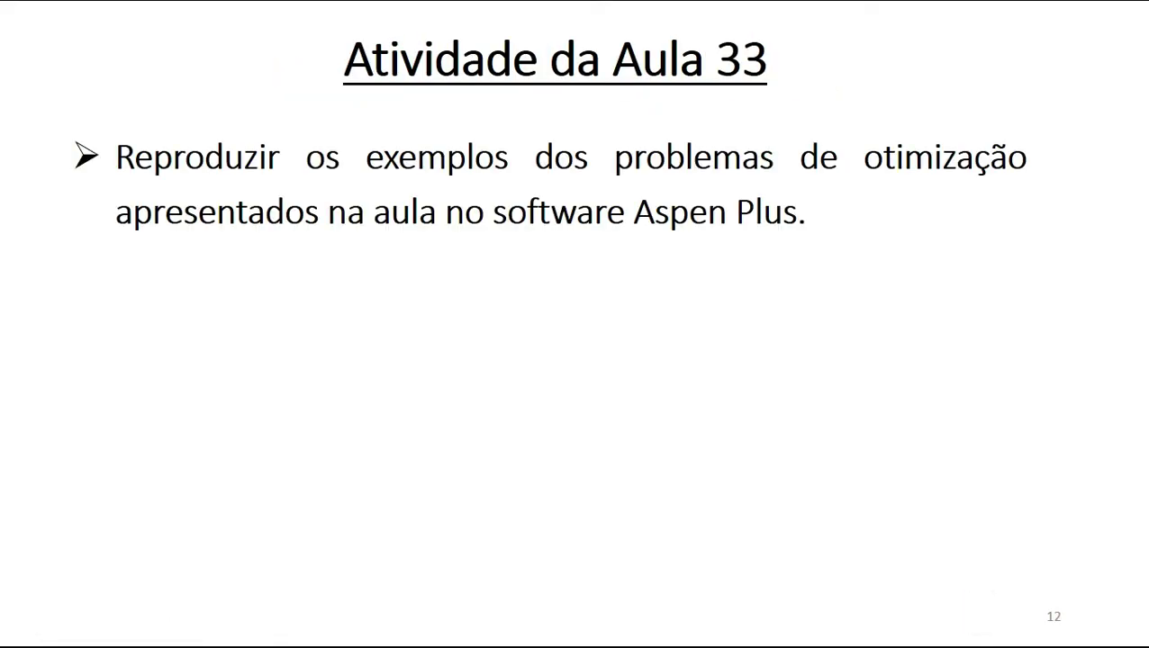